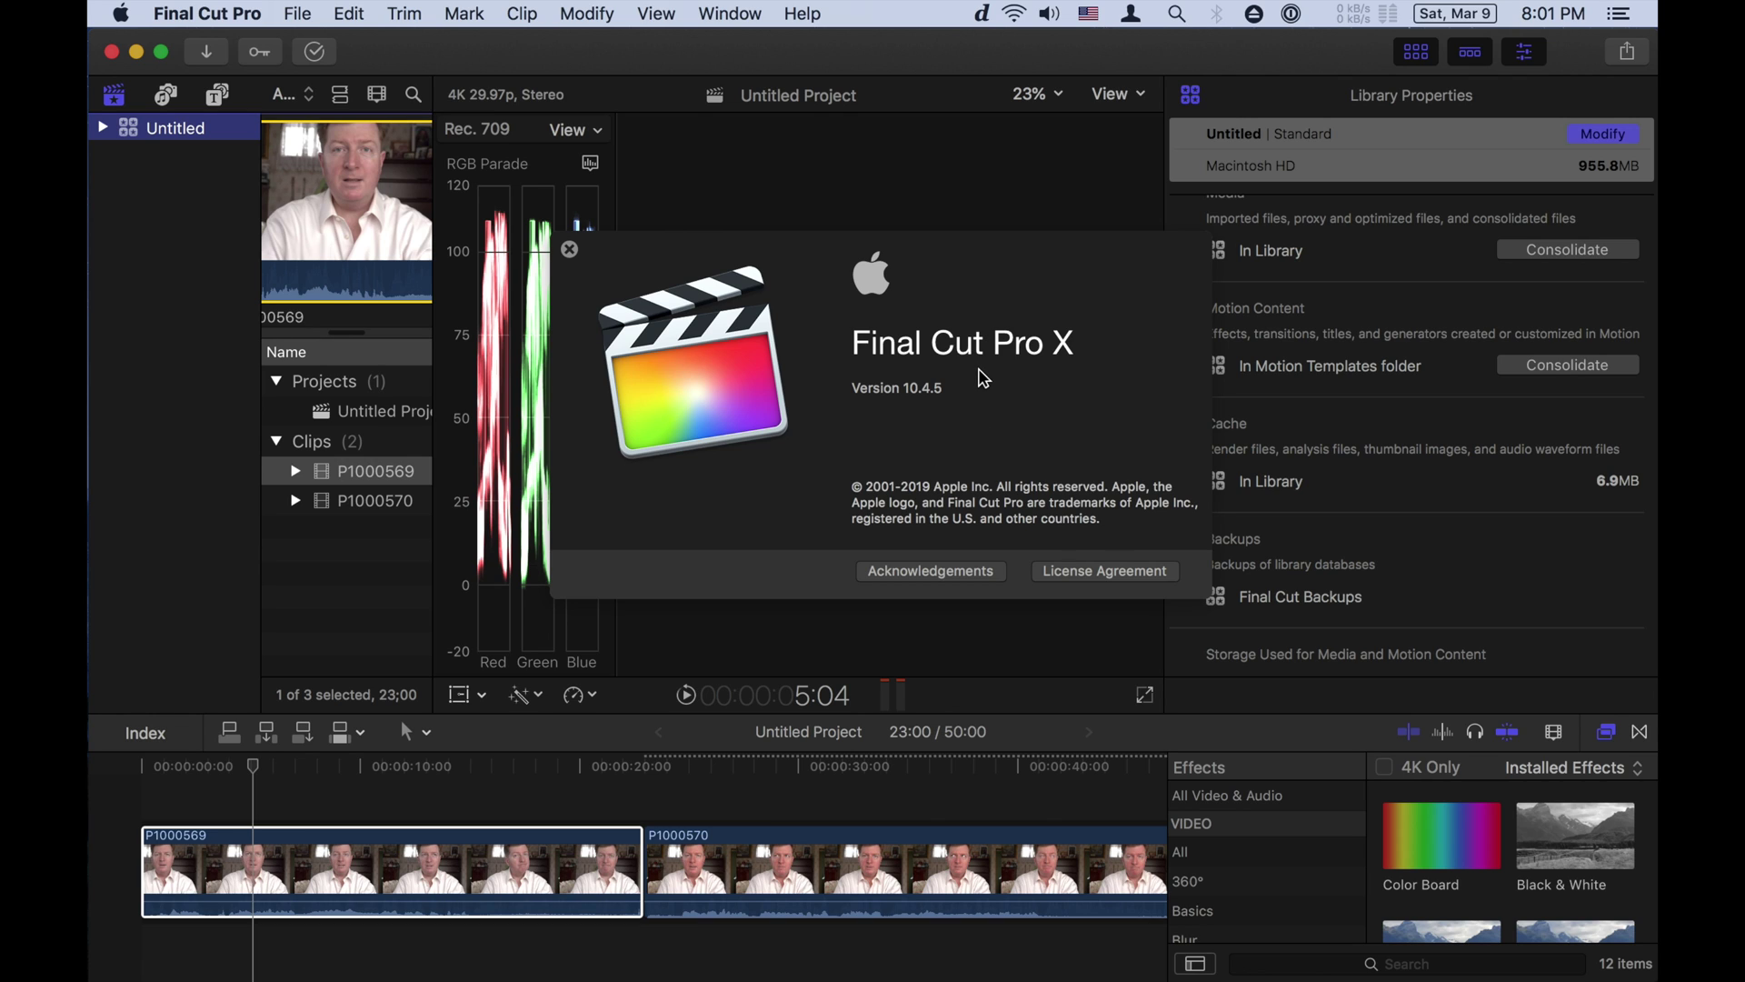
Dismiss the About window and bring up the library's color processing sheet, currently Standard
{"action": "left_click", "coordinate": [569, 250]}
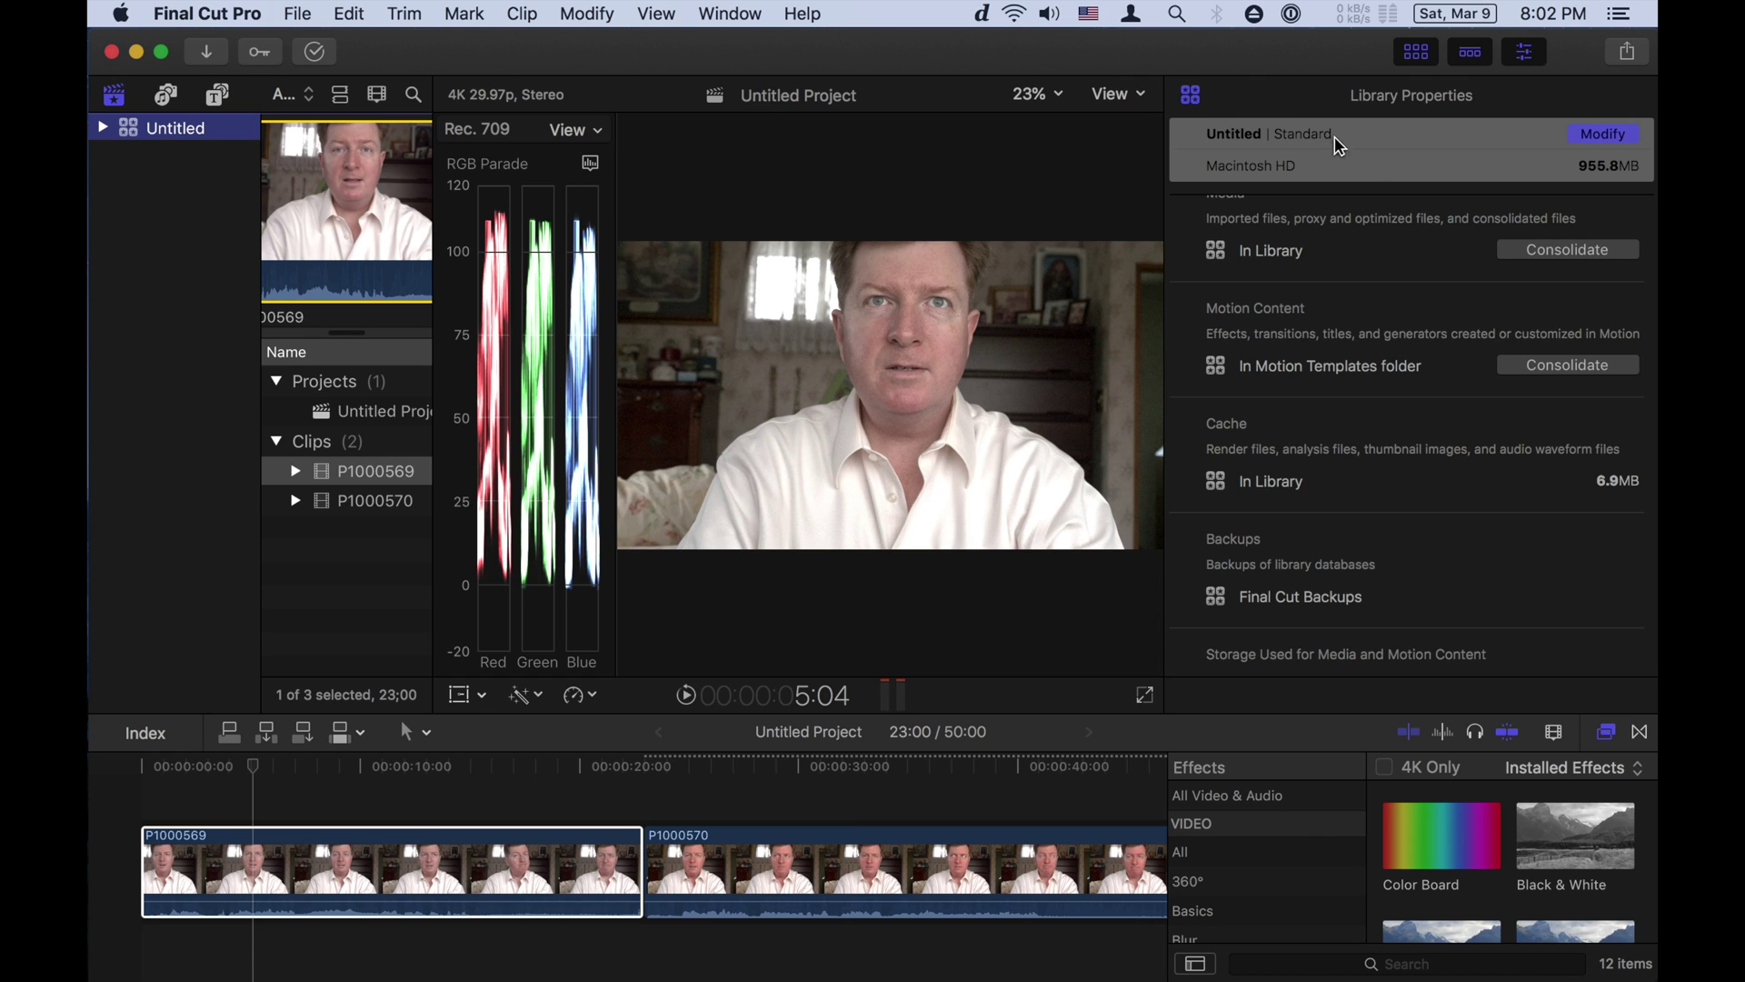
{"action": "left_click", "coordinate": [1598, 135]}
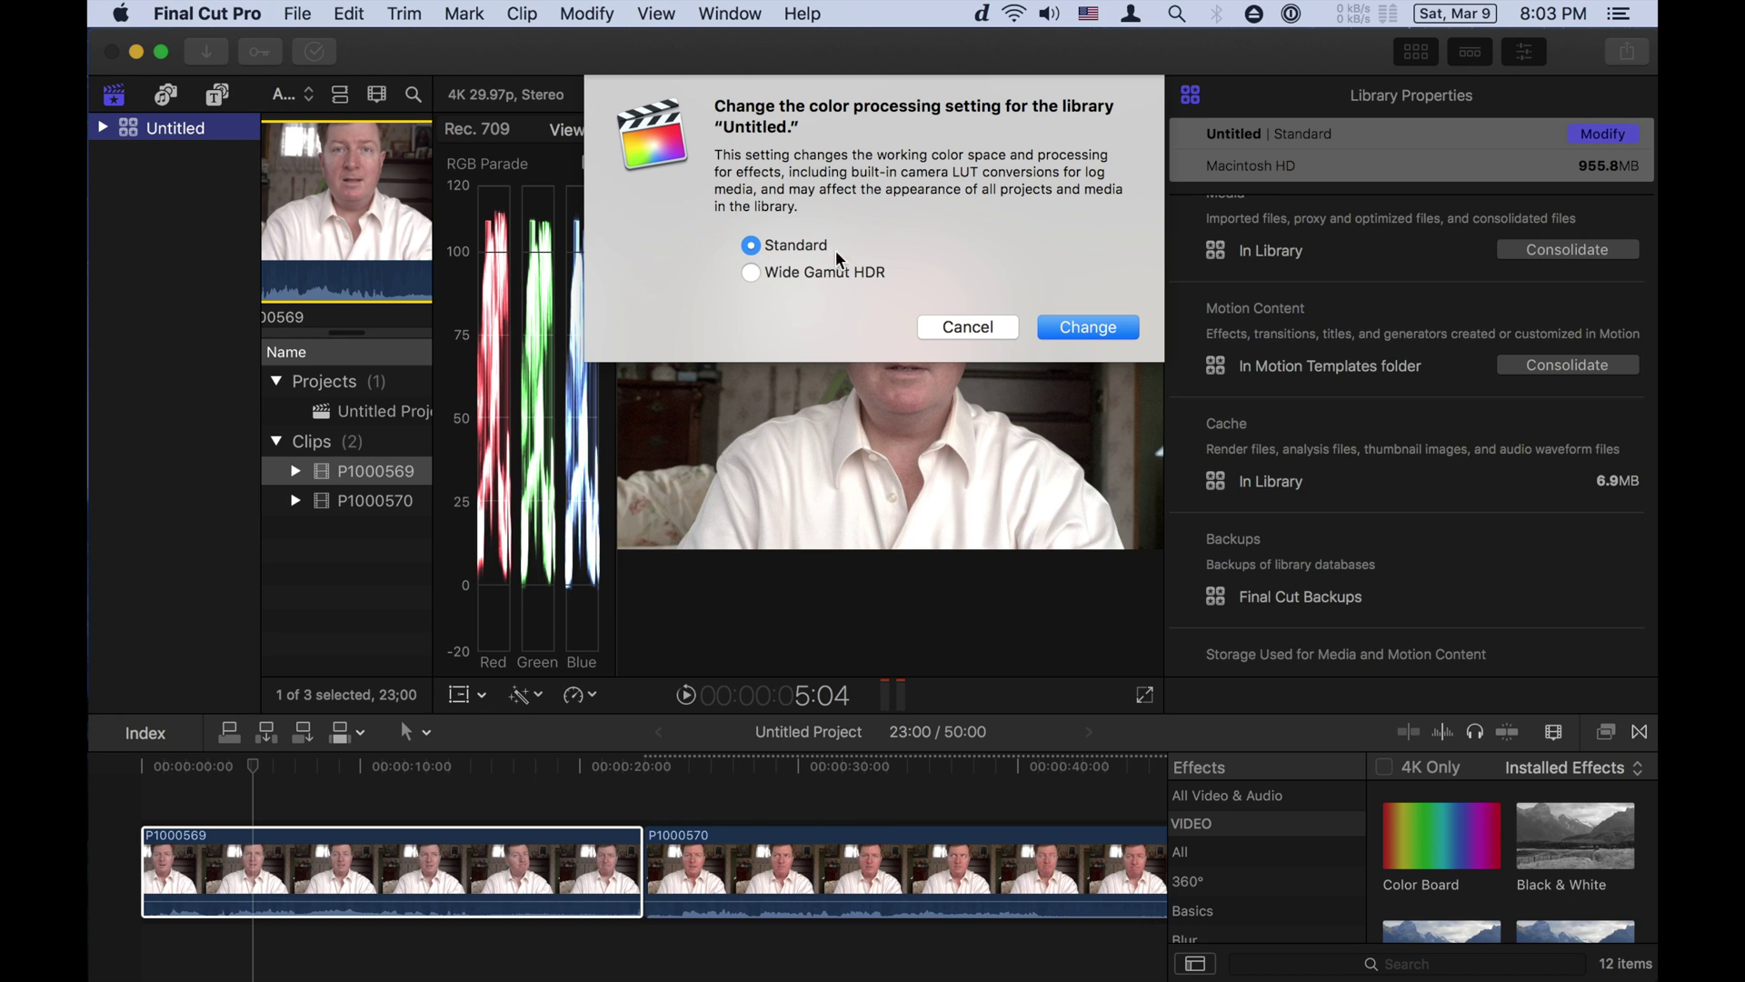
Cancel the color processing sheet so the library stays on Standard
{"action": "left_click", "coordinate": [990, 327]}
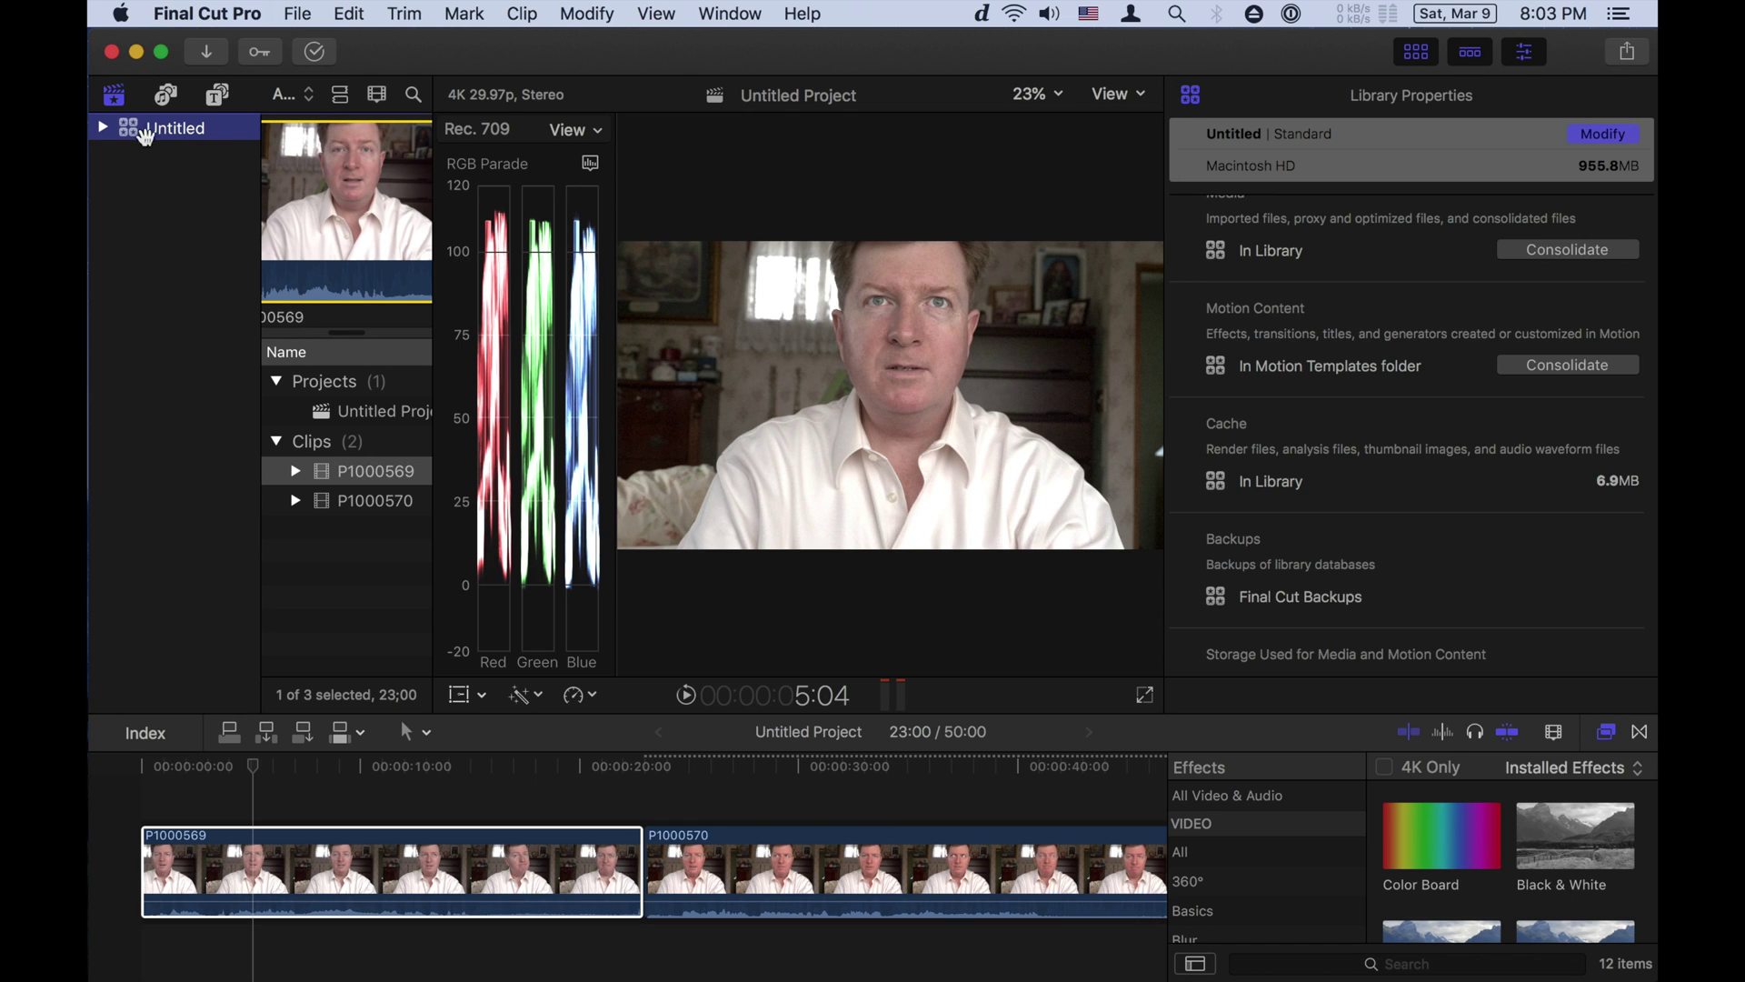
Inspect clip P1000569 (Rec. 2020 HLG) in the Untitled event, then Untitled Project (Rec. 709)
{"action": "left_click", "coordinate": [102, 127]}
{"action": "left_click", "coordinate": [155, 183]}
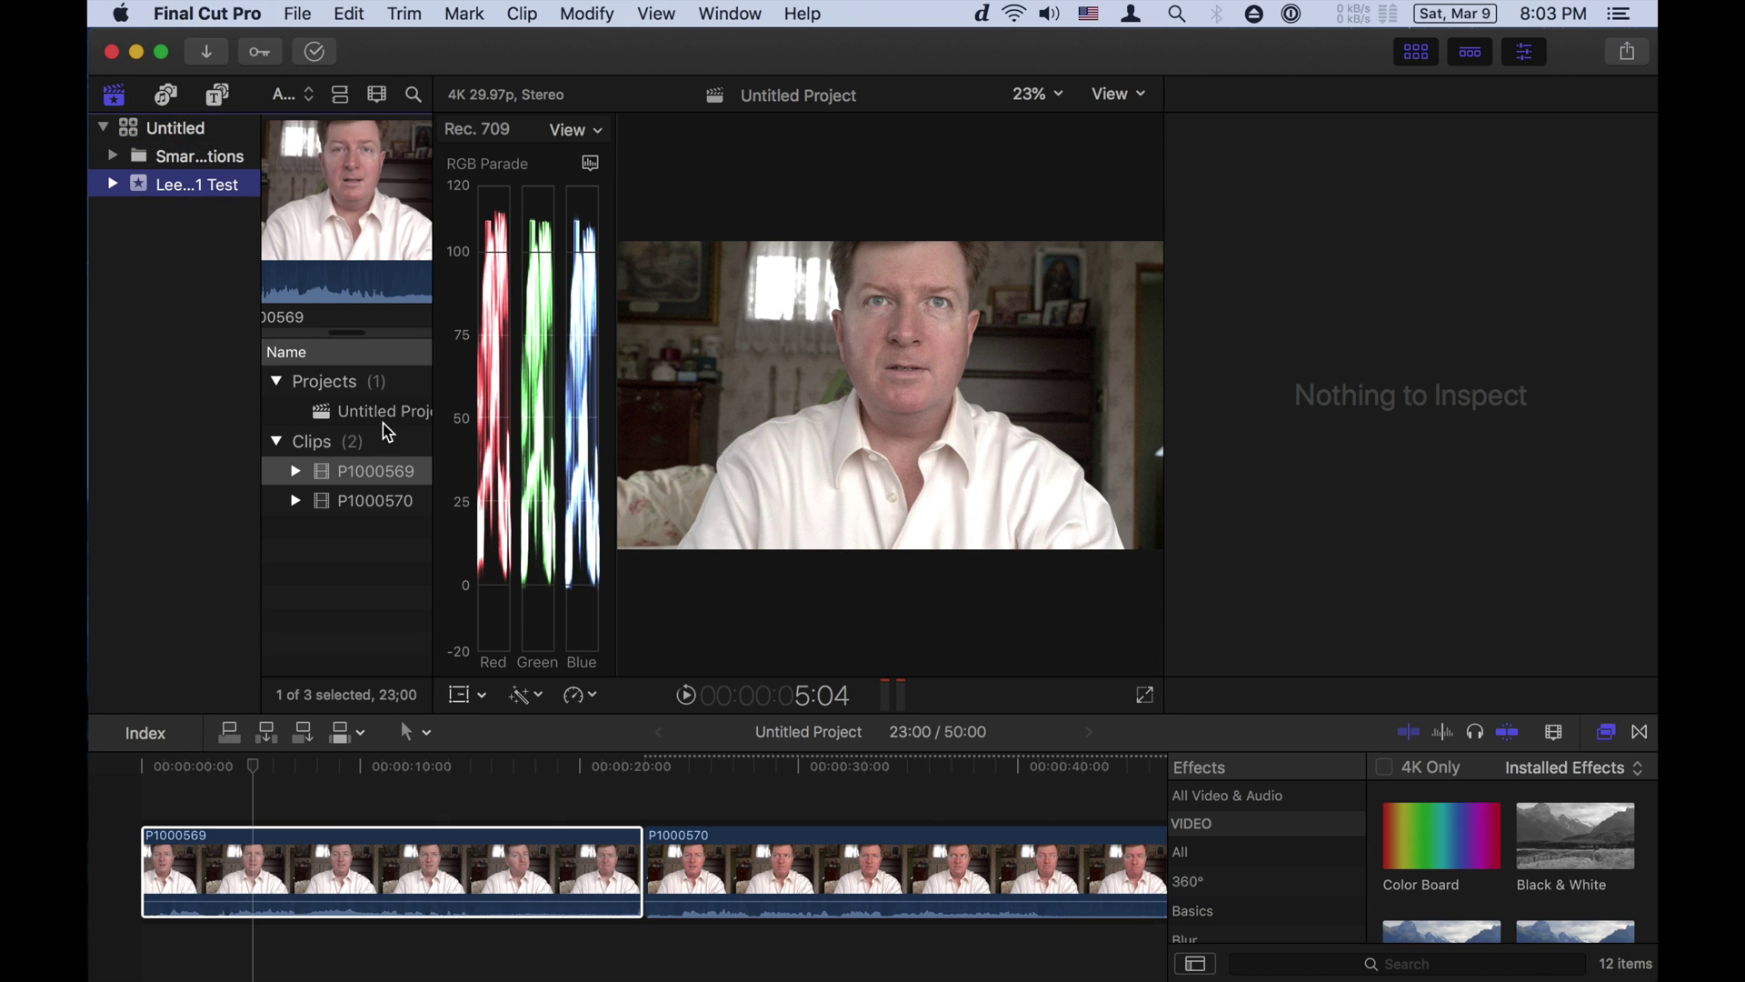
{"action": "left_click", "coordinate": [325, 473]}
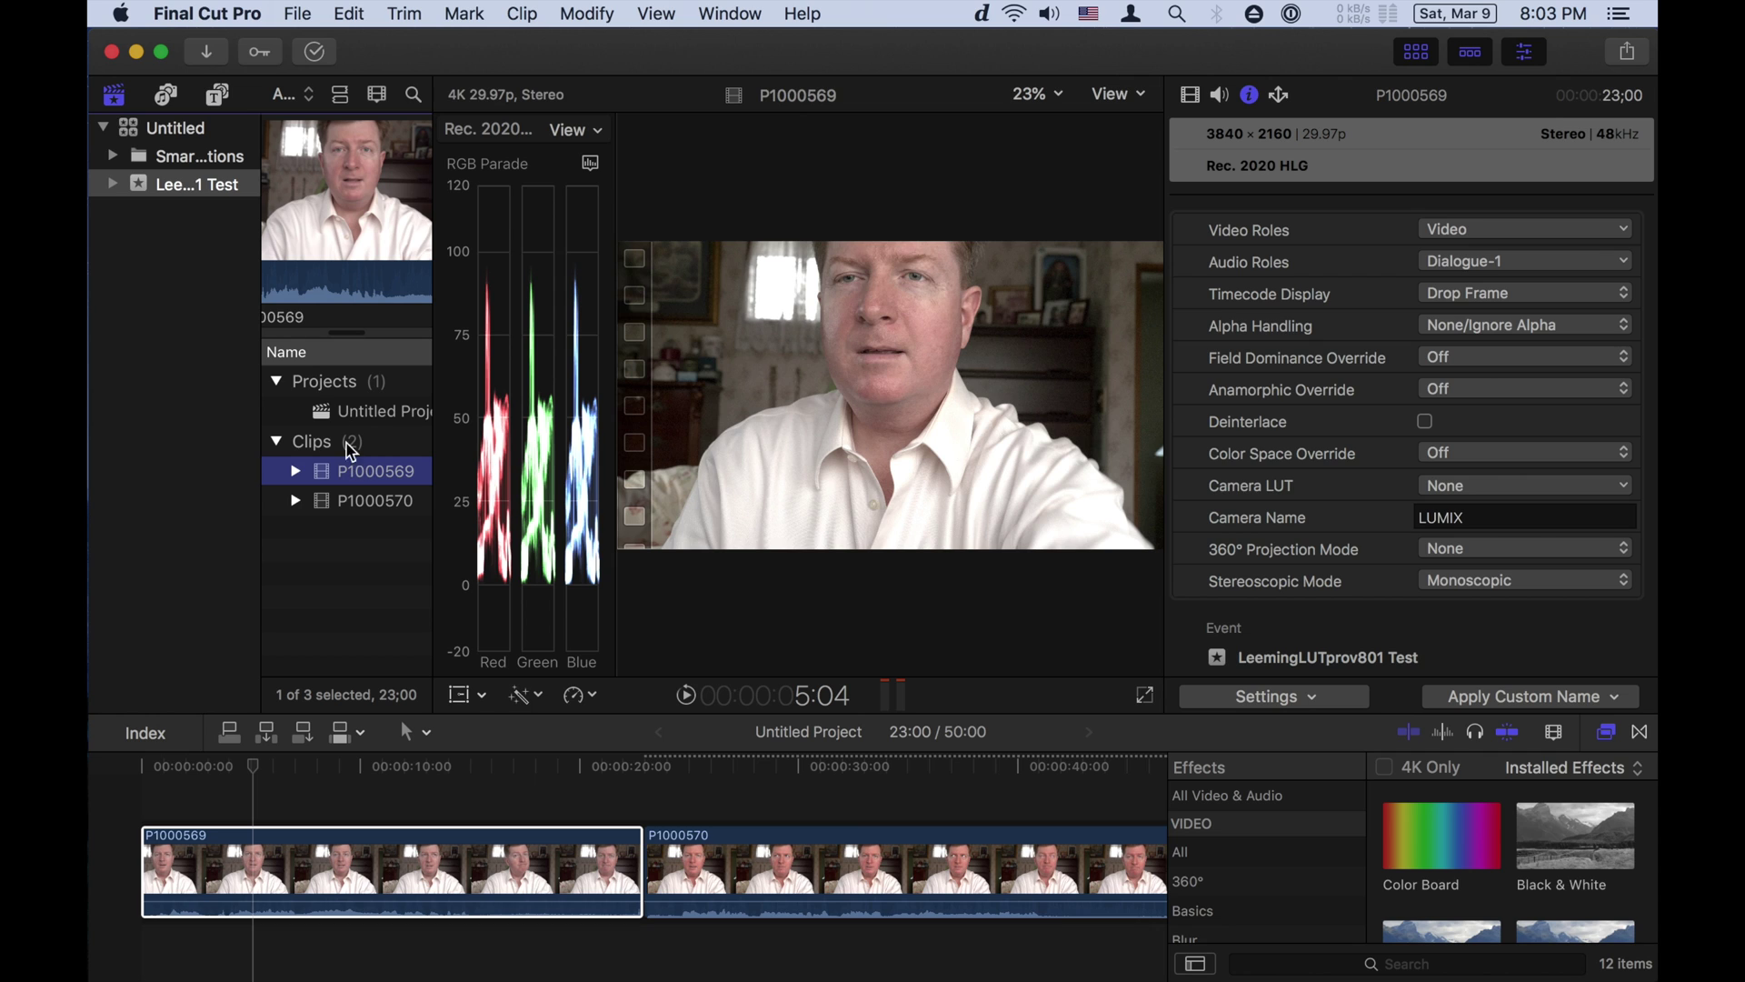
{"action": "left_click", "coordinate": [324, 414]}
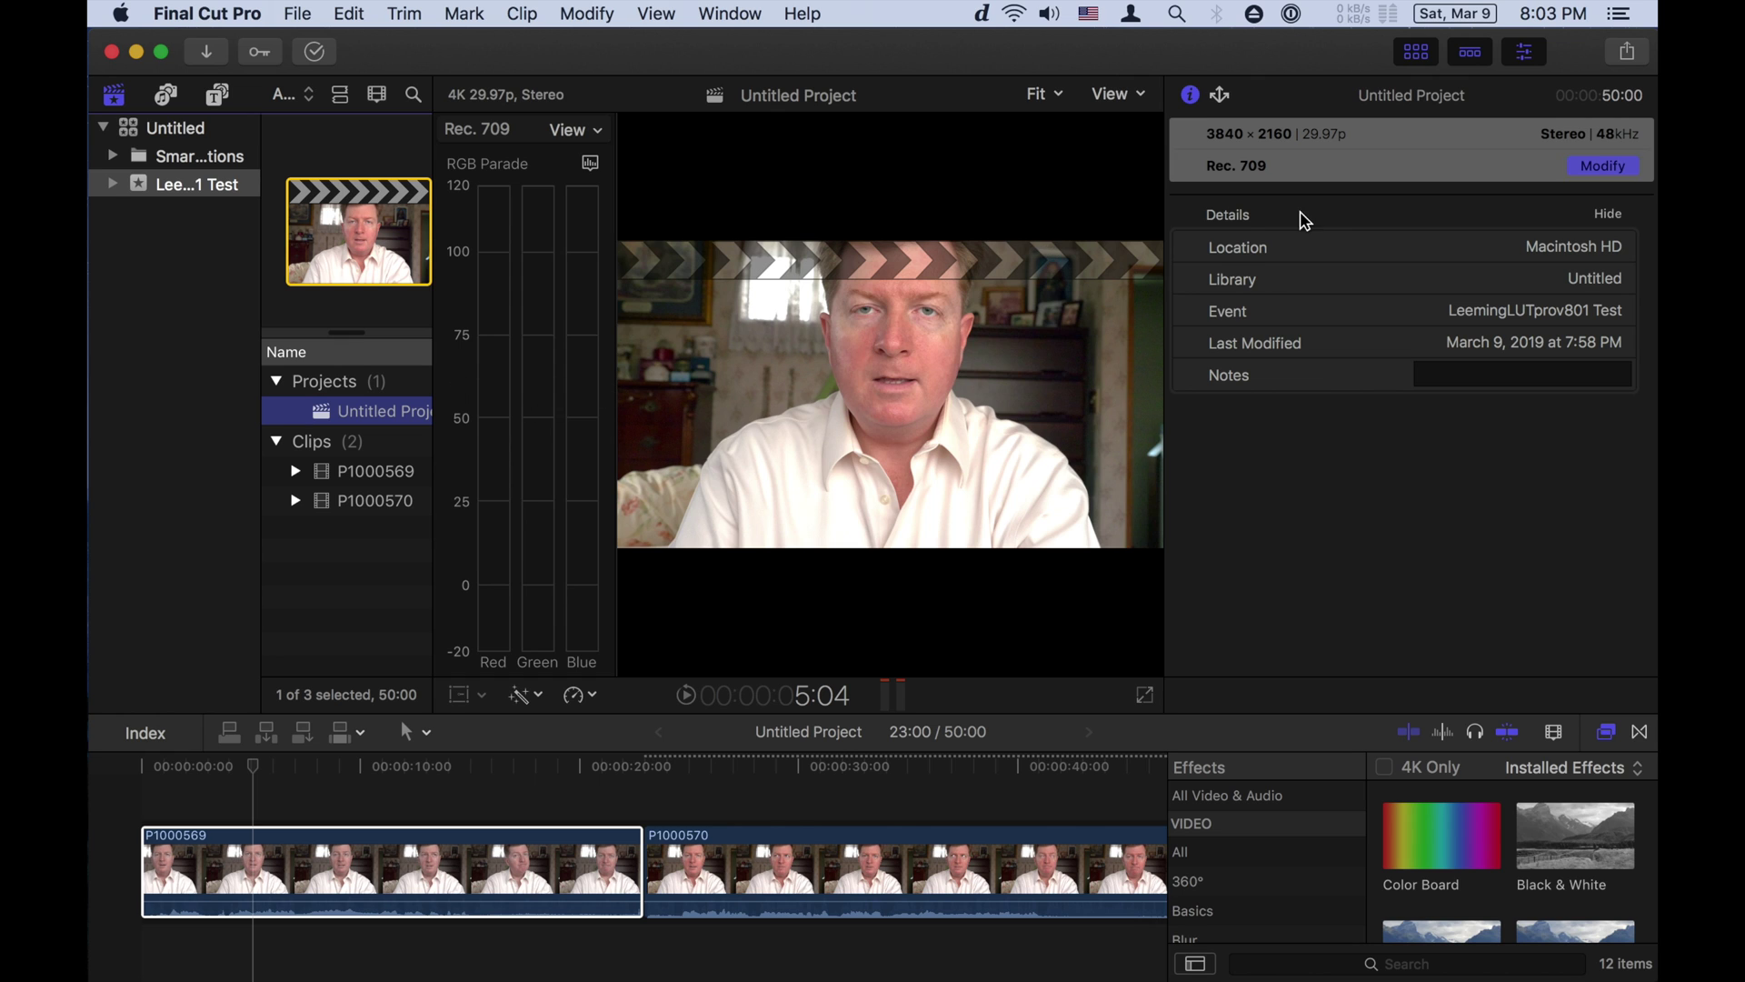
Review Untitled Project's settings unchanged, then select clip P1000569 in the timeline and browser
{"action": "left_click", "coordinate": [1601, 165]}
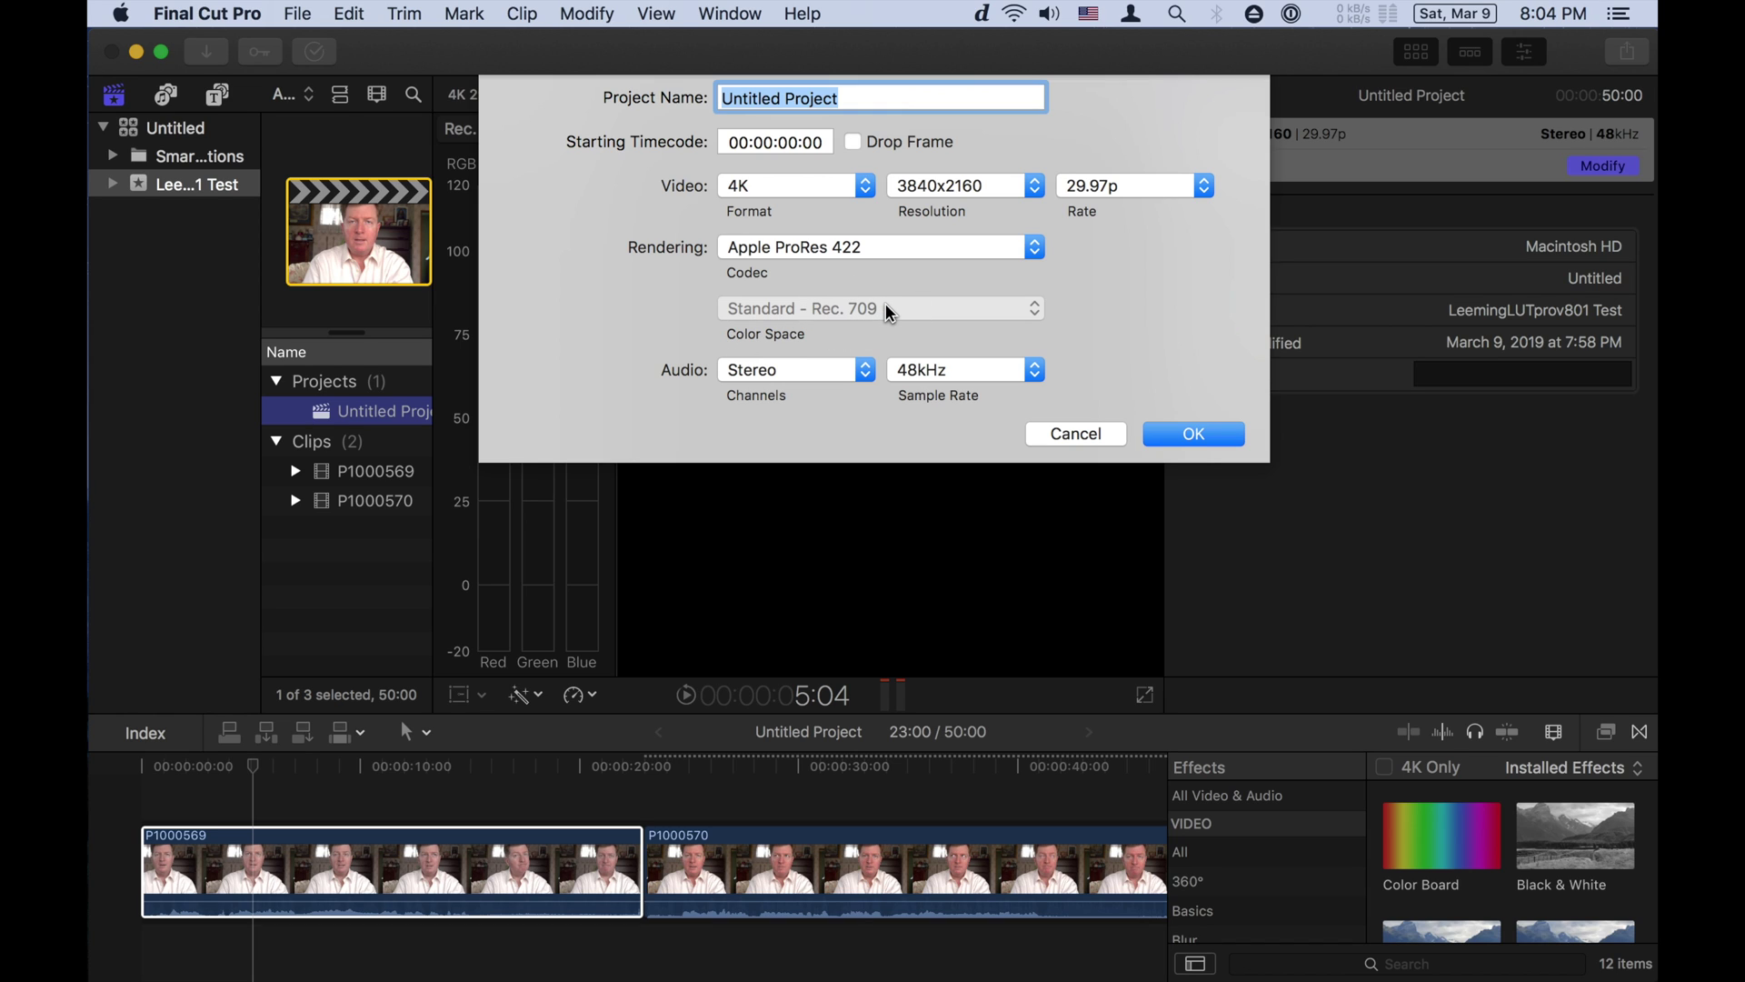
{"action": "left_click", "coordinate": [1076, 434]}
{"action": "left_click", "coordinate": [379, 826]}
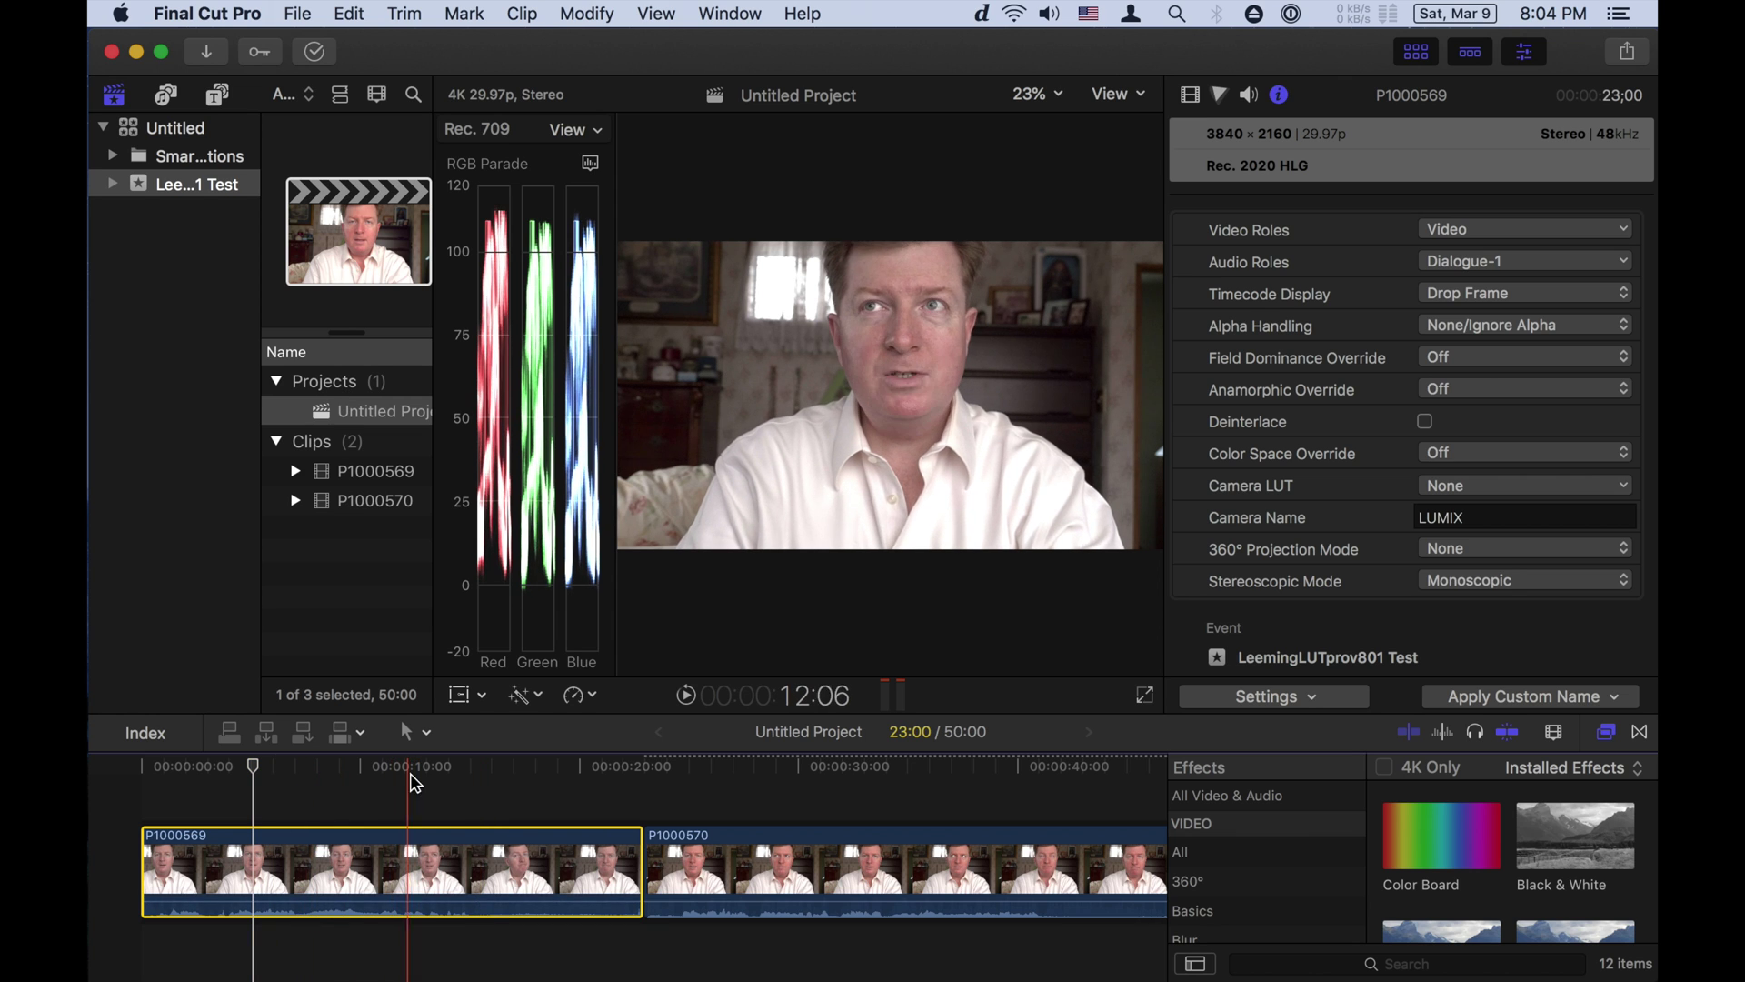
{"action": "left_click", "coordinate": [327, 476]}
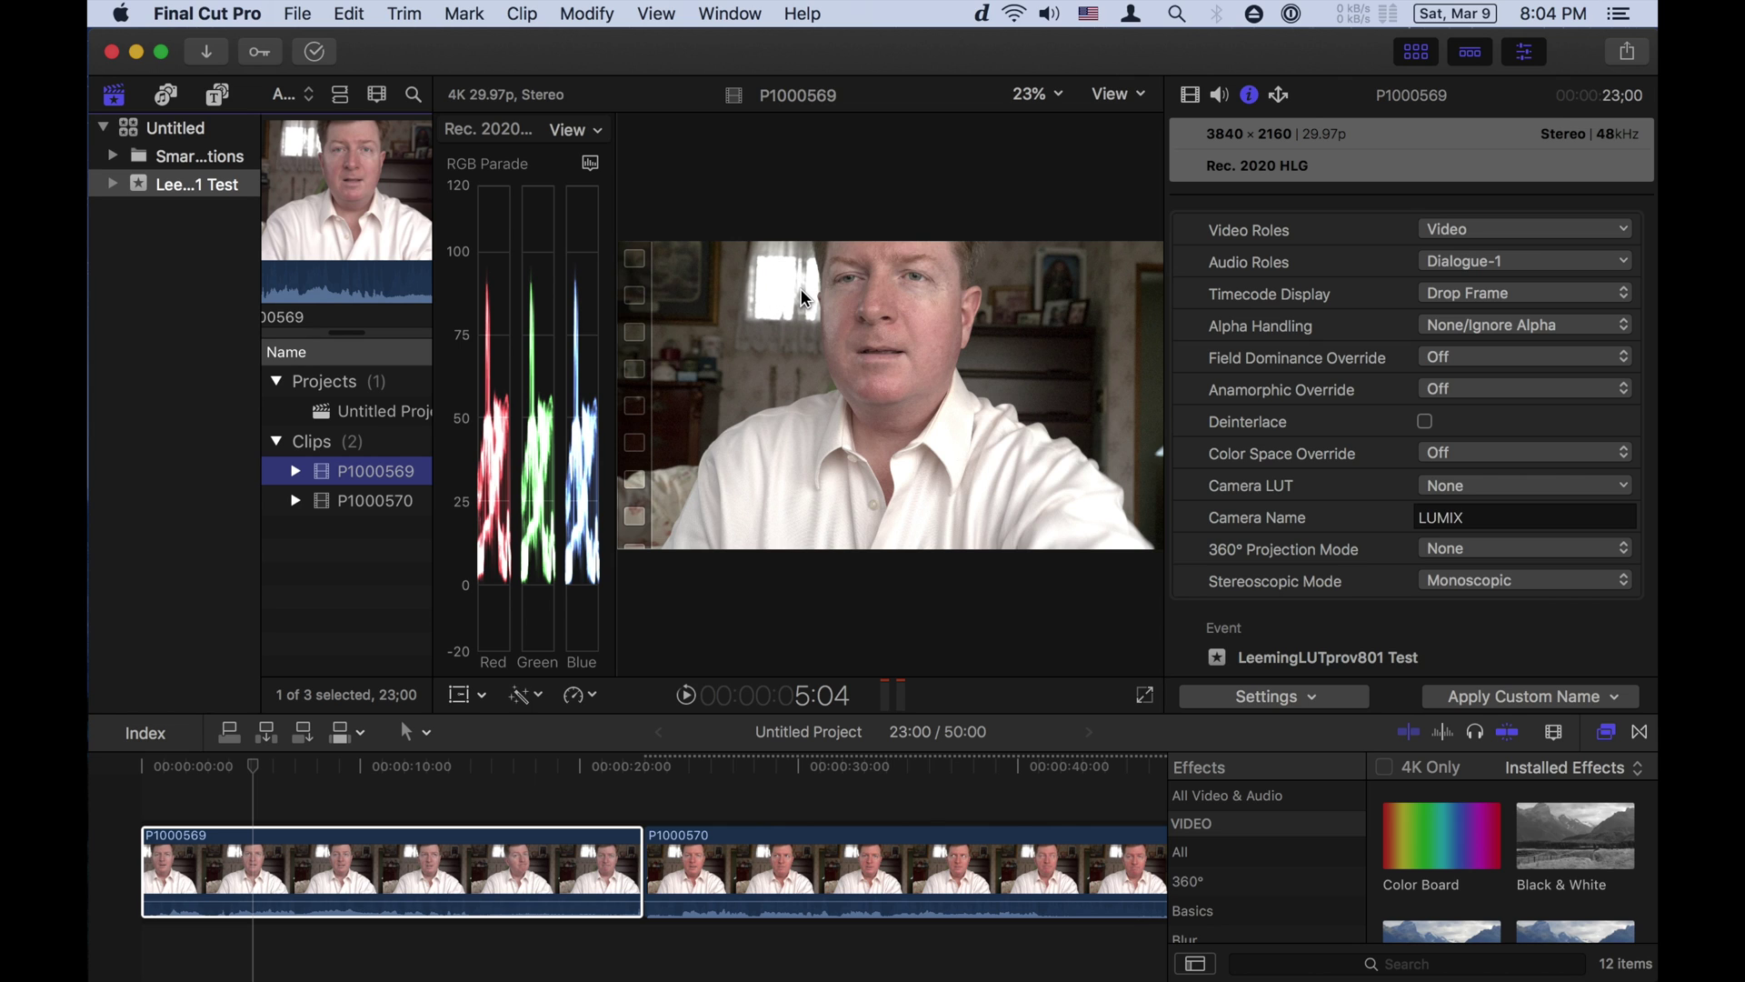
Select clip P1000569 in the timeline and move the playhead to 00:00:07:23
{"action": "left_click", "coordinate": [289, 790]}
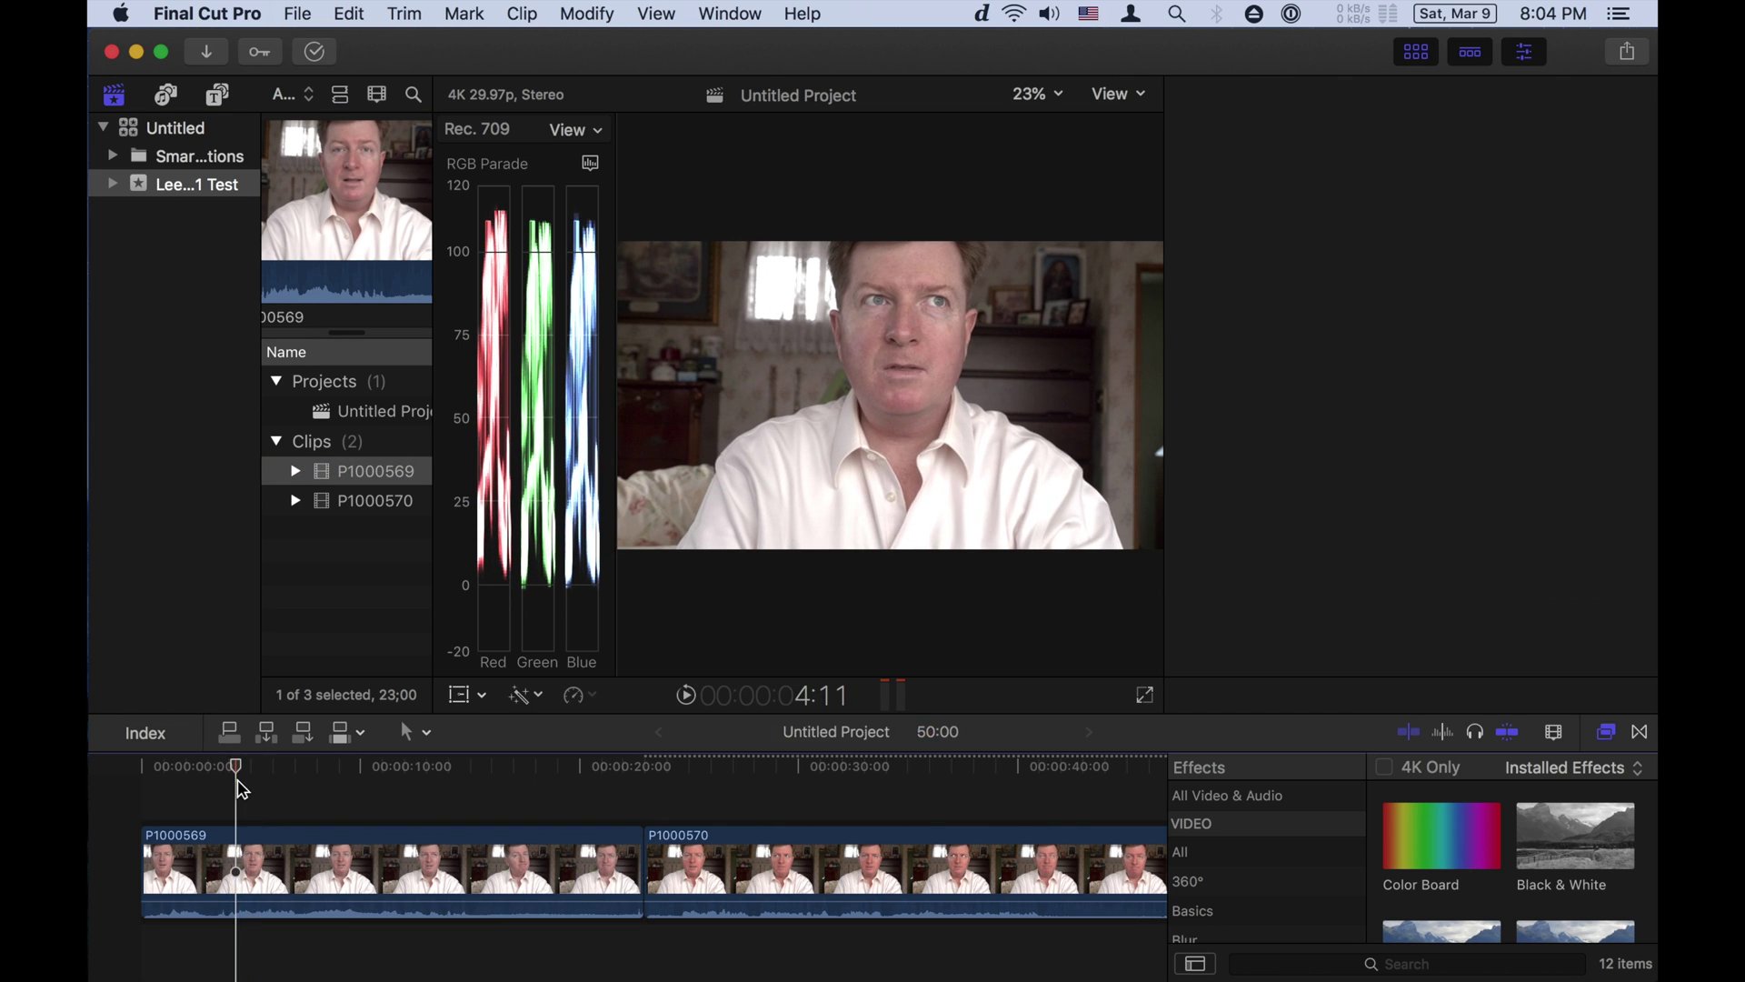
{"action": "left_click", "coordinate": [228, 835]}
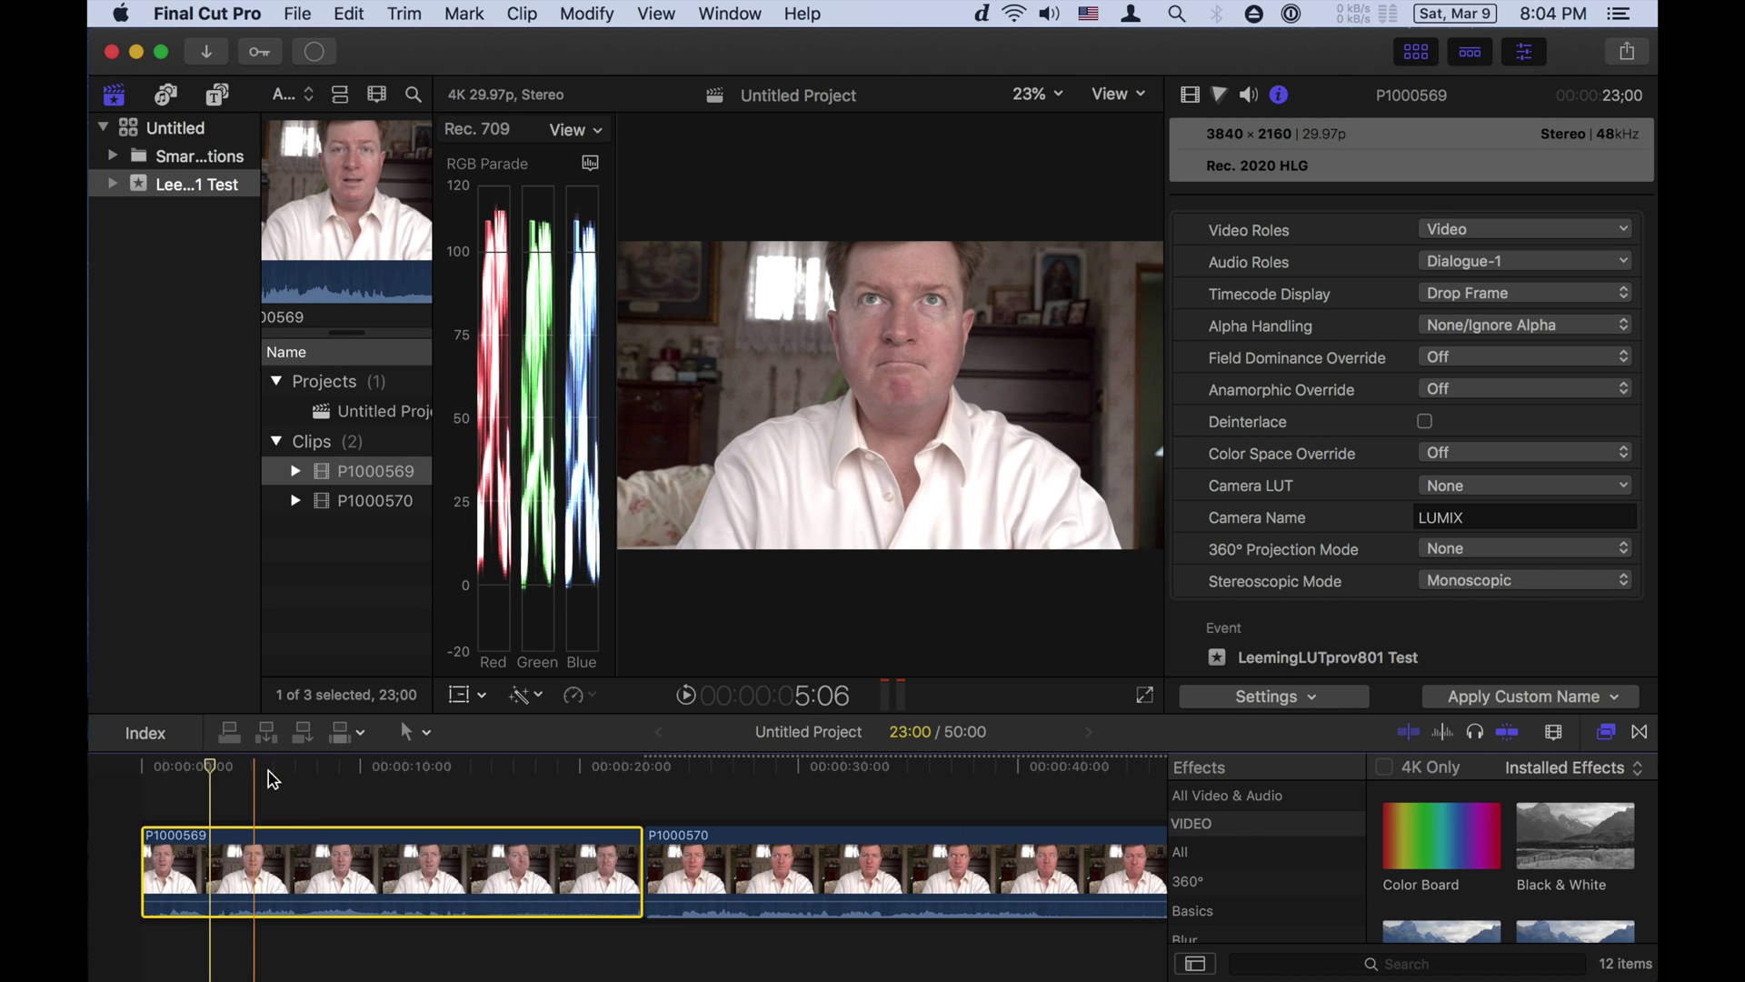
{"action": "left_click", "coordinate": [312, 771]}
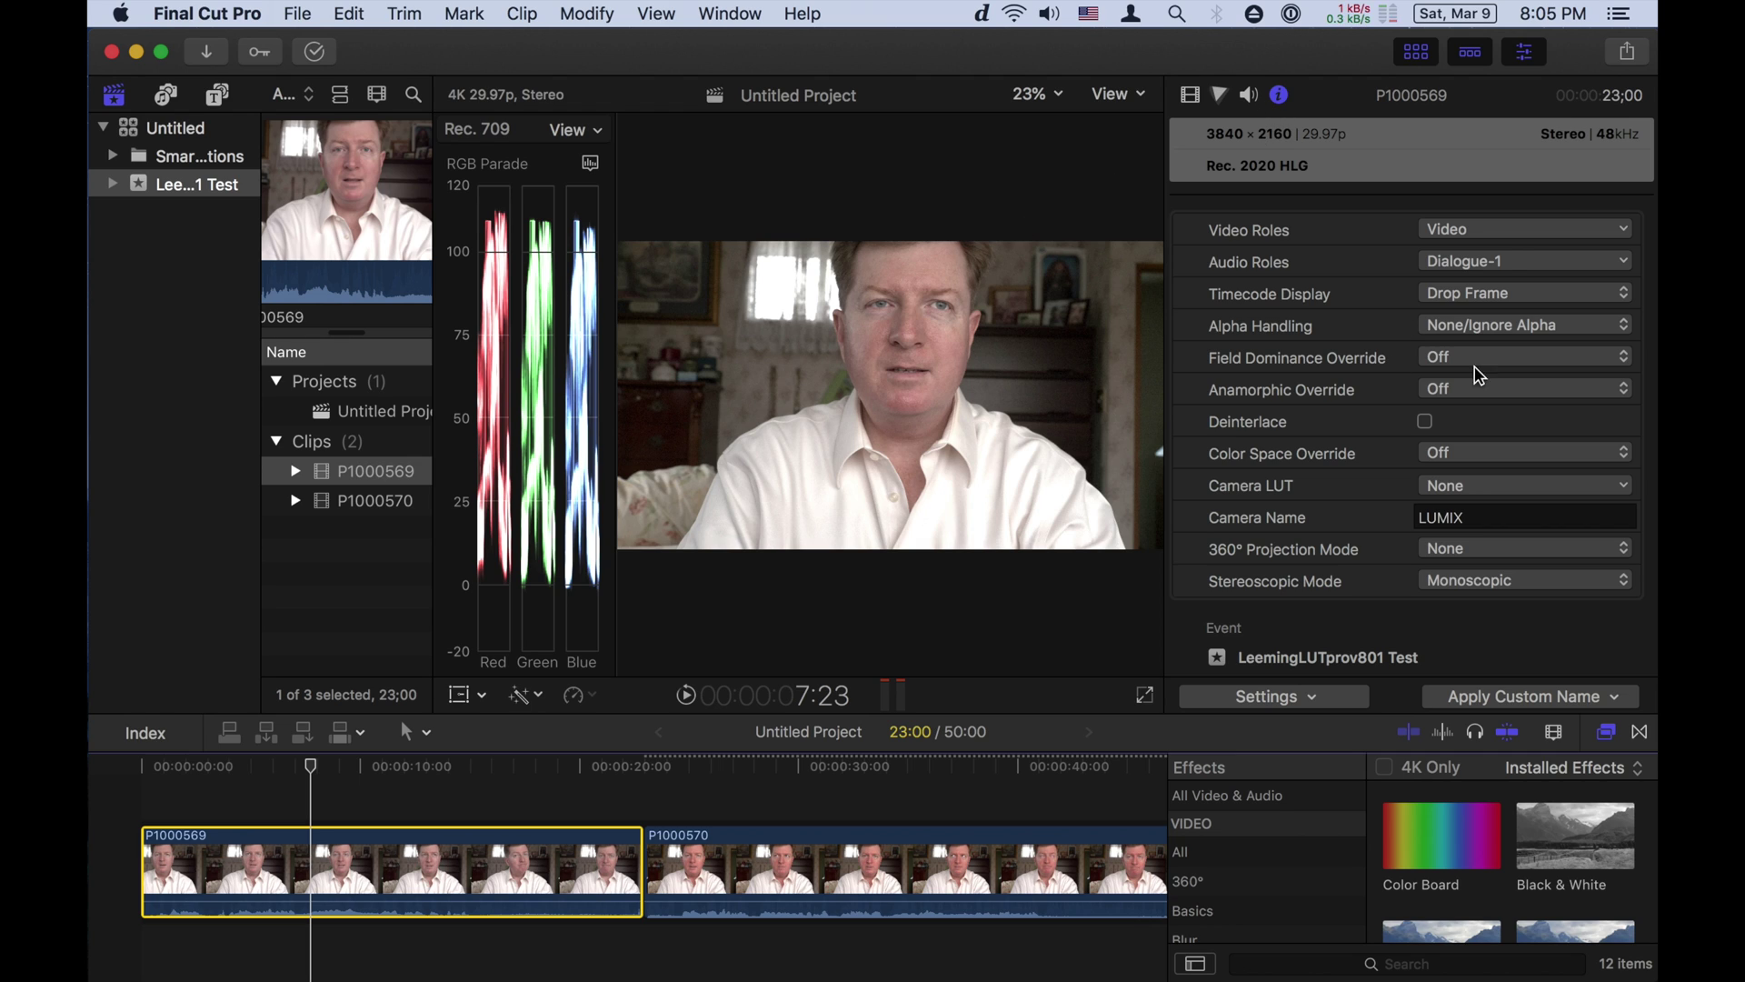
{"action": "left_click", "coordinate": [1279, 95]}
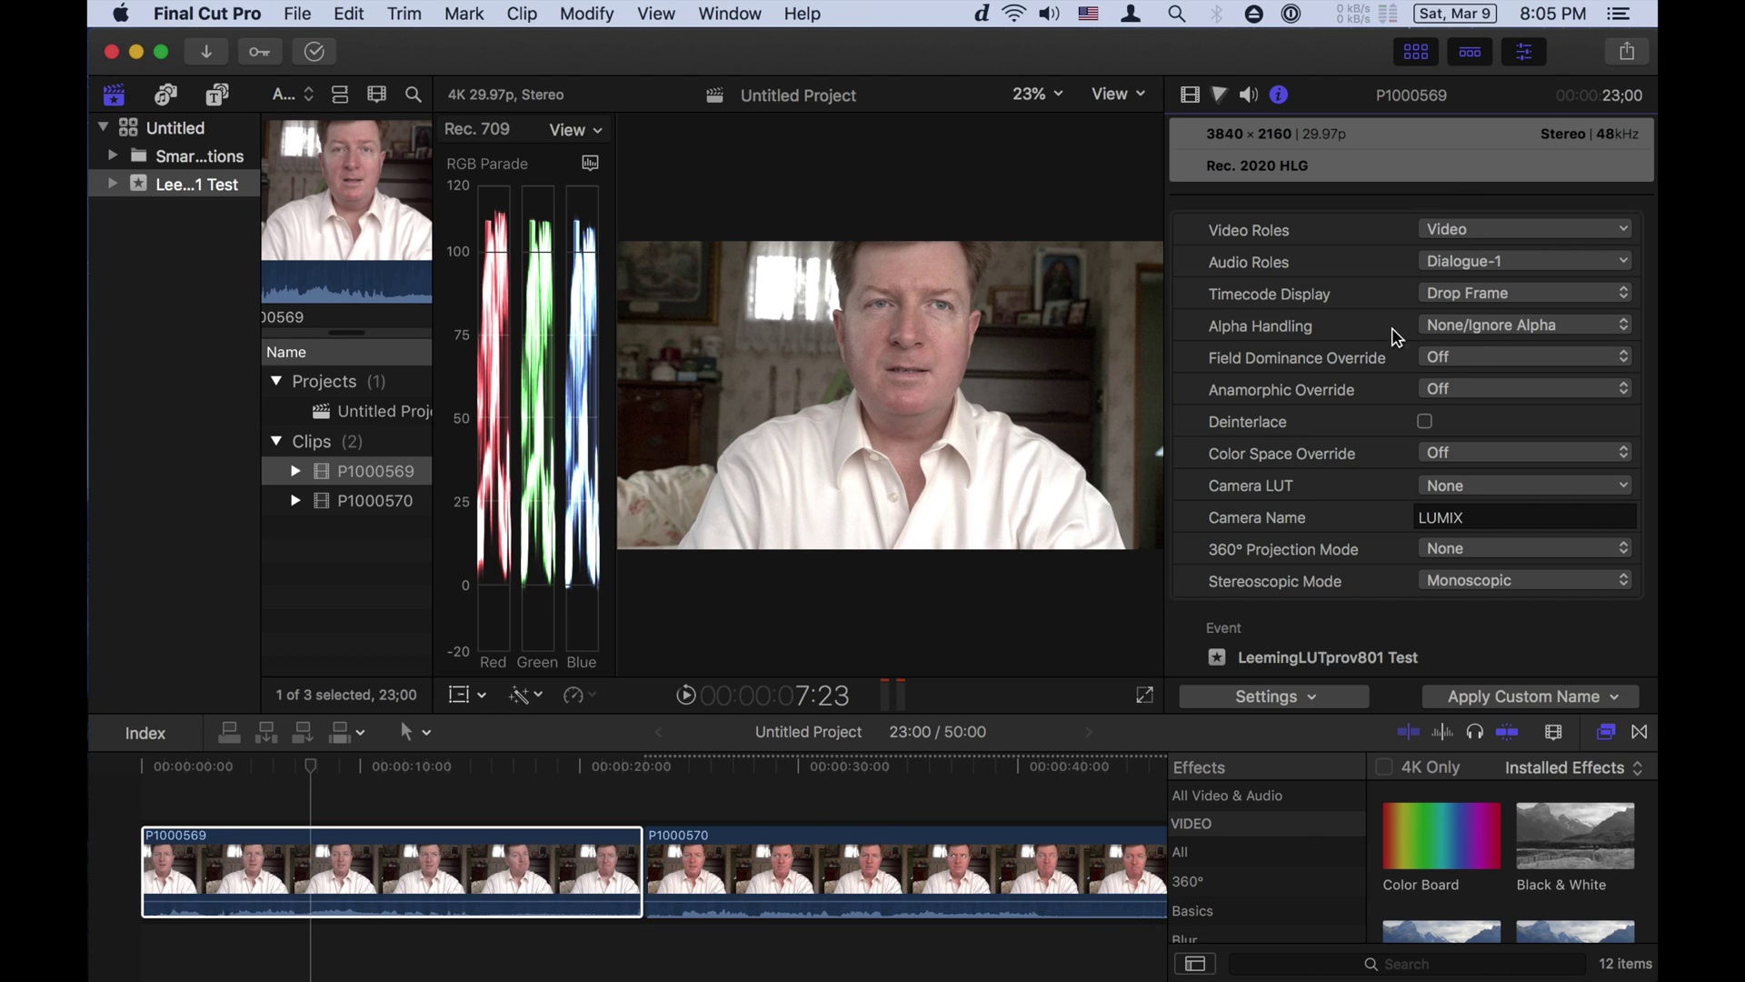
{"action": "left_click", "coordinate": [1329, 707]}
{"action": "scroll", "coordinate": [1339, 832], "scroll_direction": "down", "scroll_amount": 3}
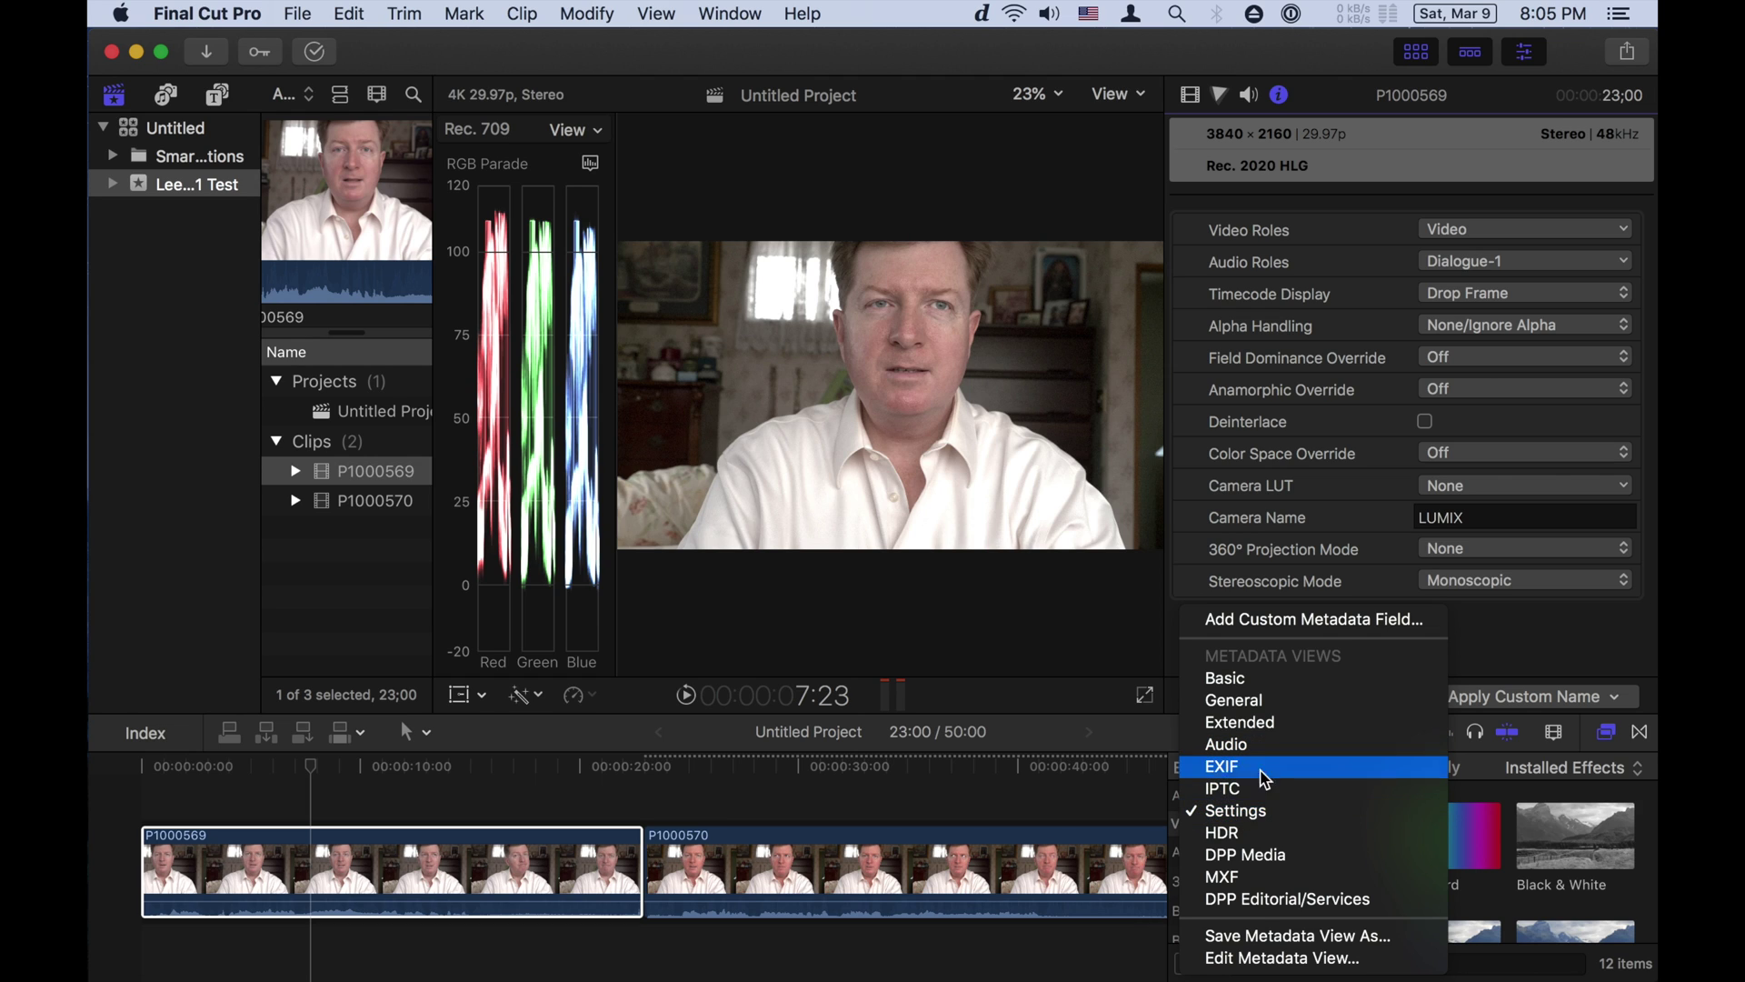
{"action": "left_click", "coordinate": [1235, 815]}
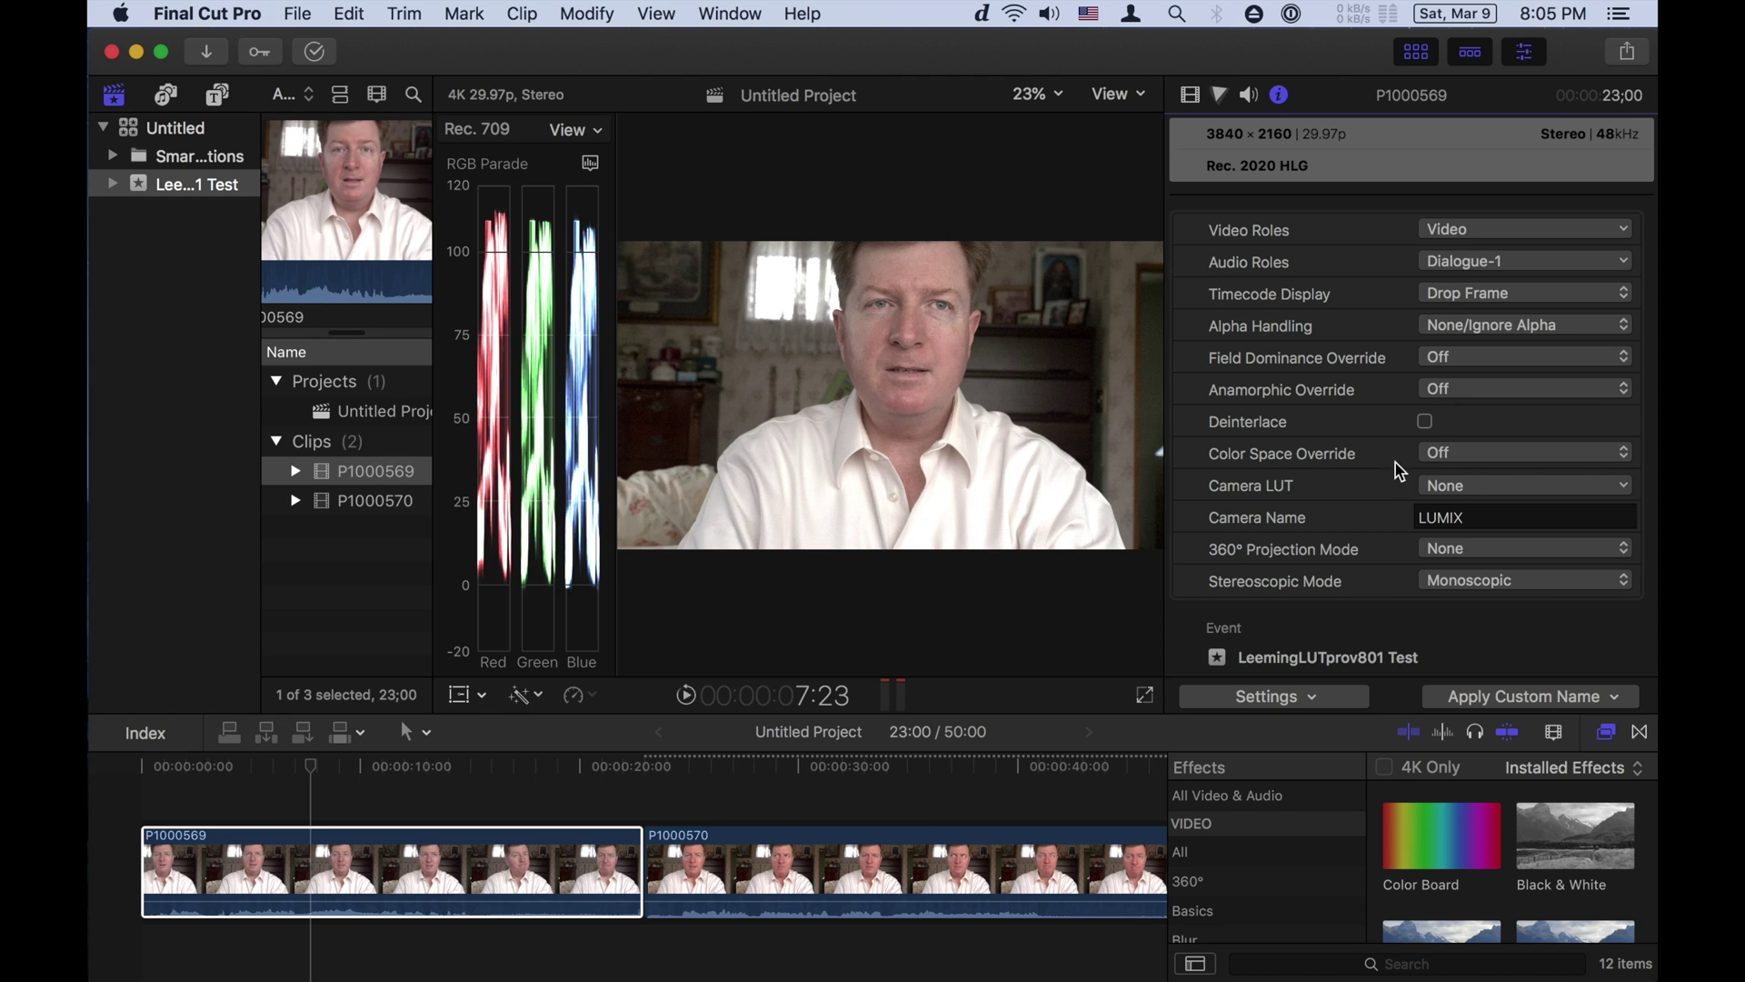
{"action": "left_click", "coordinate": [1442, 461]}
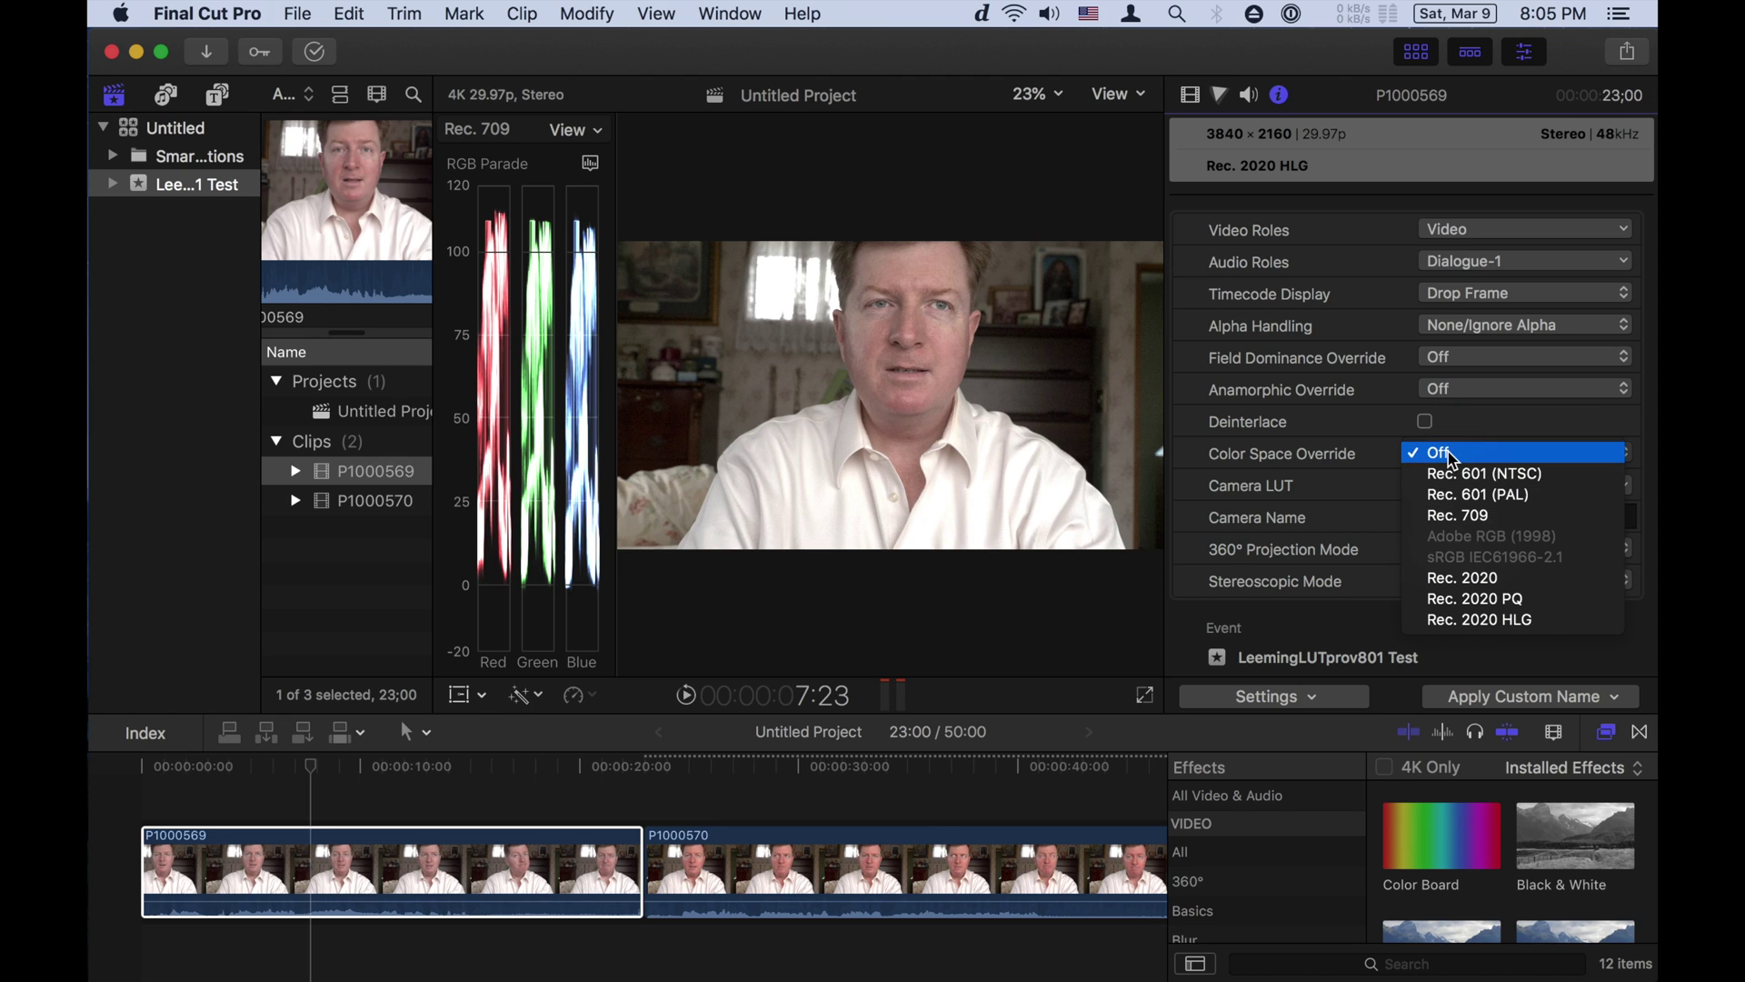
{"action": "left_click", "coordinate": [1454, 514]}
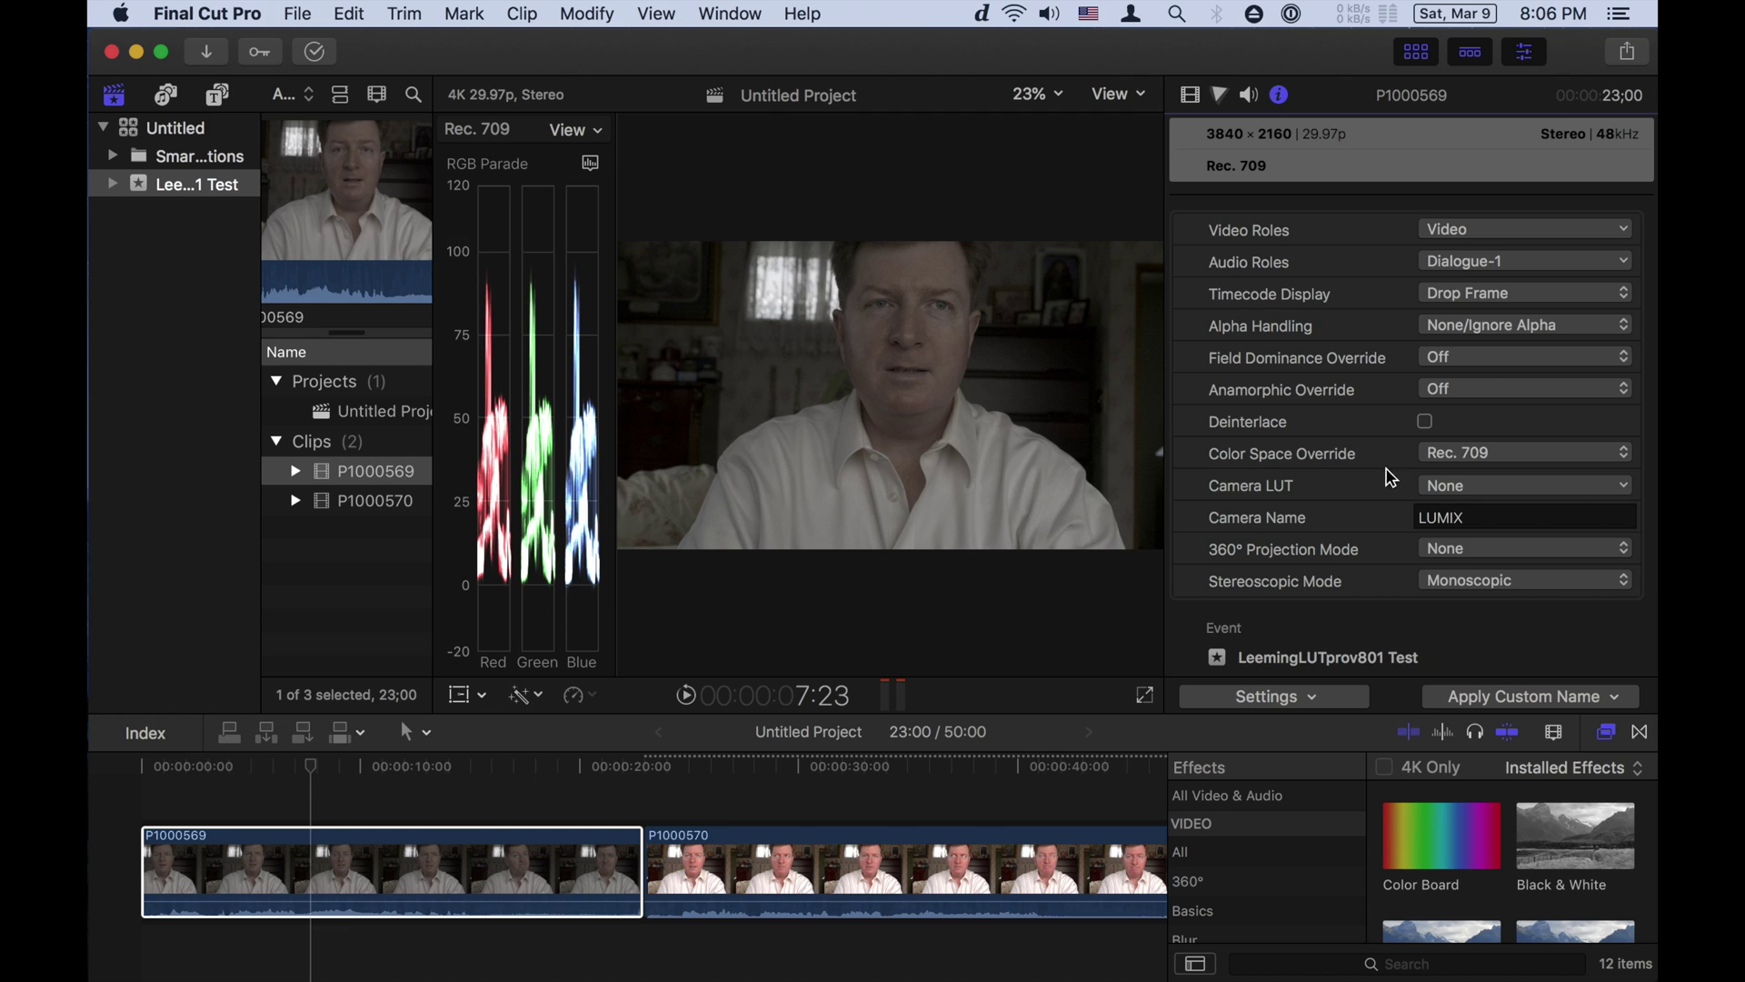
{"action": "left_click", "coordinate": [1477, 452]}
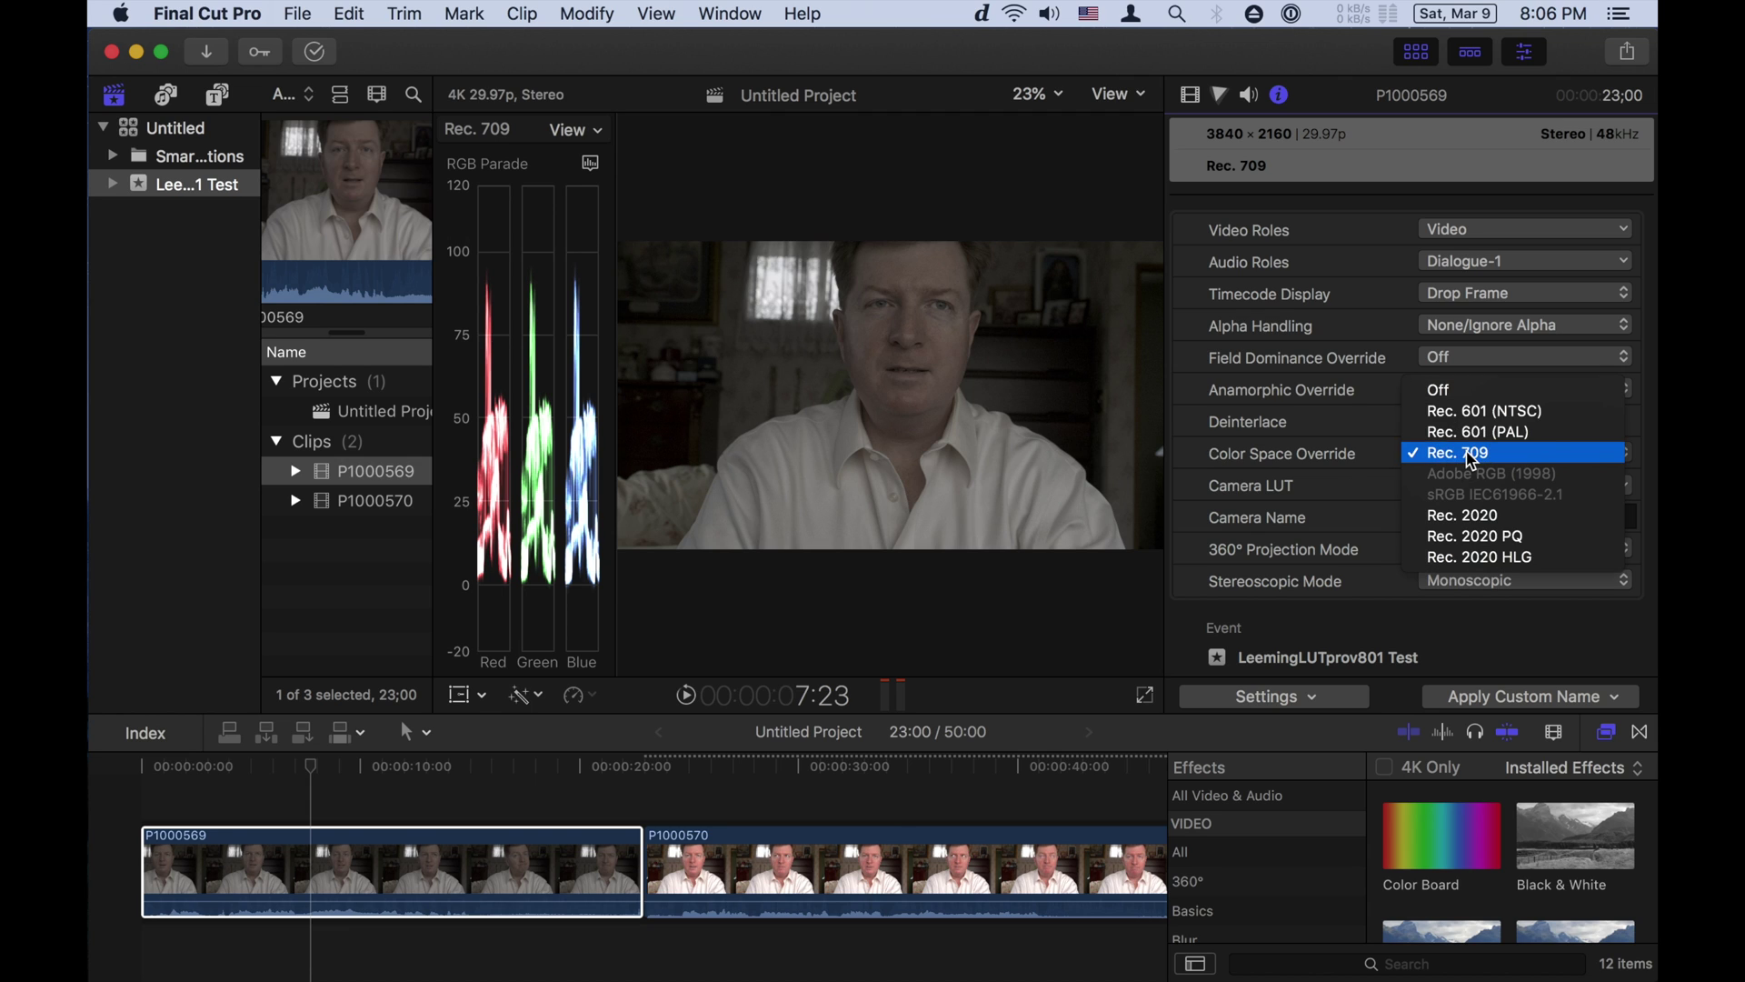
{"action": "left_click", "coordinate": [1479, 393]}
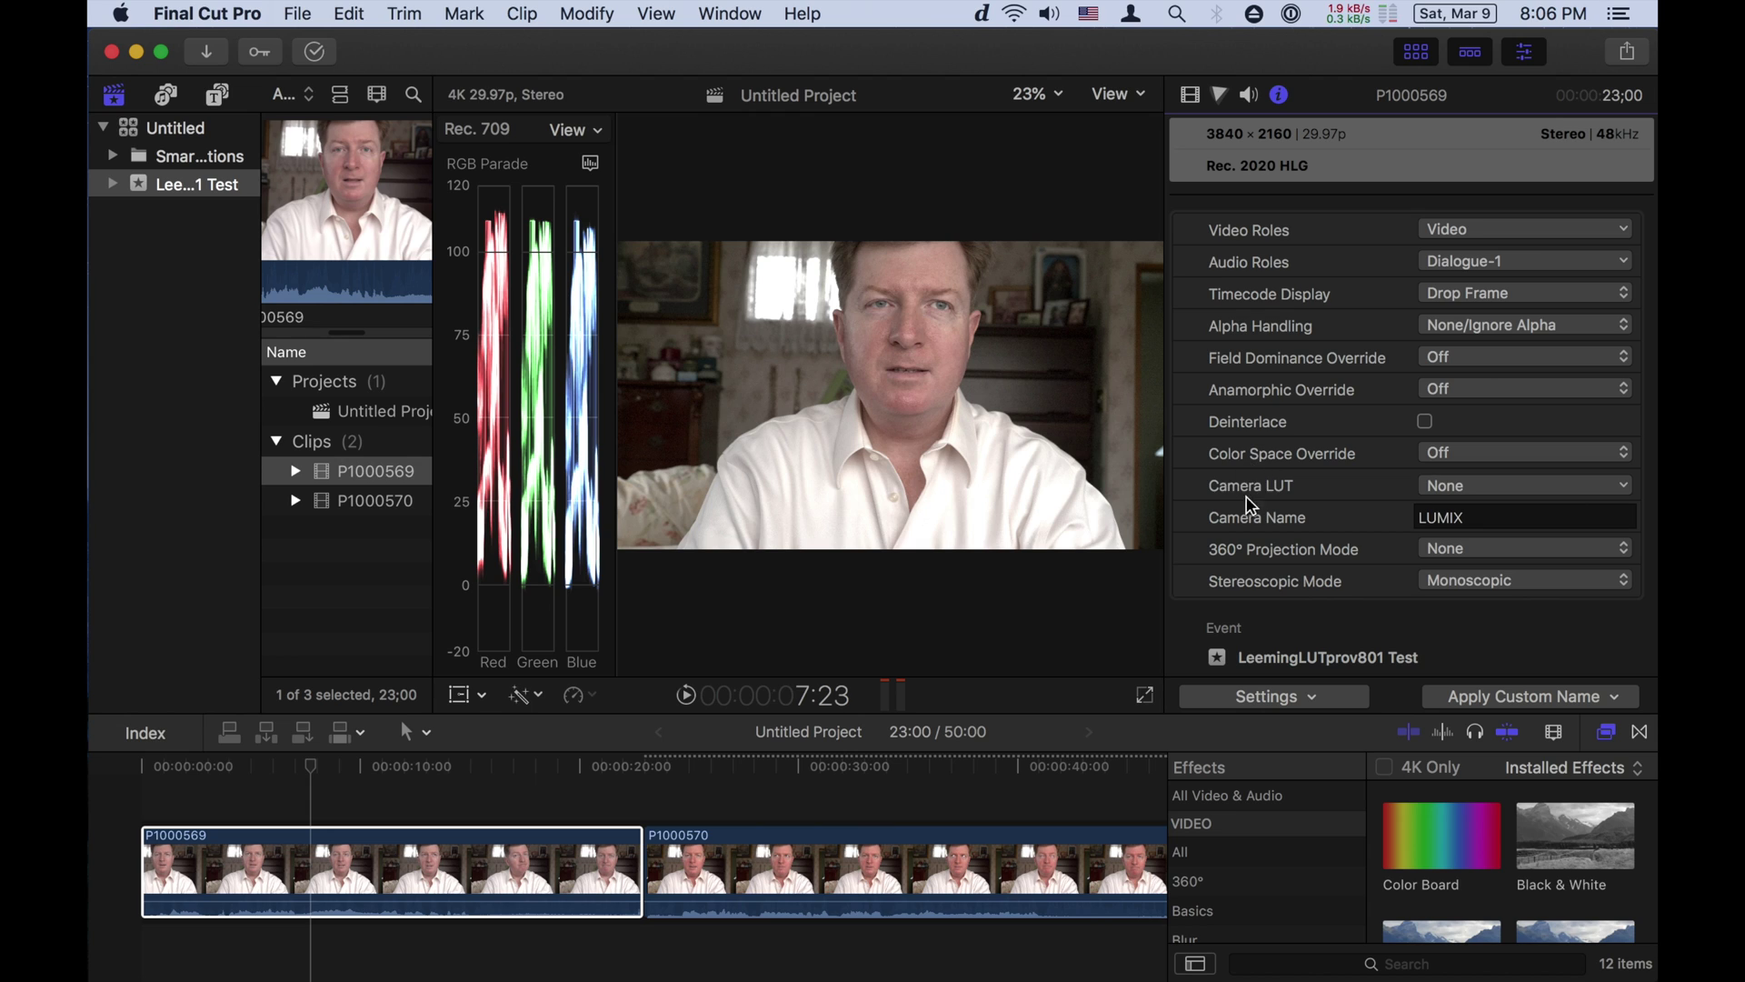
Set P1000569's Camera LUT to Leeming LUT One Panasonic HLG for Rec709 v801
{"action": "left_click", "coordinate": [1475, 493]}
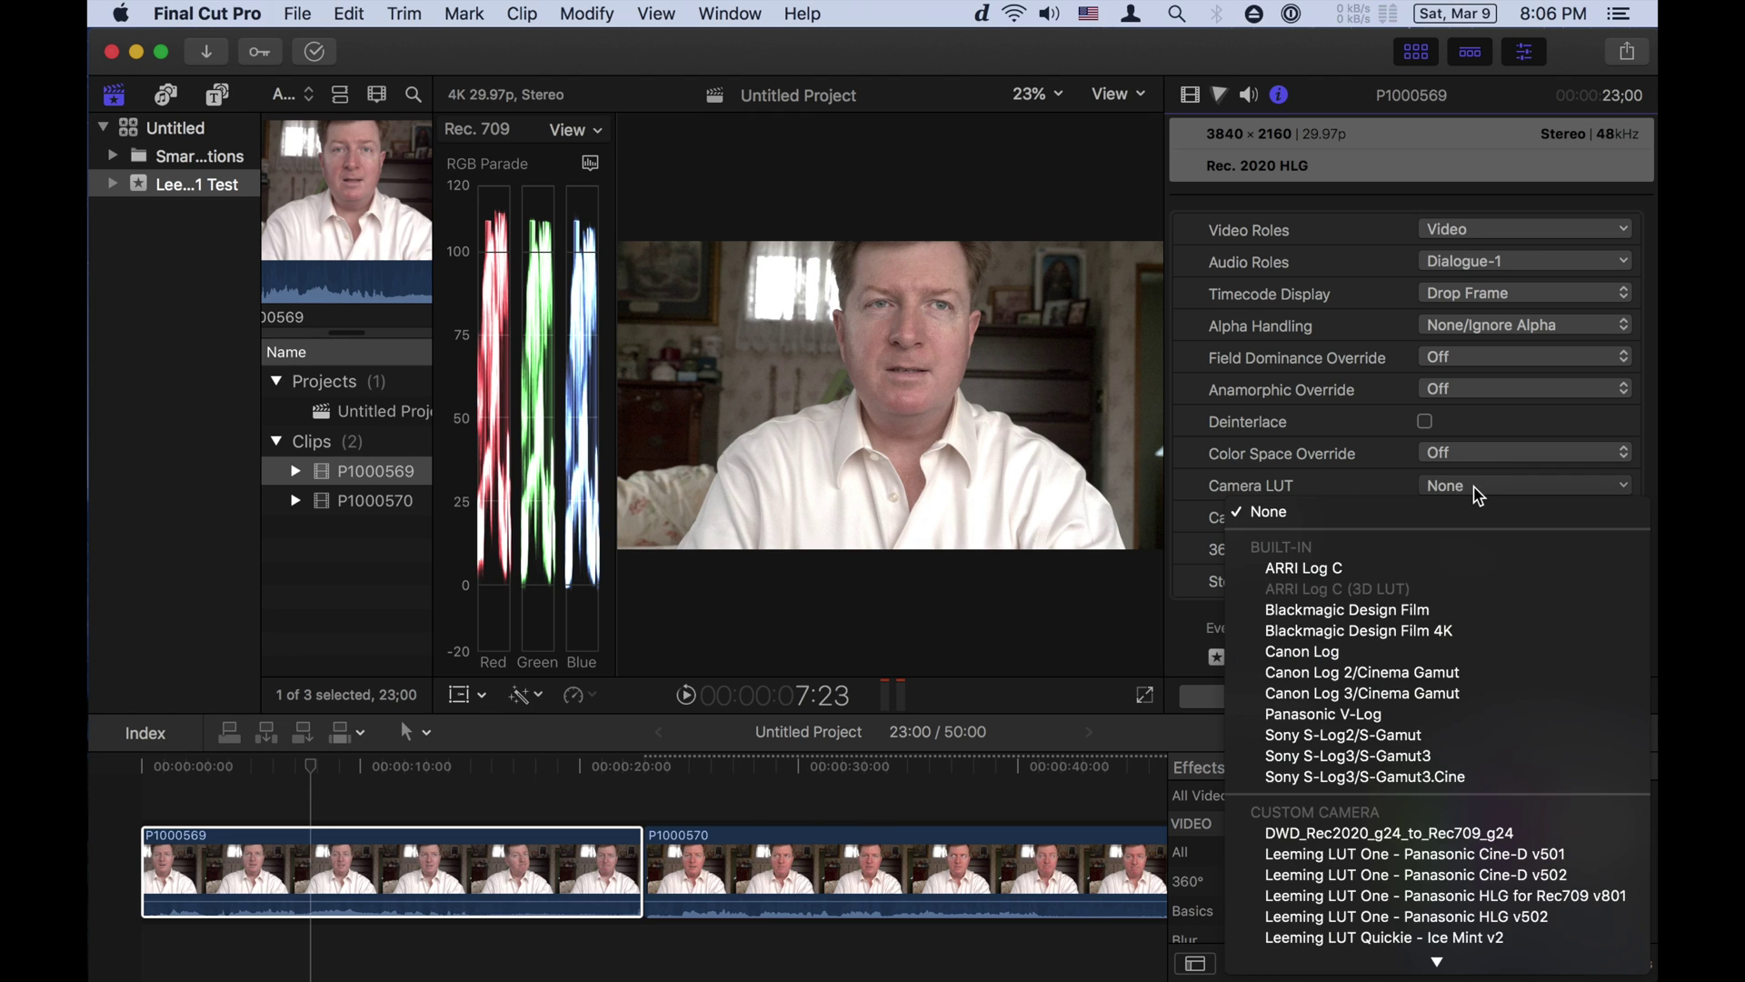
{"action": "scroll", "coordinate": [1445, 723], "scroll_direction": "down", "scroll_amount": 2}
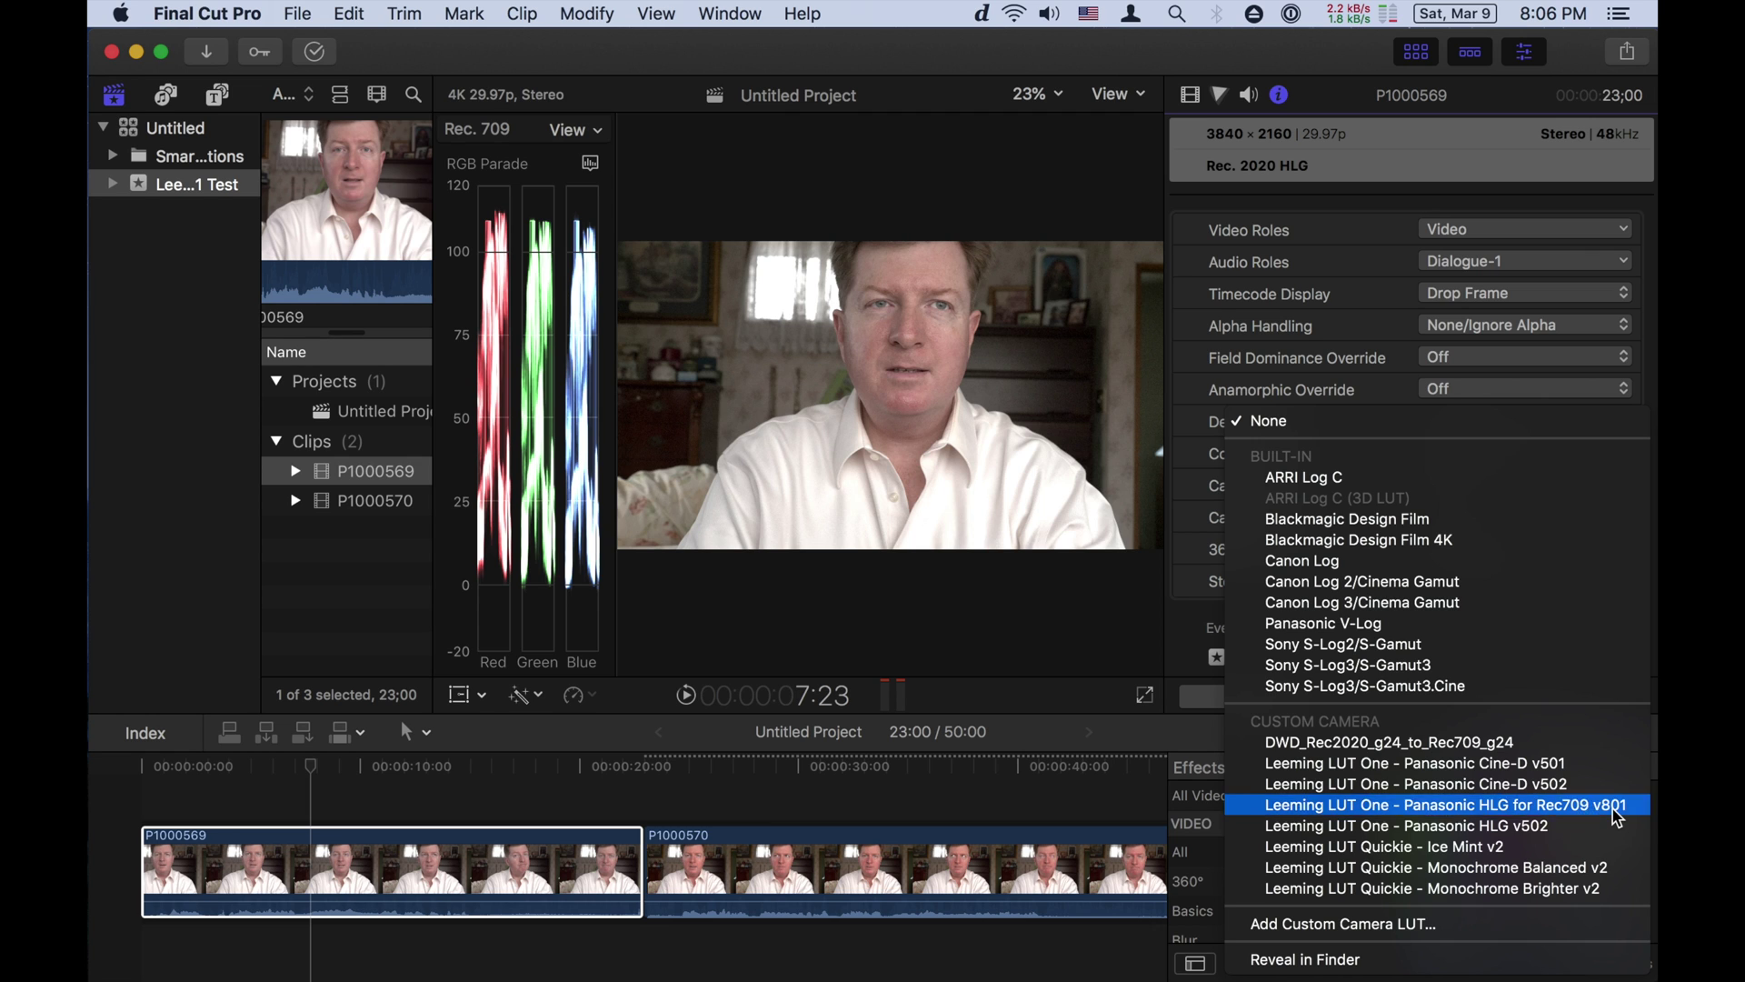
{"action": "left_click", "coordinate": [1615, 815]}
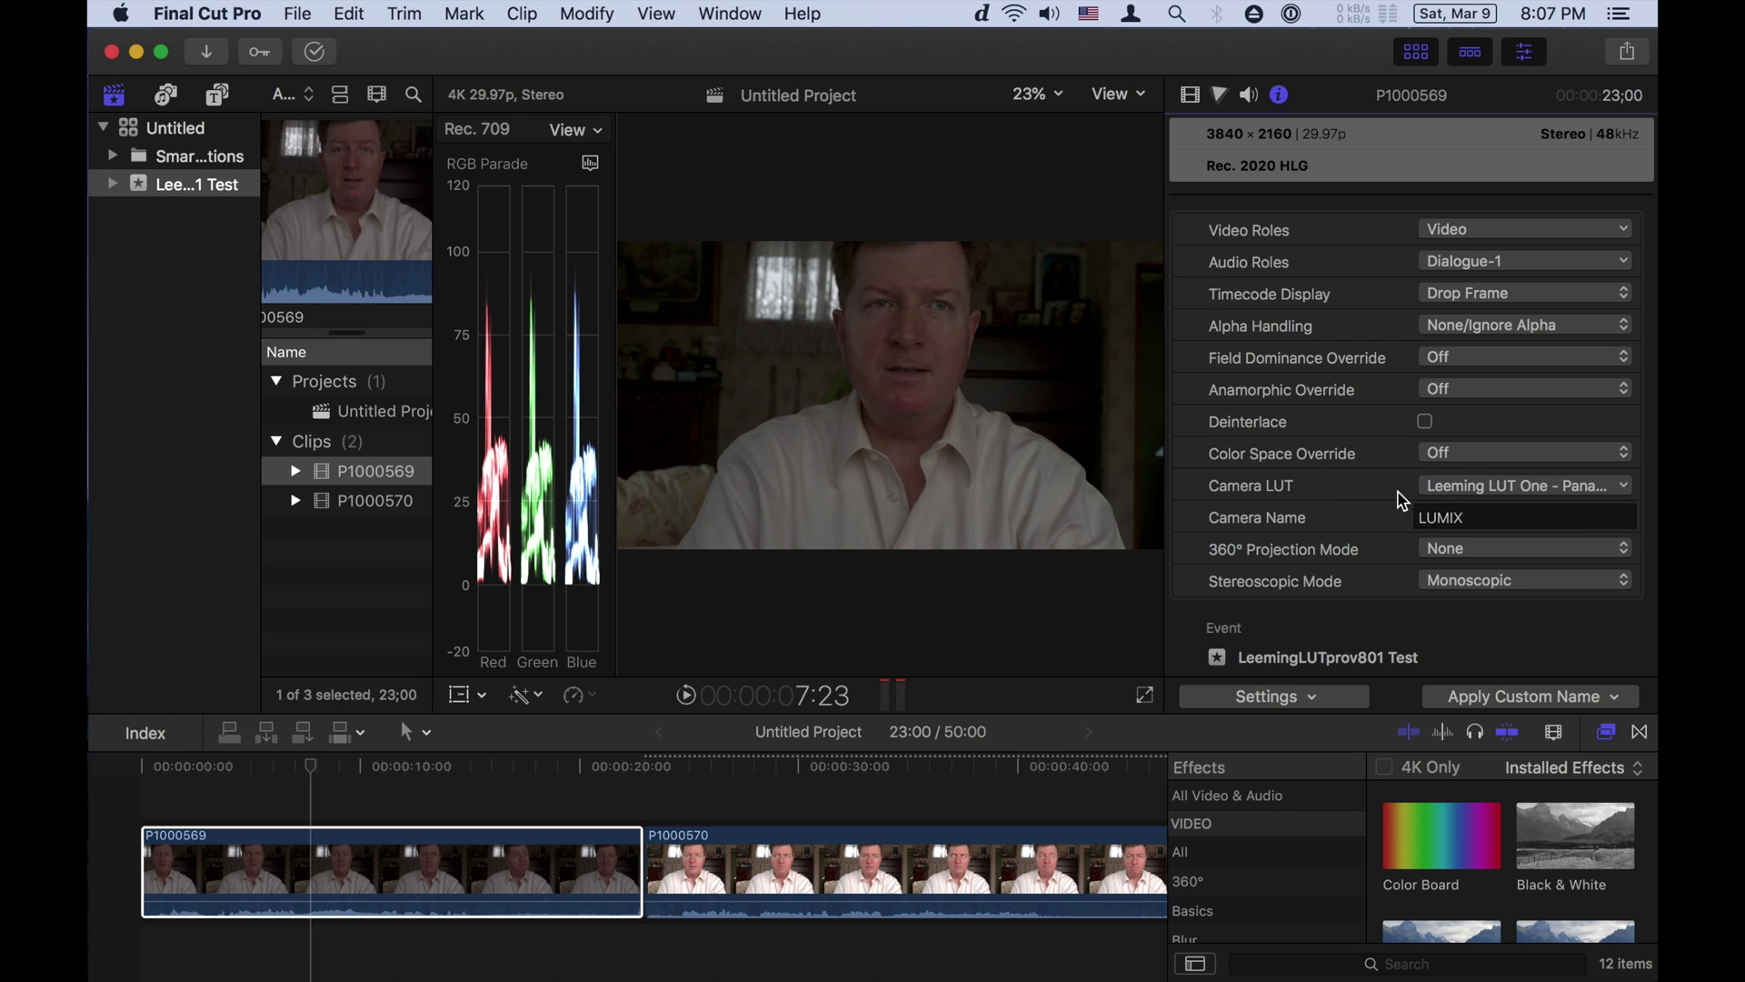
{"action": "left_click", "coordinate": [1458, 491]}
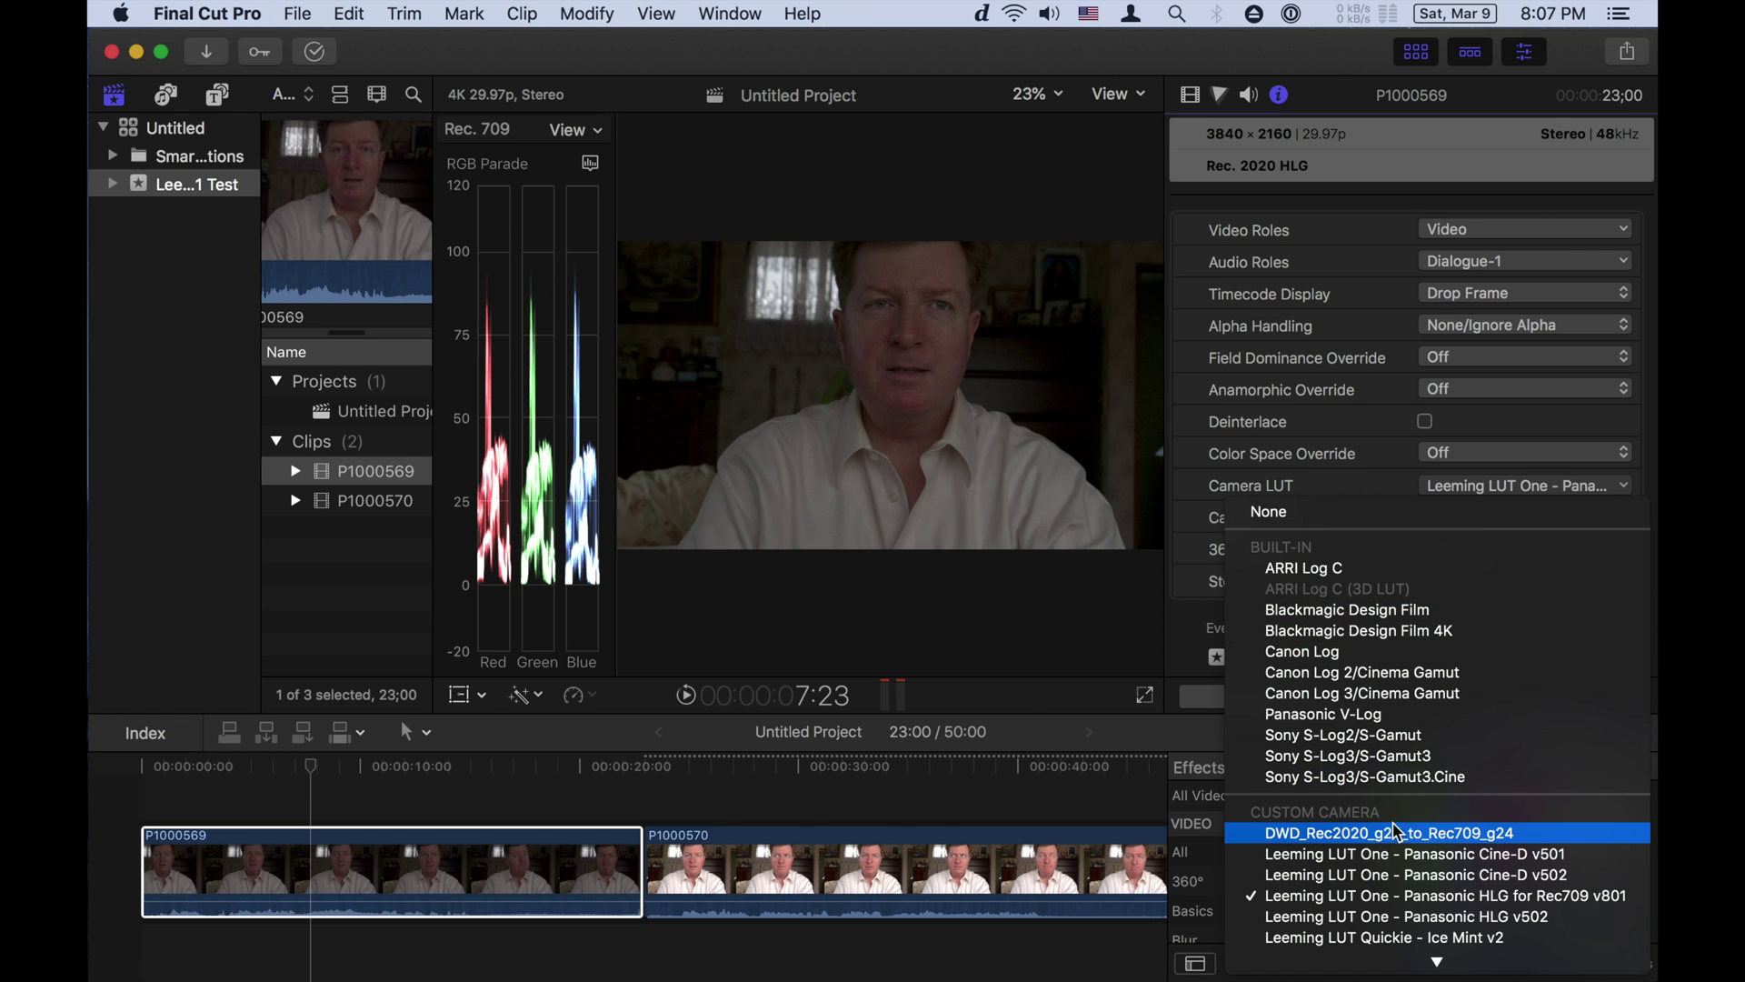
{"action": "left_click", "coordinate": [1388, 461]}
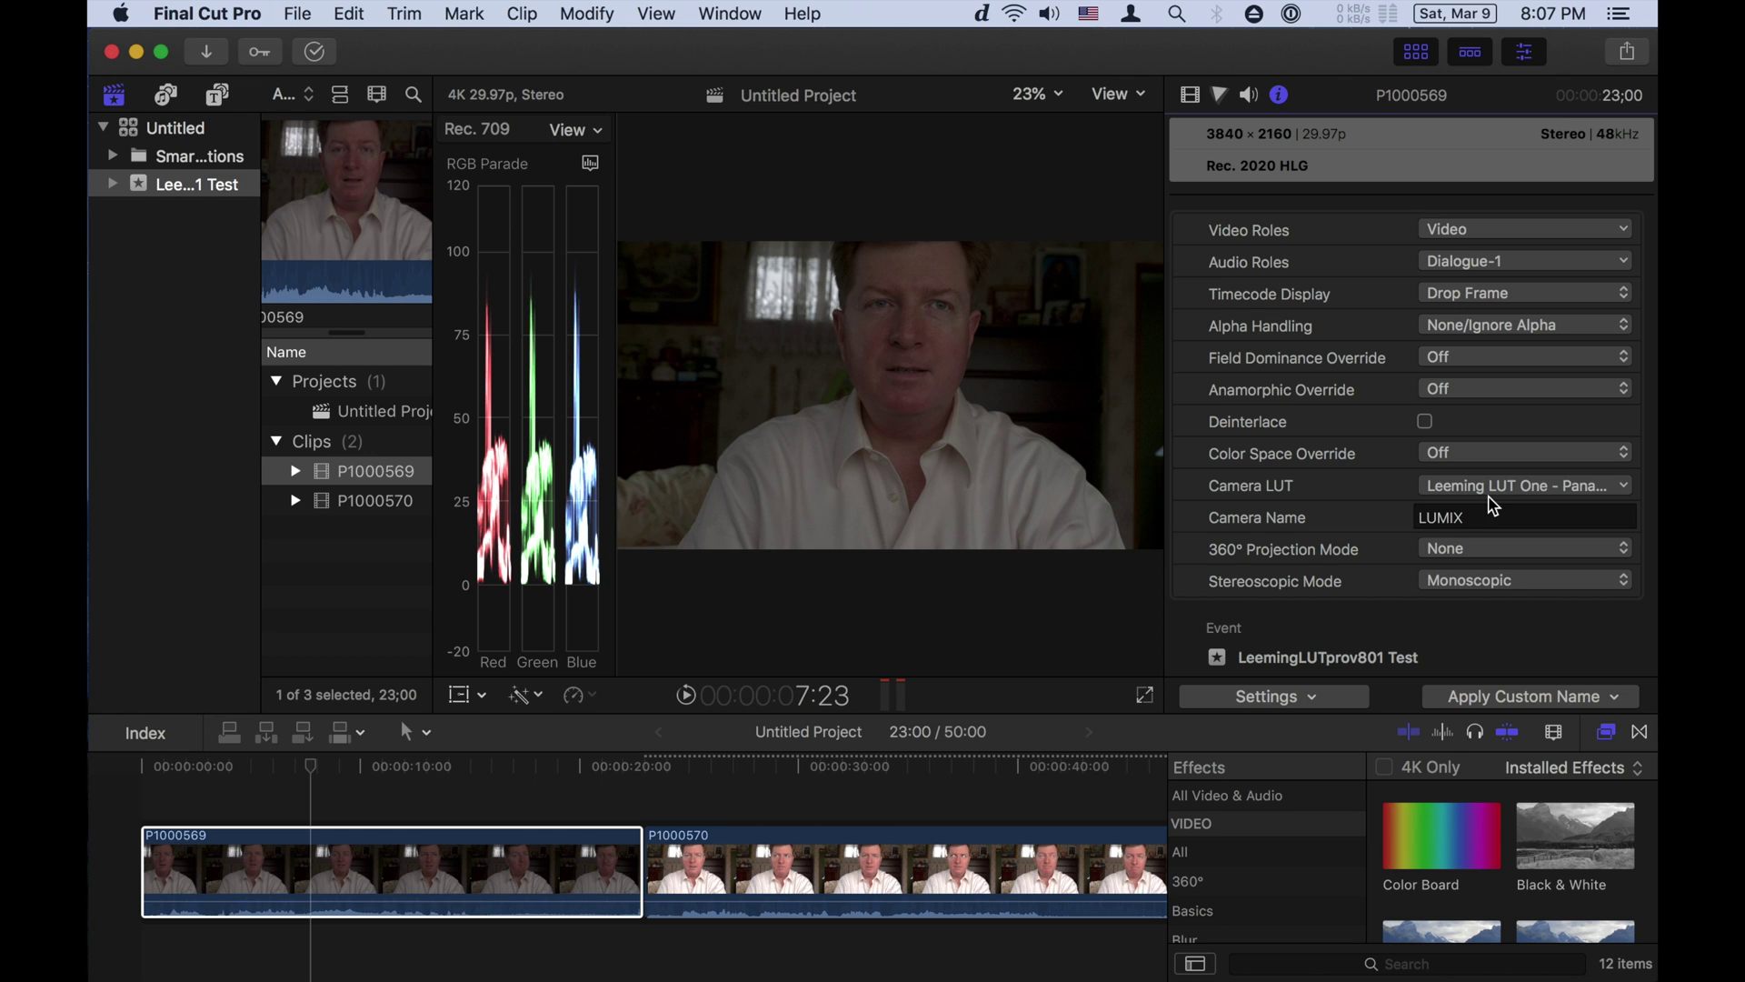
{"action": "left_click", "coordinate": [1494, 500]}
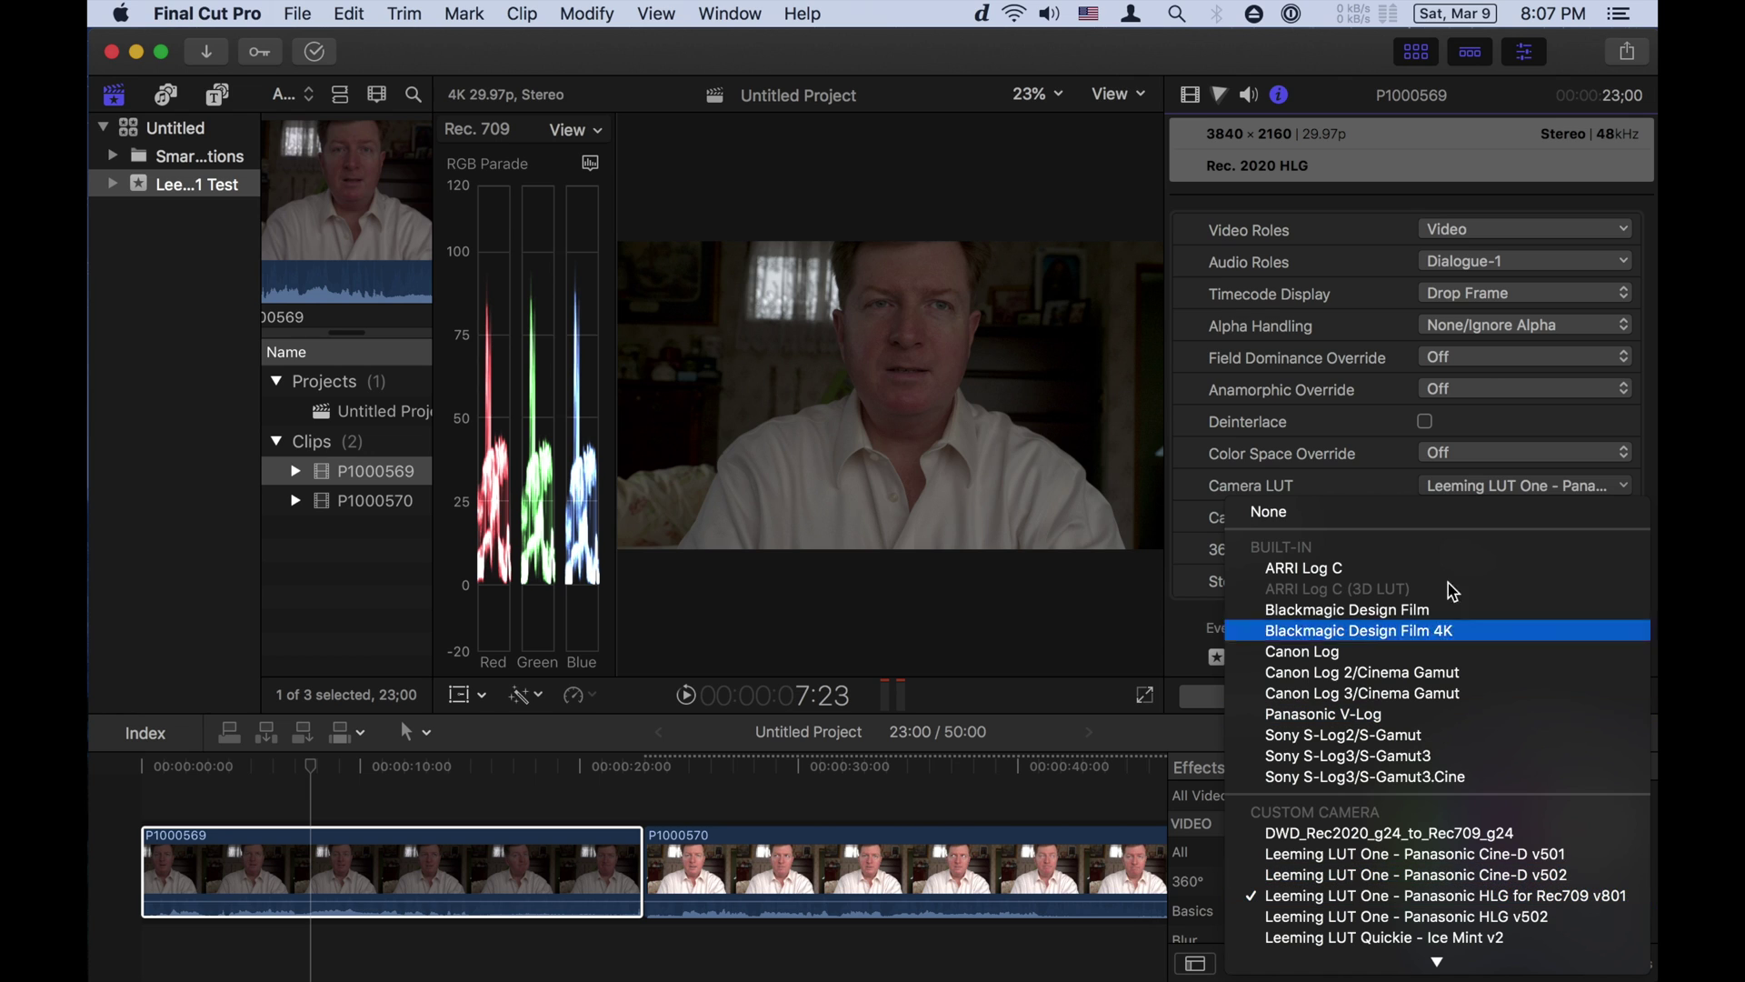
{"action": "left_click", "coordinate": [1342, 486]}
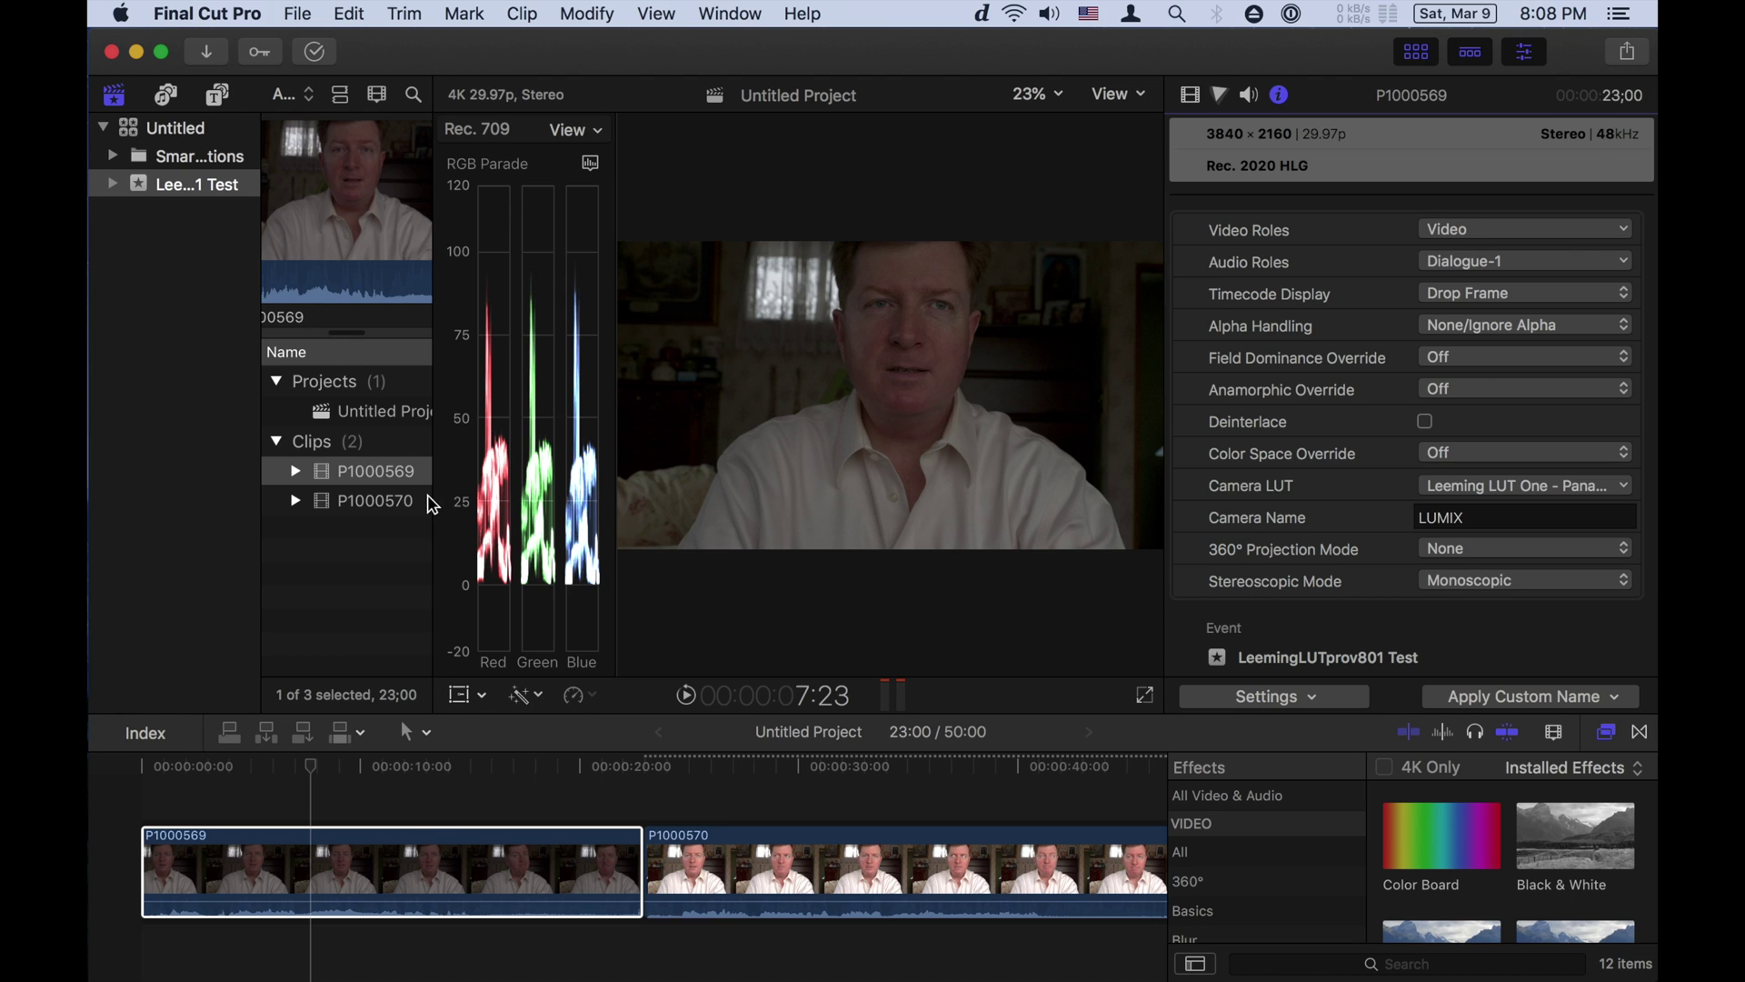
{"action": "left_click", "coordinate": [389, 470]}
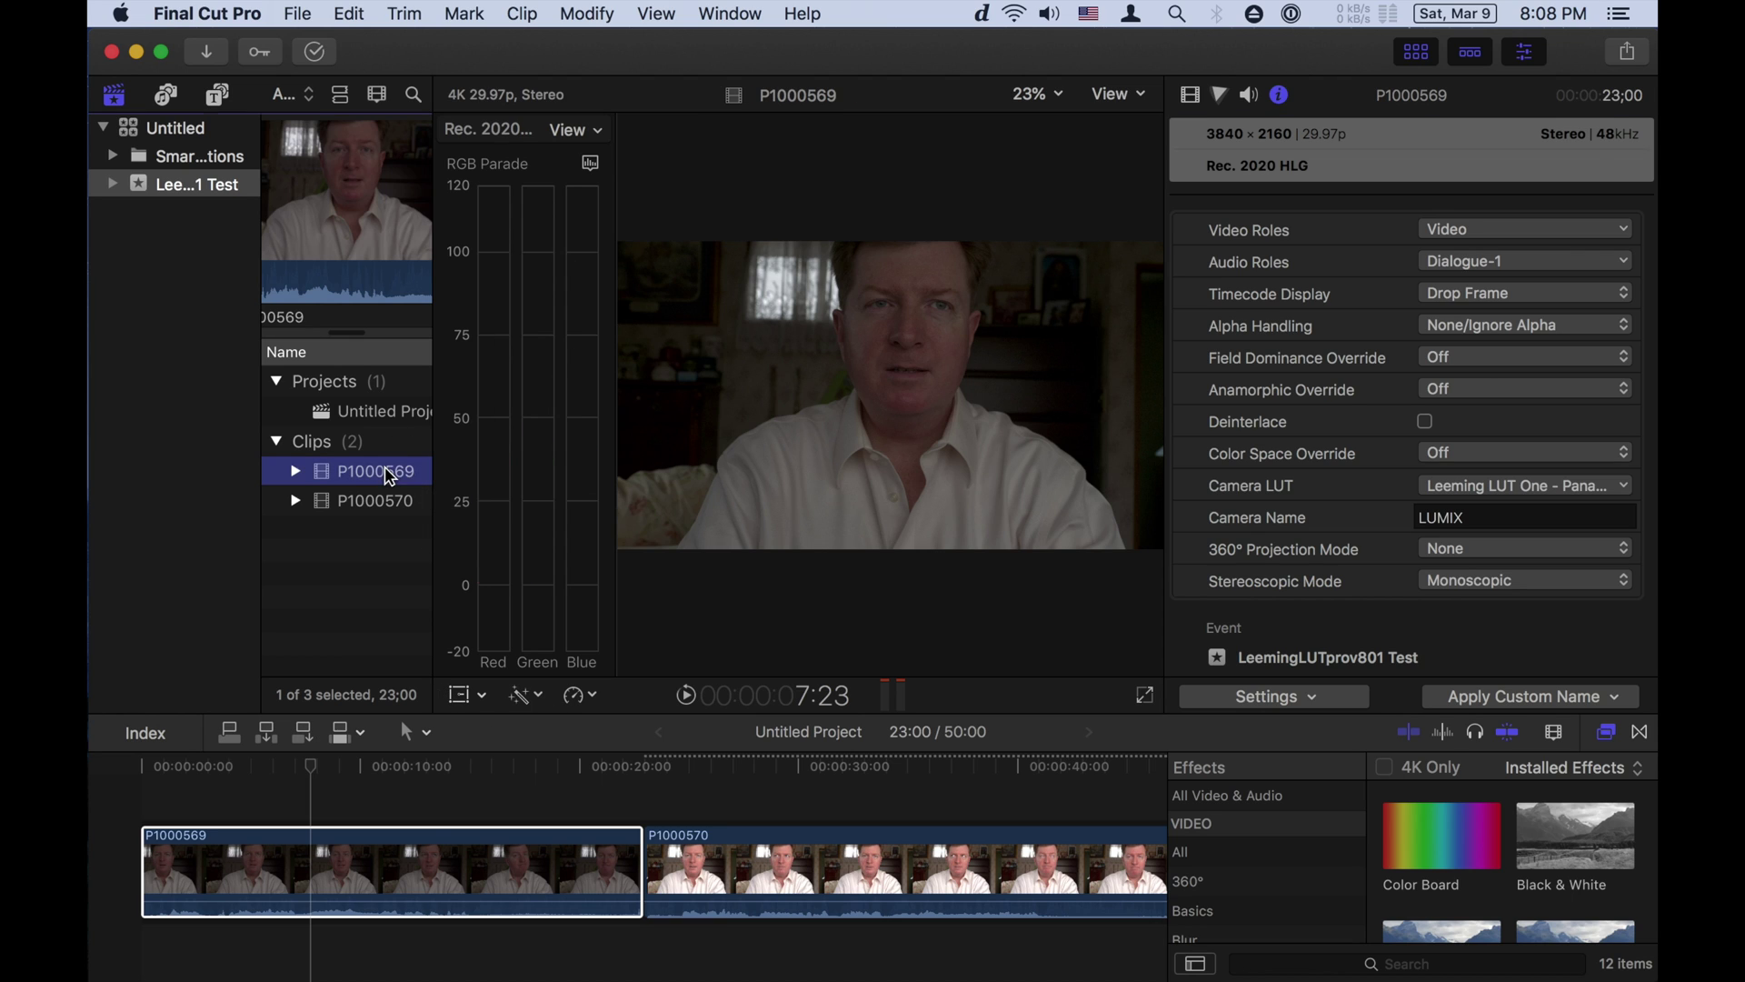
{"action": "left_click", "coordinate": [323, 504], "text": "shift"}
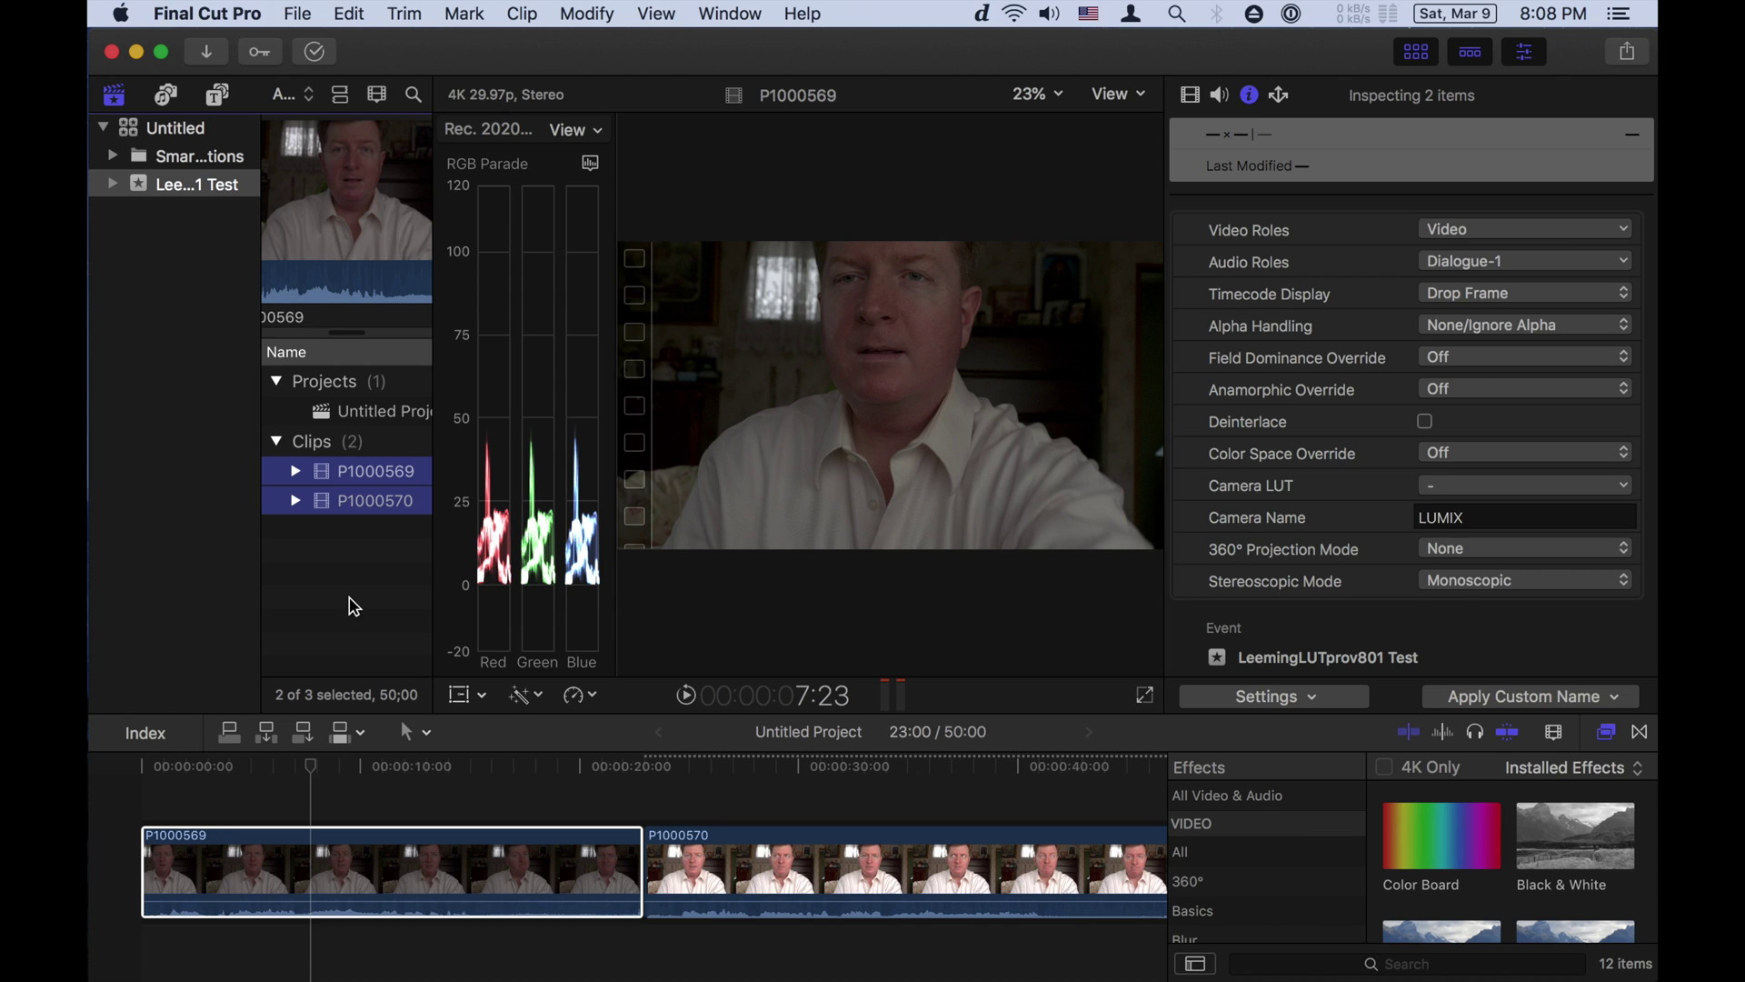
{"action": "left_click", "coordinate": [325, 512]}
{"action": "left_click", "coordinate": [328, 478]}
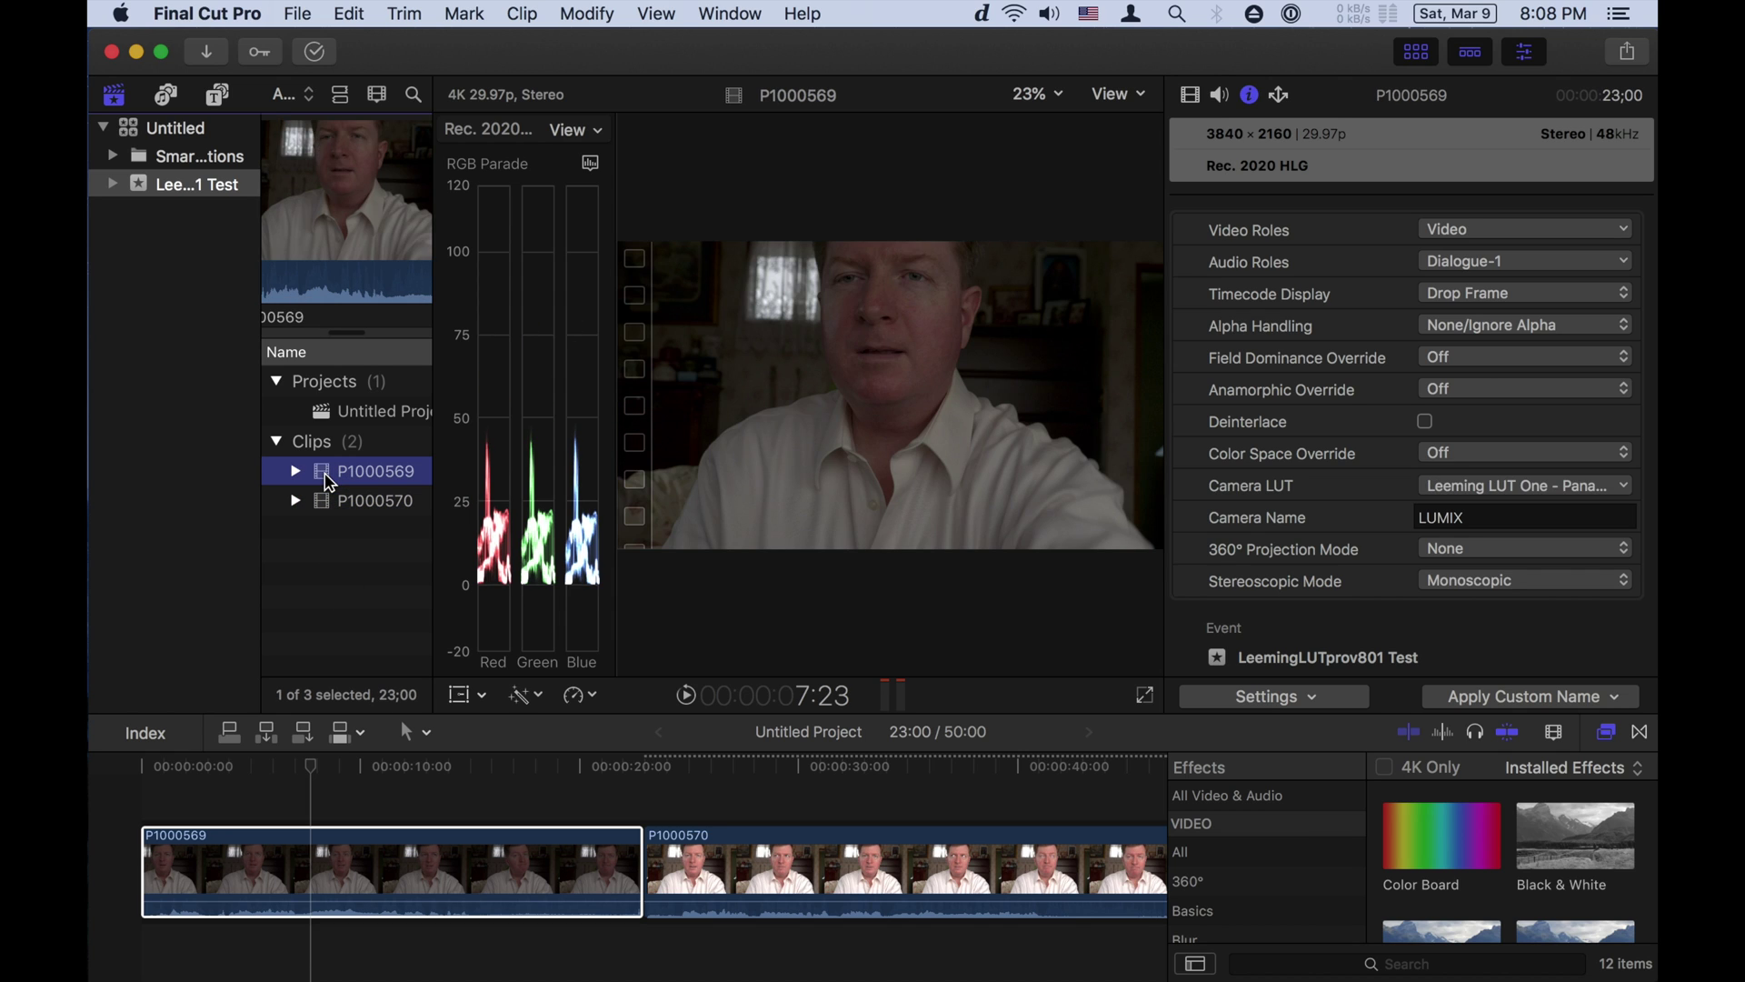
{"action": "left_click", "coordinate": [383, 771]}
{"action": "left_click", "coordinate": [314, 790]}
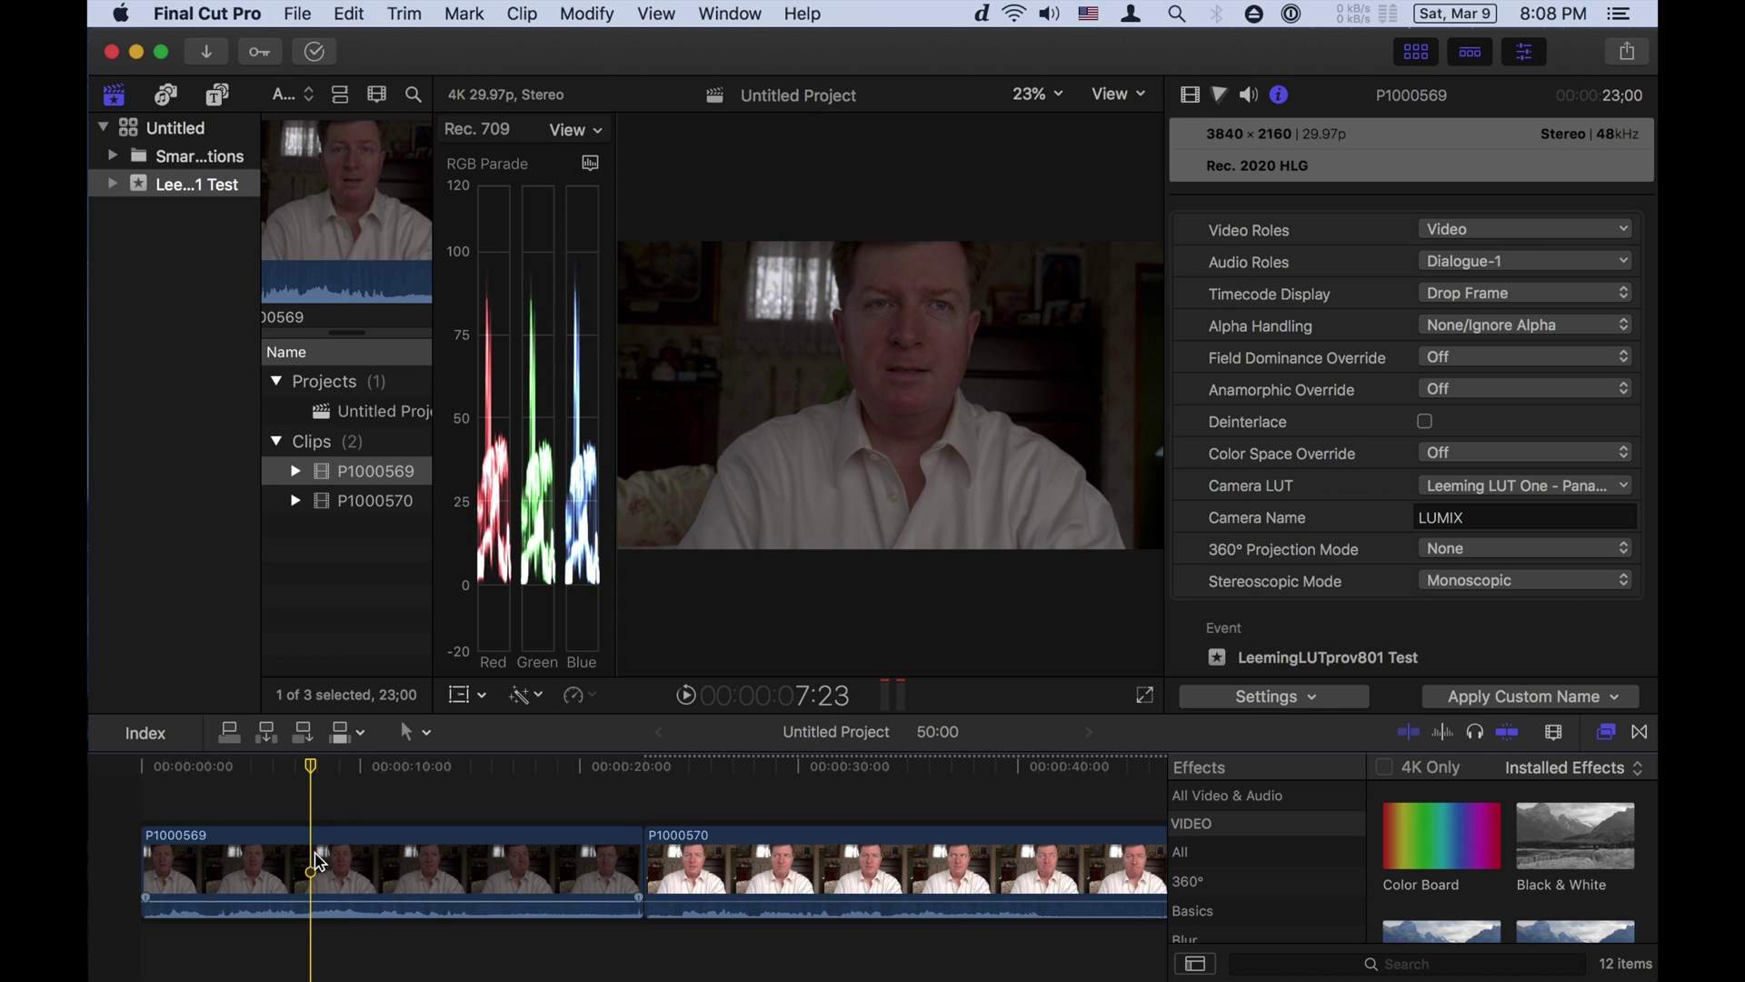
{"action": "left_click", "coordinate": [317, 862]}
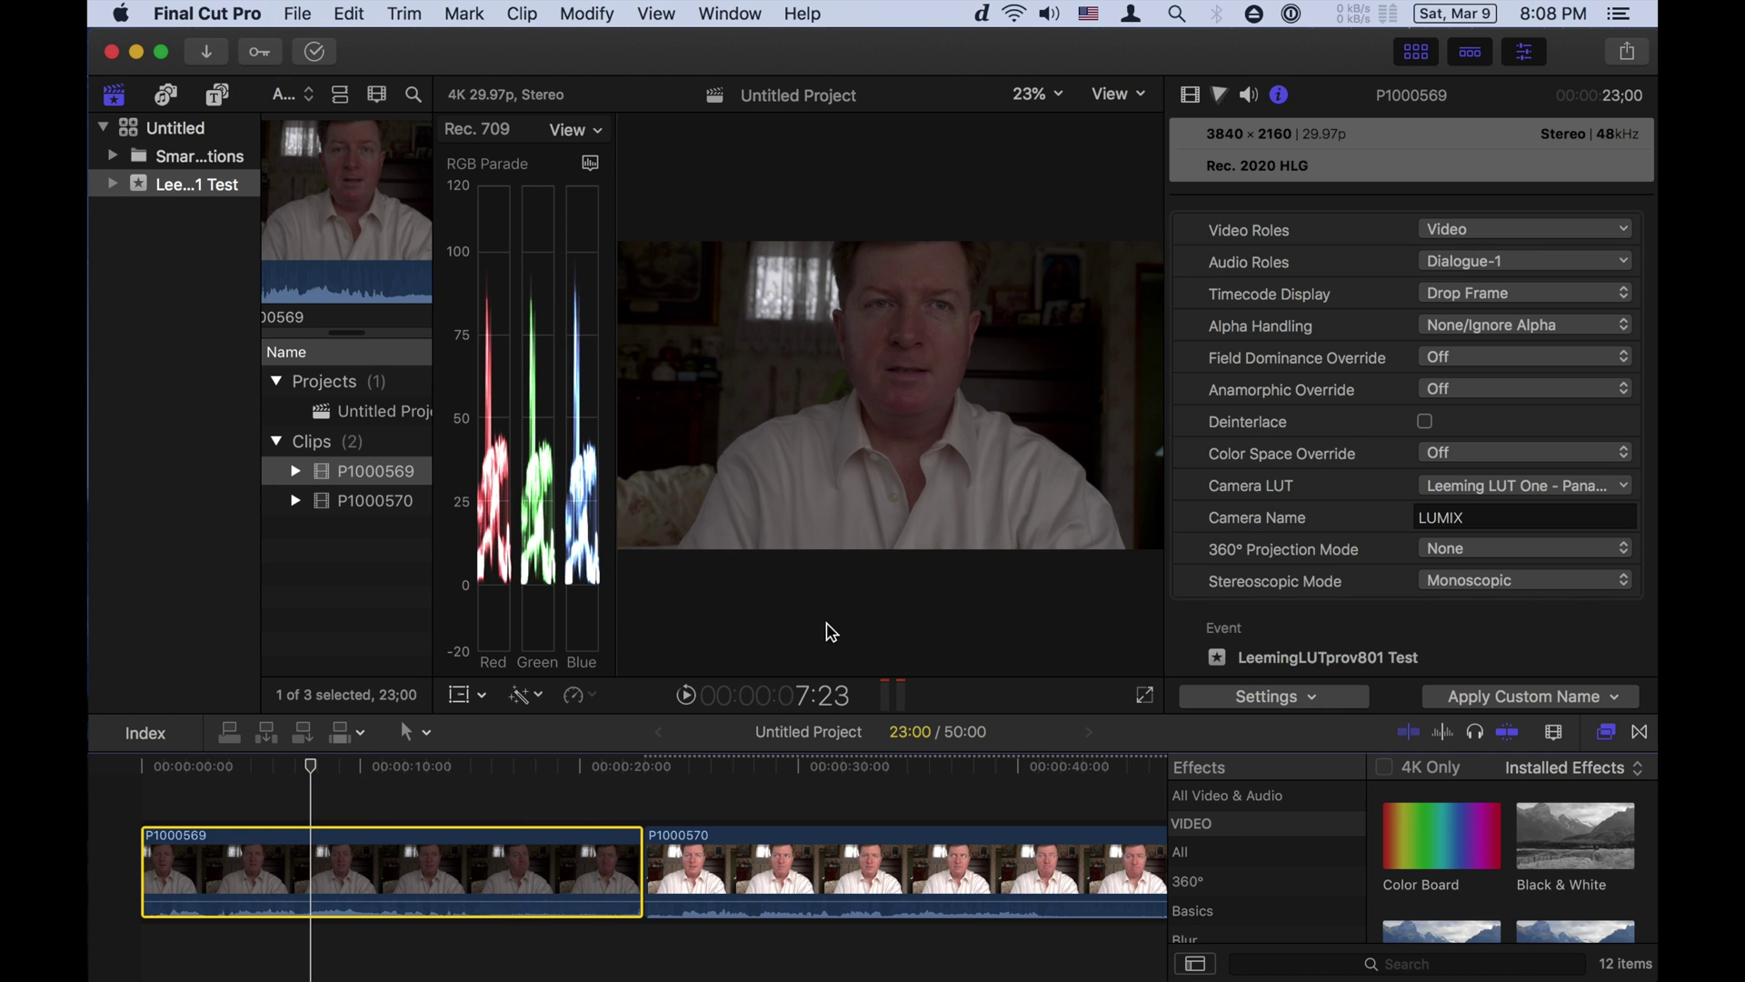
Enable Balance Color on clip P1000569, keeping White Balance as the method
{"action": "left_click", "coordinate": [1193, 96]}
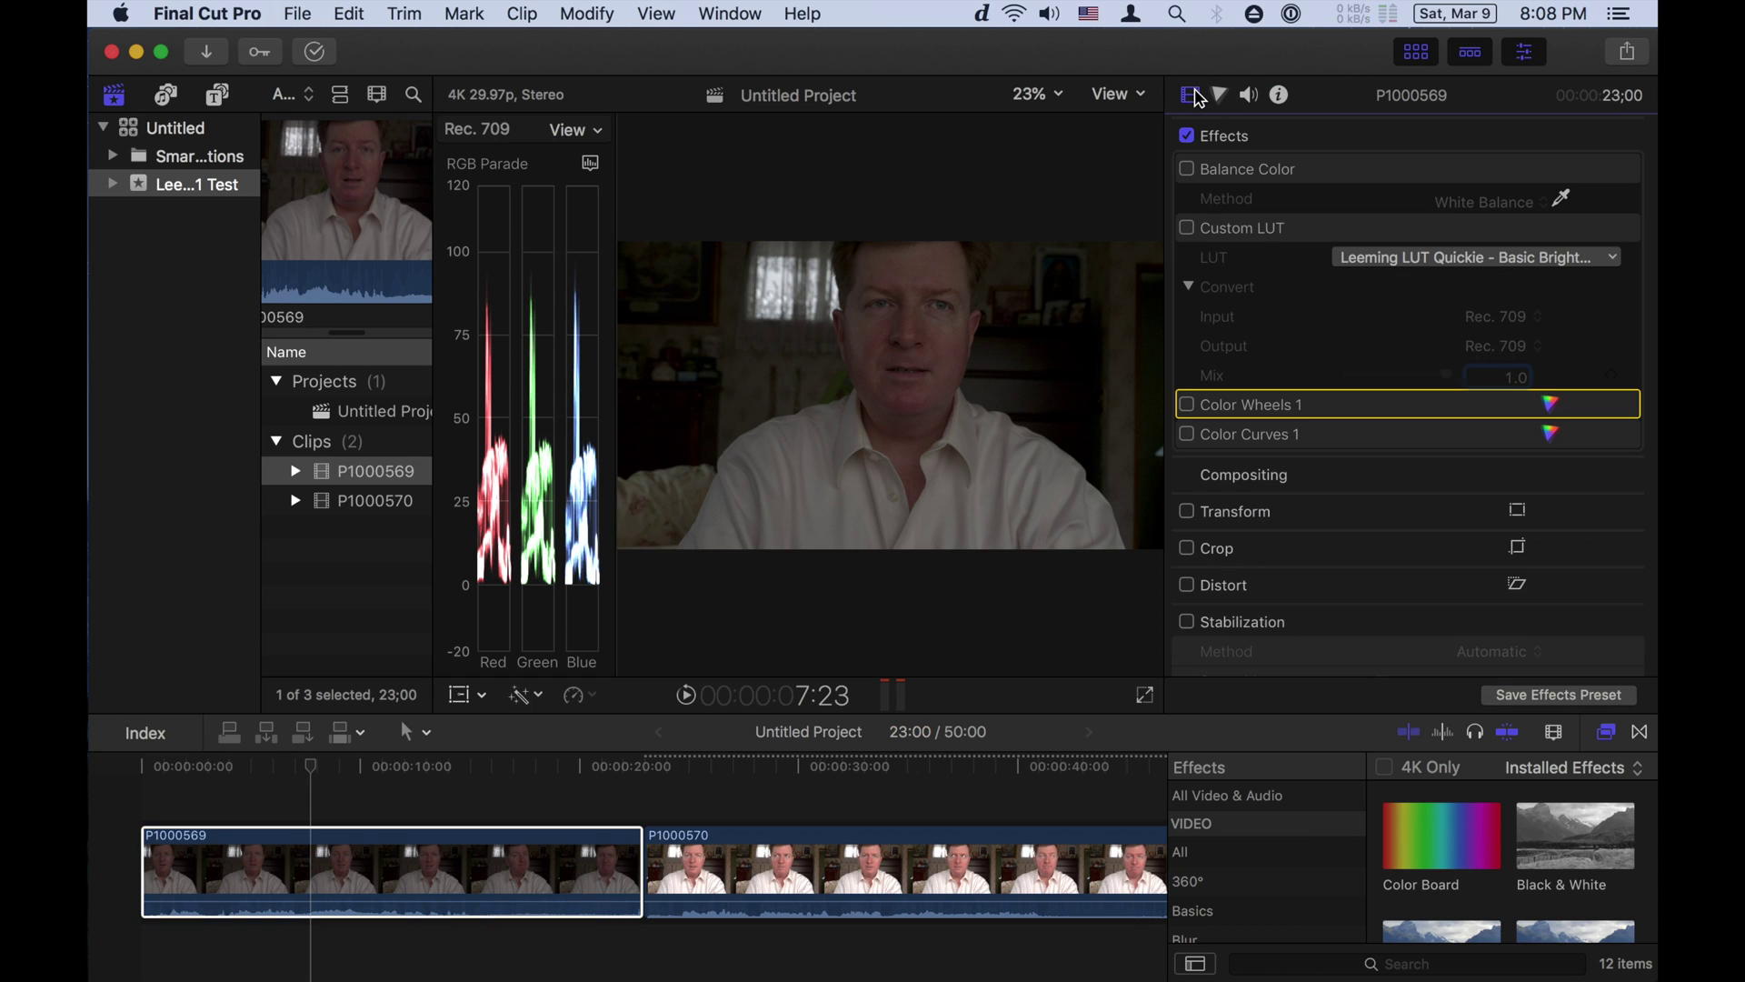
{"action": "left_click", "coordinate": [1187, 170]}
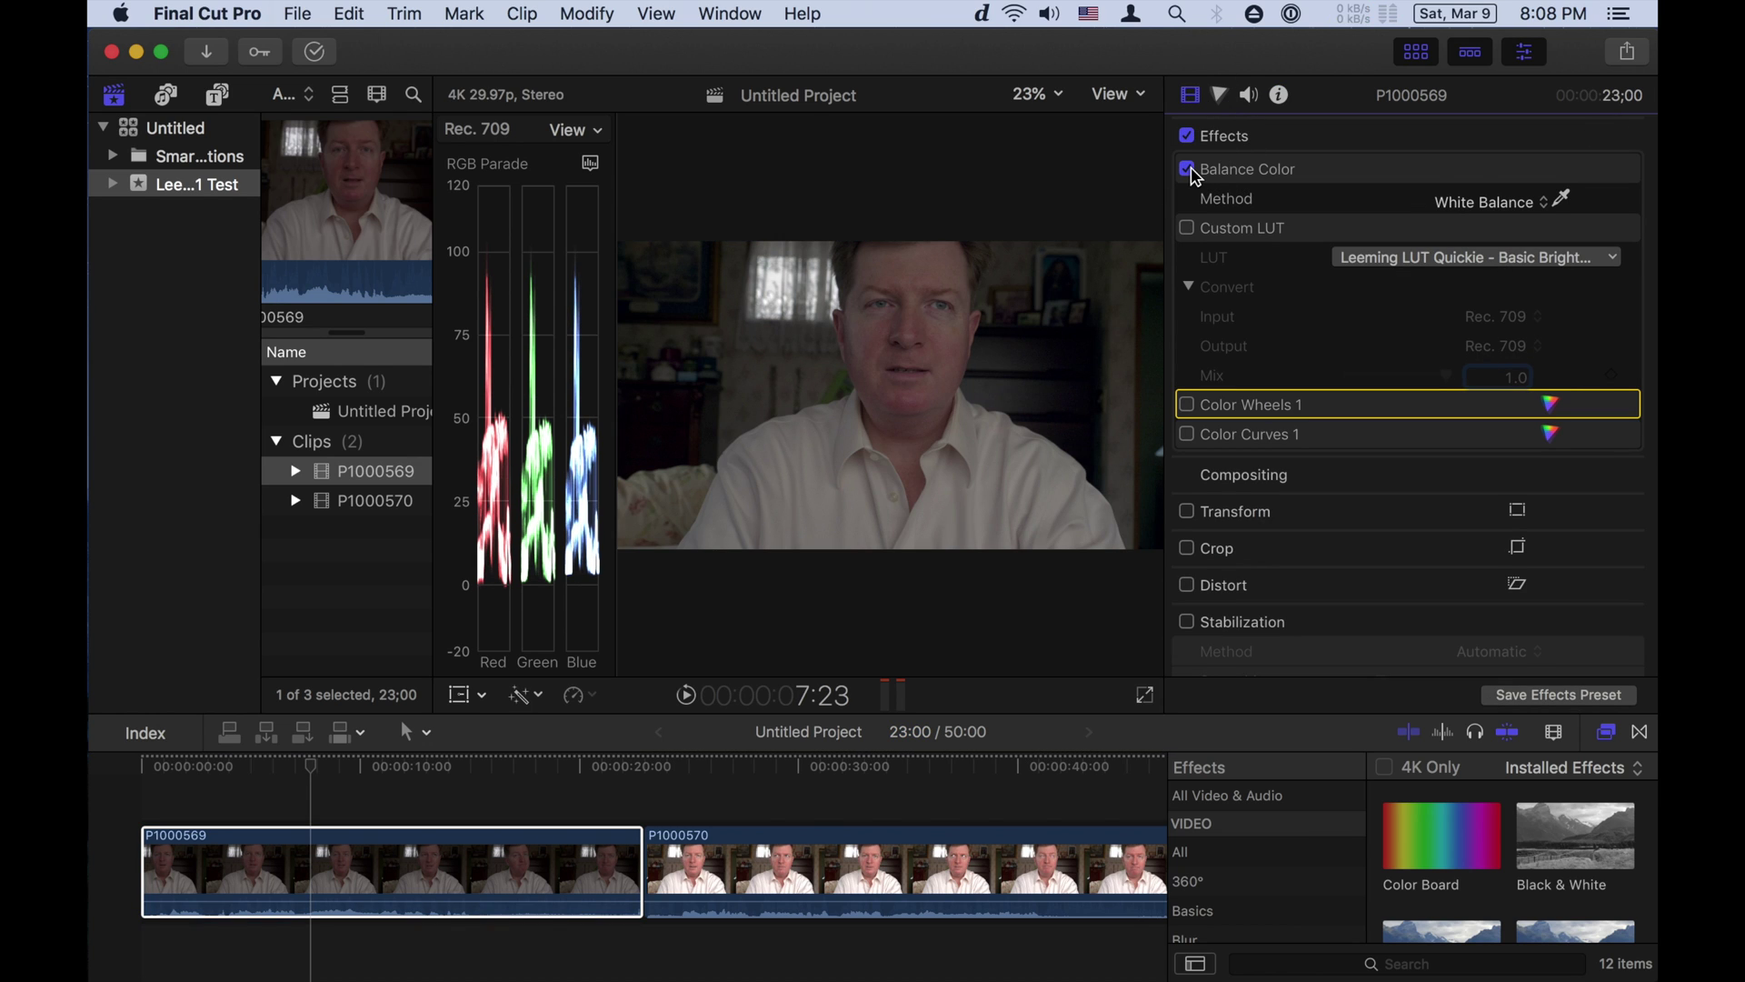
{"action": "left_click", "coordinate": [1544, 202]}
{"action": "left_click", "coordinate": [1574, 197]}
{"action": "left_click", "coordinate": [450, 860]}
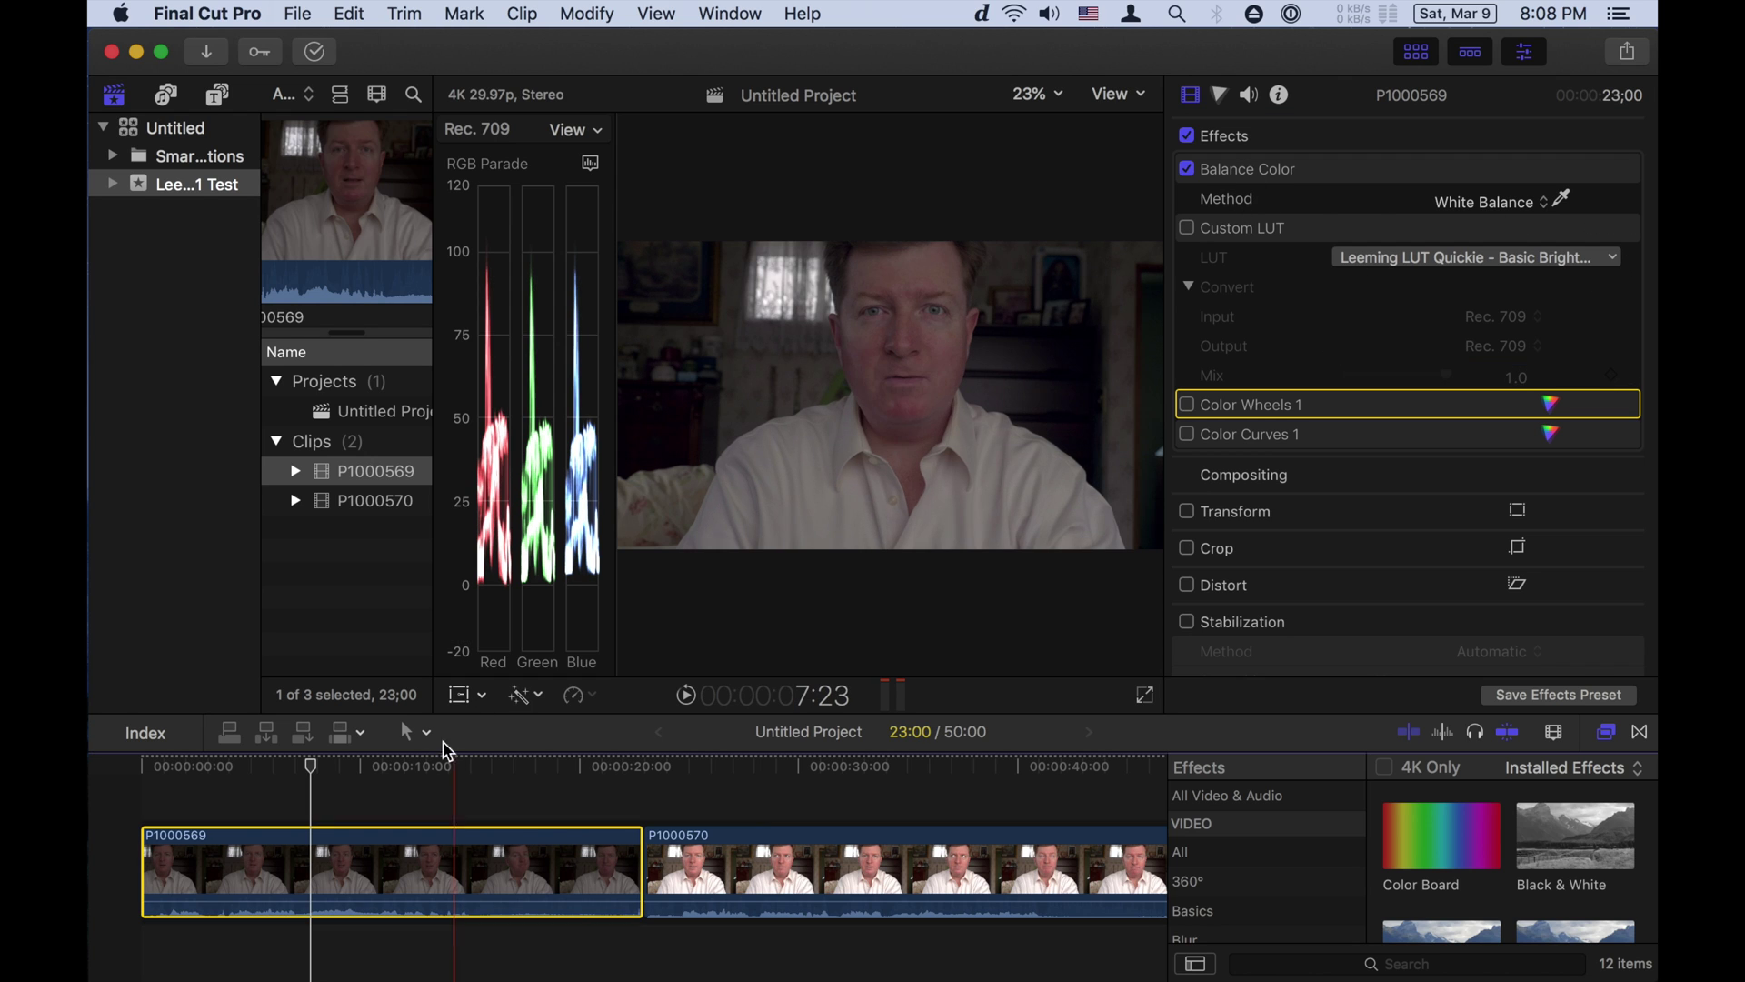
{"action": "left_click", "coordinate": [541, 697]}
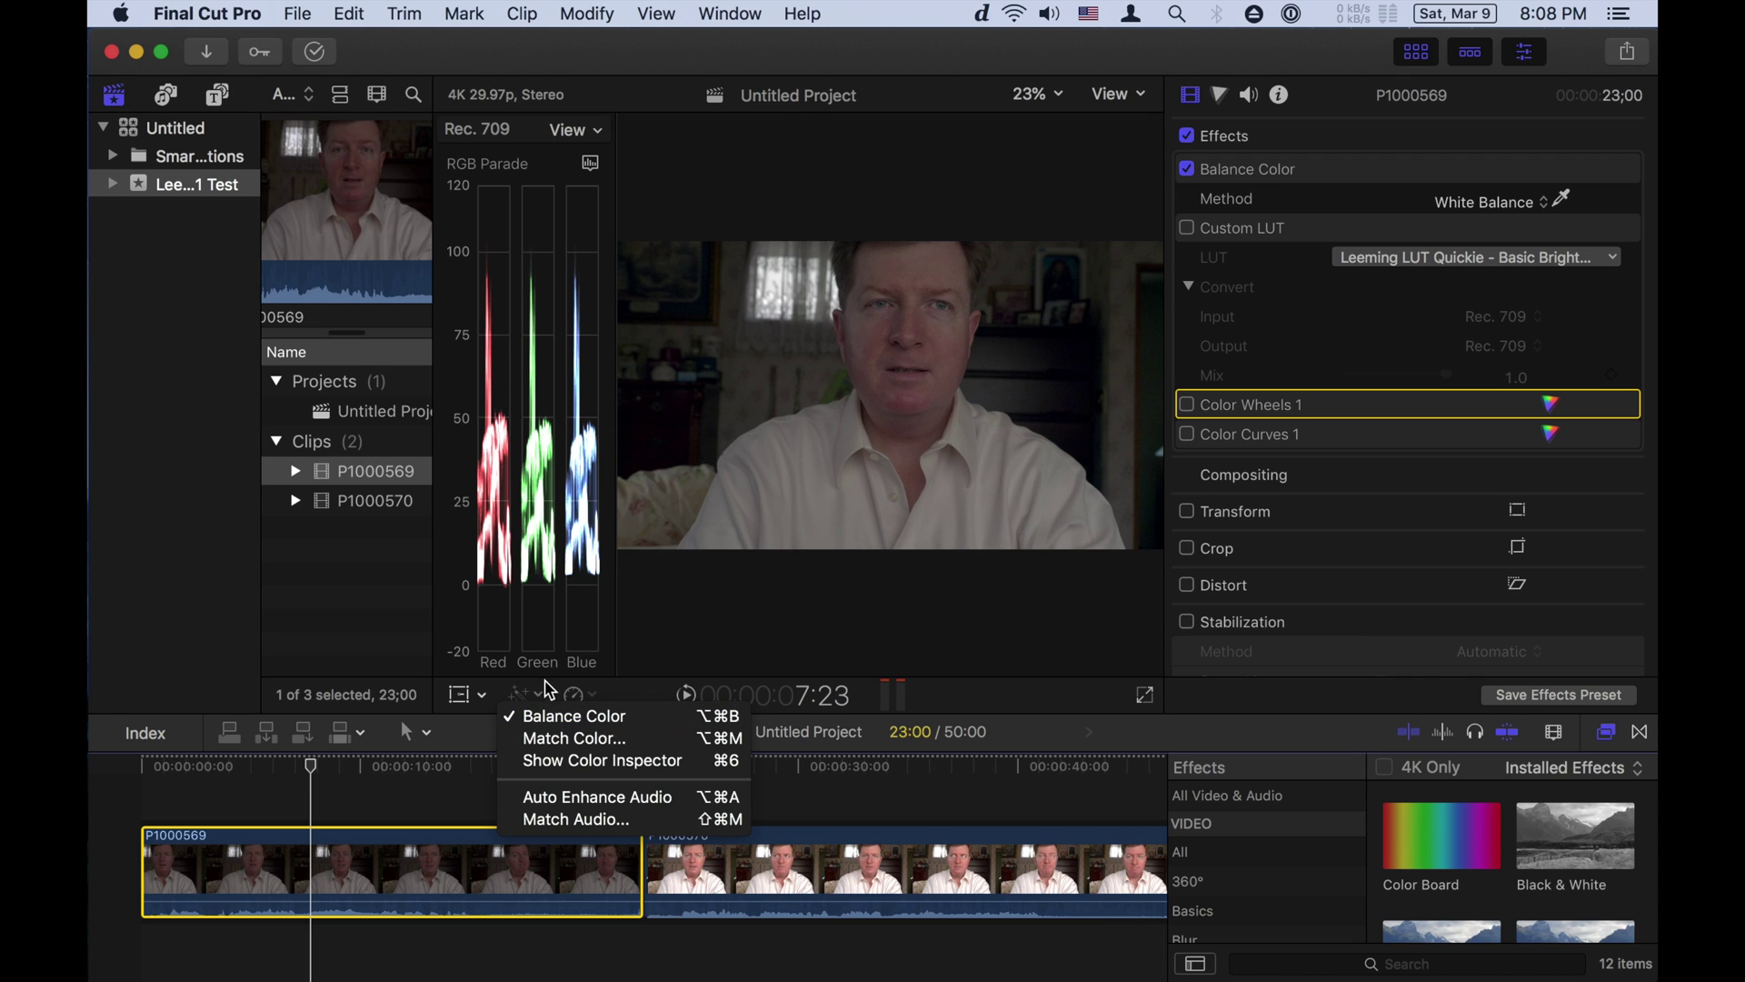
{"action": "left_click", "coordinate": [555, 703]}
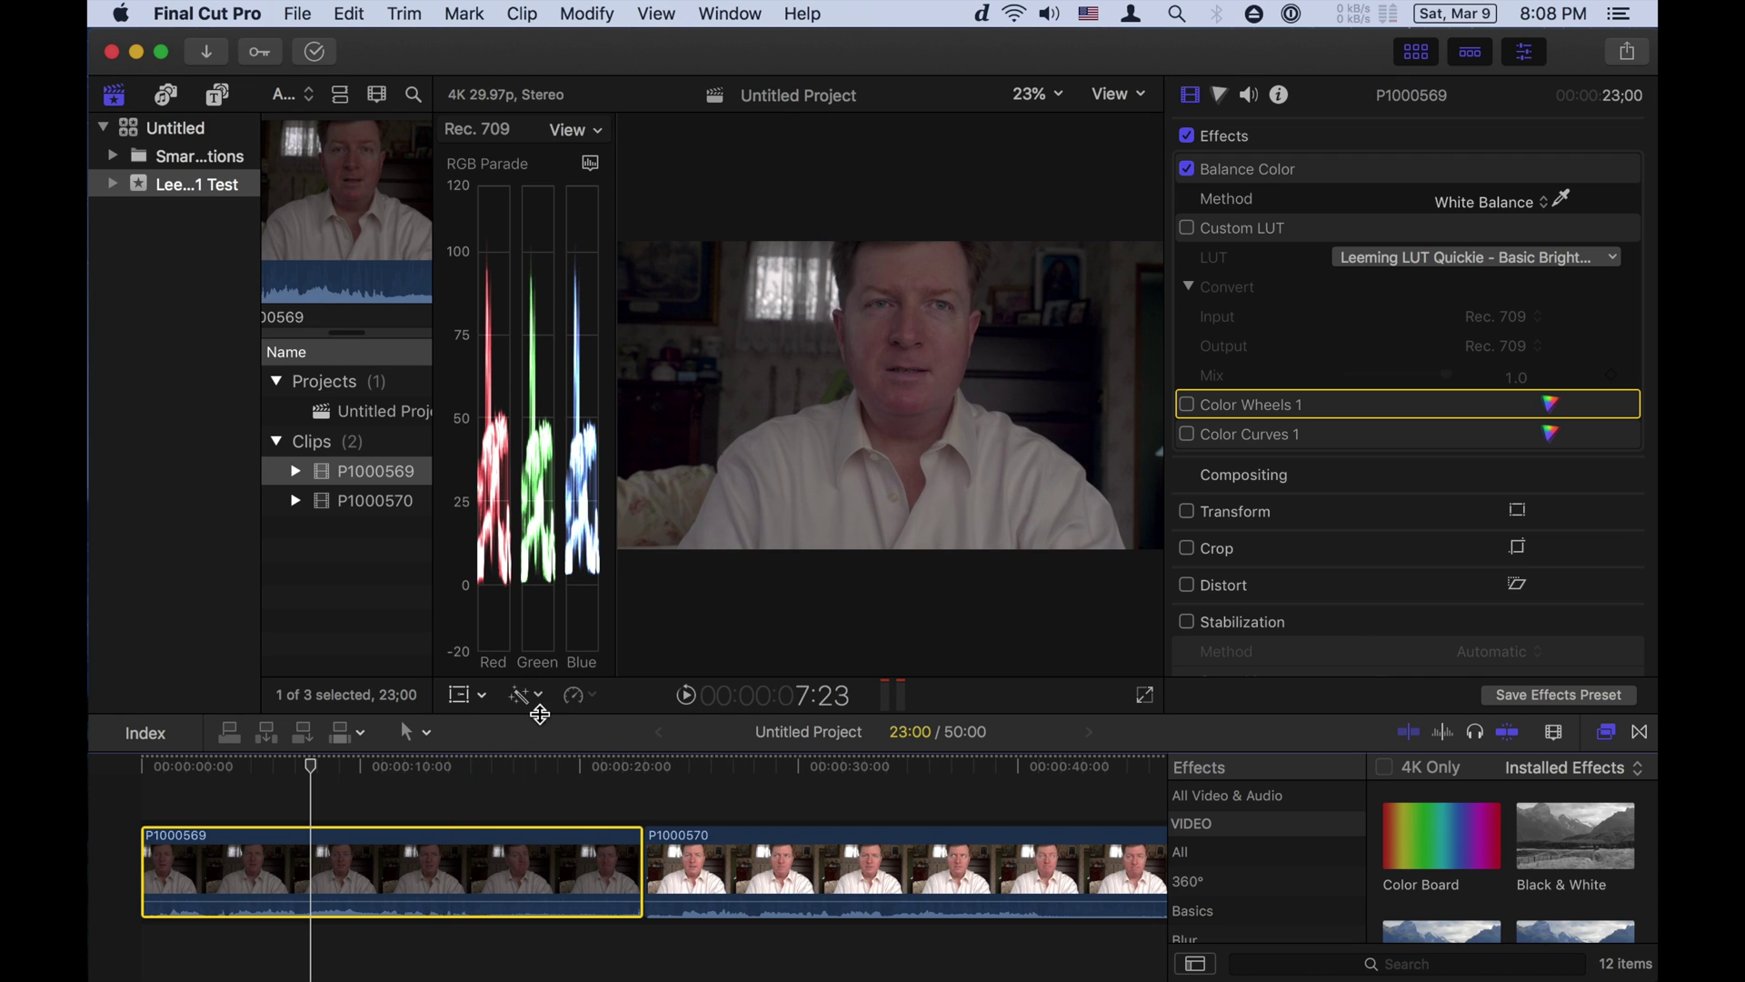
{"action": "left_click", "coordinate": [540, 698]}
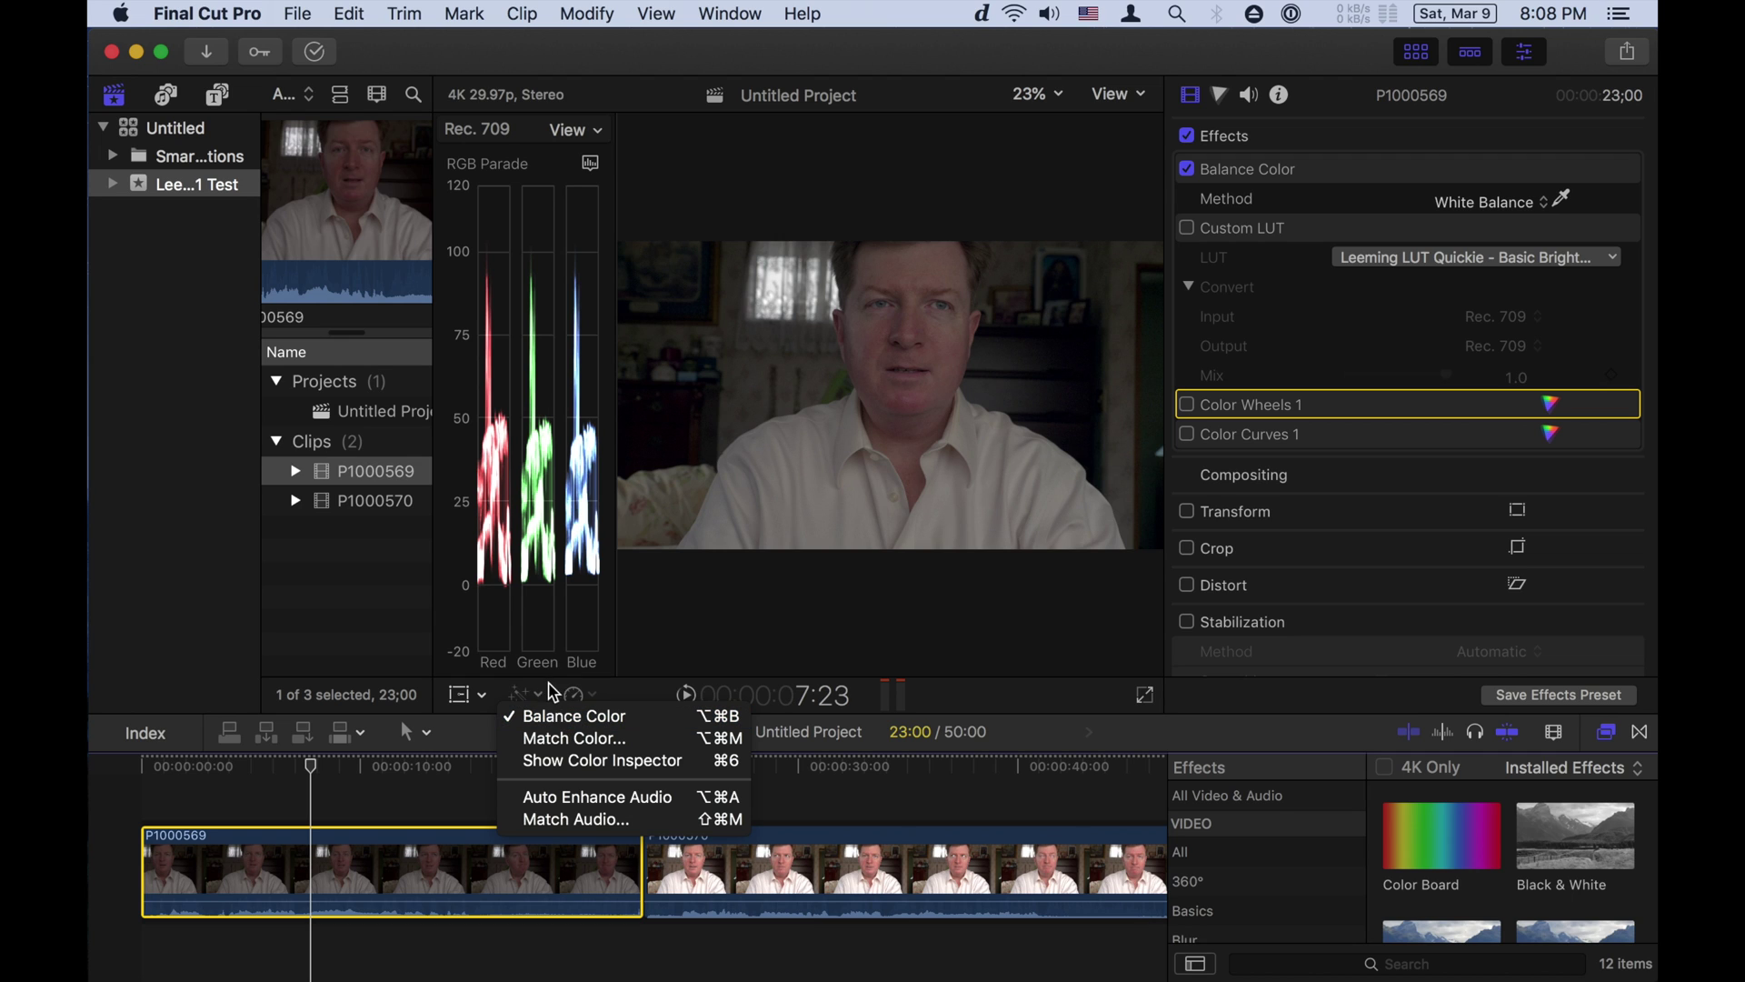
{"action": "left_click", "coordinate": [548, 690]}
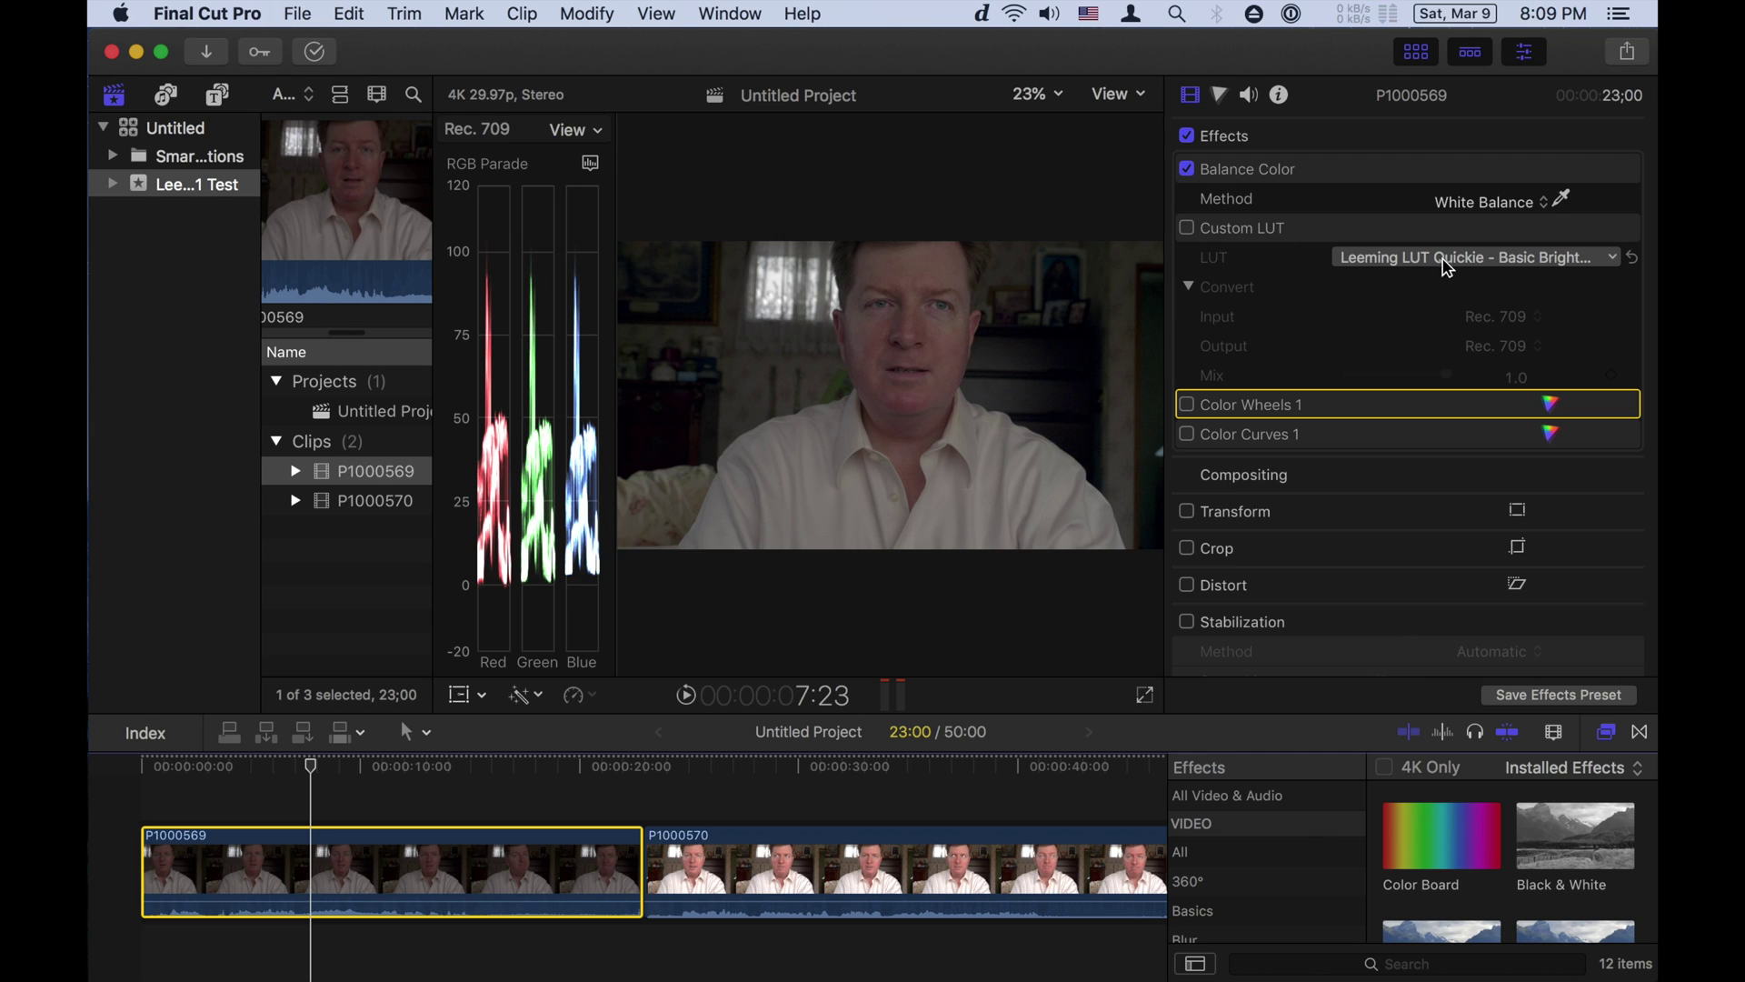
{"action": "left_click", "coordinate": [1250, 240]}
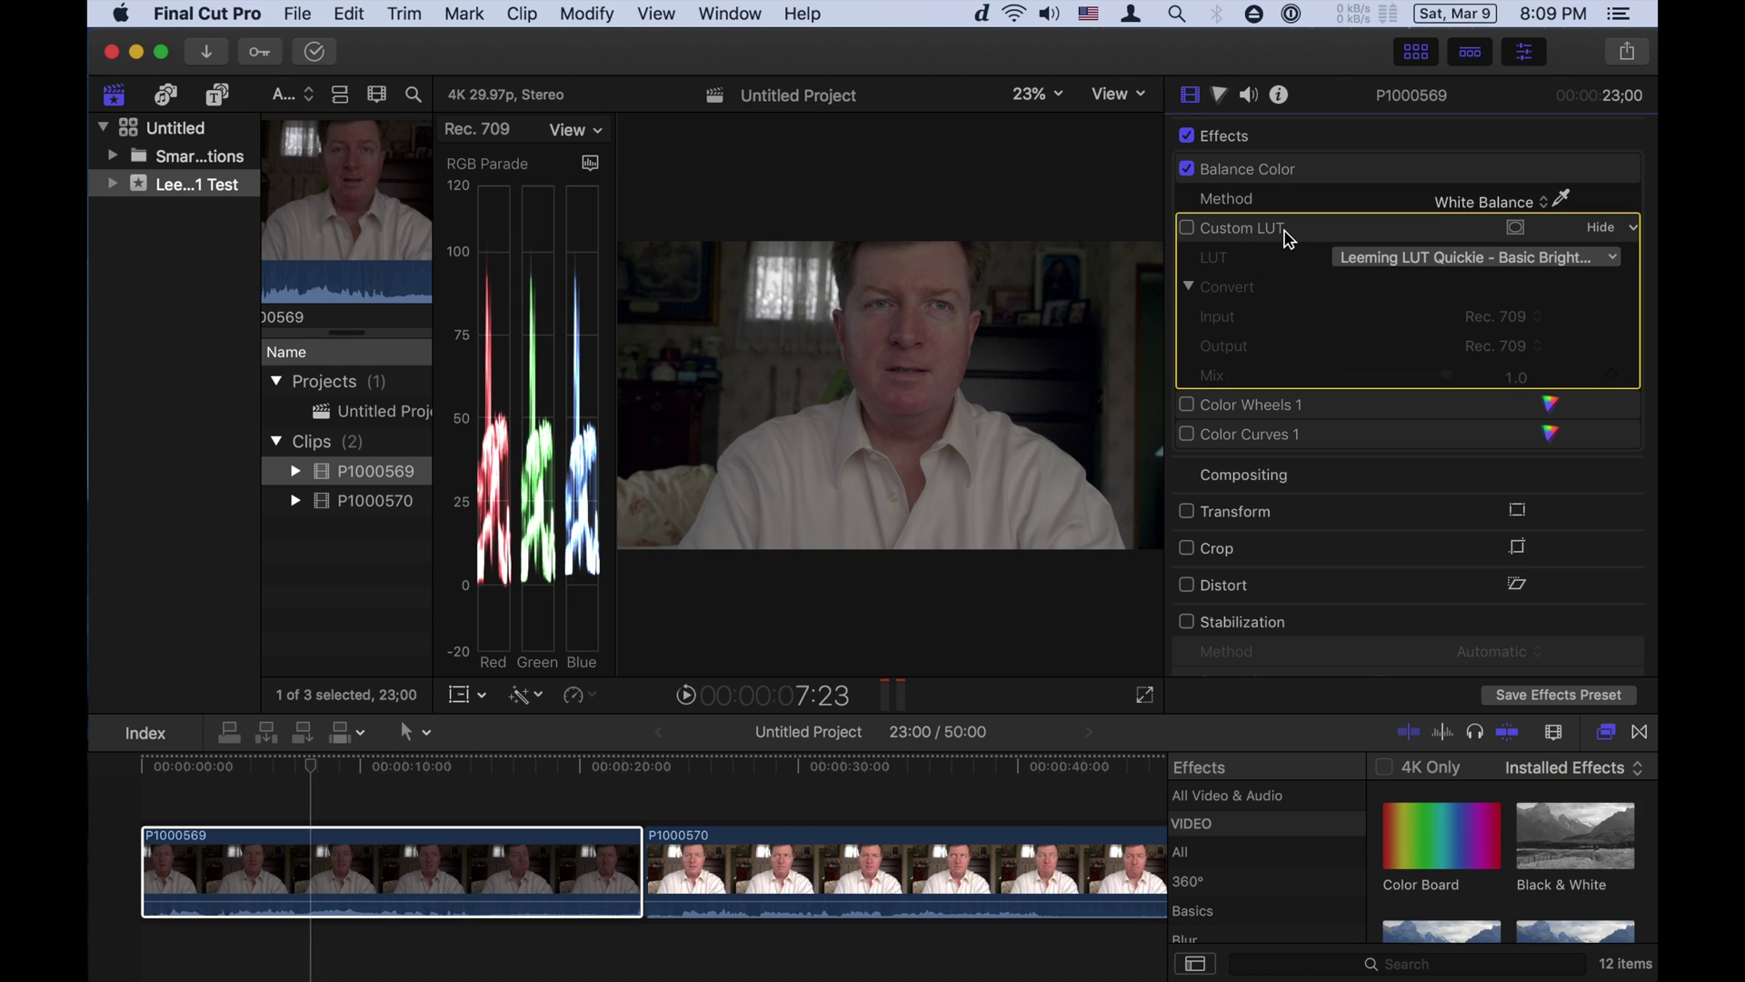
Confirm in the Info inspector that P1000569 still uses the Leeming LUT One HLG camera LUT
{"action": "left_click", "coordinate": [1280, 95]}
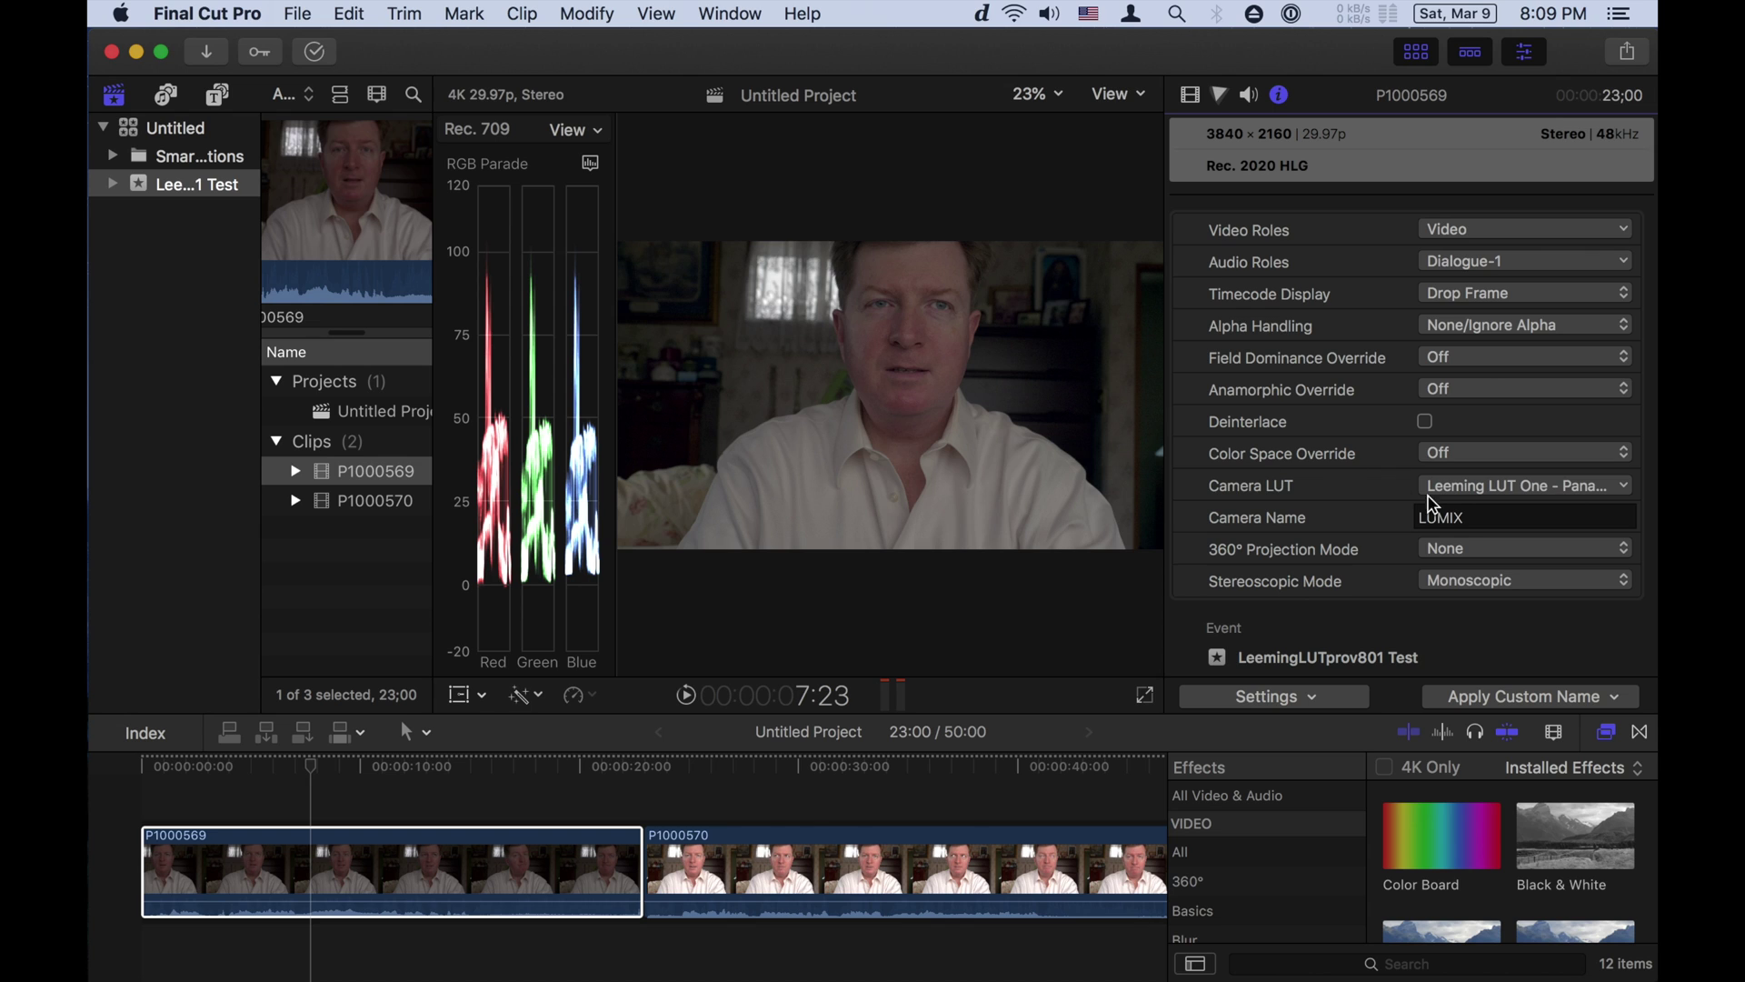
{"action": "left_click", "coordinate": [1469, 487]}
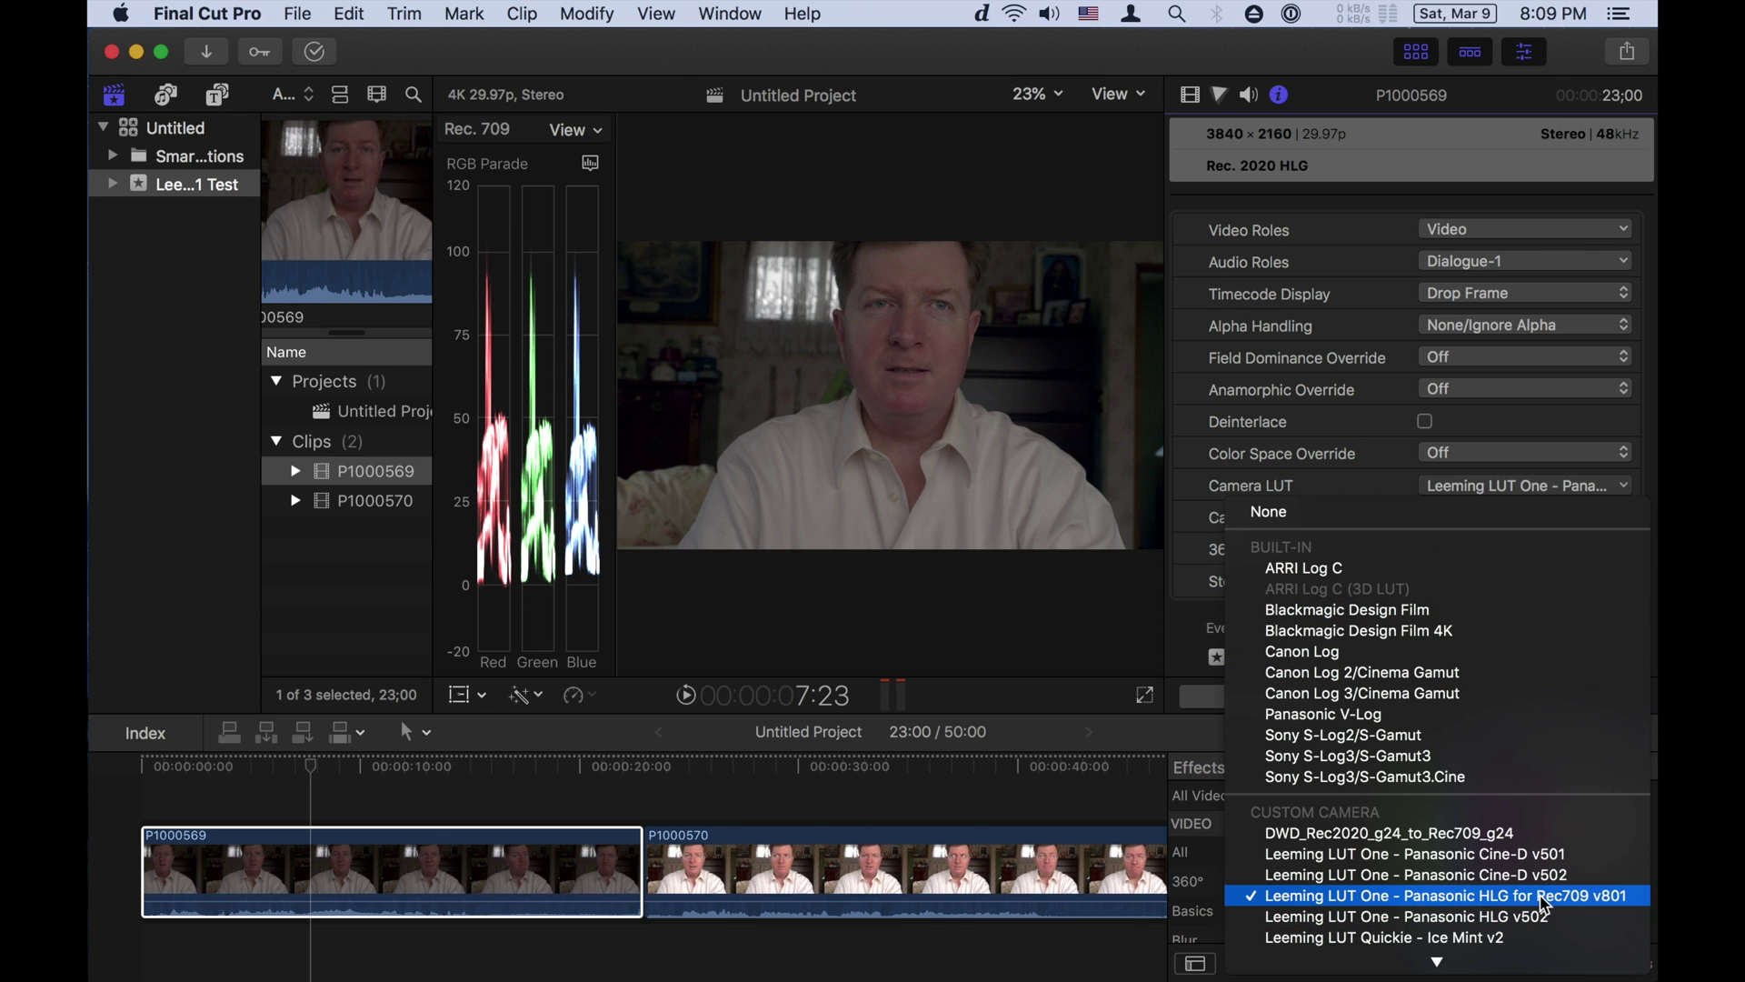
{"action": "left_click", "coordinate": [1338, 194]}
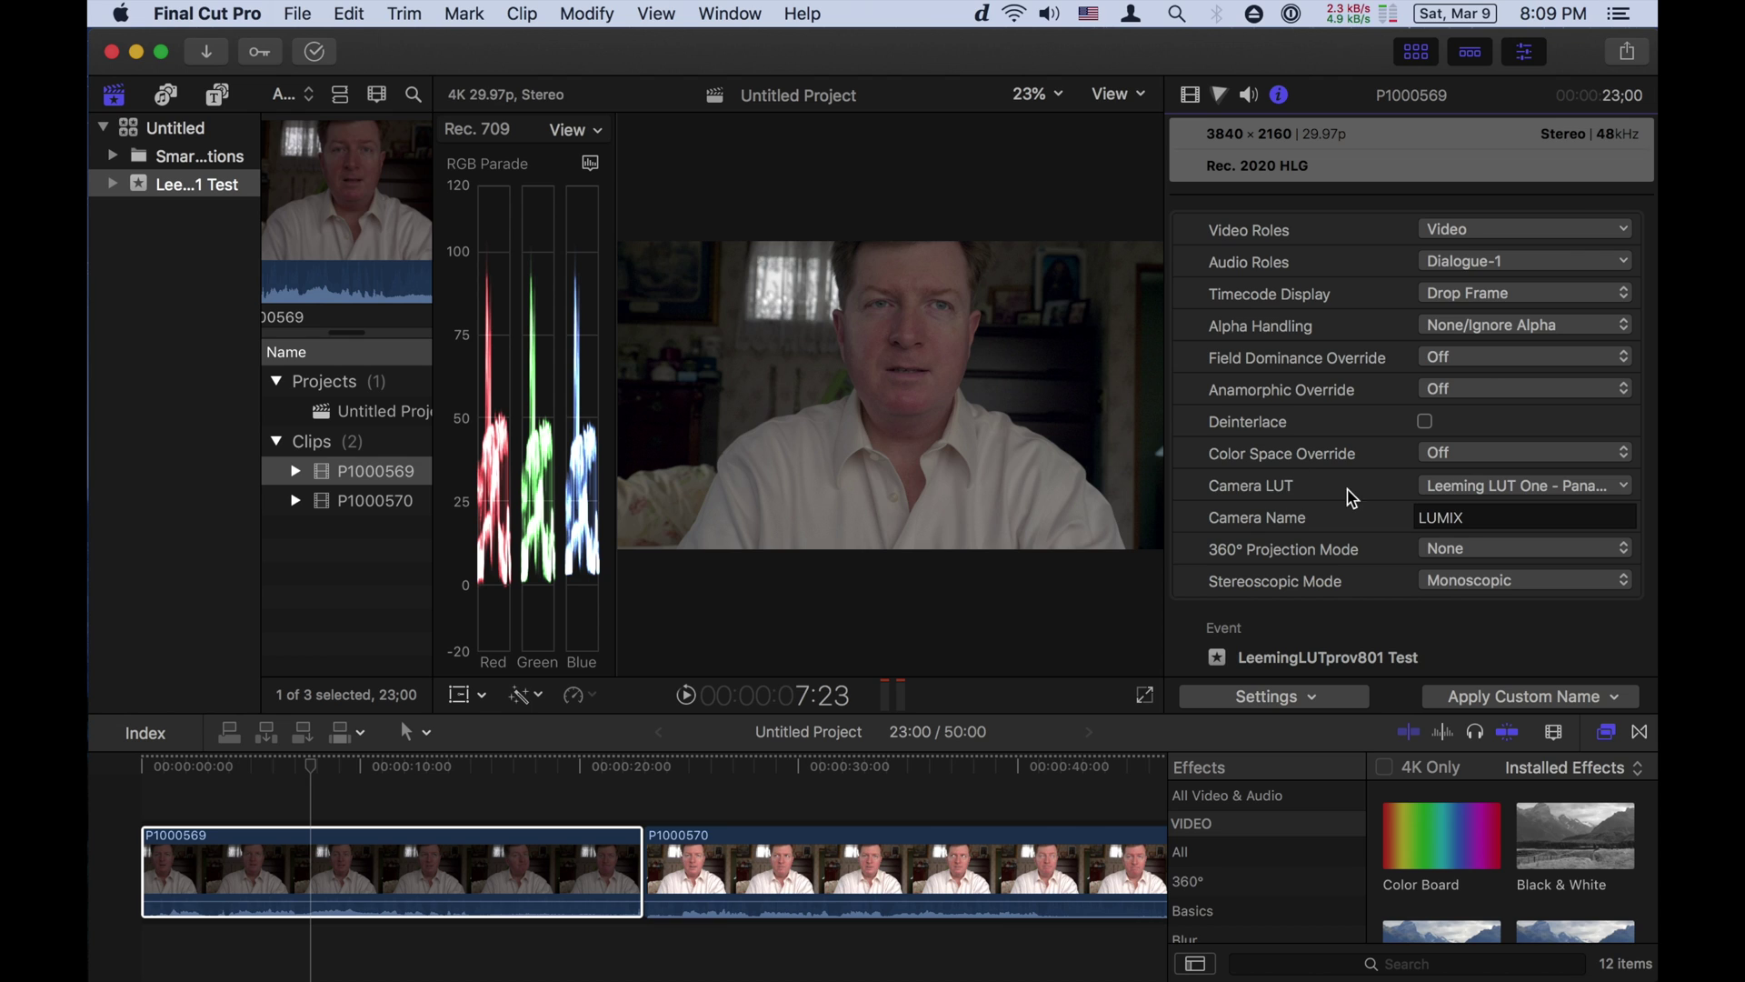
{"action": "left_click", "coordinate": [1188, 96]}
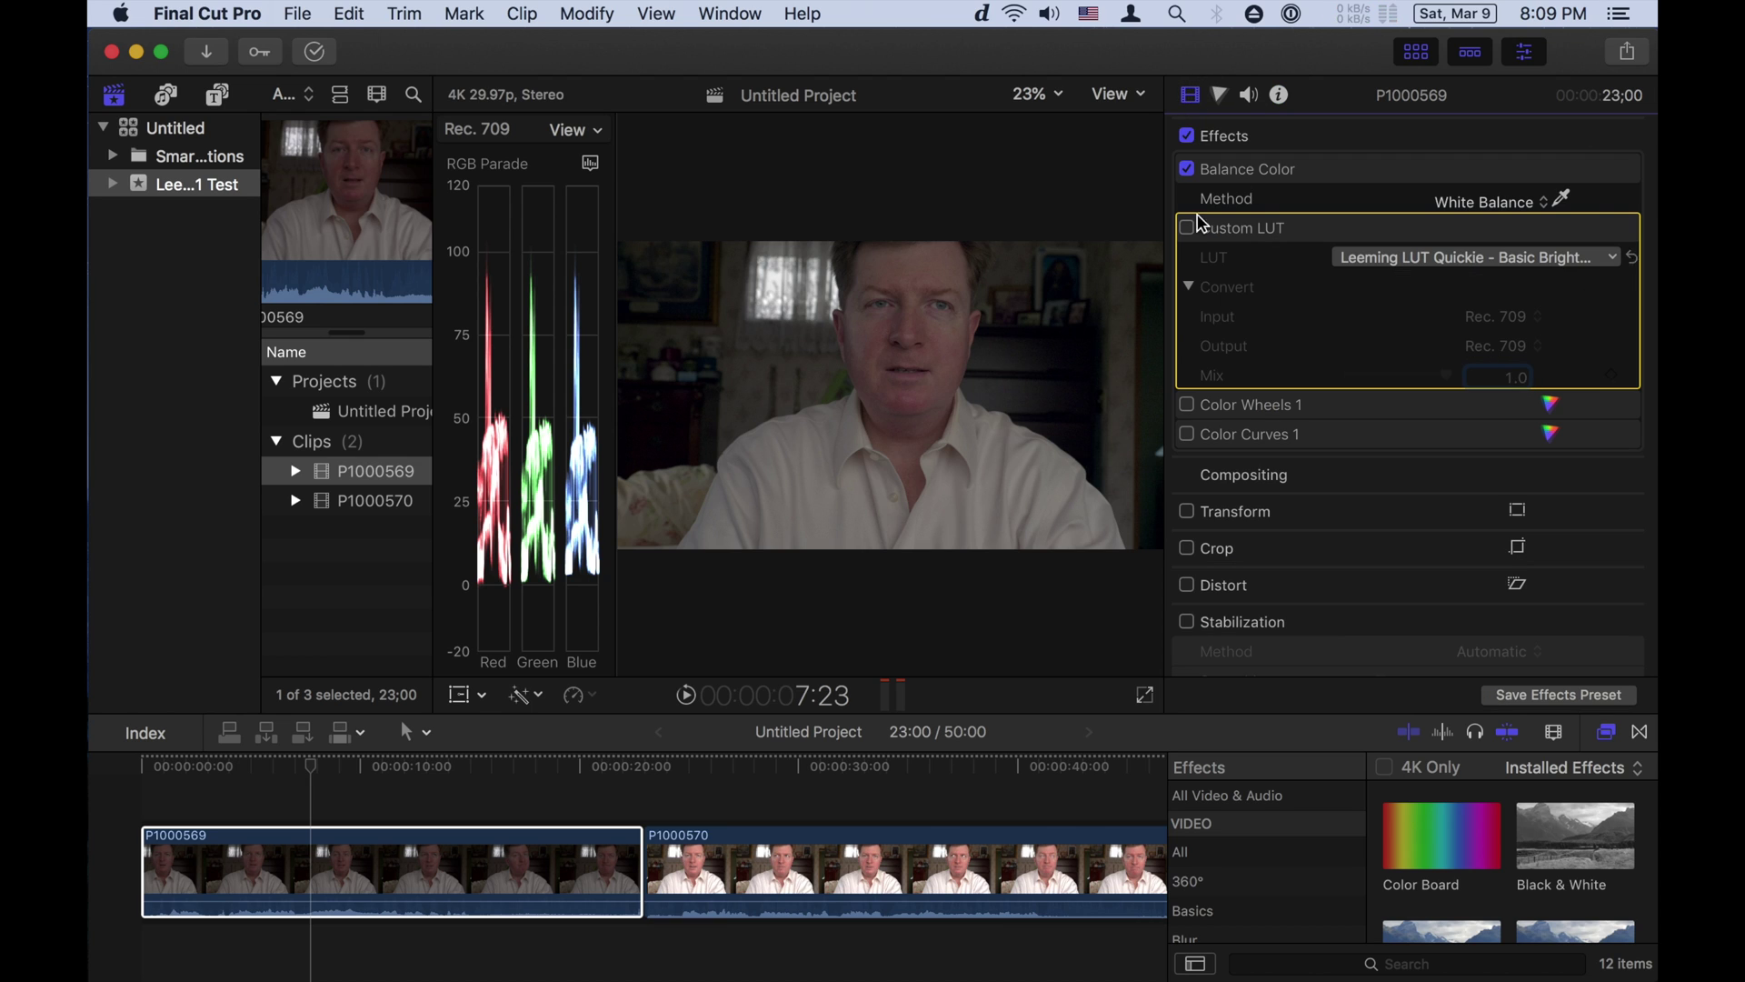
Enable Custom LUT with Leeming LUT Quickie Basic Brighter v2, plus Color Wheels 1
{"action": "mouse_move", "coordinate": [1263, 287]}
{"action": "left_click", "coordinate": [1365, 265]}
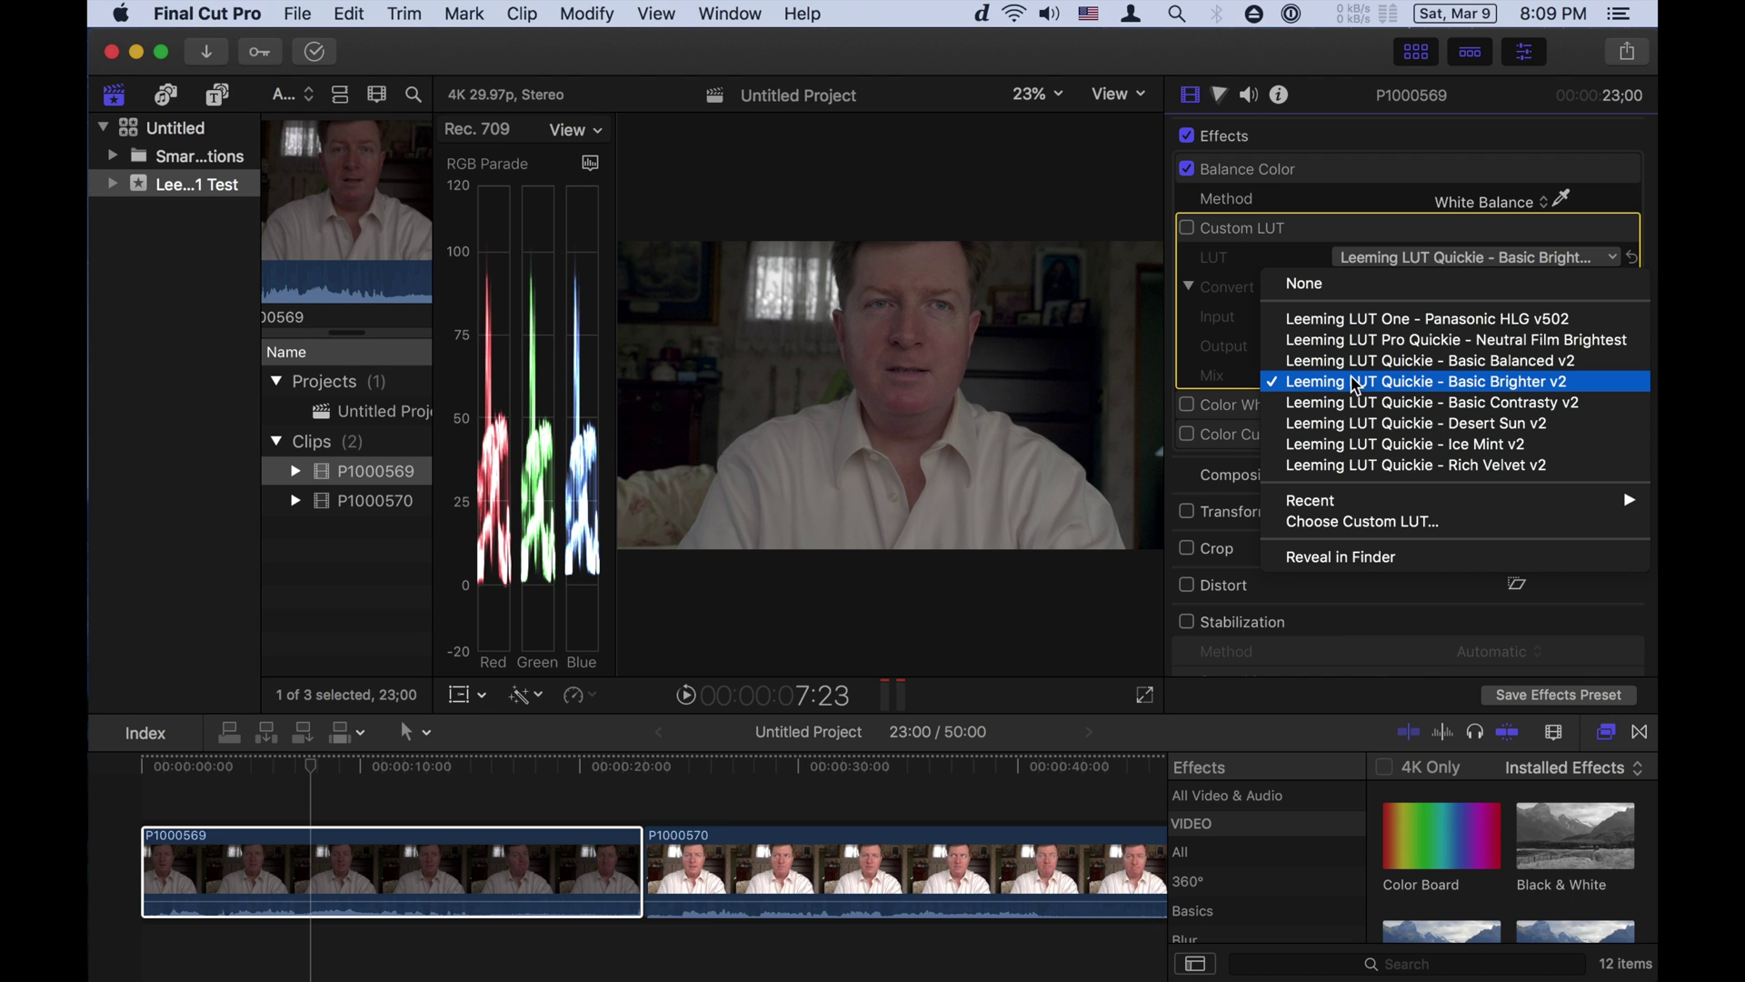
{"action": "left_click", "coordinate": [1298, 239]}
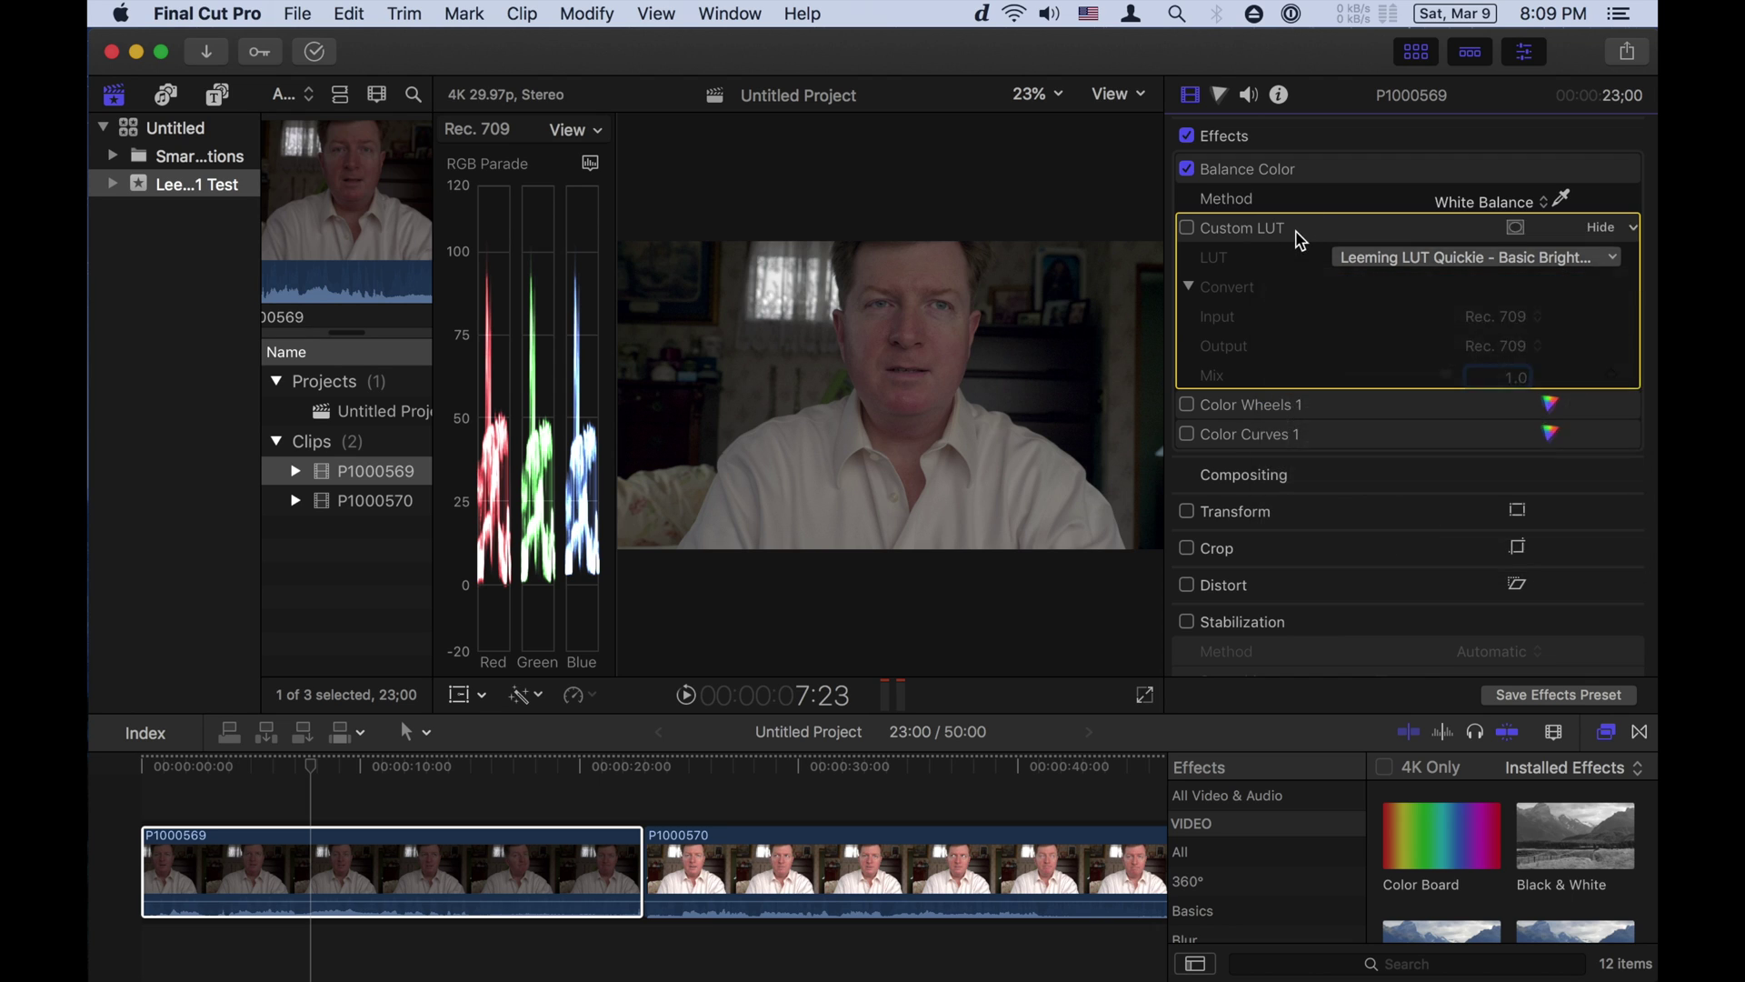
{"action": "left_click", "coordinate": [1186, 228]}
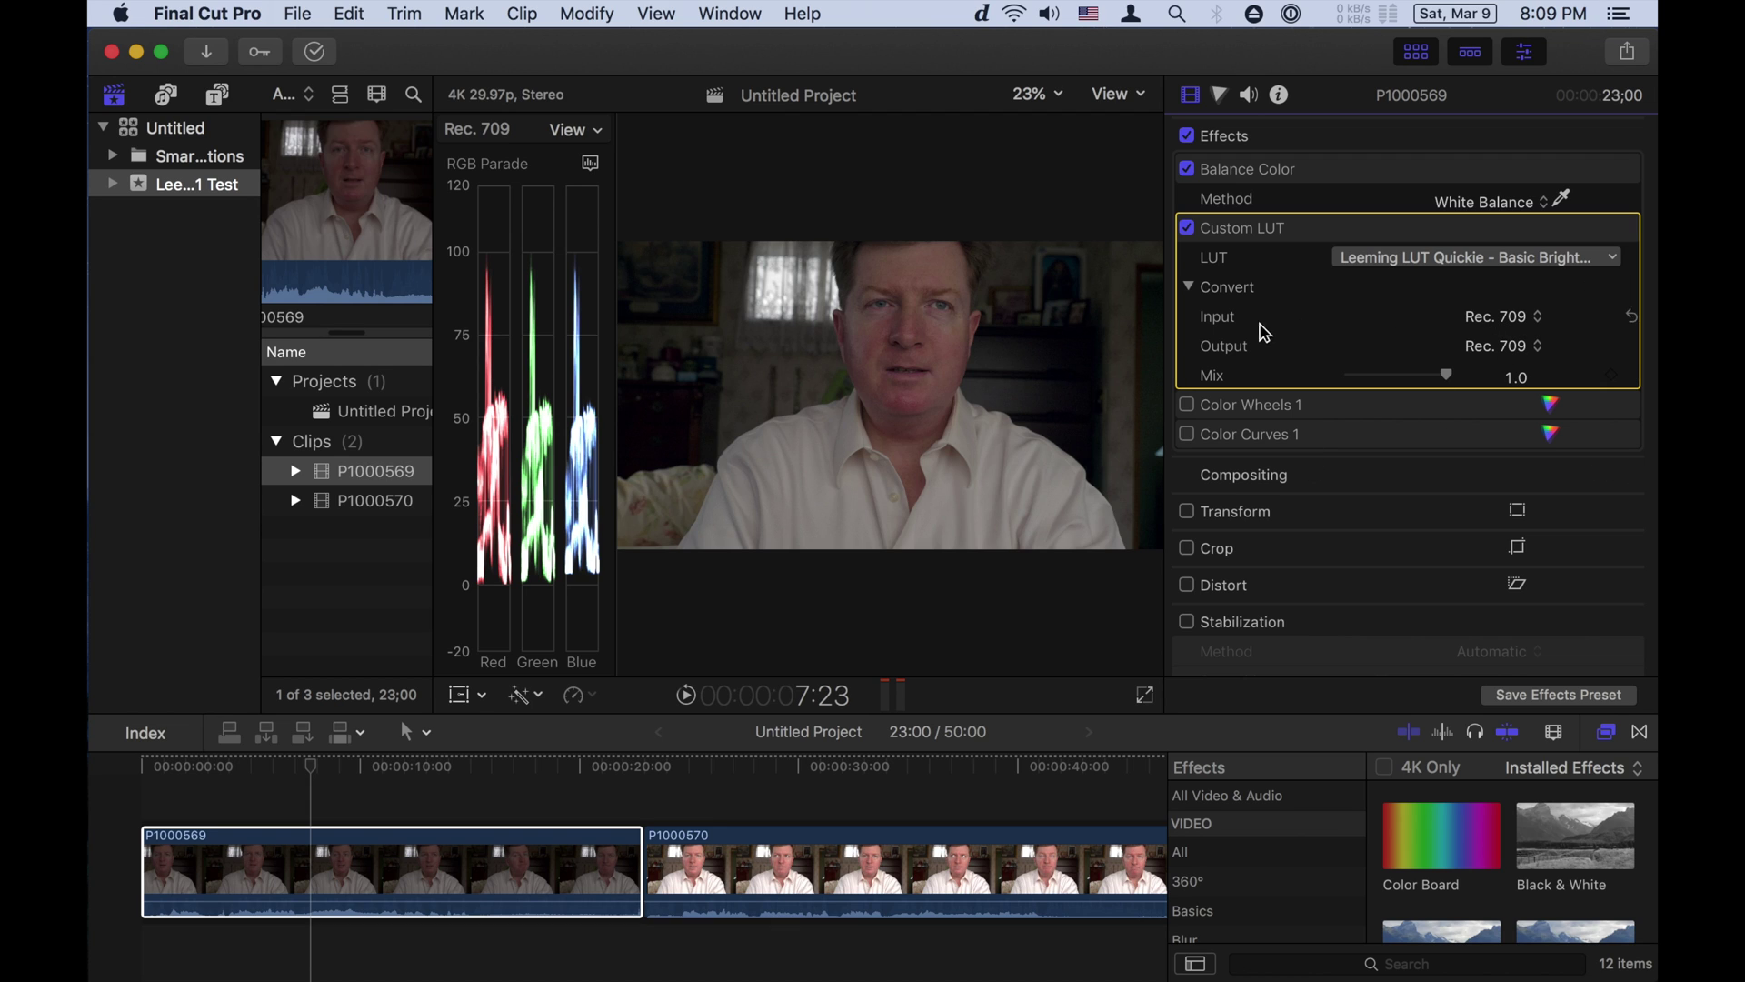
{"action": "mouse_move", "coordinate": [1250, 404]}
{"action": "left_click", "coordinate": [1186, 406]}
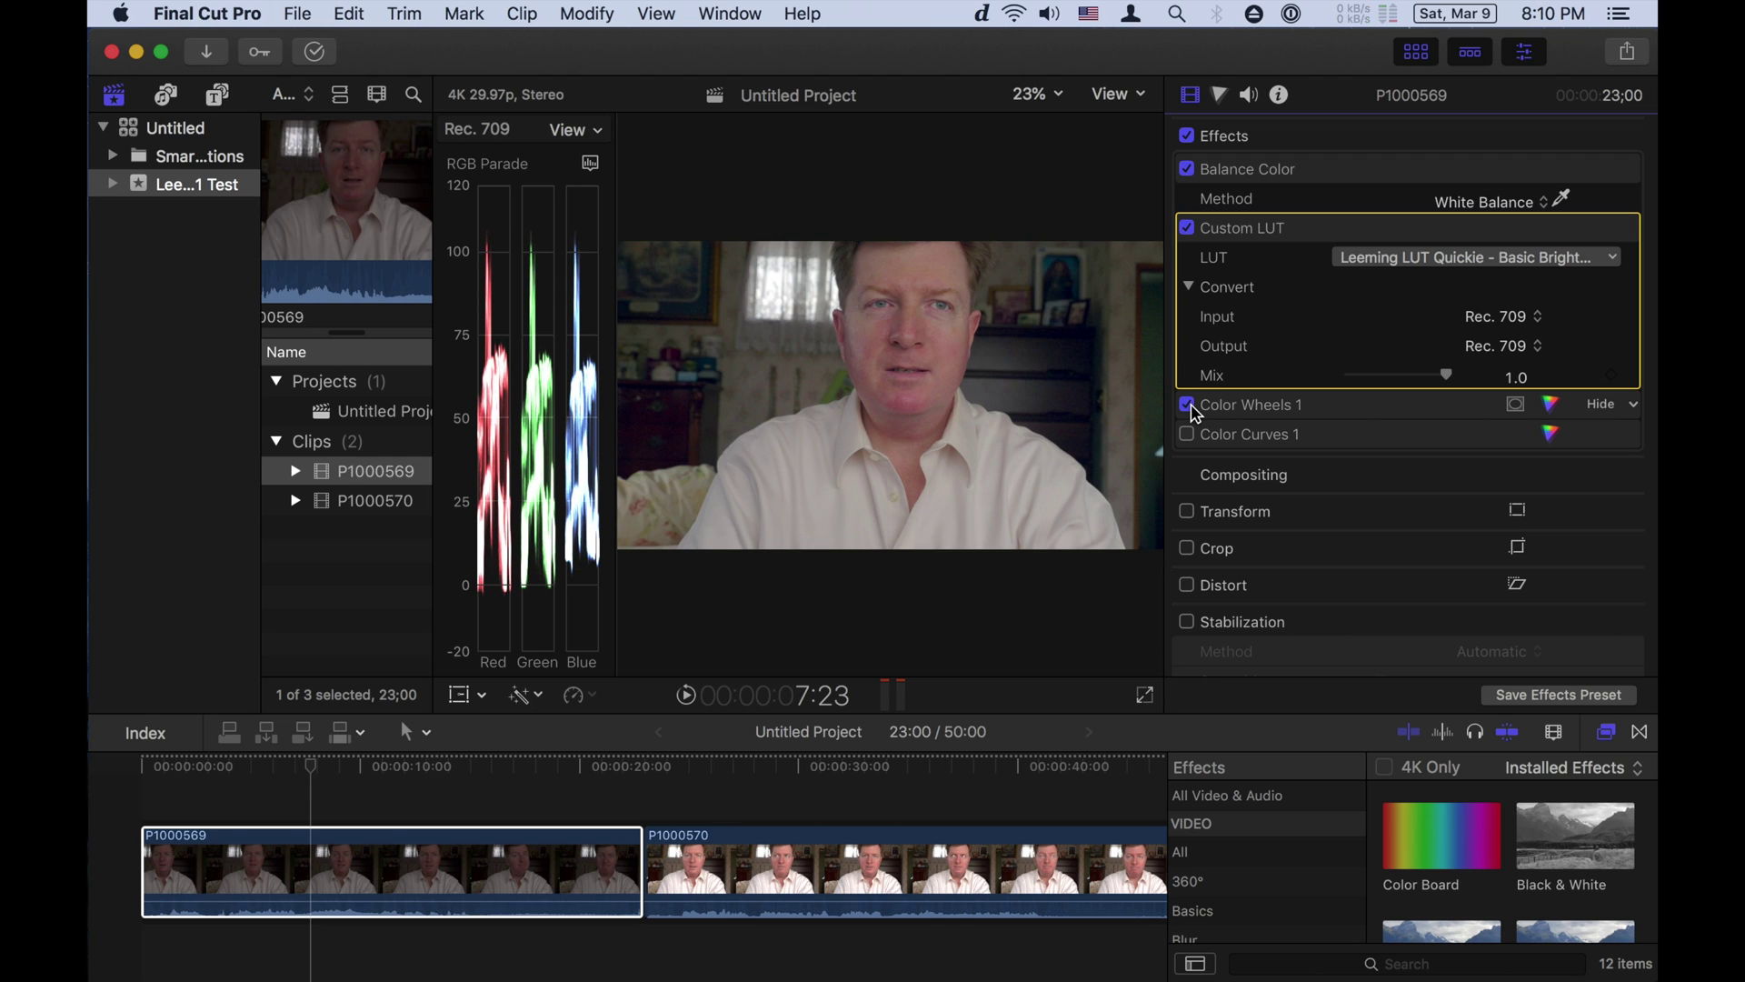
Enable Color Curves 1 on P1000569 and view its curve controls
{"action": "left_click", "coordinate": [1187, 434]}
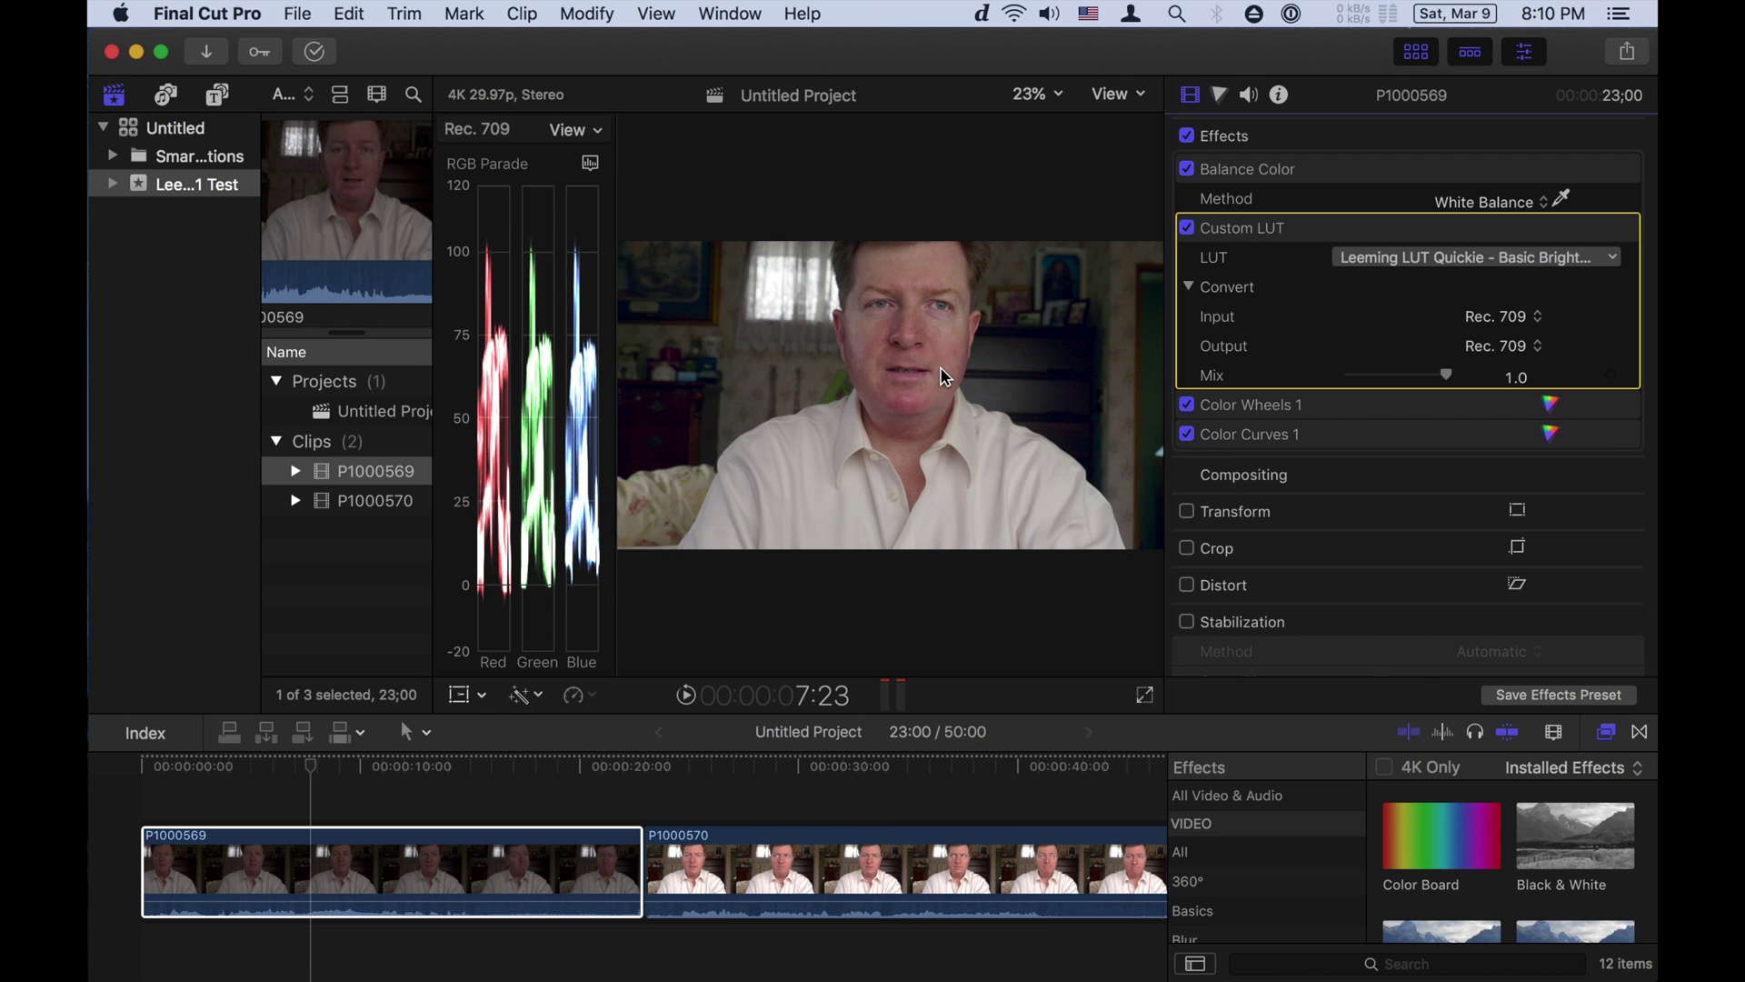
{"action": "double_click", "coordinate": [1252, 405]}
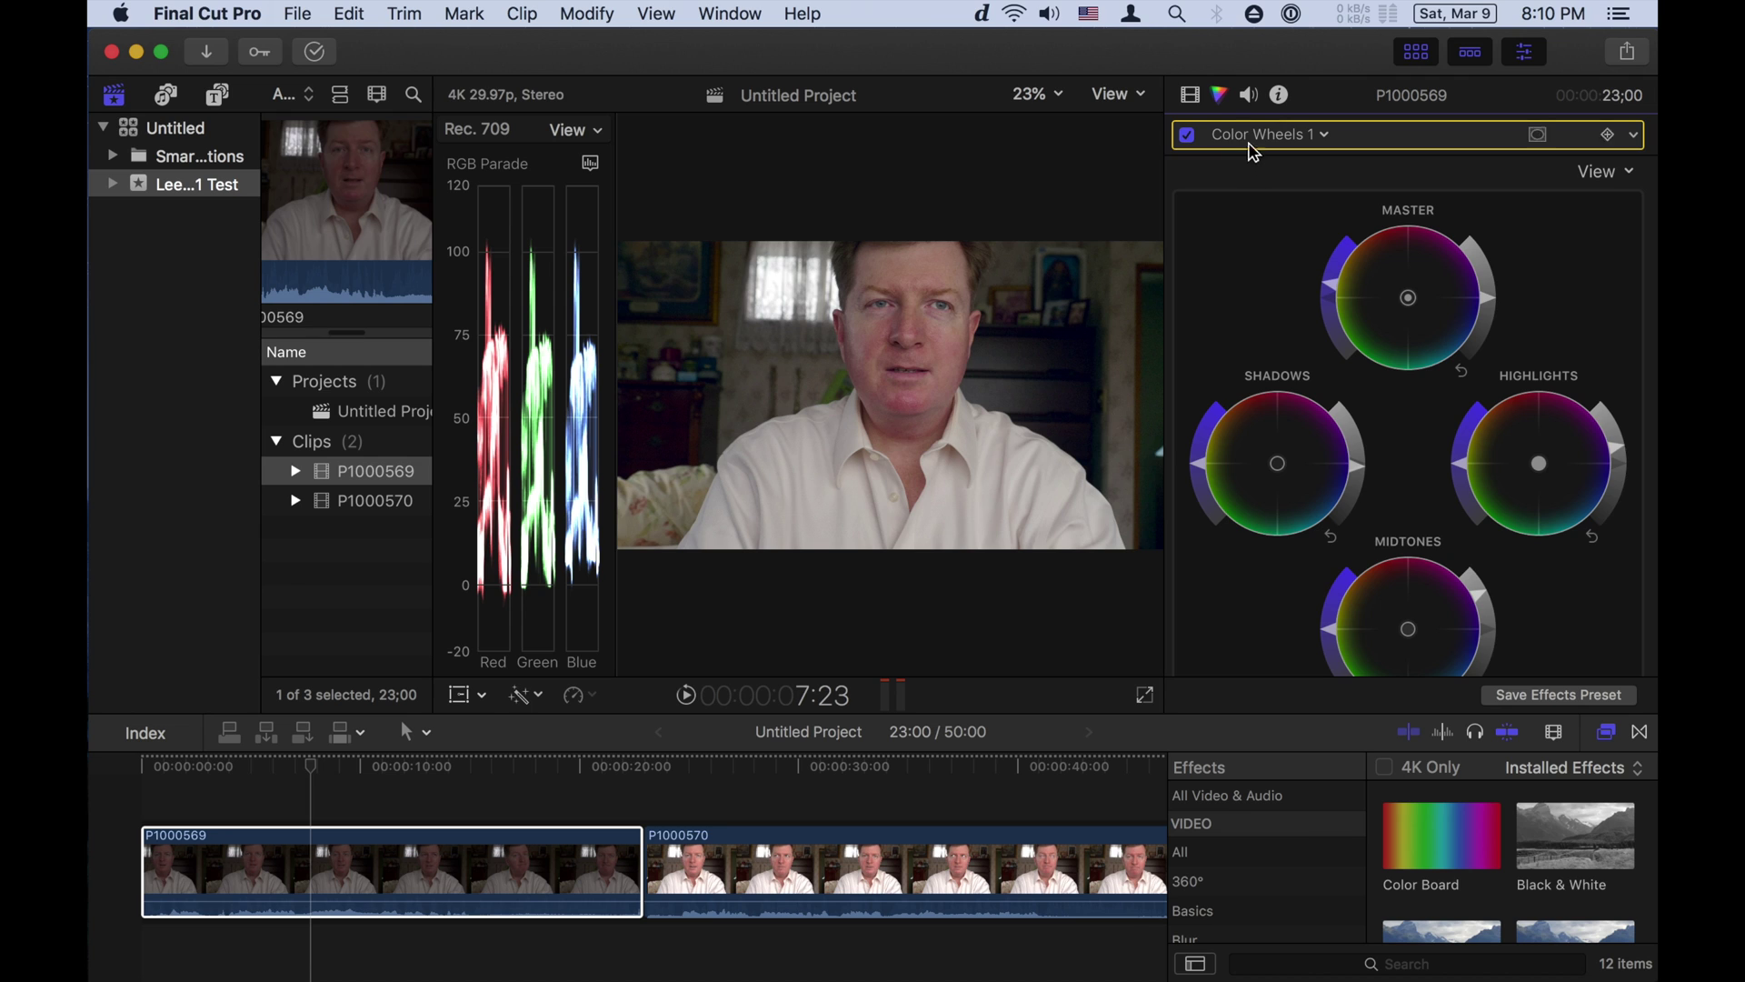
{"action": "left_click", "coordinate": [1190, 94]}
{"action": "left_click", "coordinate": [1275, 438]}
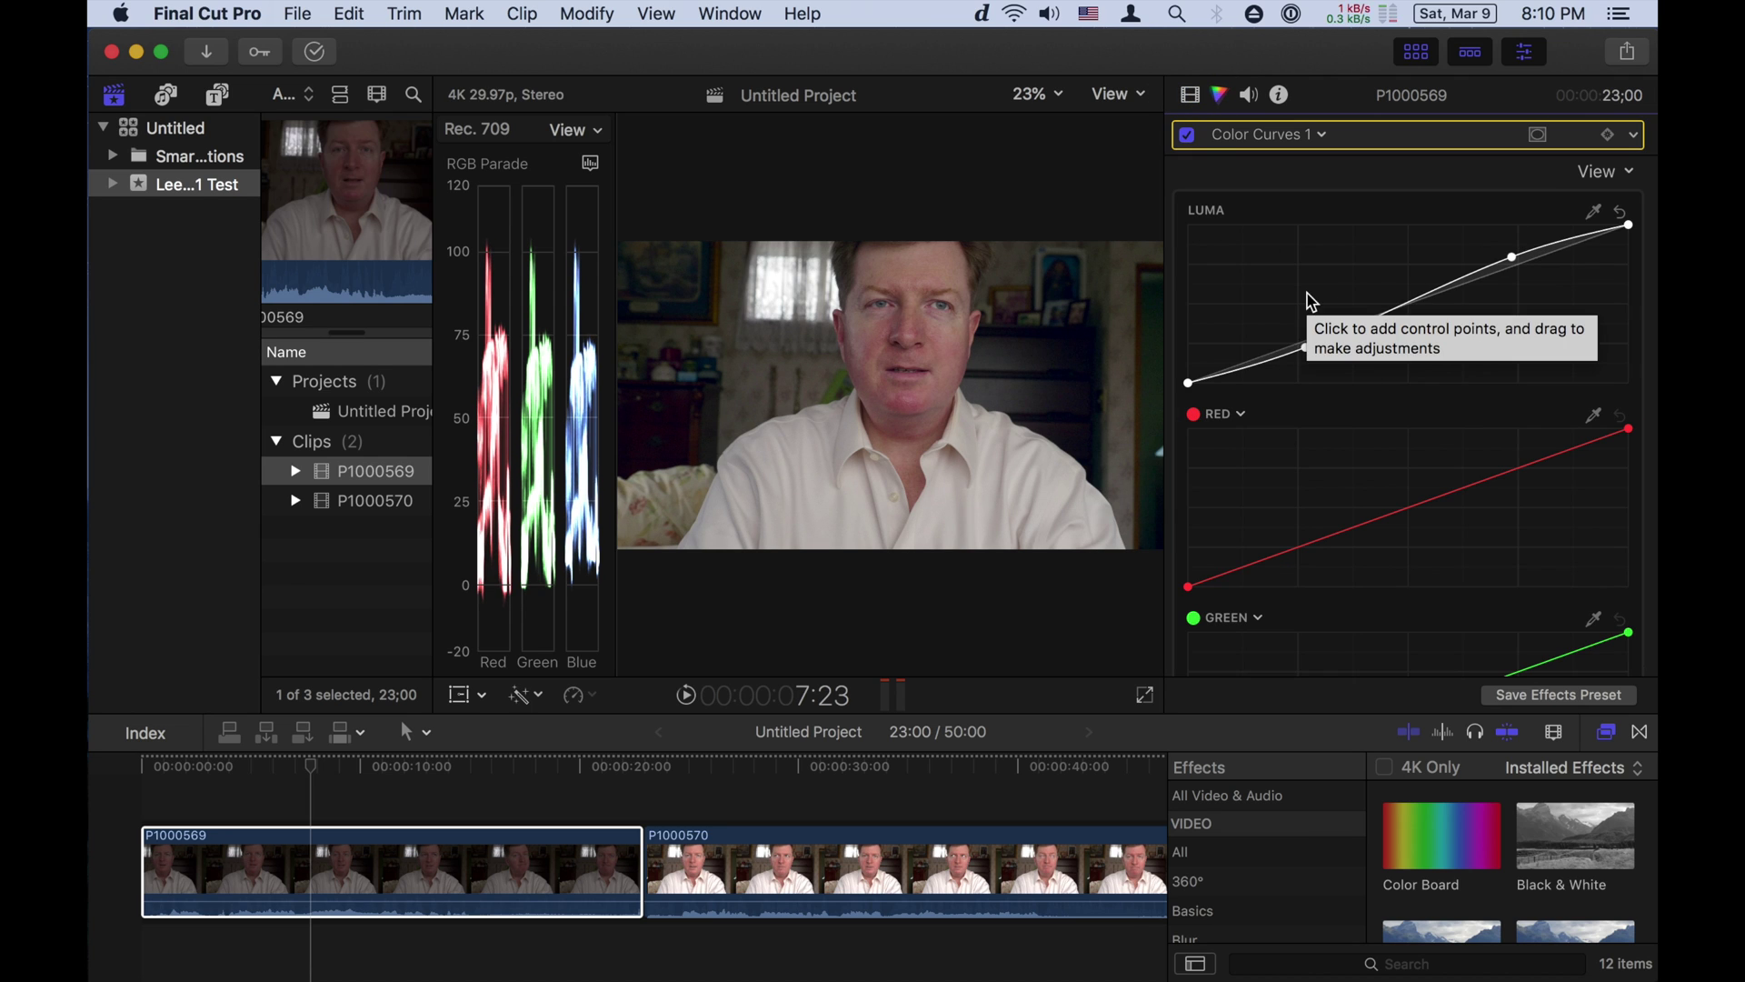
{"action": "left_click", "coordinate": [1189, 94]}
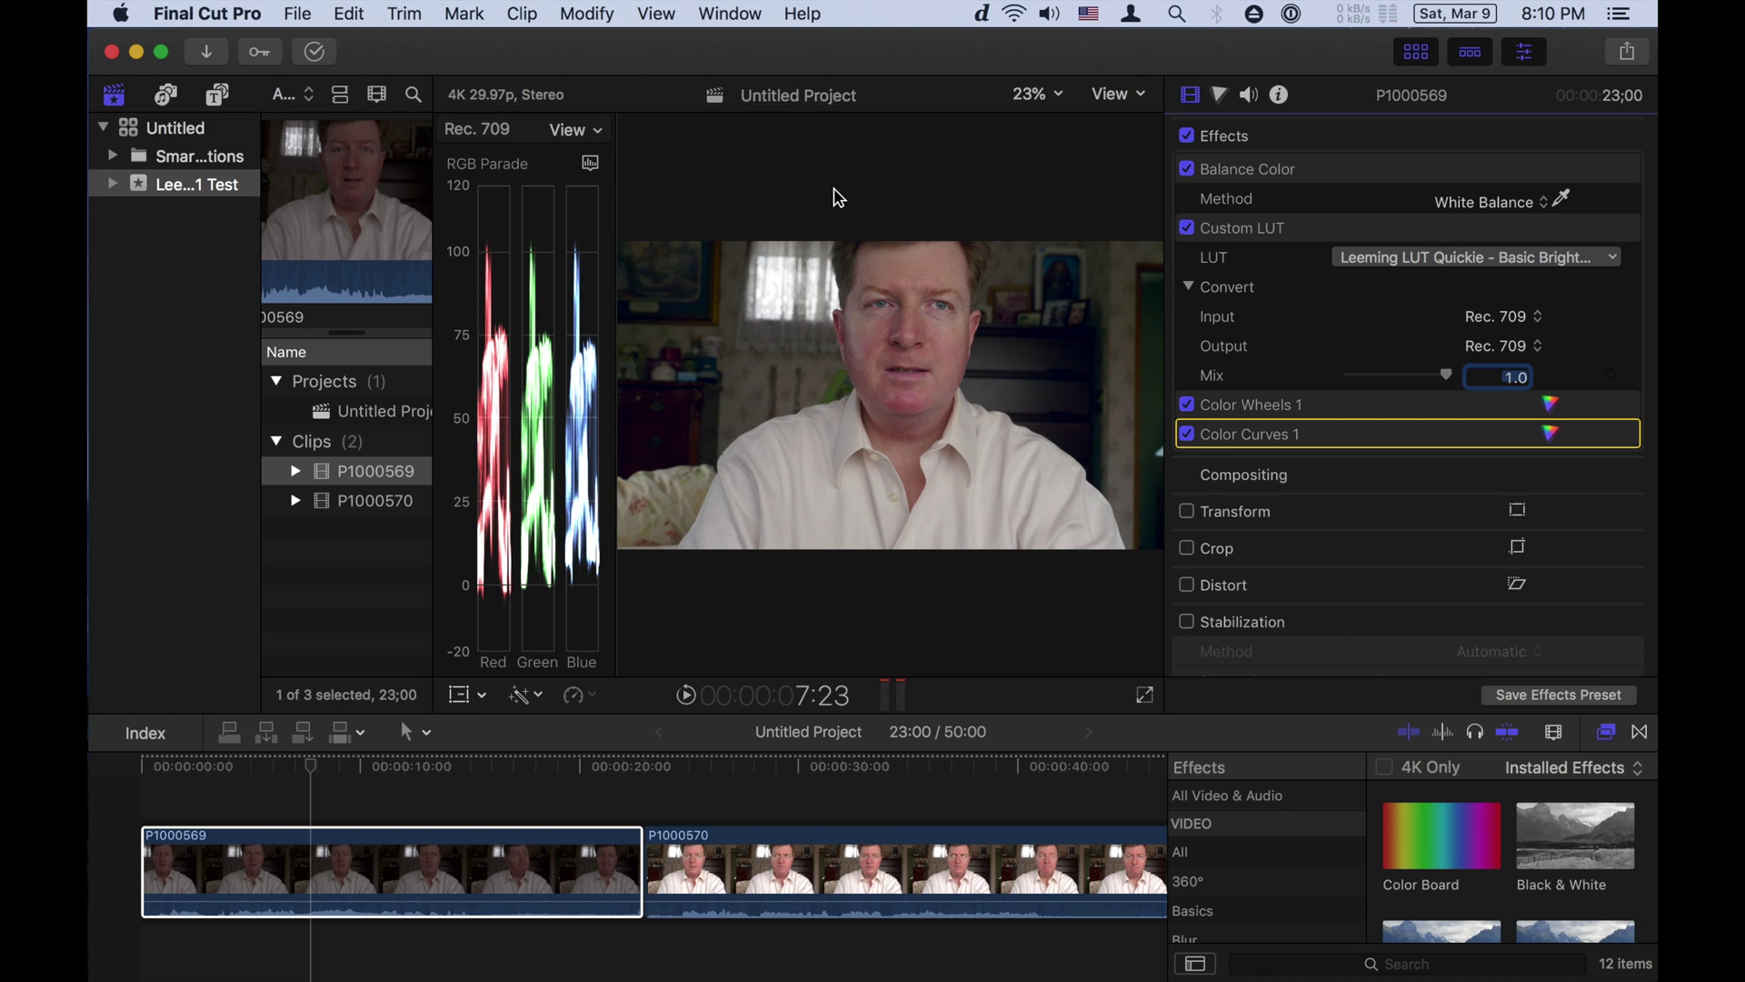
Create and save a new library named Rec2020
{"action": "left_click", "coordinate": [303, 11]}
{"action": "mouse_move", "coordinate": [317, 42]}
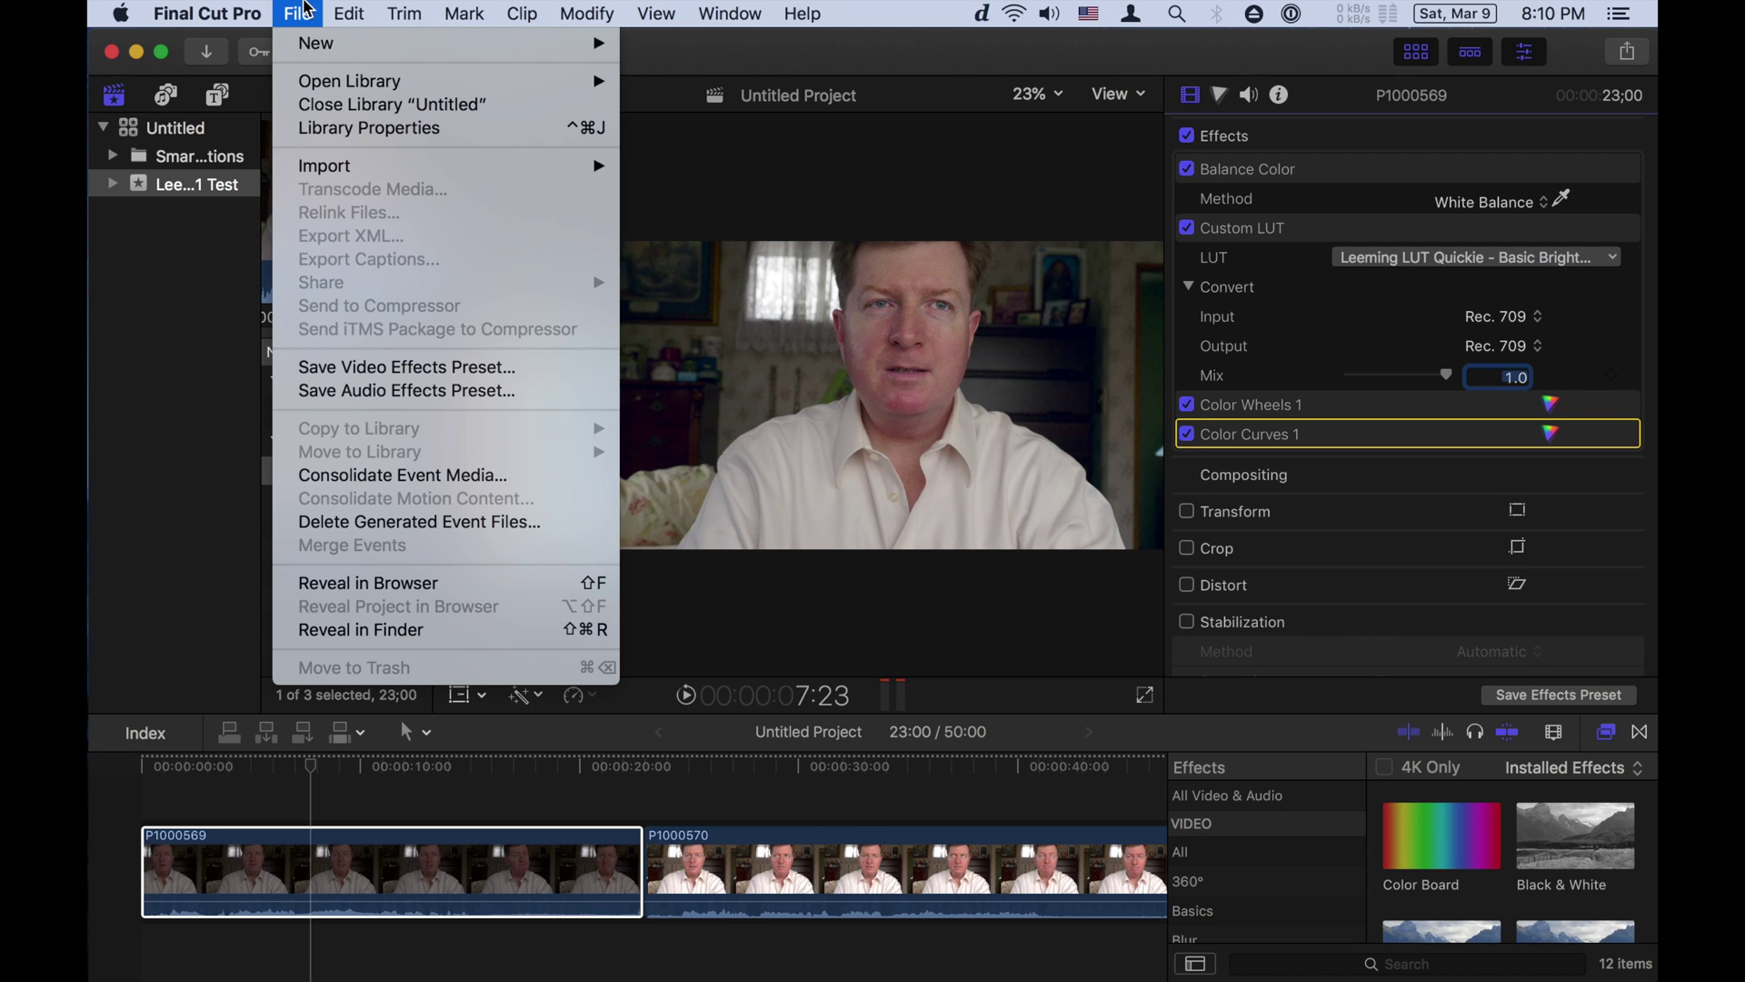
{"action": "left_click", "coordinate": [677, 96]}
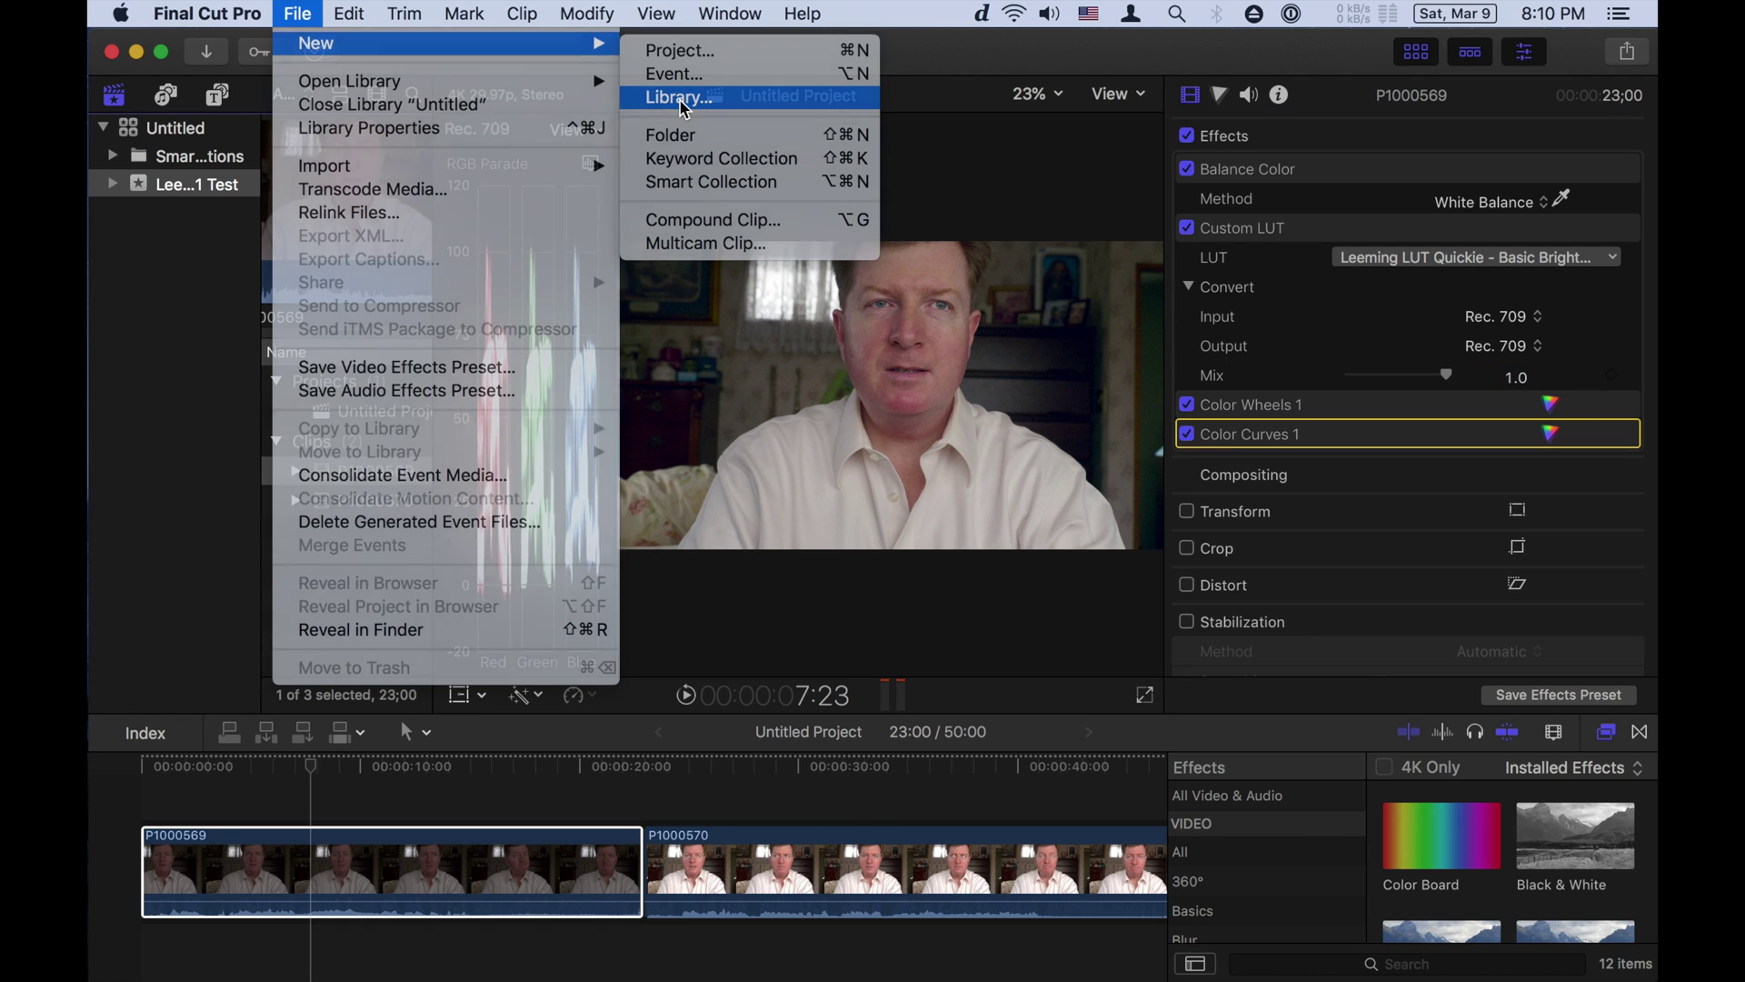
{"action": "type", "text": "Rec"}
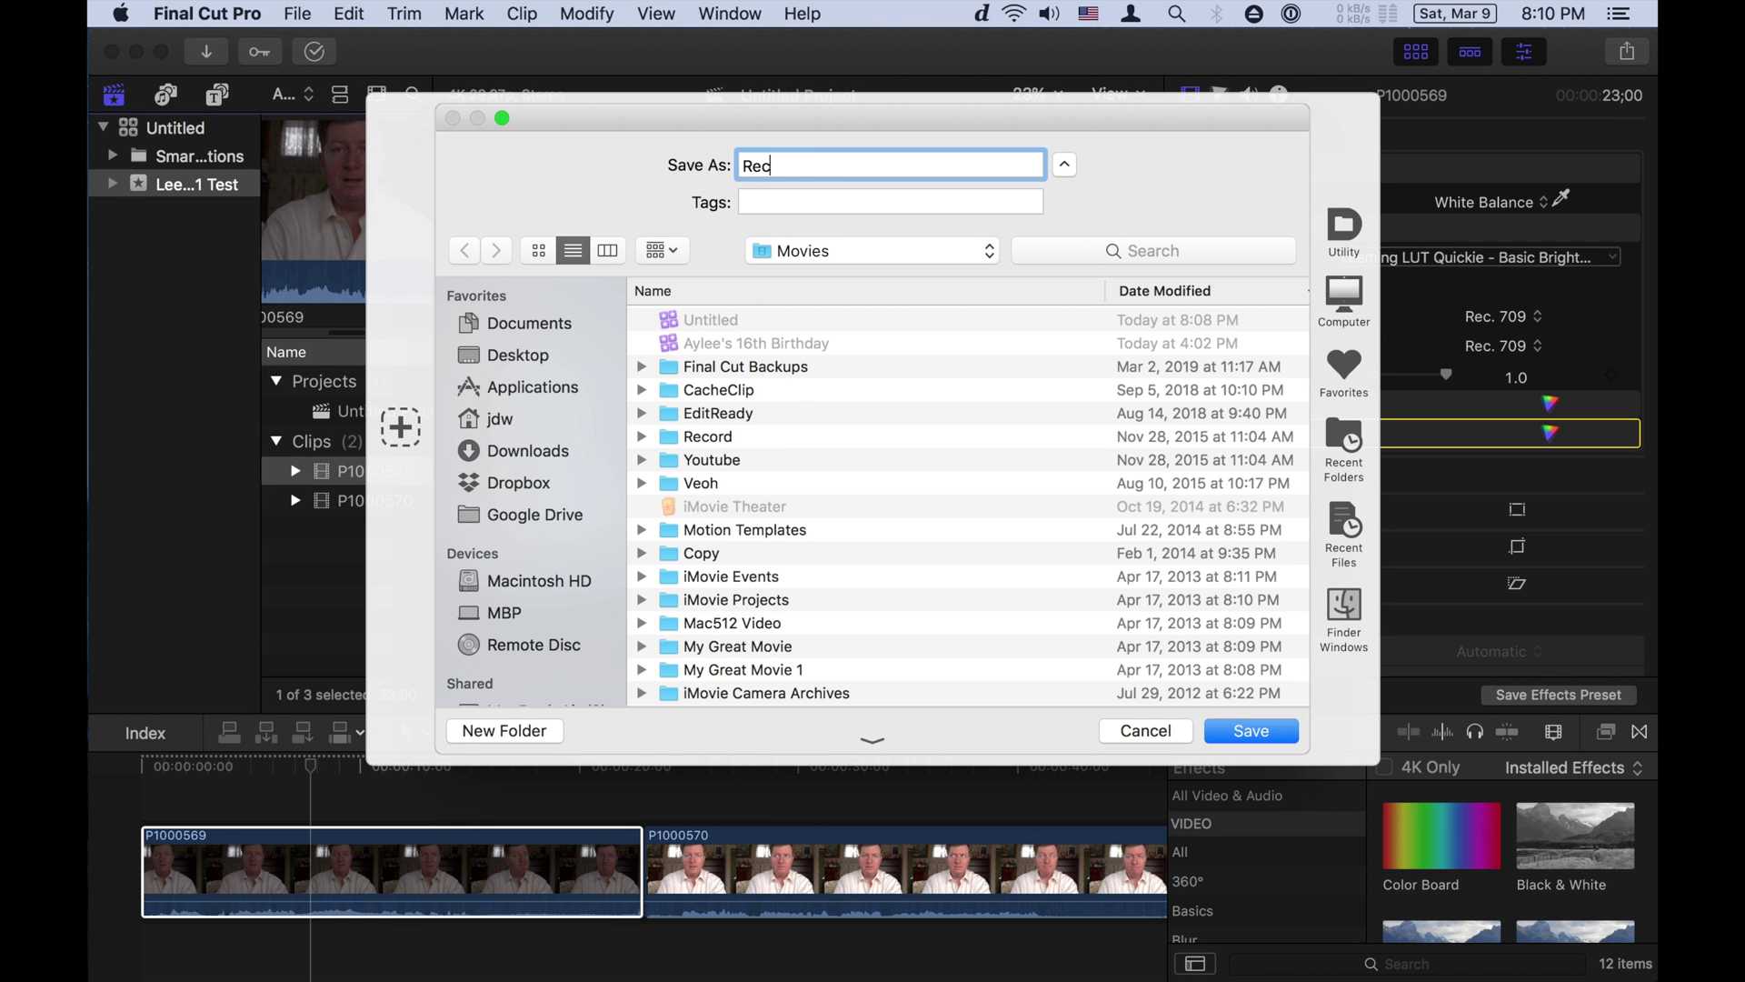
{"action": "type", "text": "2020"}
{"action": "left_click", "coordinate": [1252, 730]}
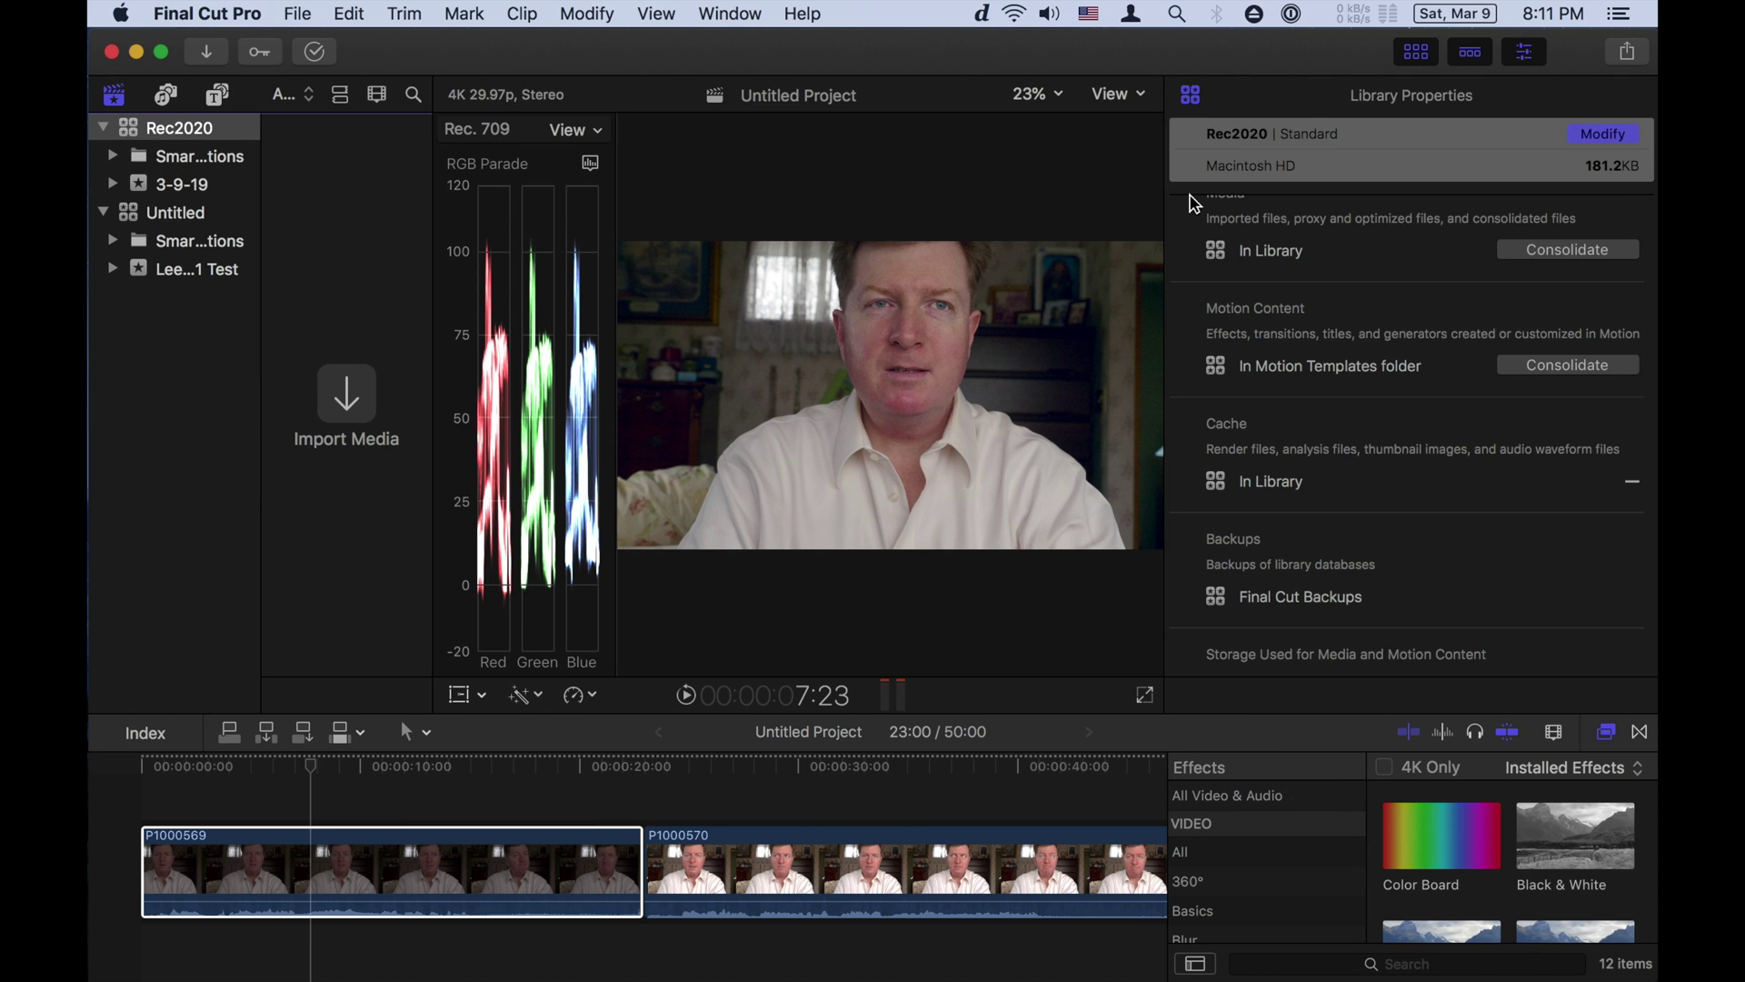
Change Rec2020's colour processing to Wide Gamut HDR and expand its 3-9-19 event
{"action": "left_click", "coordinate": [1623, 137]}
{"action": "left_click", "coordinate": [750, 270]}
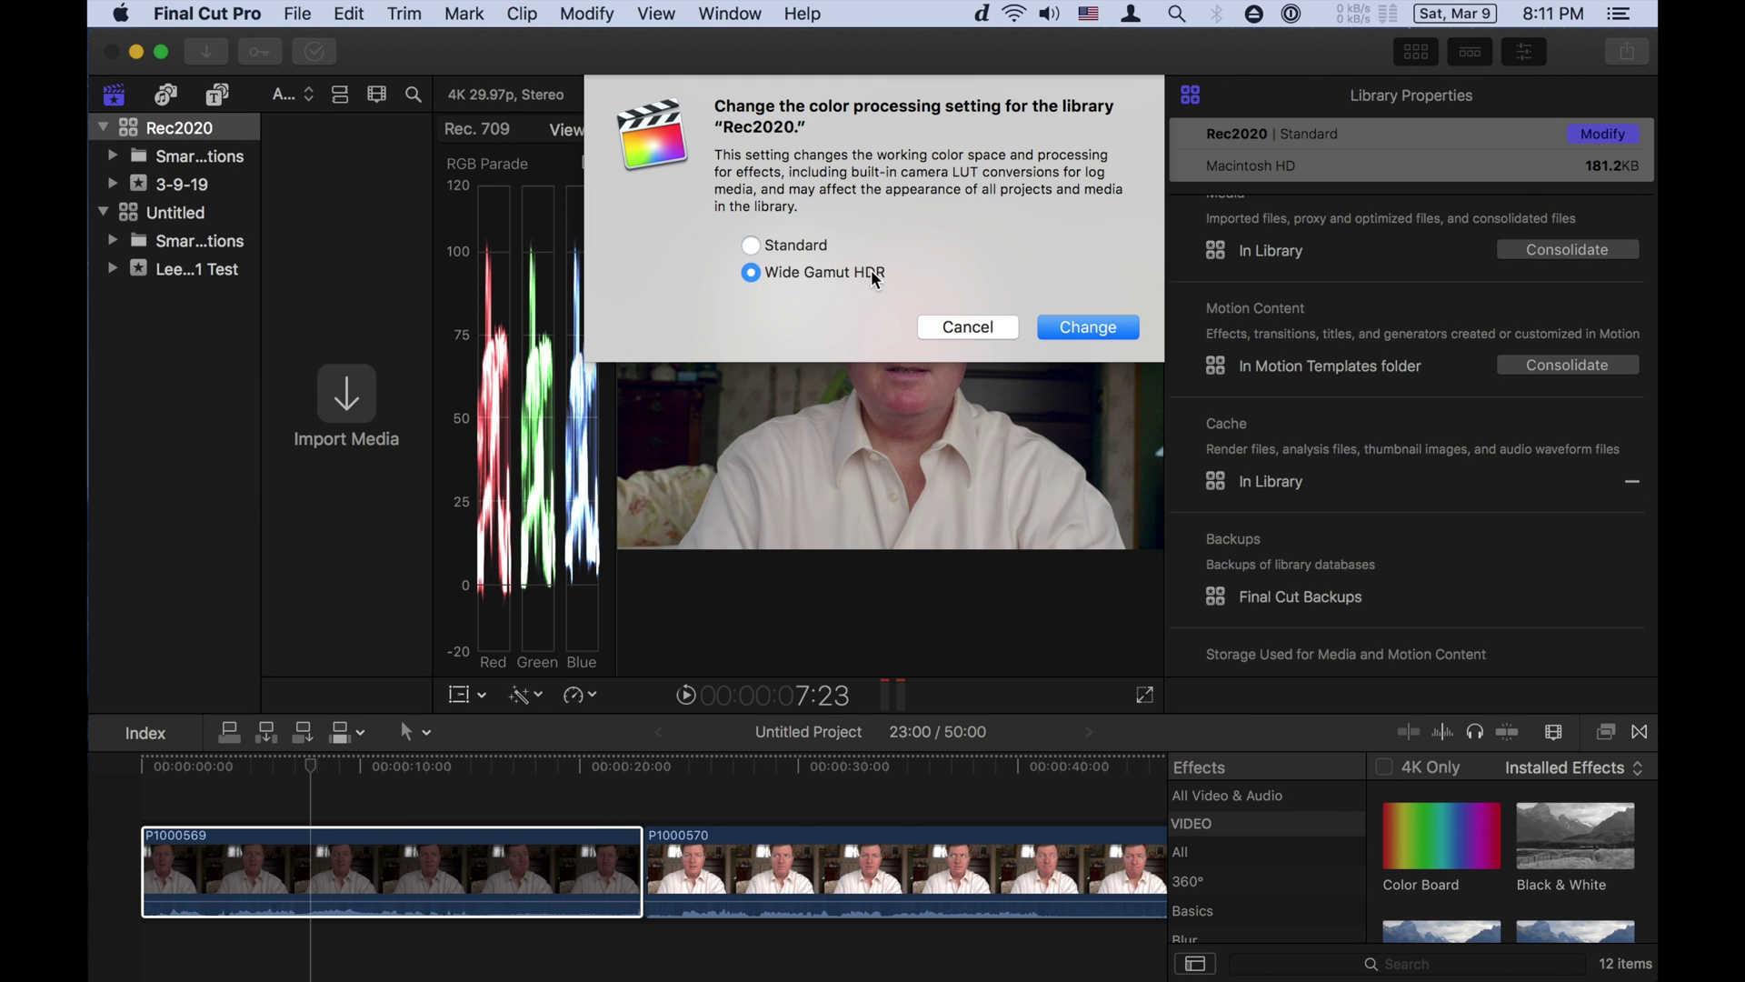
{"action": "left_click", "coordinate": [1089, 327]}
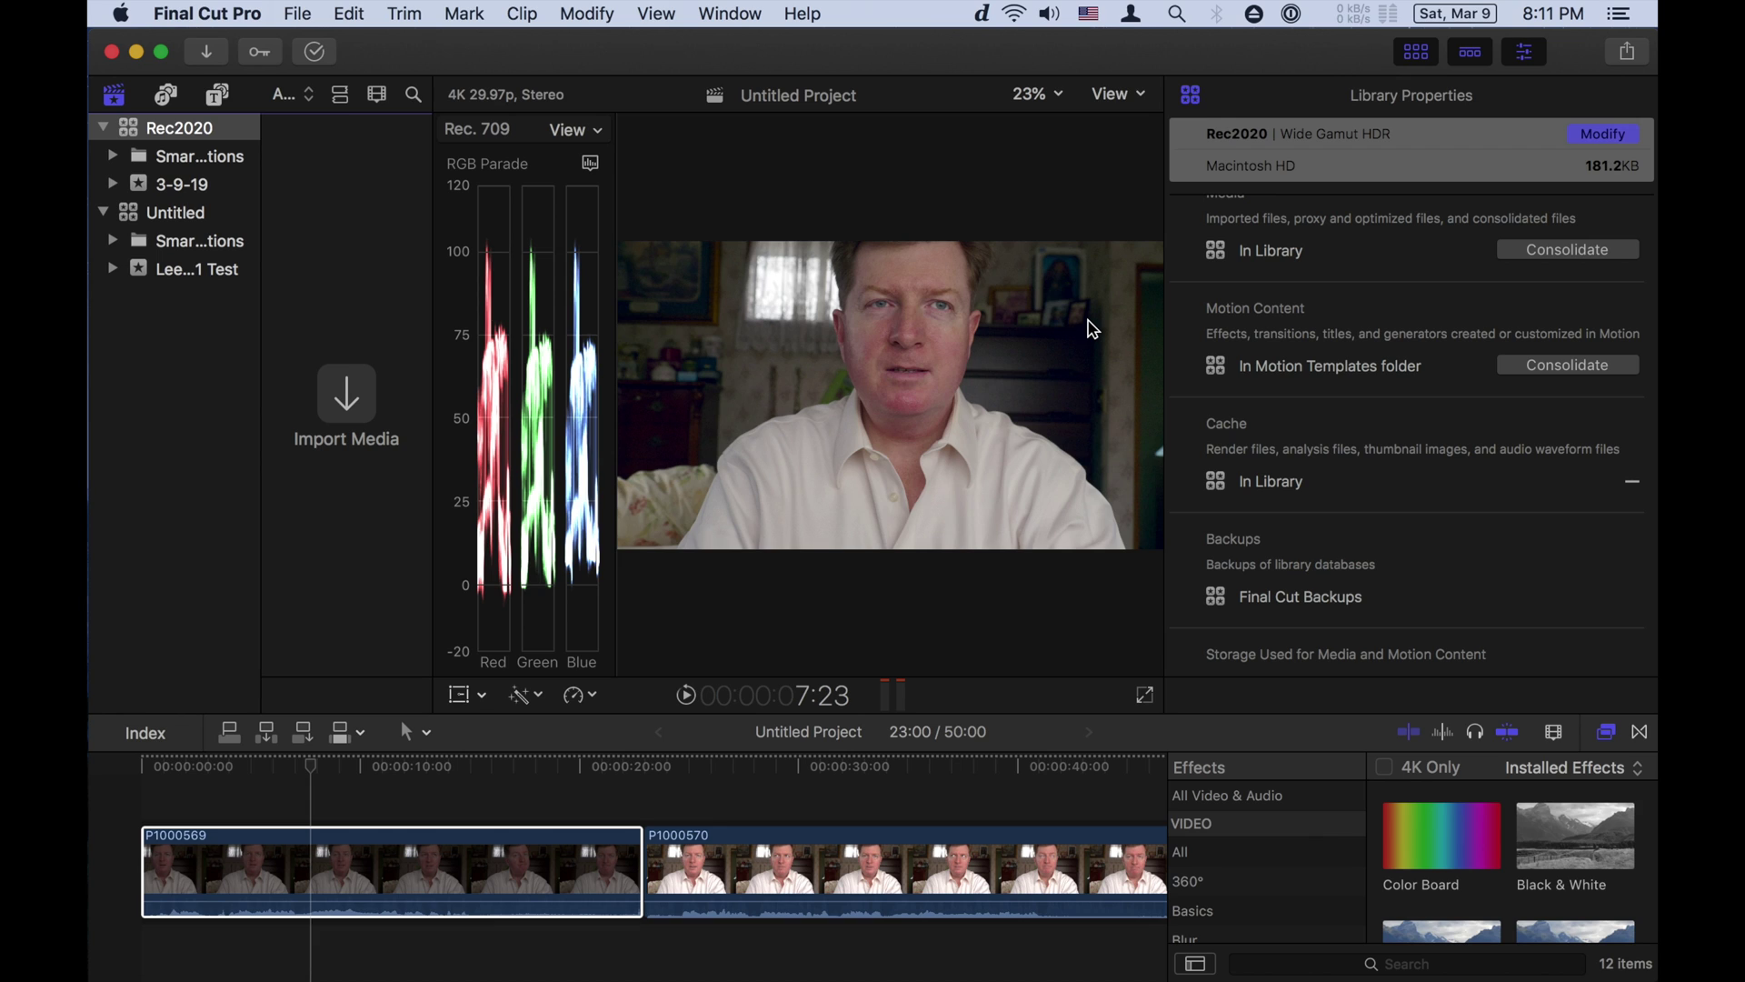
{"action": "left_click", "coordinate": [138, 188]}
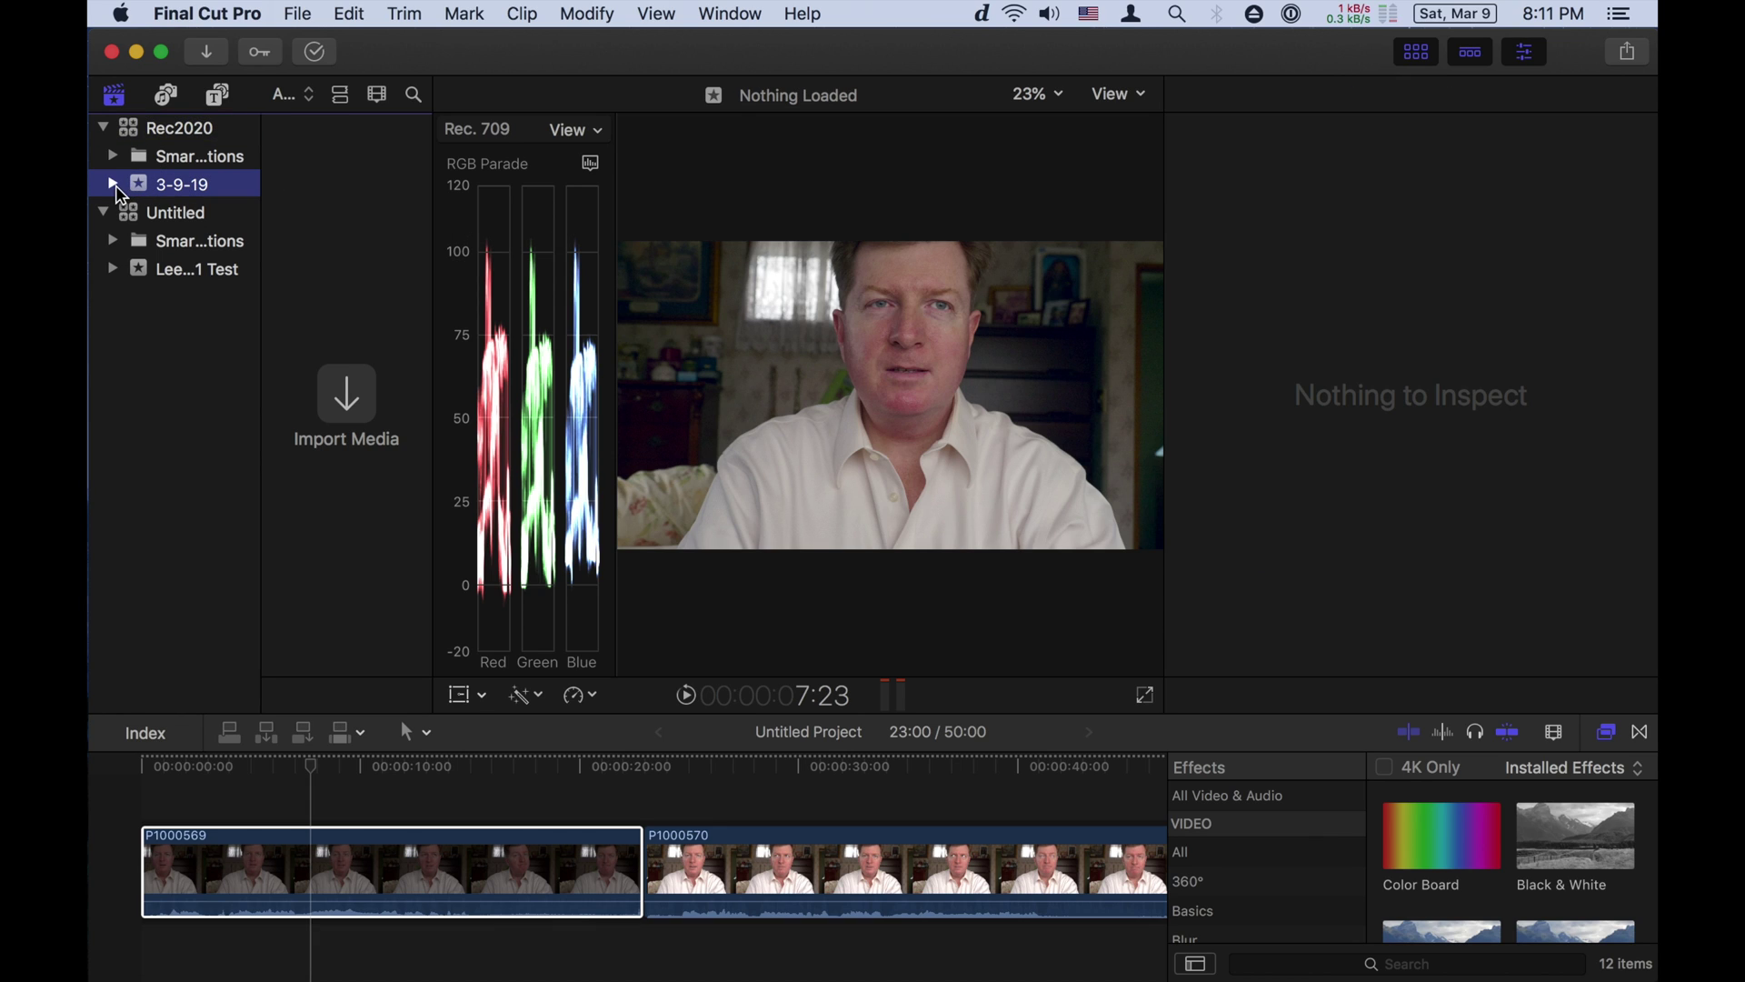
{"action": "left_click", "coordinate": [113, 187]}
Copy clip P1000569 from the original test library into Rec2020's 3-9-19 event and select it
{"action": "left_click", "coordinate": [111, 271]}
{"action": "left_click", "coordinate": [132, 269]}
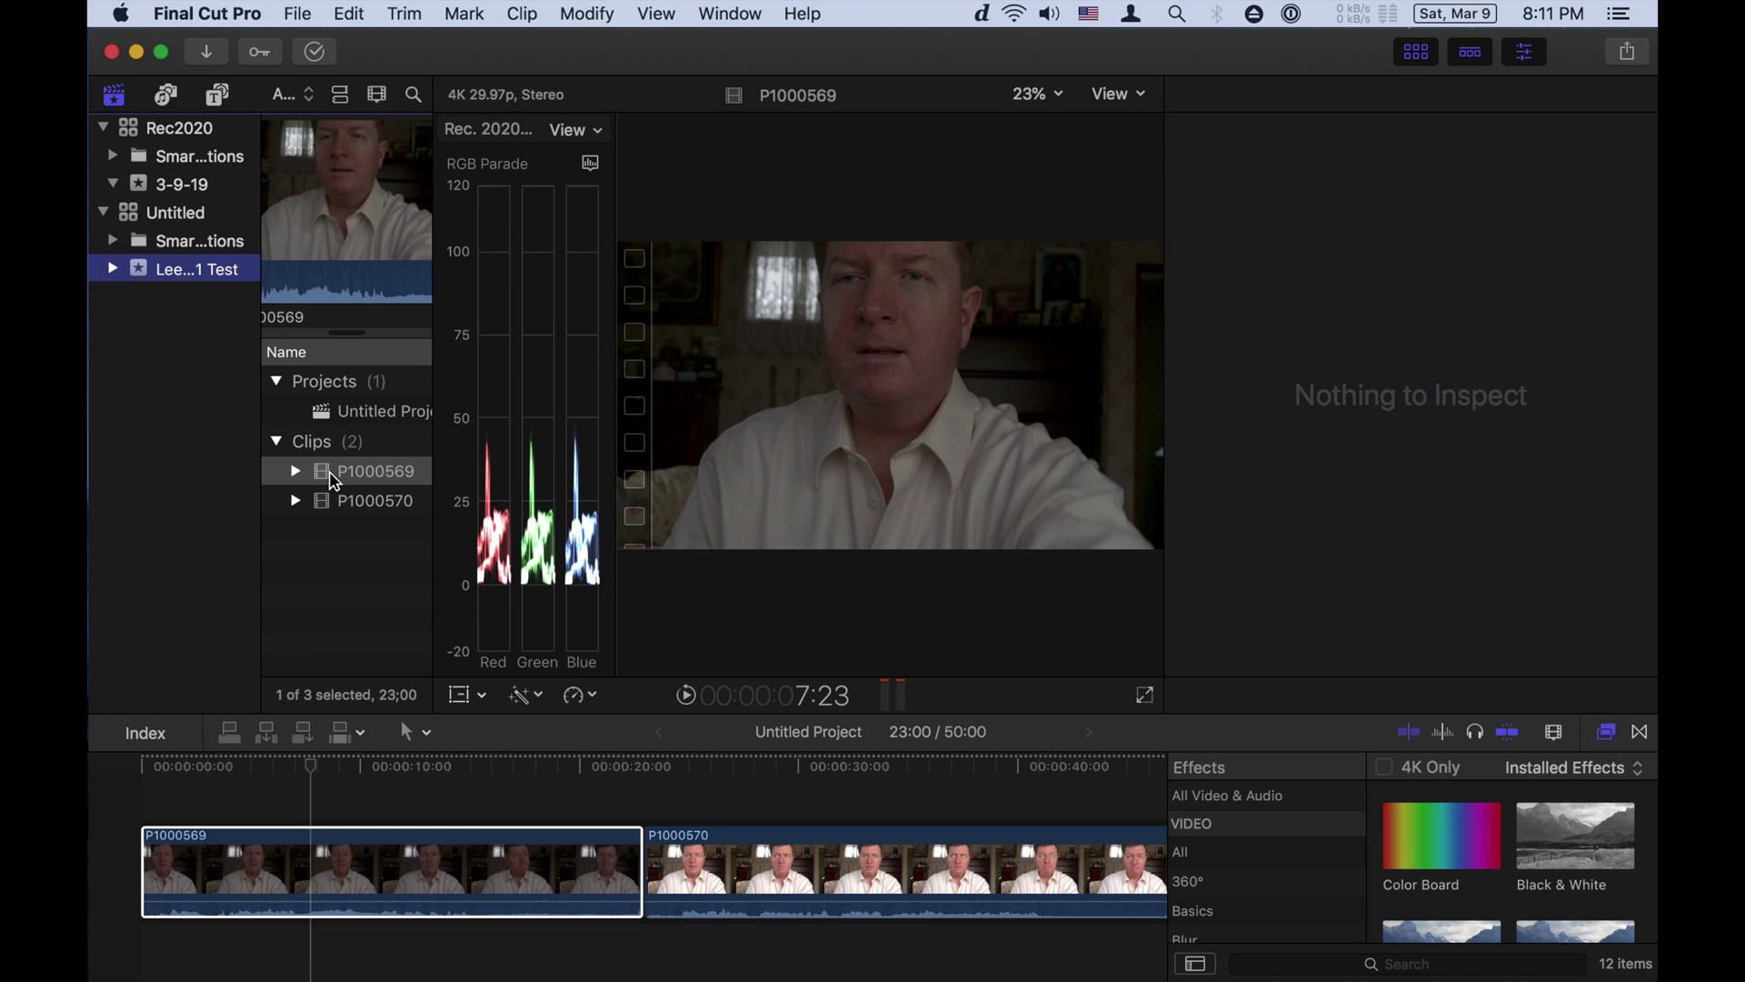
{"action": "left_click_drag", "start_coordinate": [331, 477], "coordinate": [209, 189]}
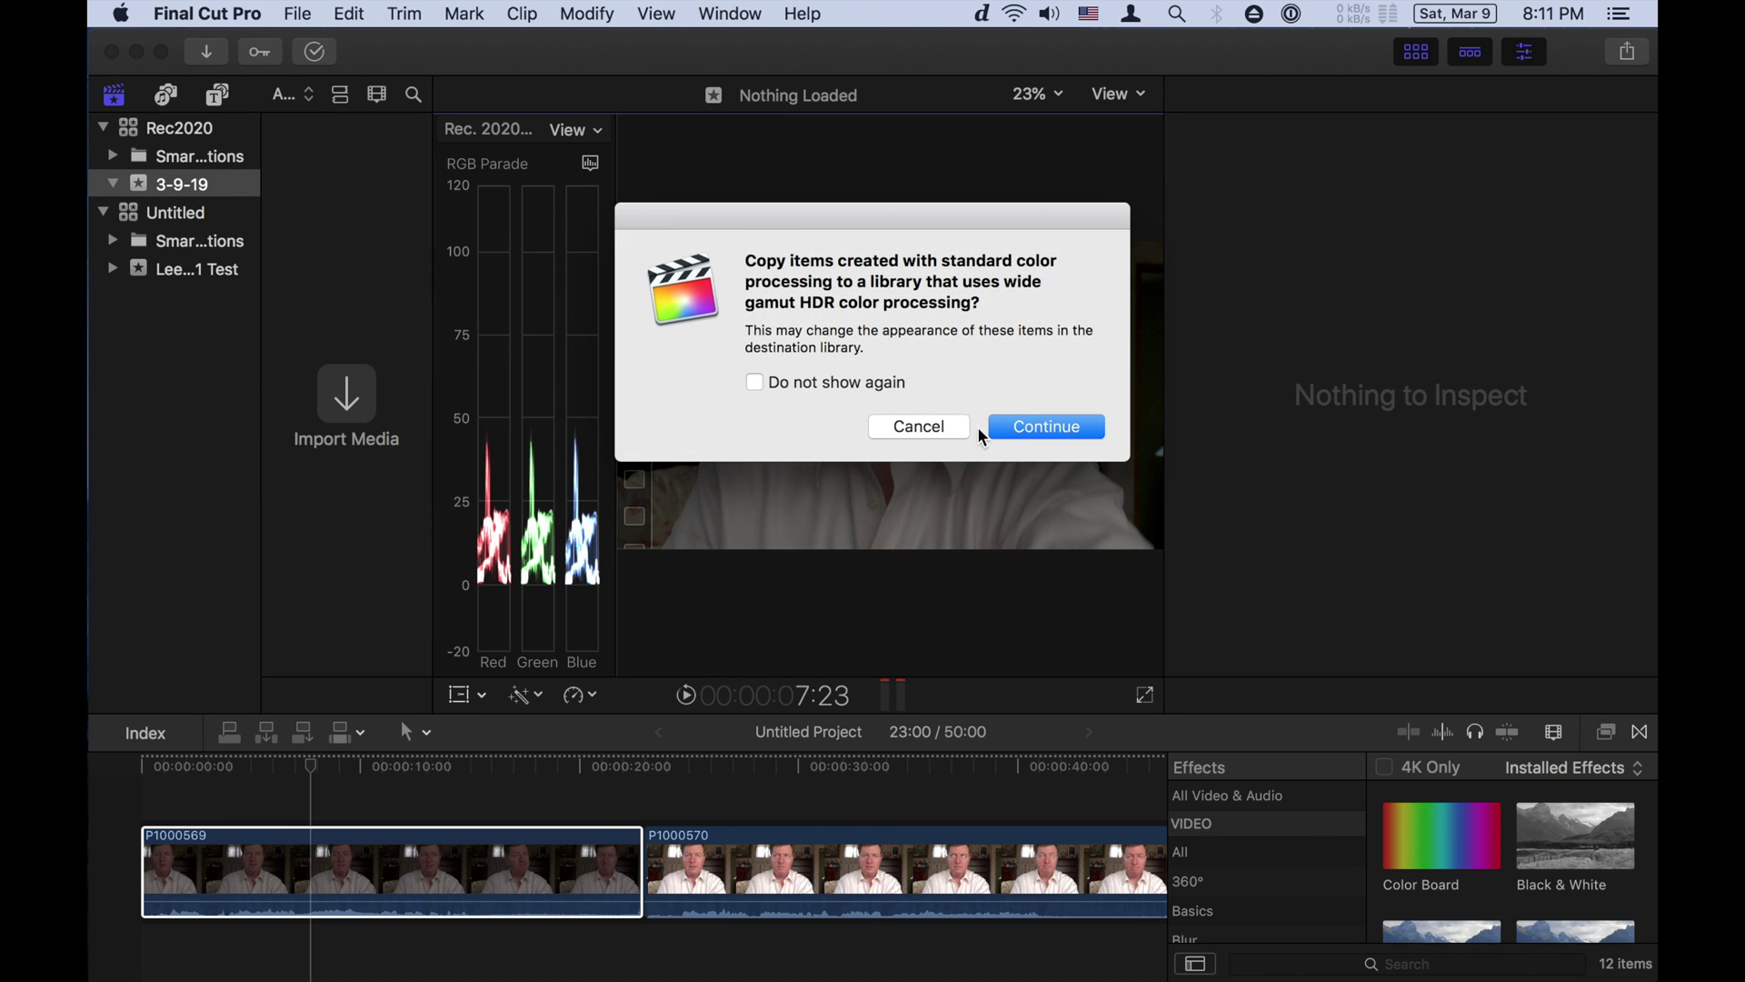
{"action": "left_click", "coordinate": [1023, 426]}
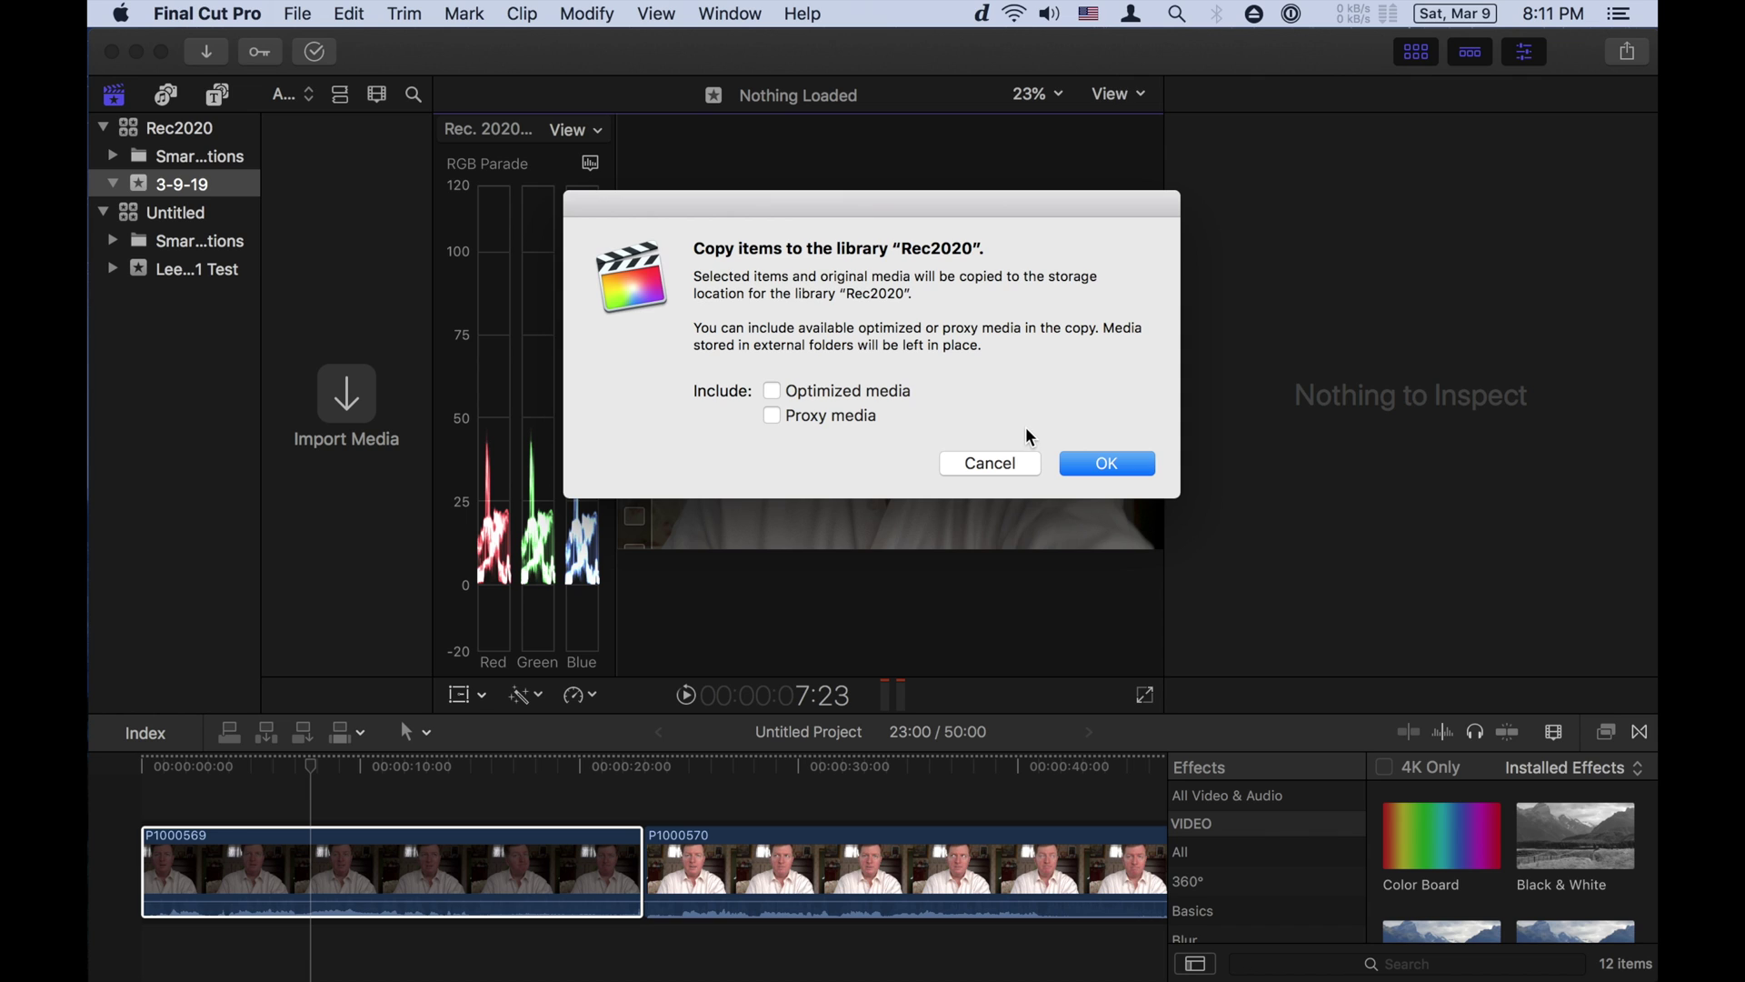
{"action": "left_click", "coordinate": [1106, 463]}
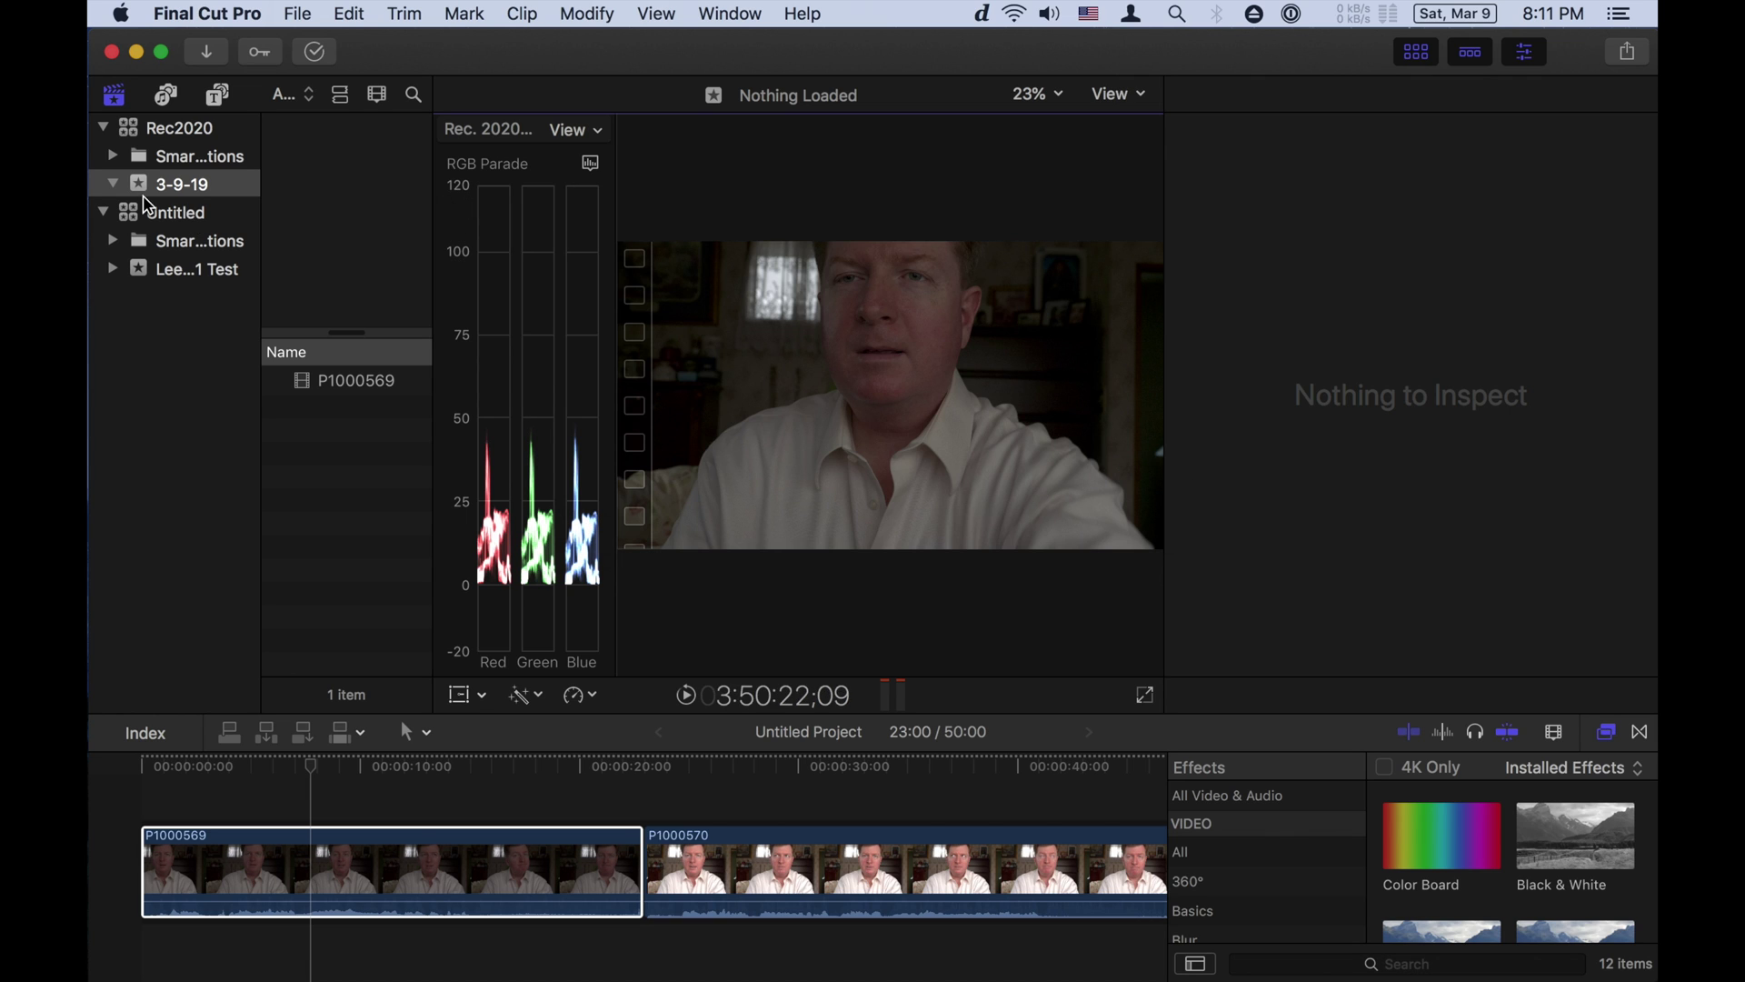
{"action": "left_click", "coordinate": [302, 389]}
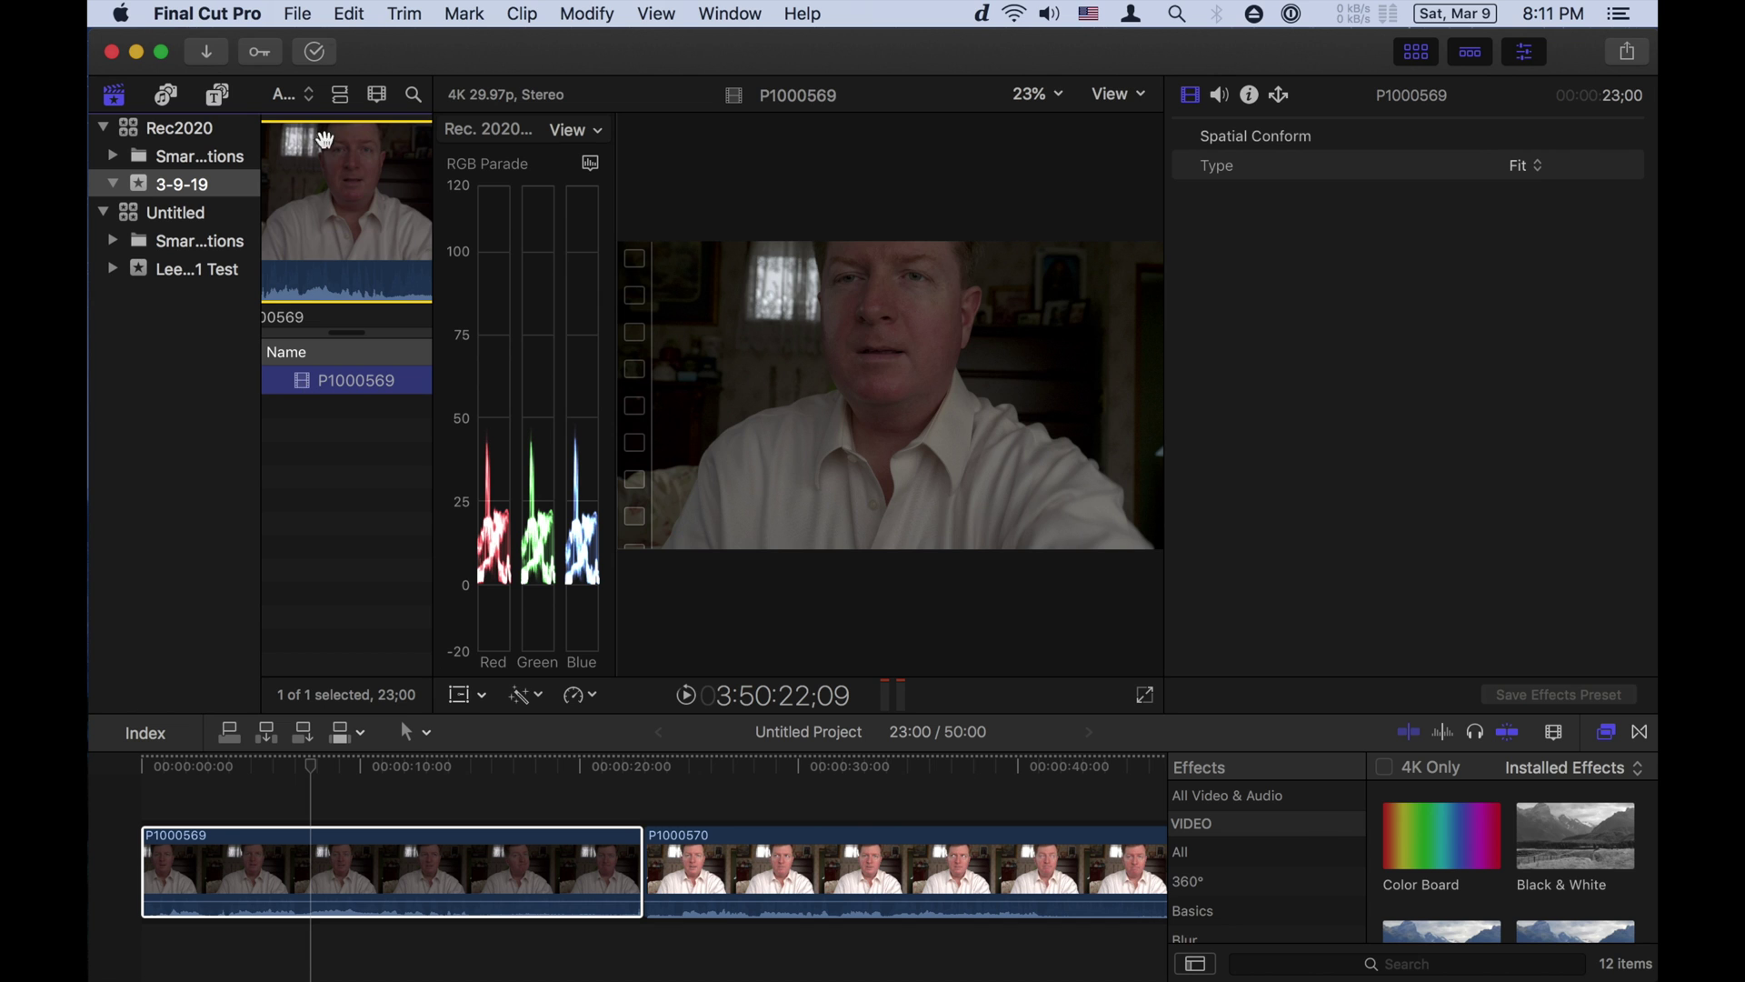
{"action": "left_click", "coordinate": [301, 14]}
{"action": "mouse_move", "coordinate": [316, 42]}
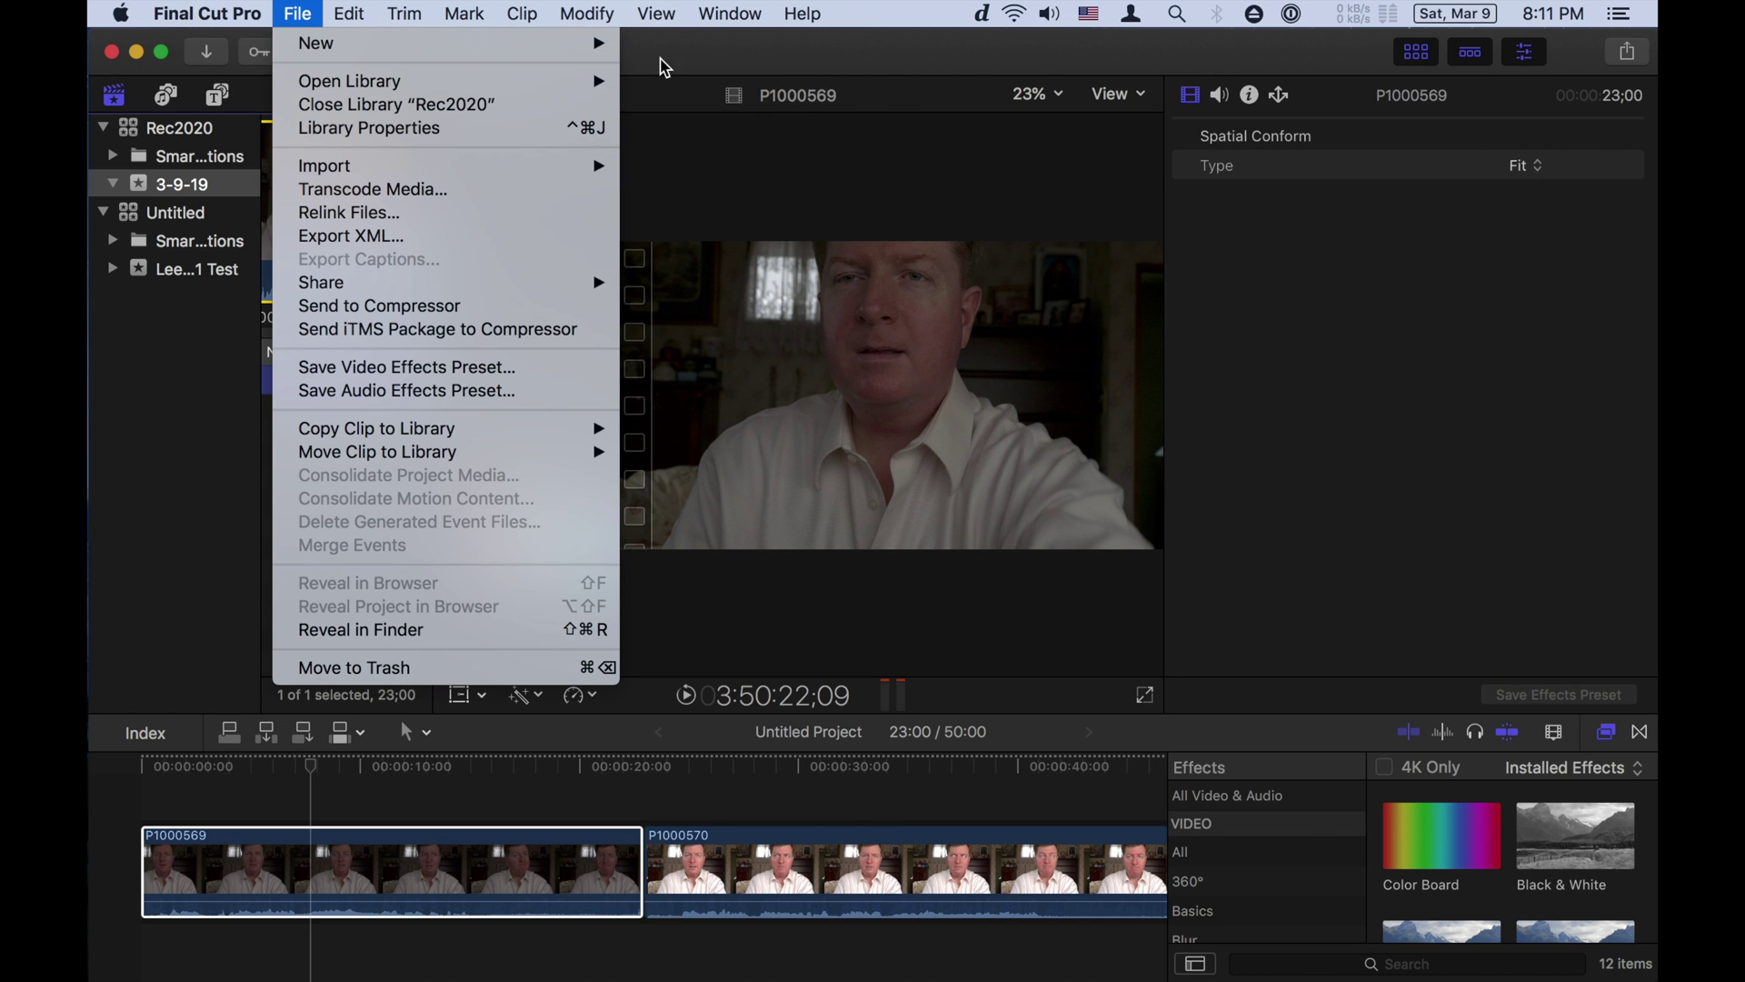
Create a Standard Rec. 709 project and place clip P1000569 in its timeline
{"action": "left_click", "coordinate": [683, 51]}
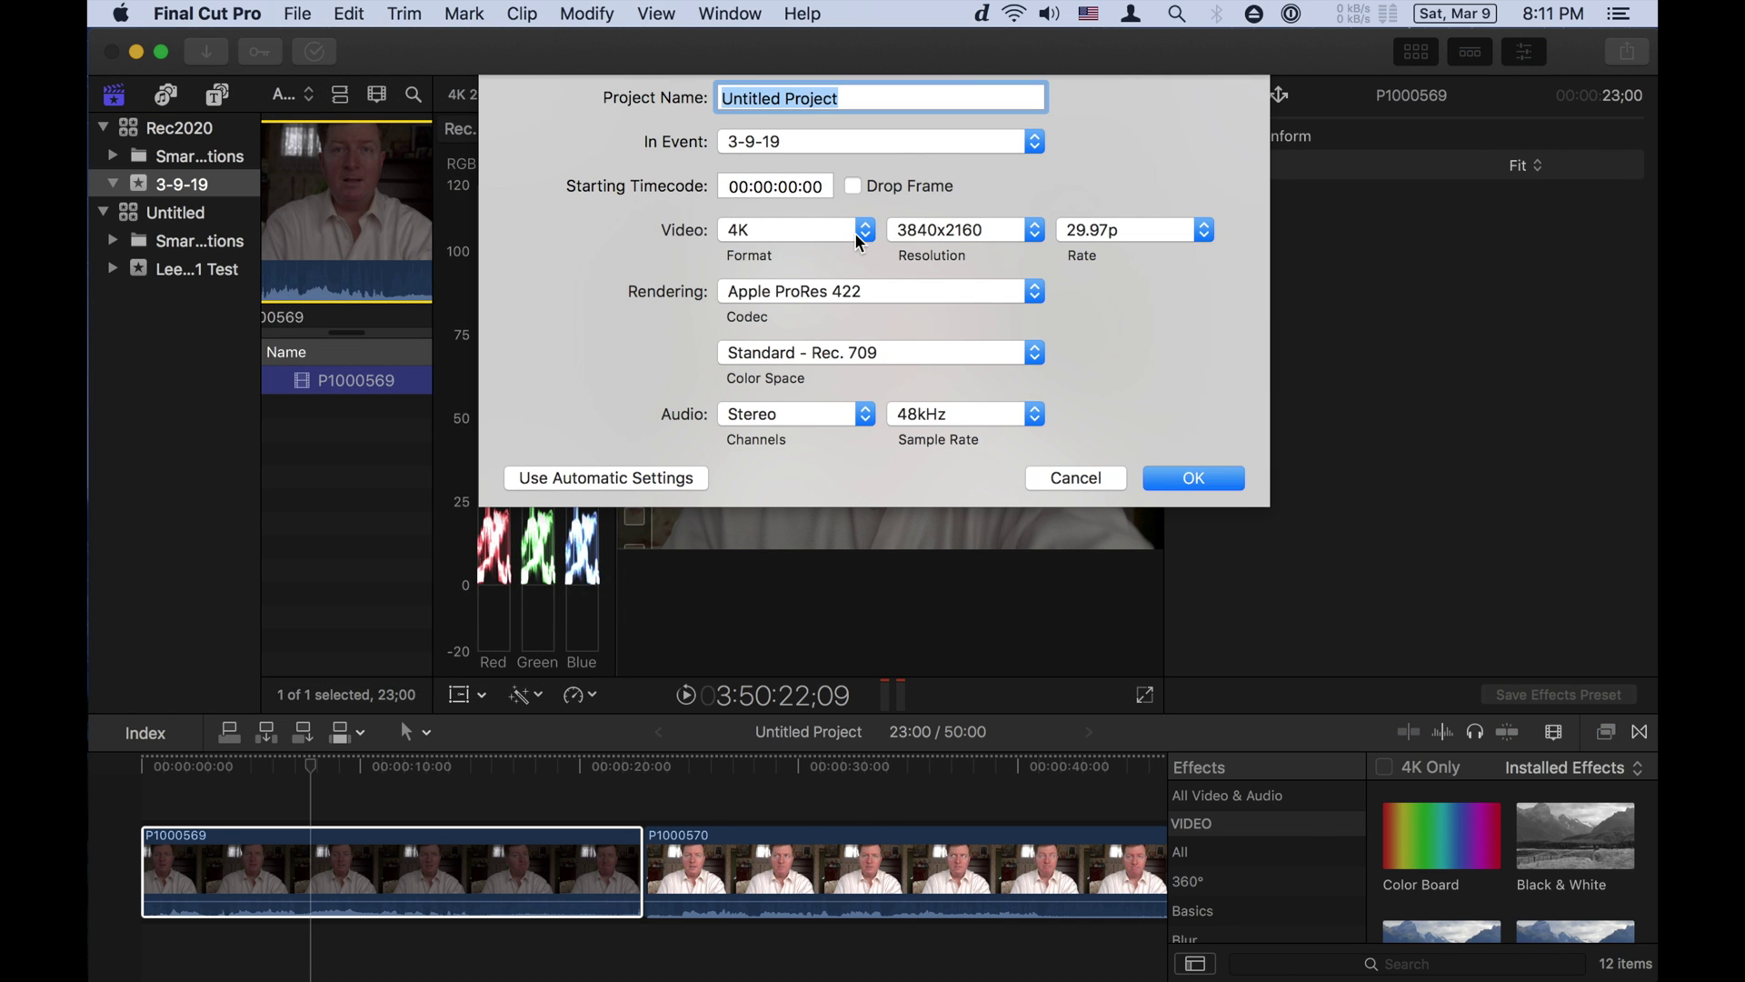
{"action": "left_click", "coordinate": [896, 351]}
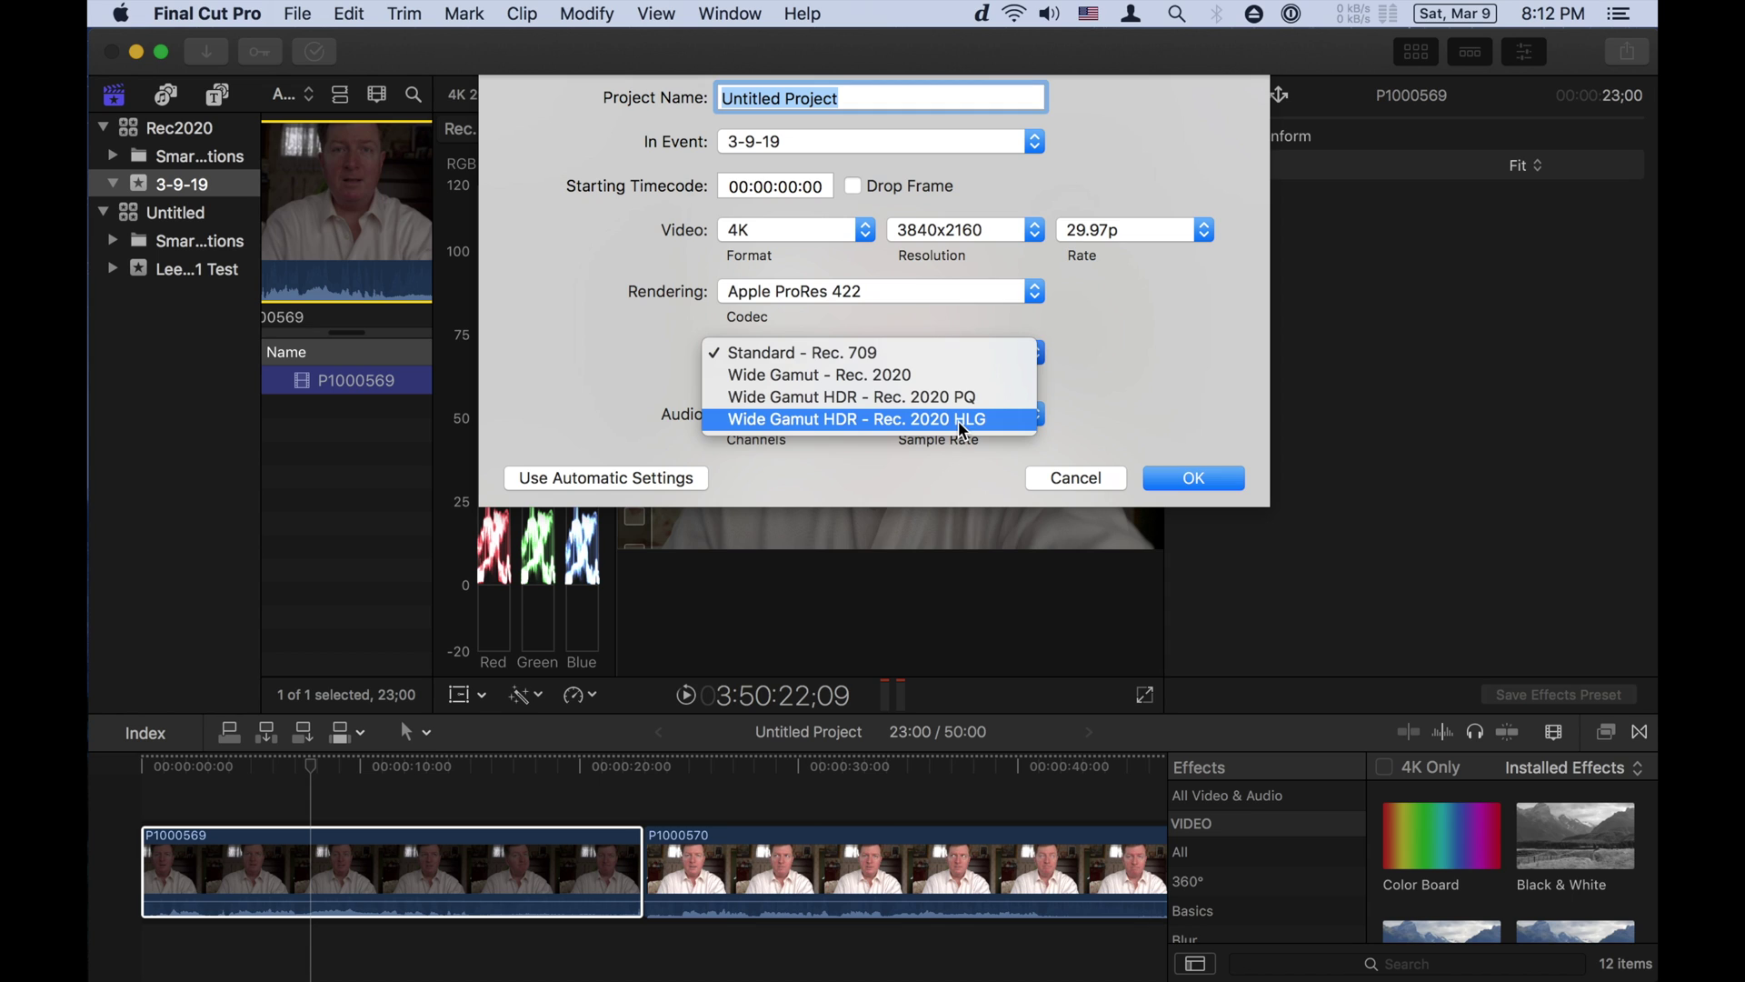
{"action": "left_click", "coordinate": [958, 422]}
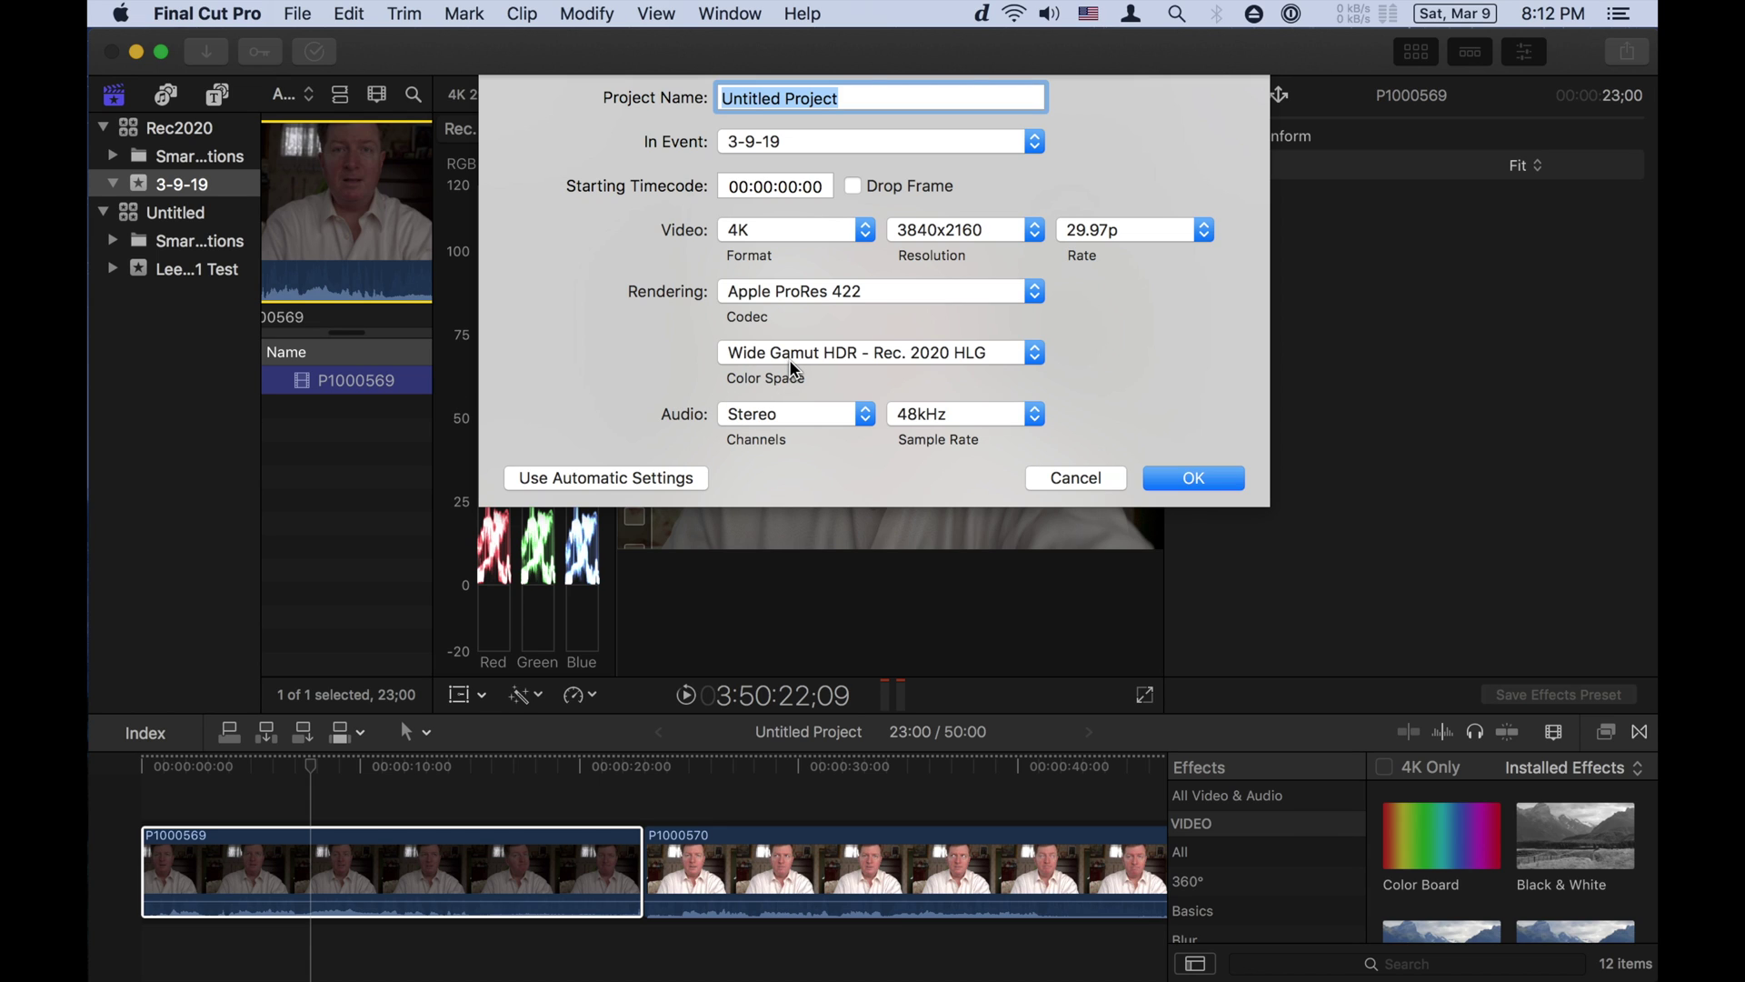
{"action": "mouse_move", "coordinate": [822, 353]}
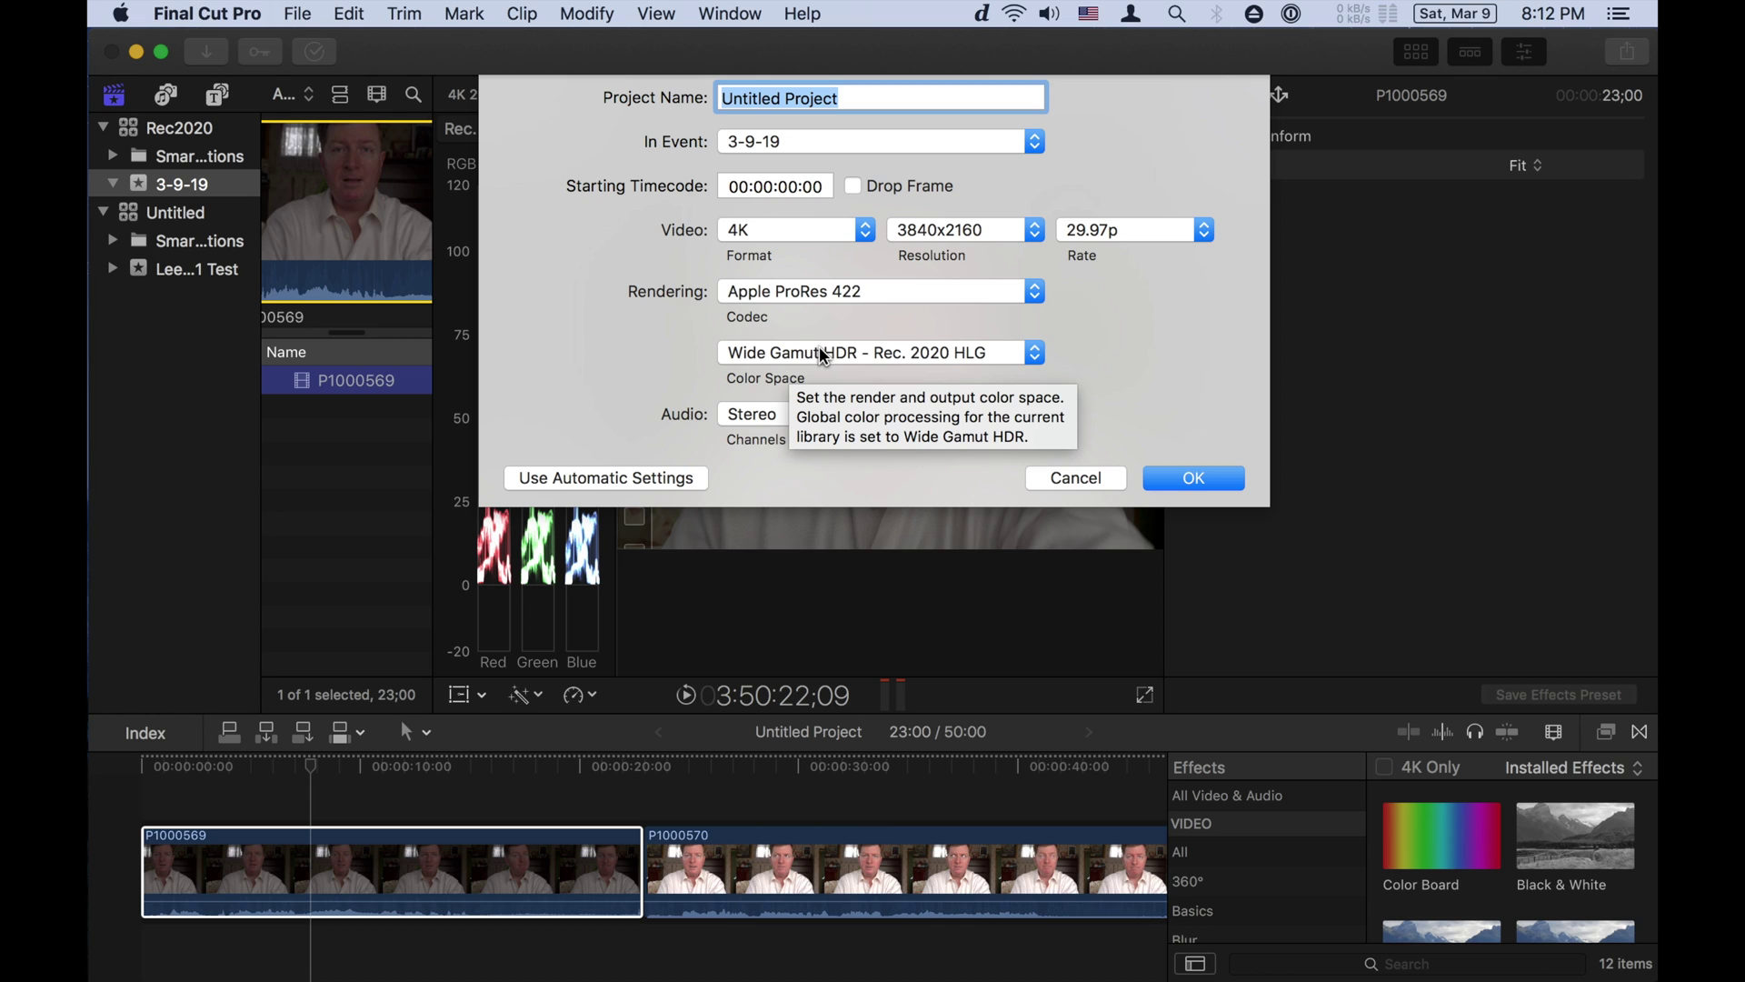
{"action": "left_click", "coordinate": [838, 348]}
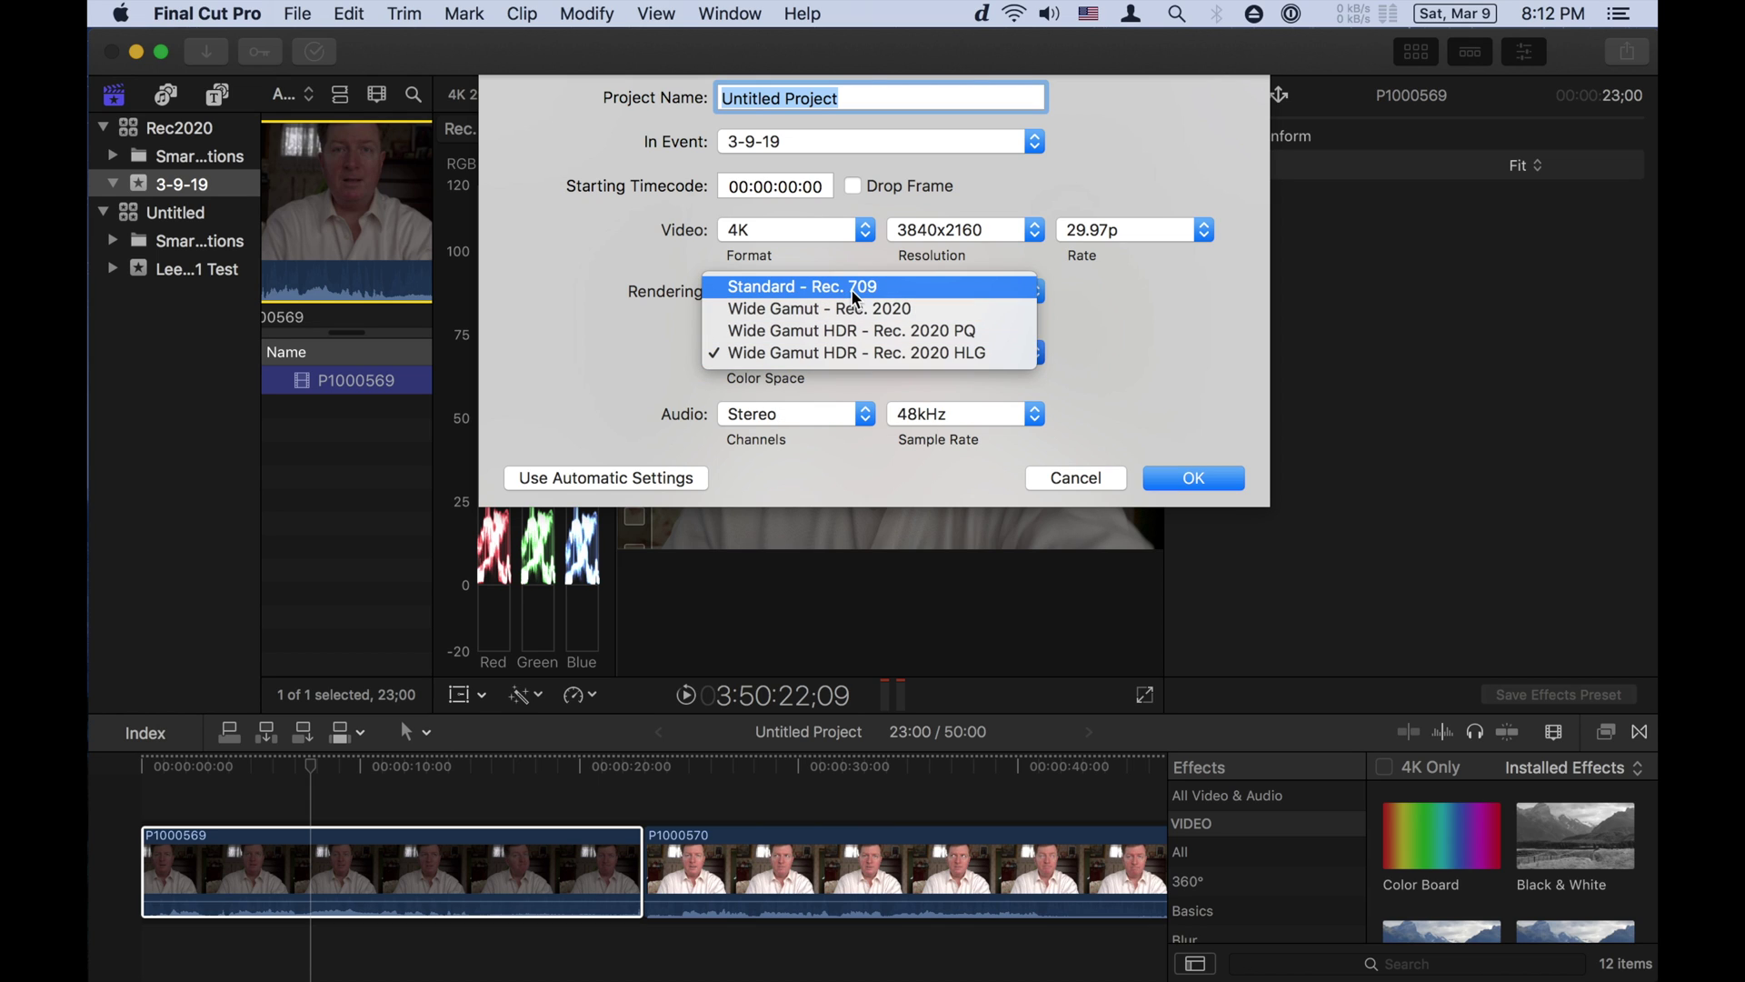
{"action": "left_click", "coordinate": [852, 289]}
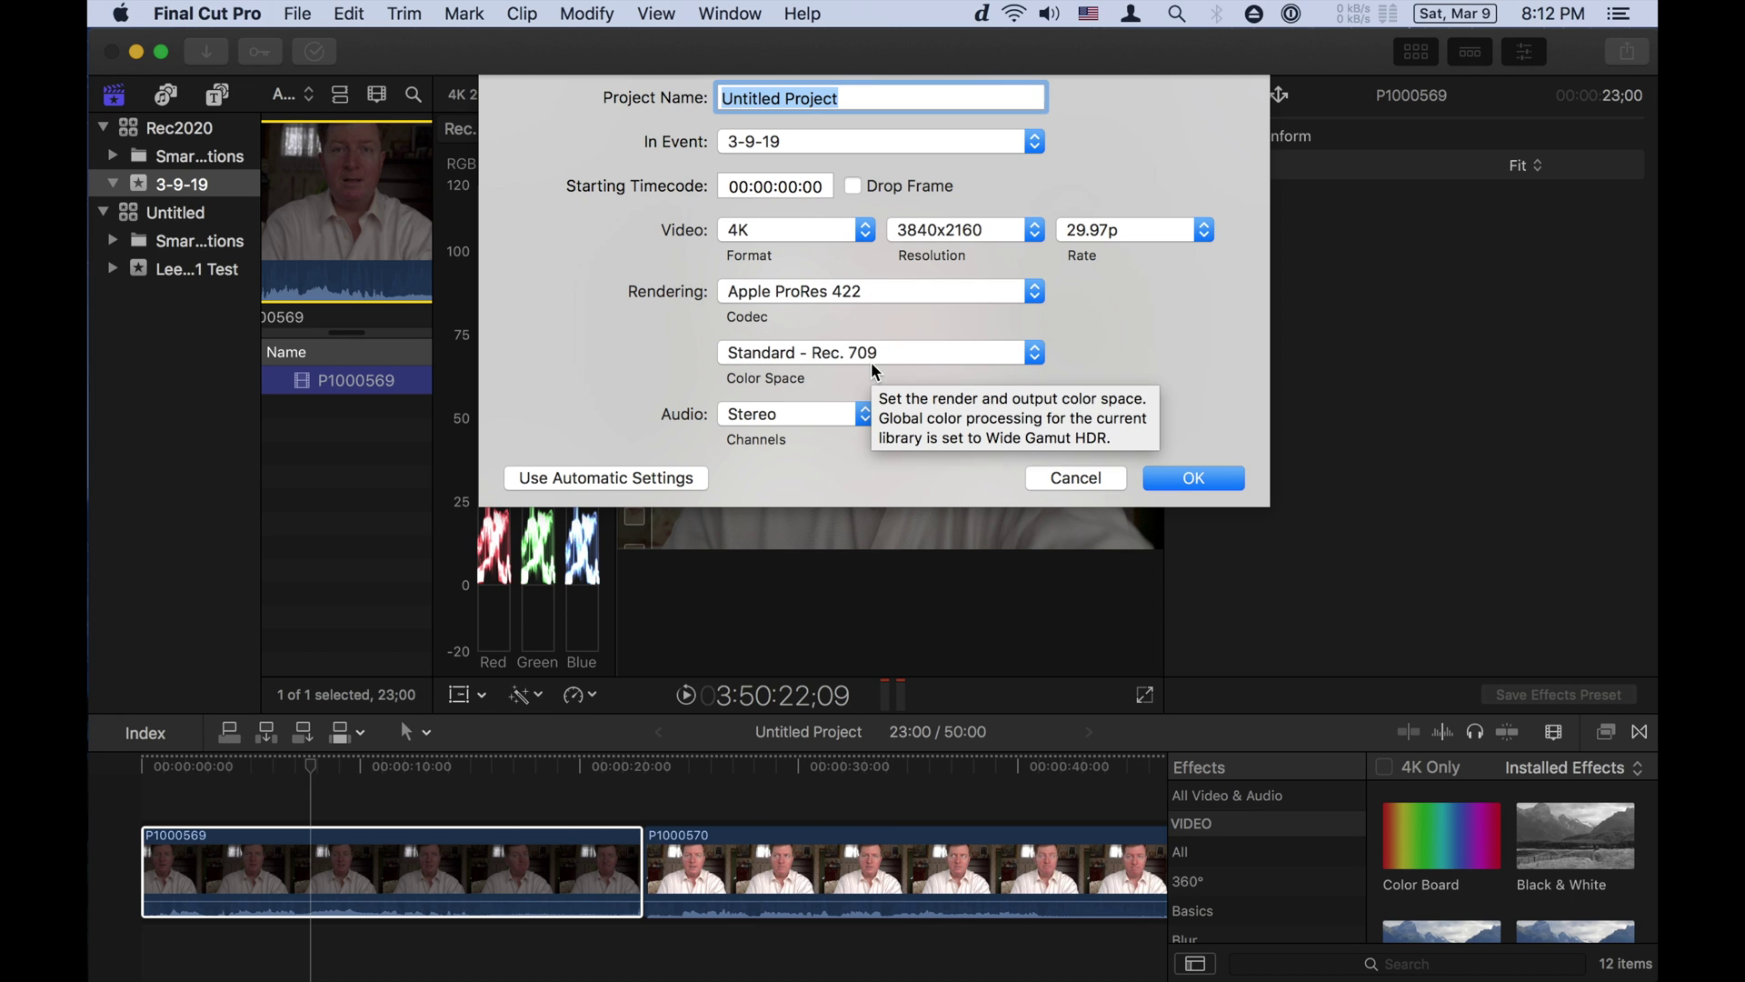
{"action": "left_click", "coordinate": [1177, 476]}
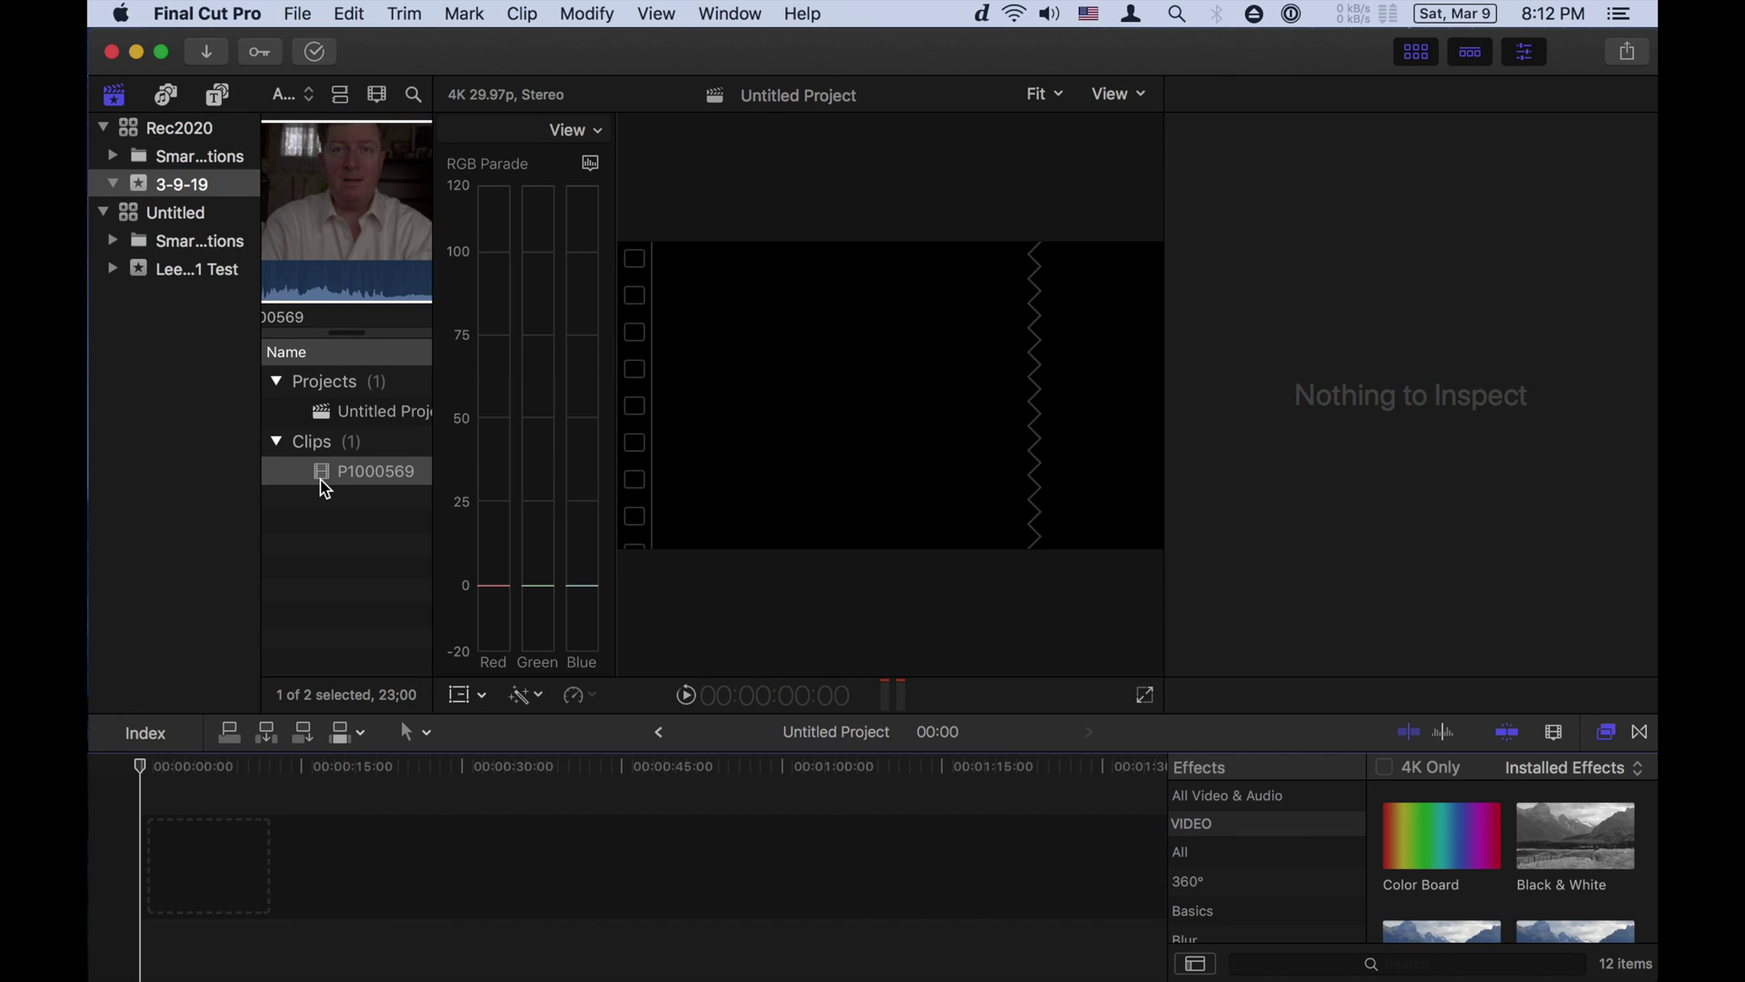
{"action": "left_click_drag", "start_coordinate": [325, 473], "coordinate": [267, 868]}
Set P1000569's camera LUT to Leeming LUT One - Panasonic HLG for Rec709 v801
{"action": "left_click", "coordinate": [242, 771]}
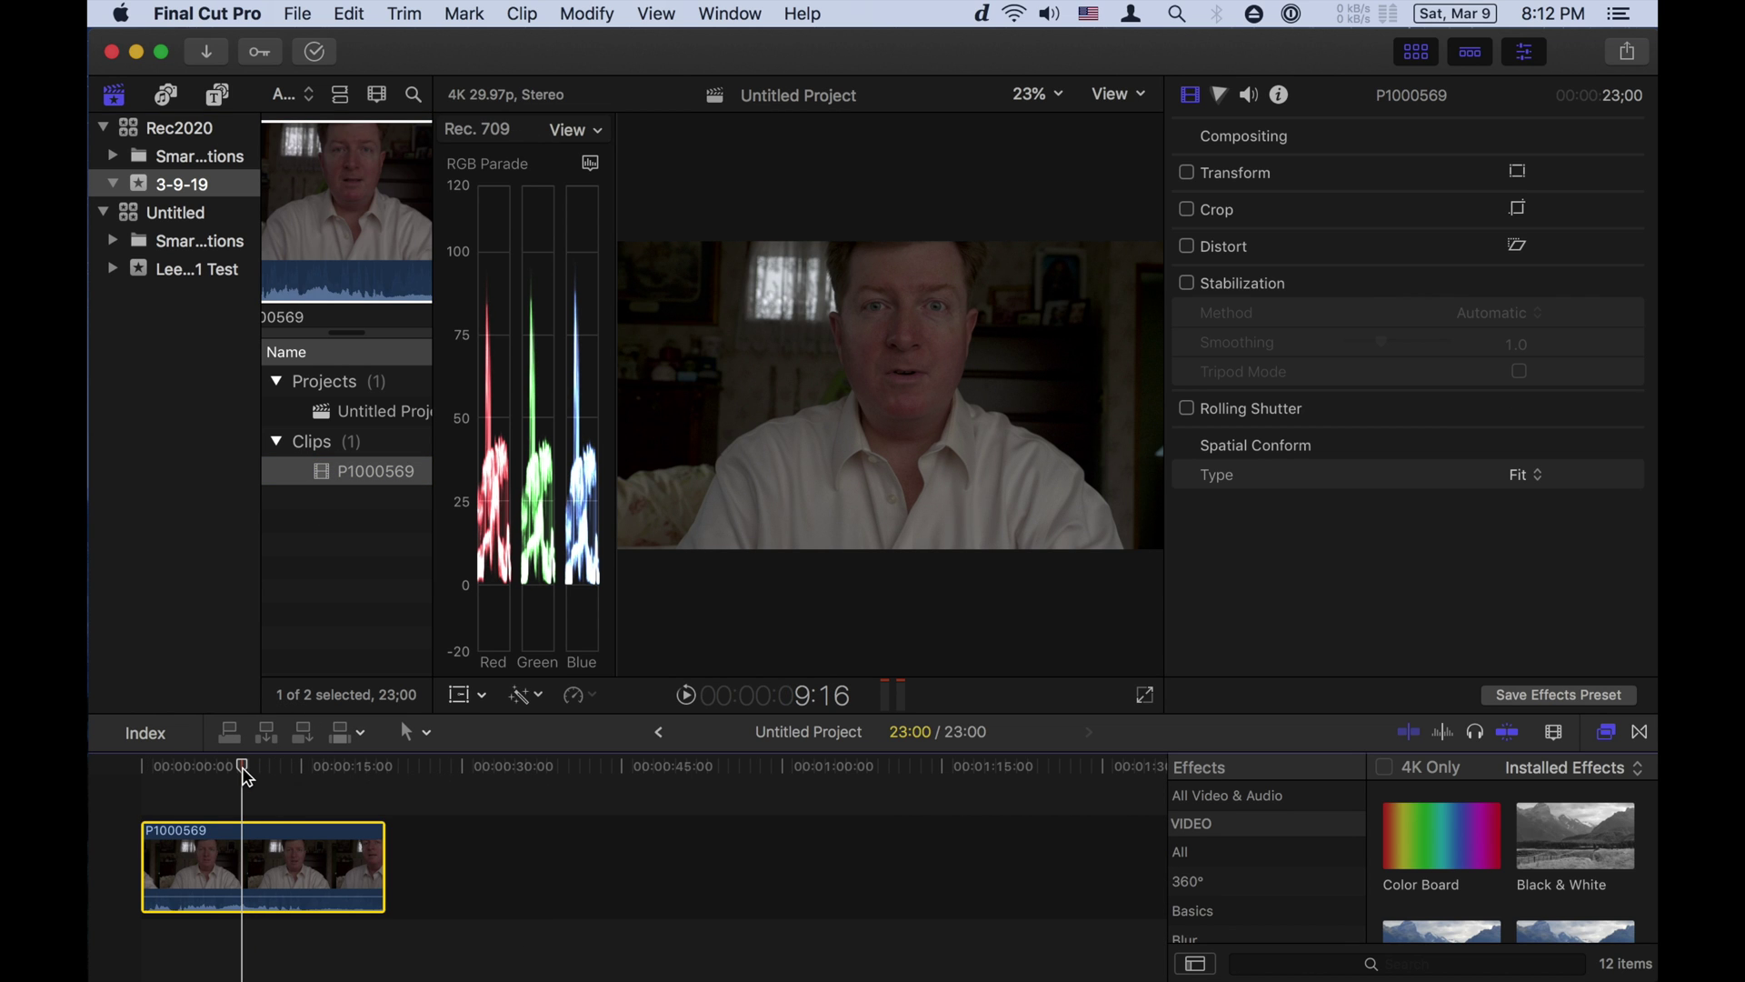
{"action": "left_click", "coordinate": [1279, 96]}
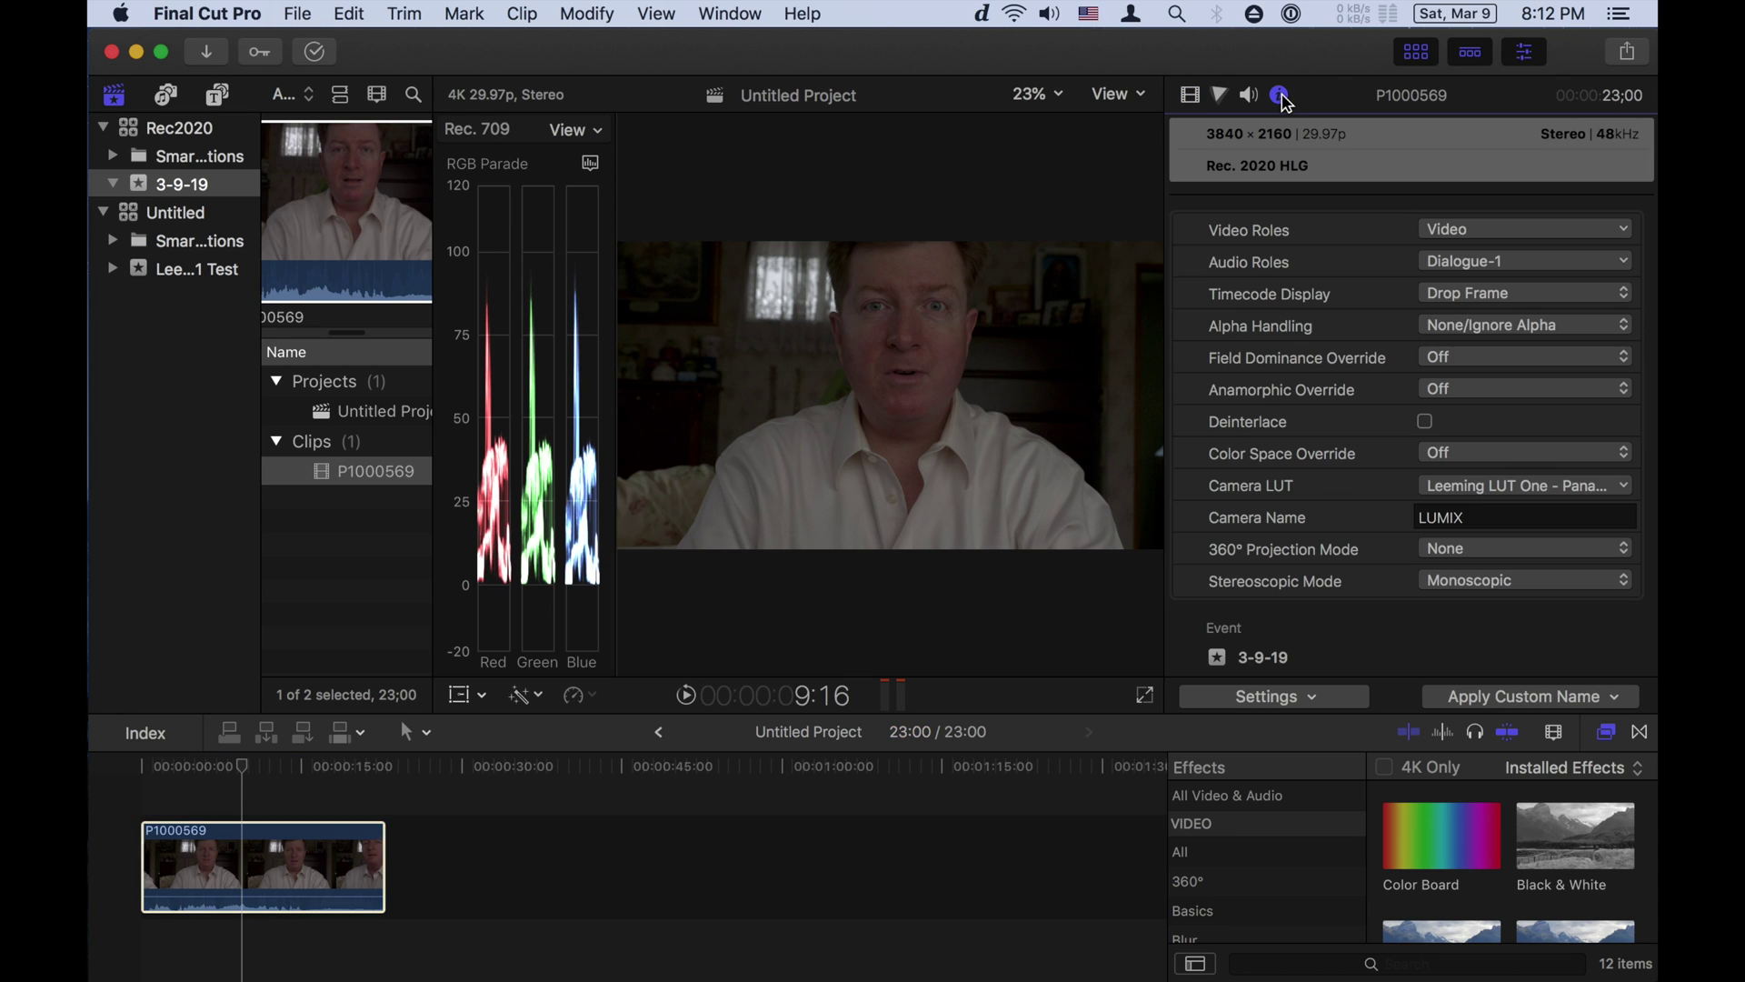
{"action": "left_click", "coordinate": [1481, 491]}
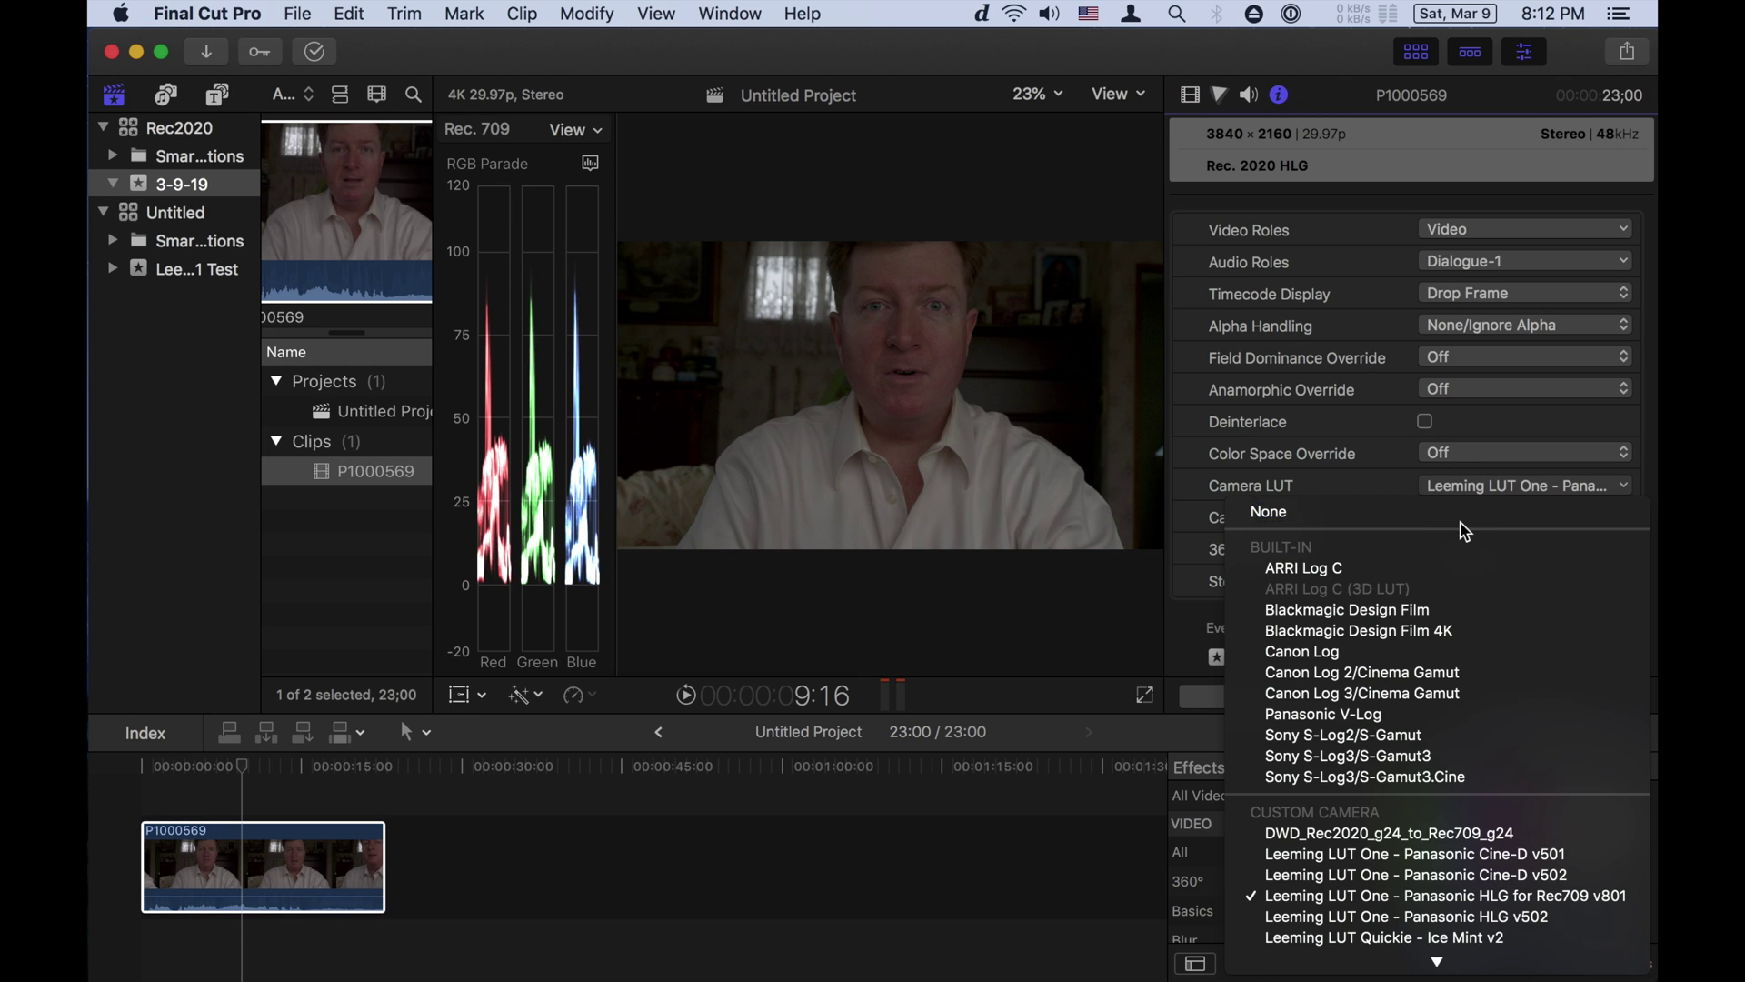
{"action": "left_click", "coordinate": [1456, 514]}
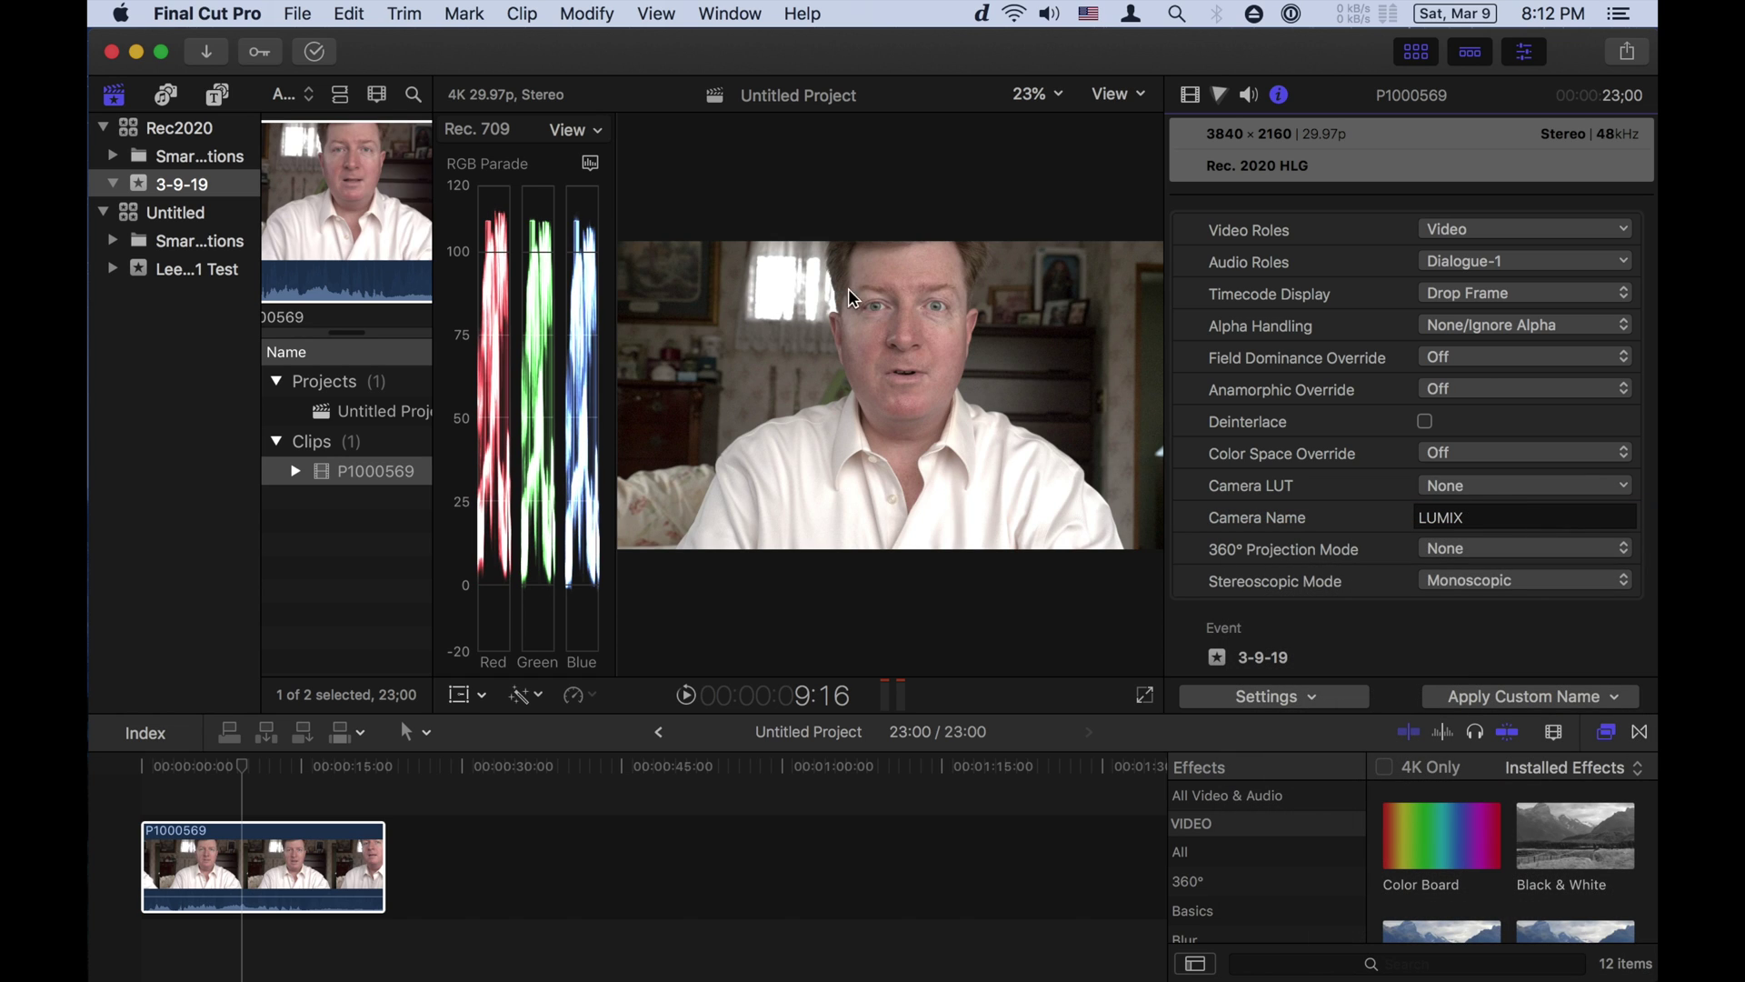
{"action": "left_click", "coordinate": [1468, 492]}
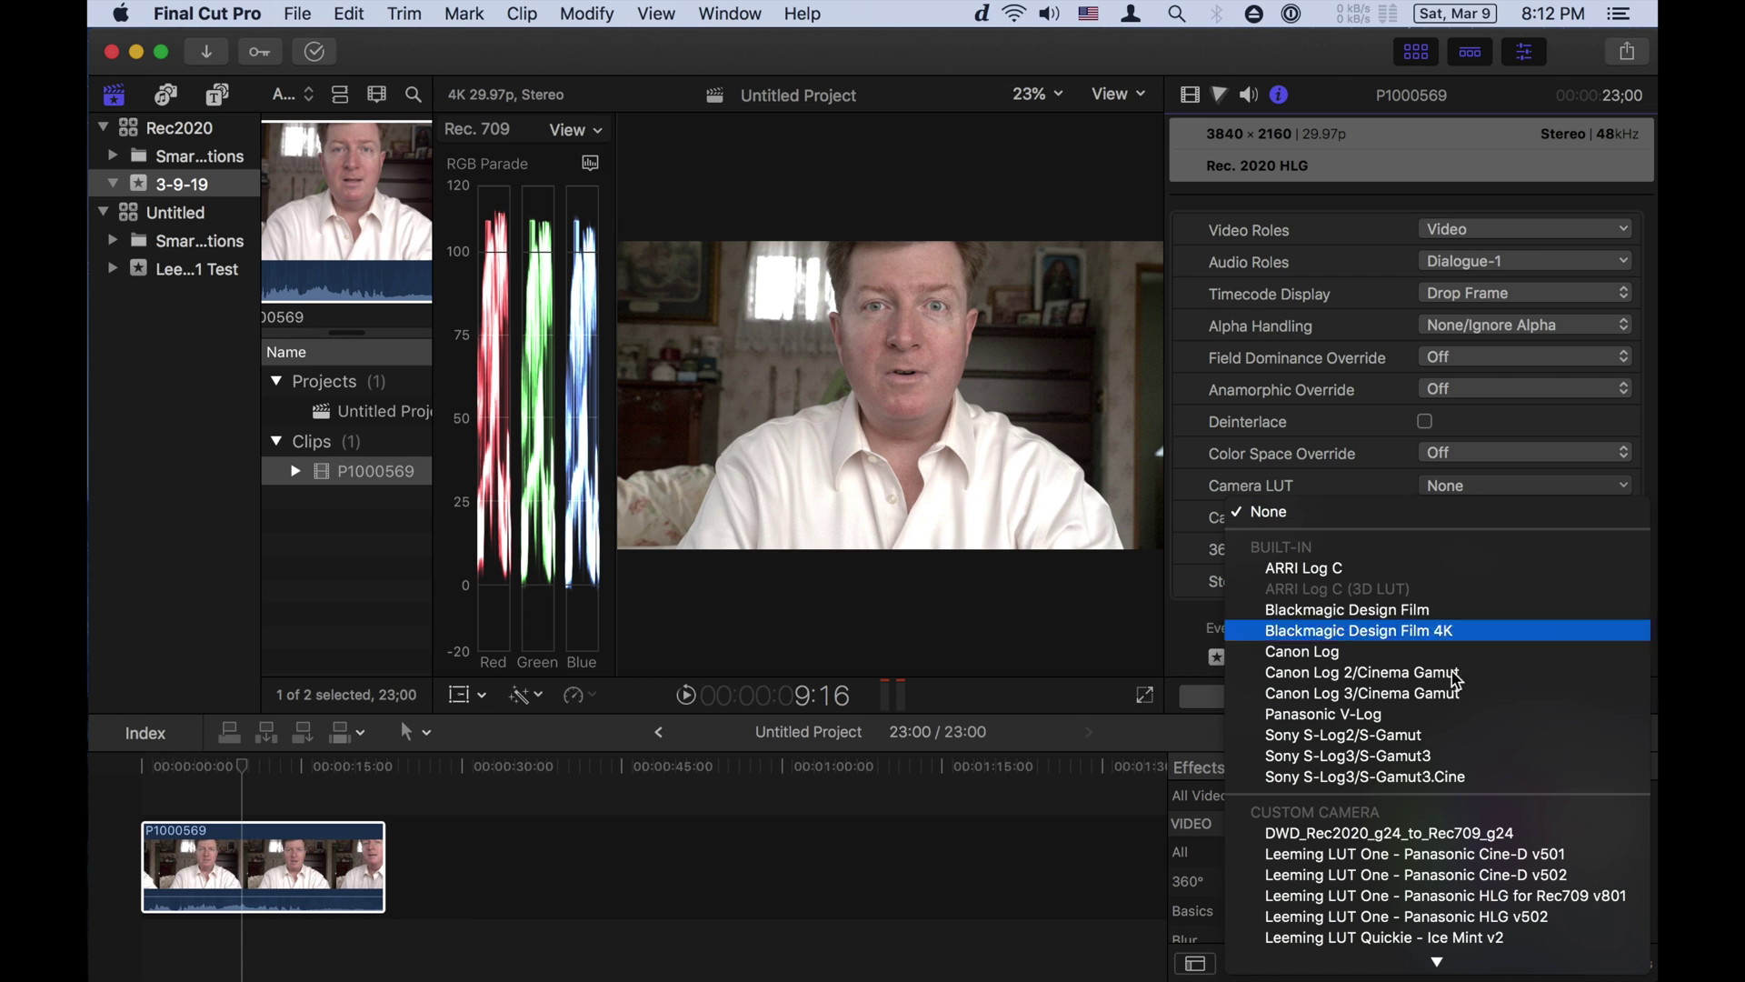
{"action": "left_click", "coordinate": [1459, 896]}
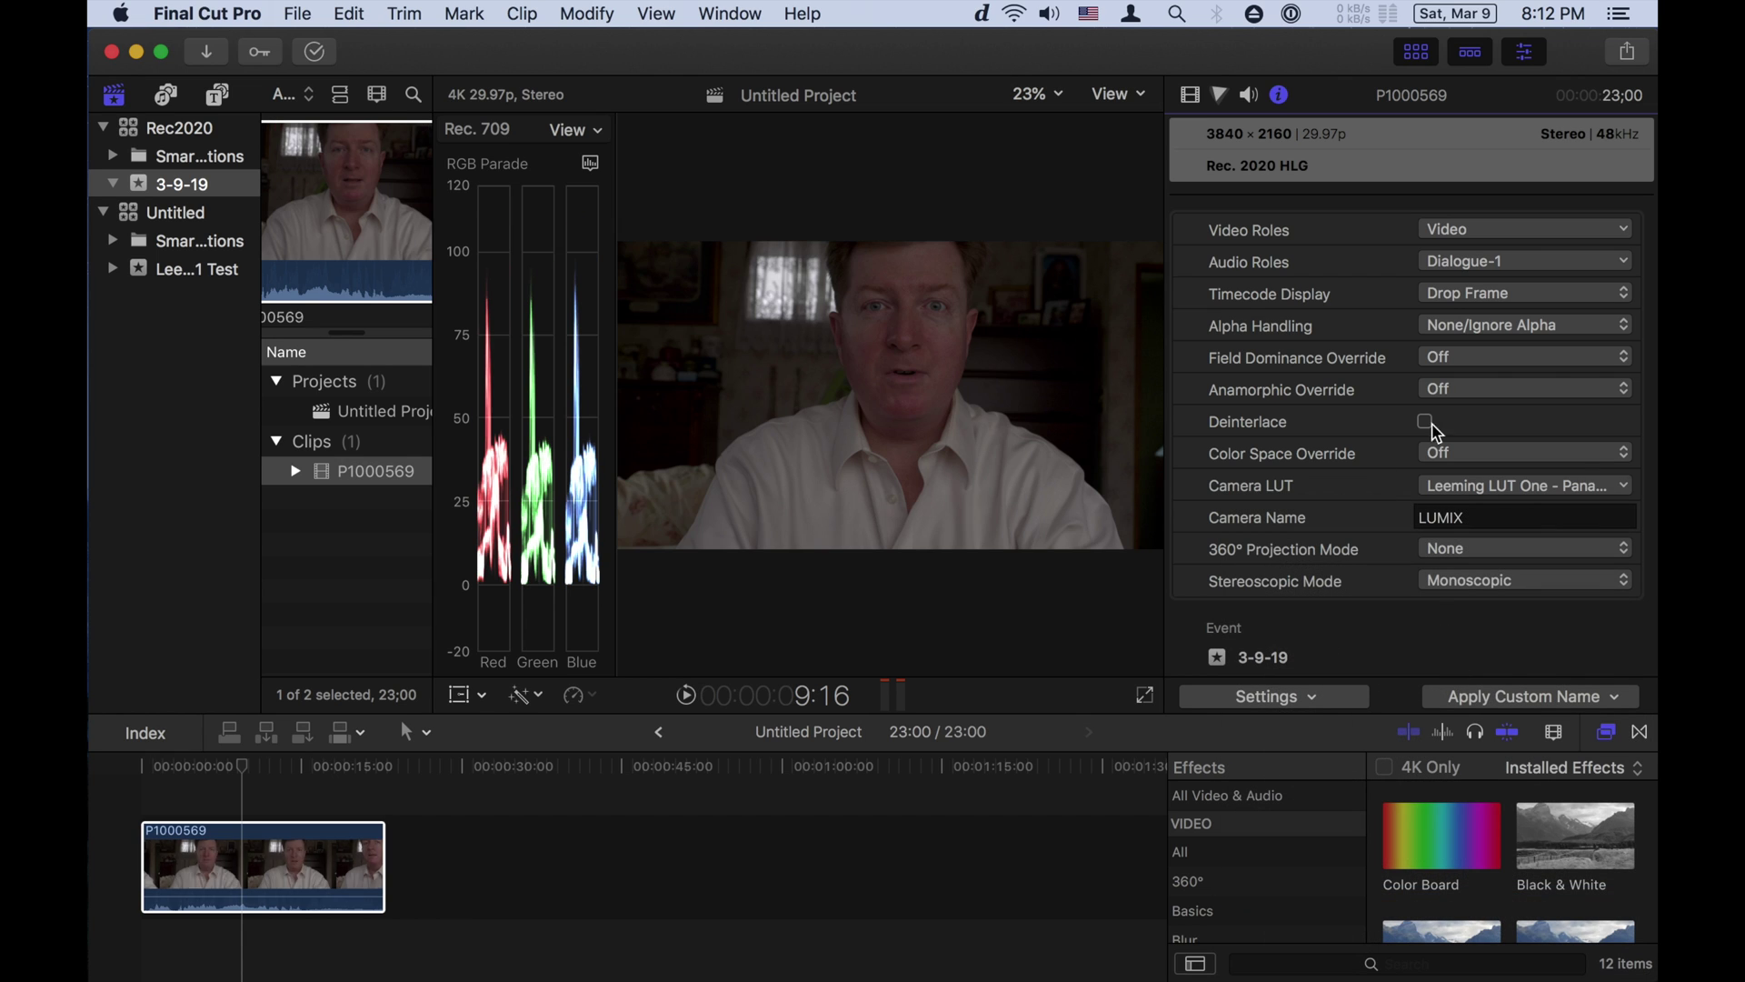
Toggle P1000569's colour space override between Off and Rec. 709, ending on Rec. 709
{"action": "left_click", "coordinate": [1473, 458]}
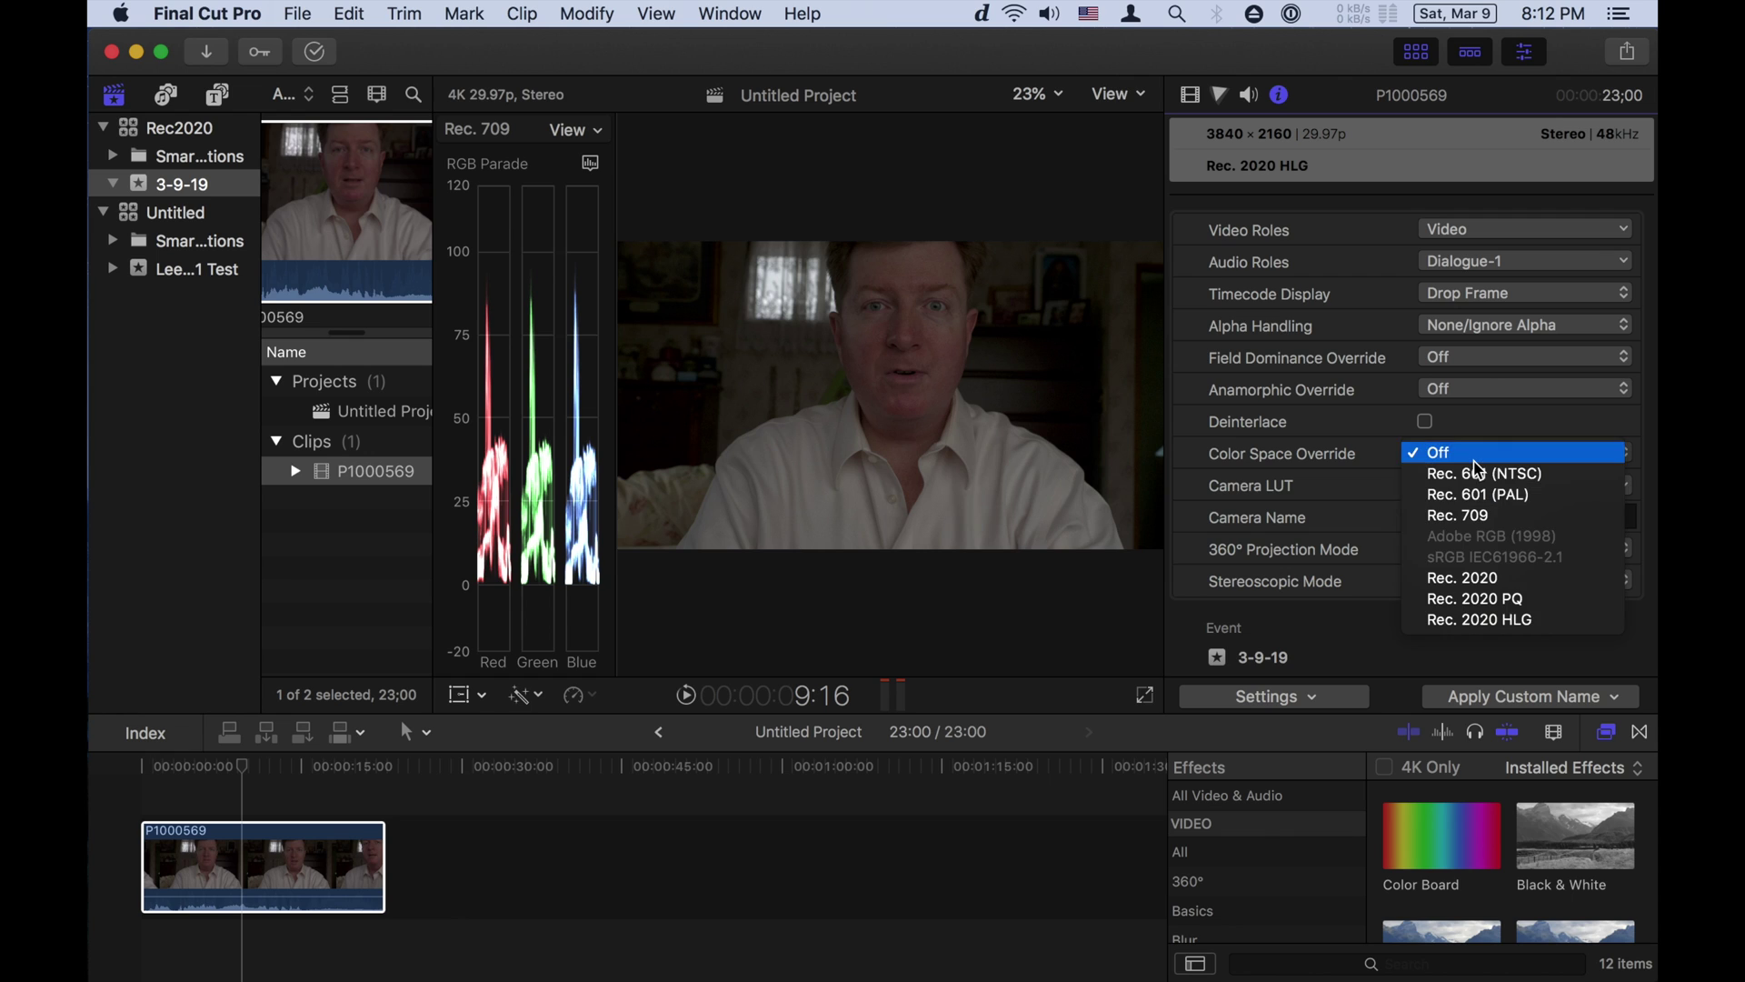
{"action": "left_click", "coordinate": [1482, 521]}
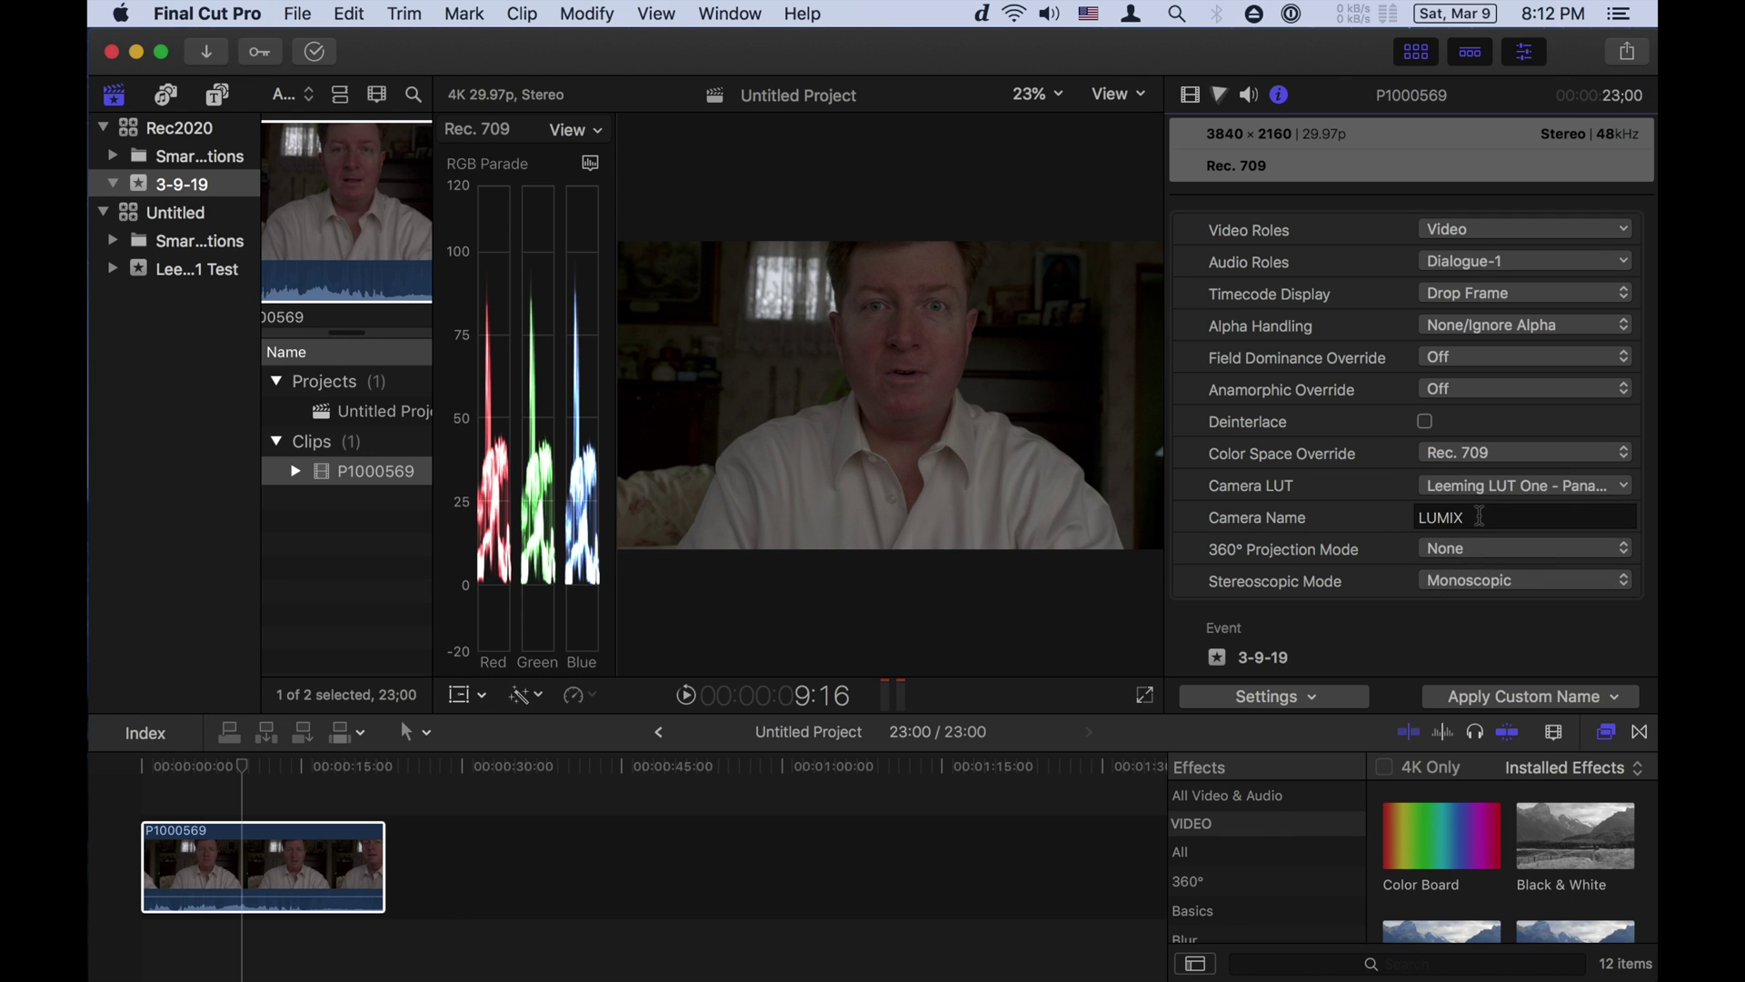
{"action": "left_click", "coordinate": [1478, 464]}
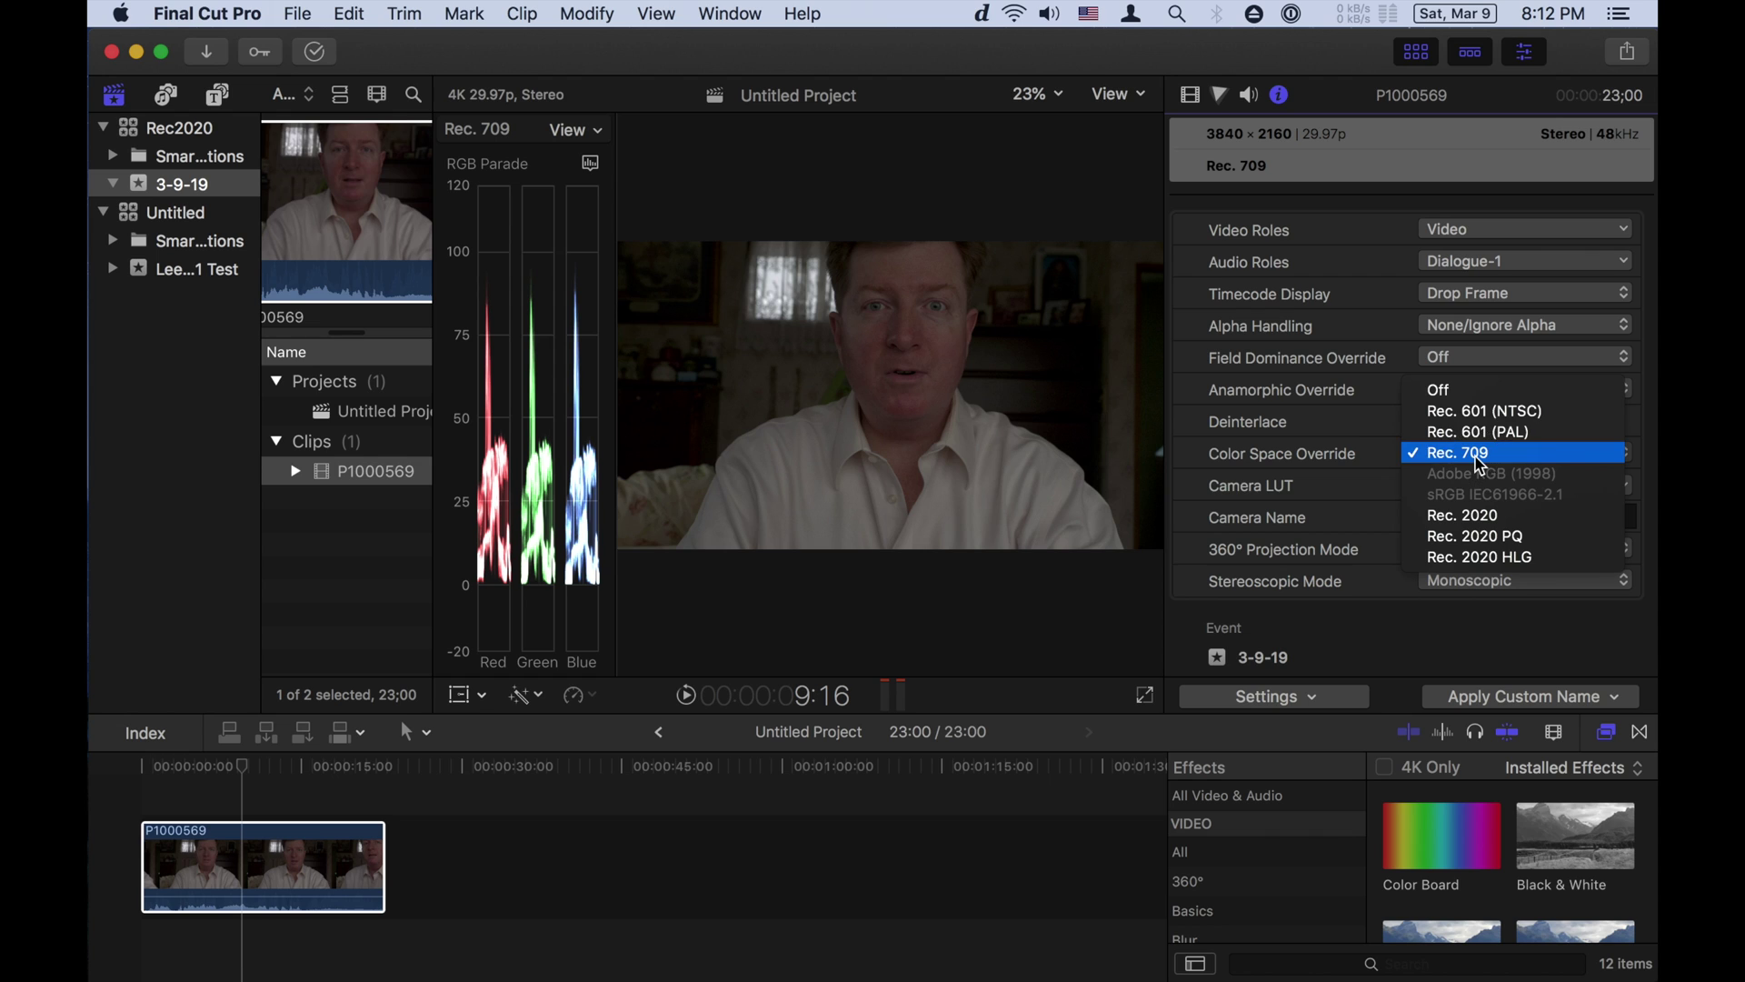
{"action": "left_click", "coordinate": [1474, 396]}
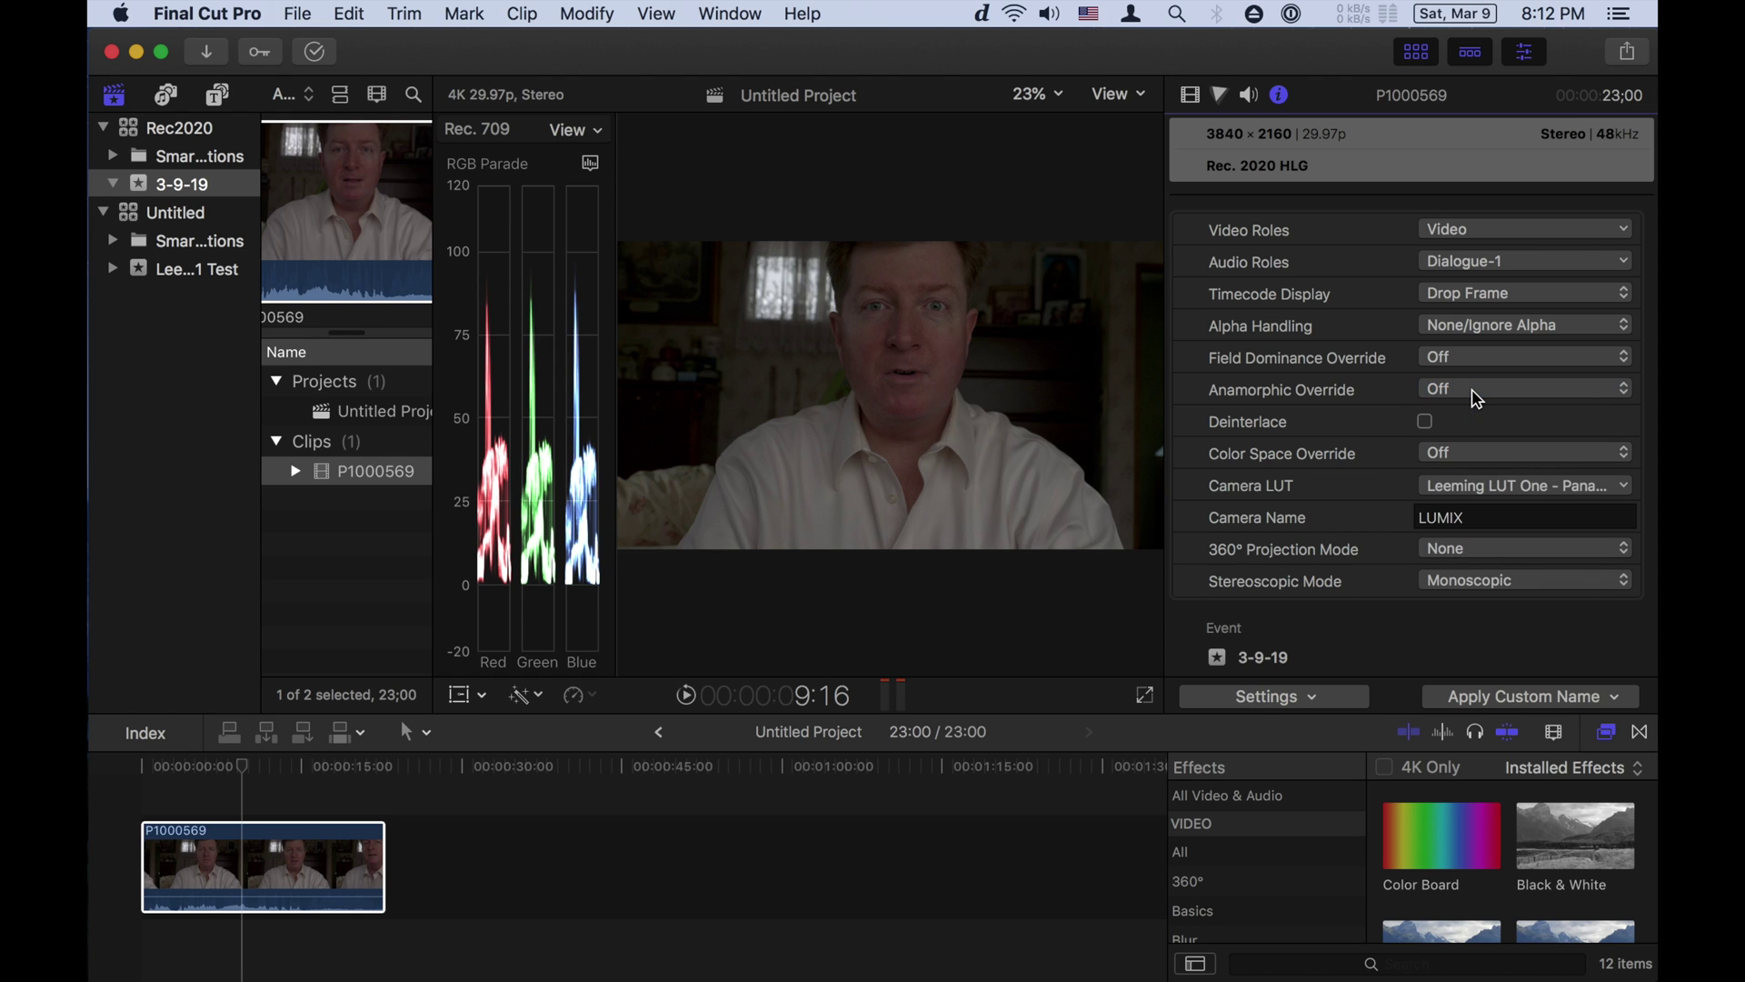
{"action": "left_click", "coordinate": [1479, 456]}
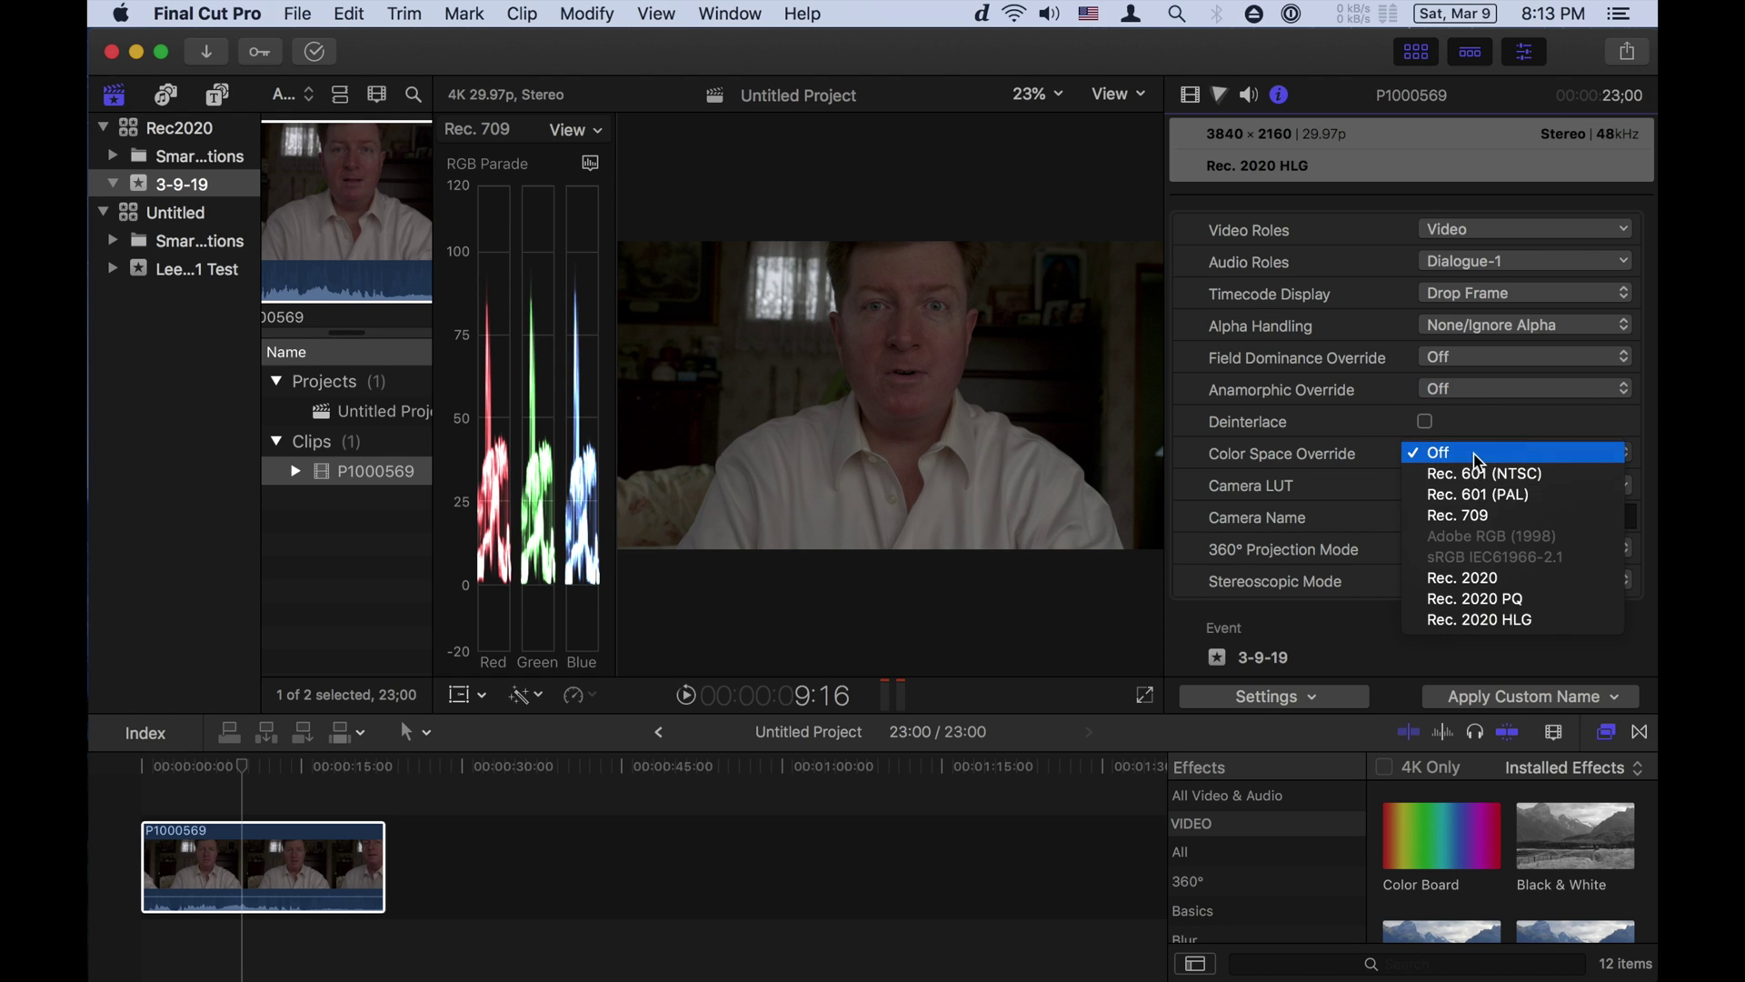
{"action": "left_click", "coordinate": [1478, 519]}
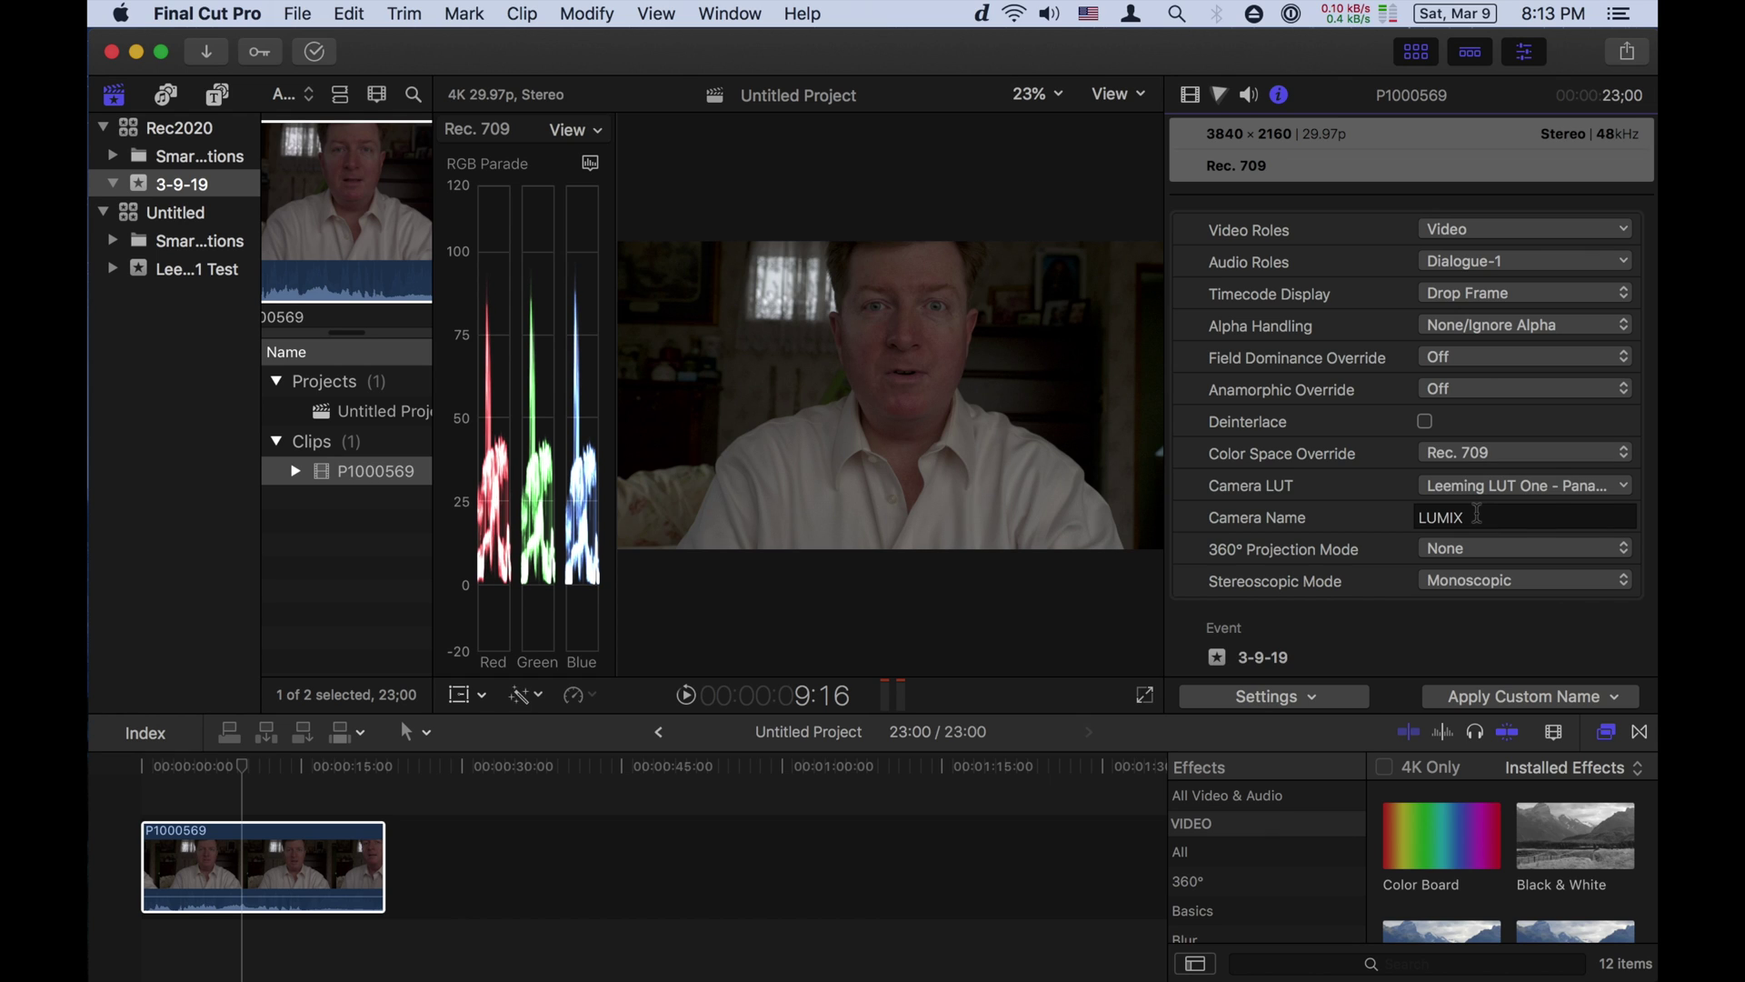
{"action": "left_click", "coordinate": [1472, 453]}
{"action": "left_click", "coordinate": [1466, 391]}
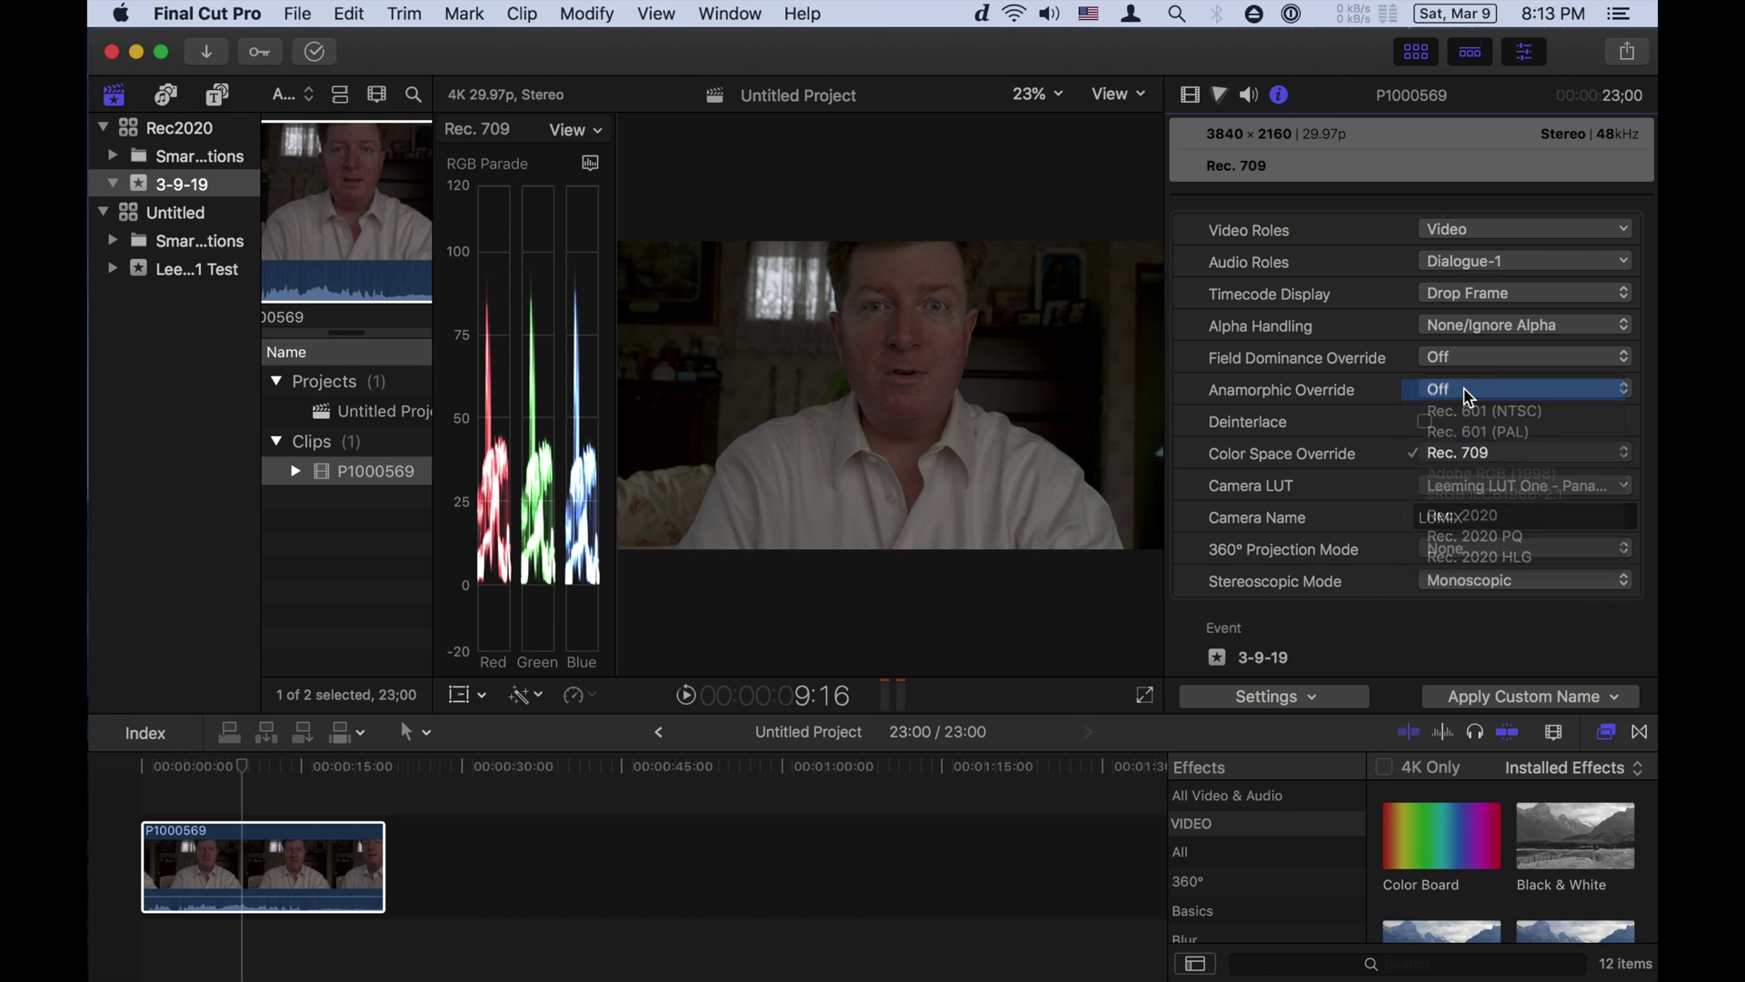
{"action": "left_click", "coordinate": [1472, 452]}
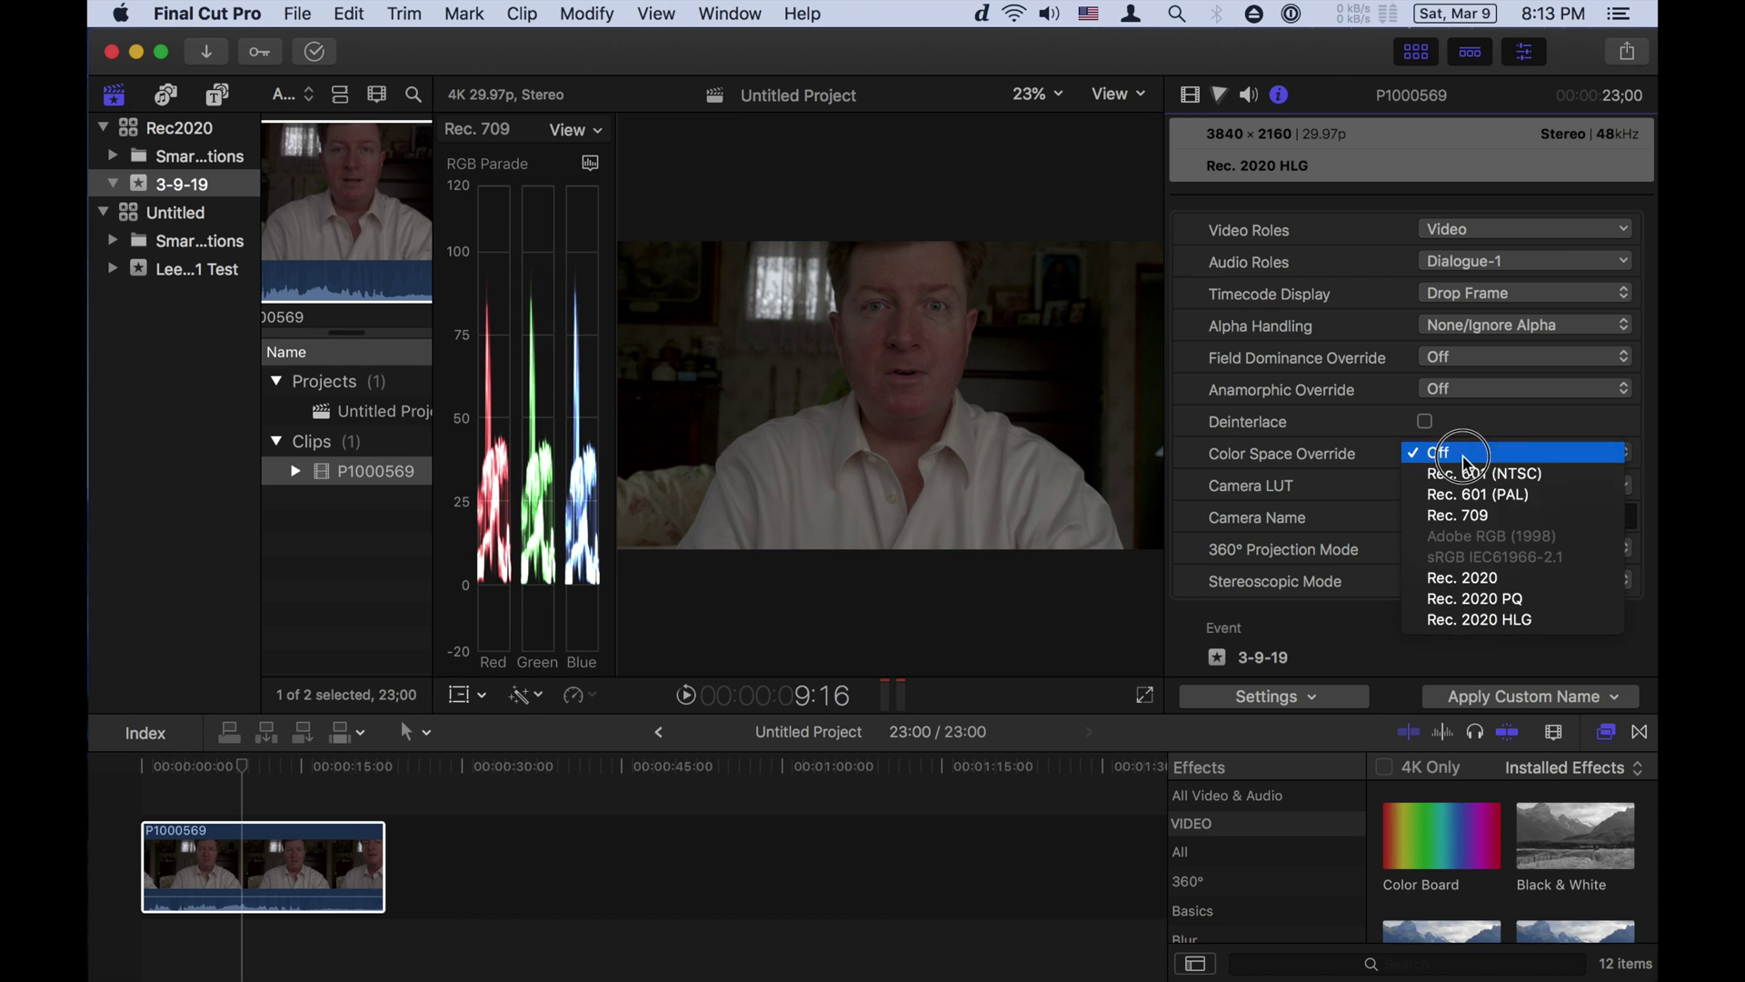
{"action": "left_click", "coordinate": [1466, 519]}
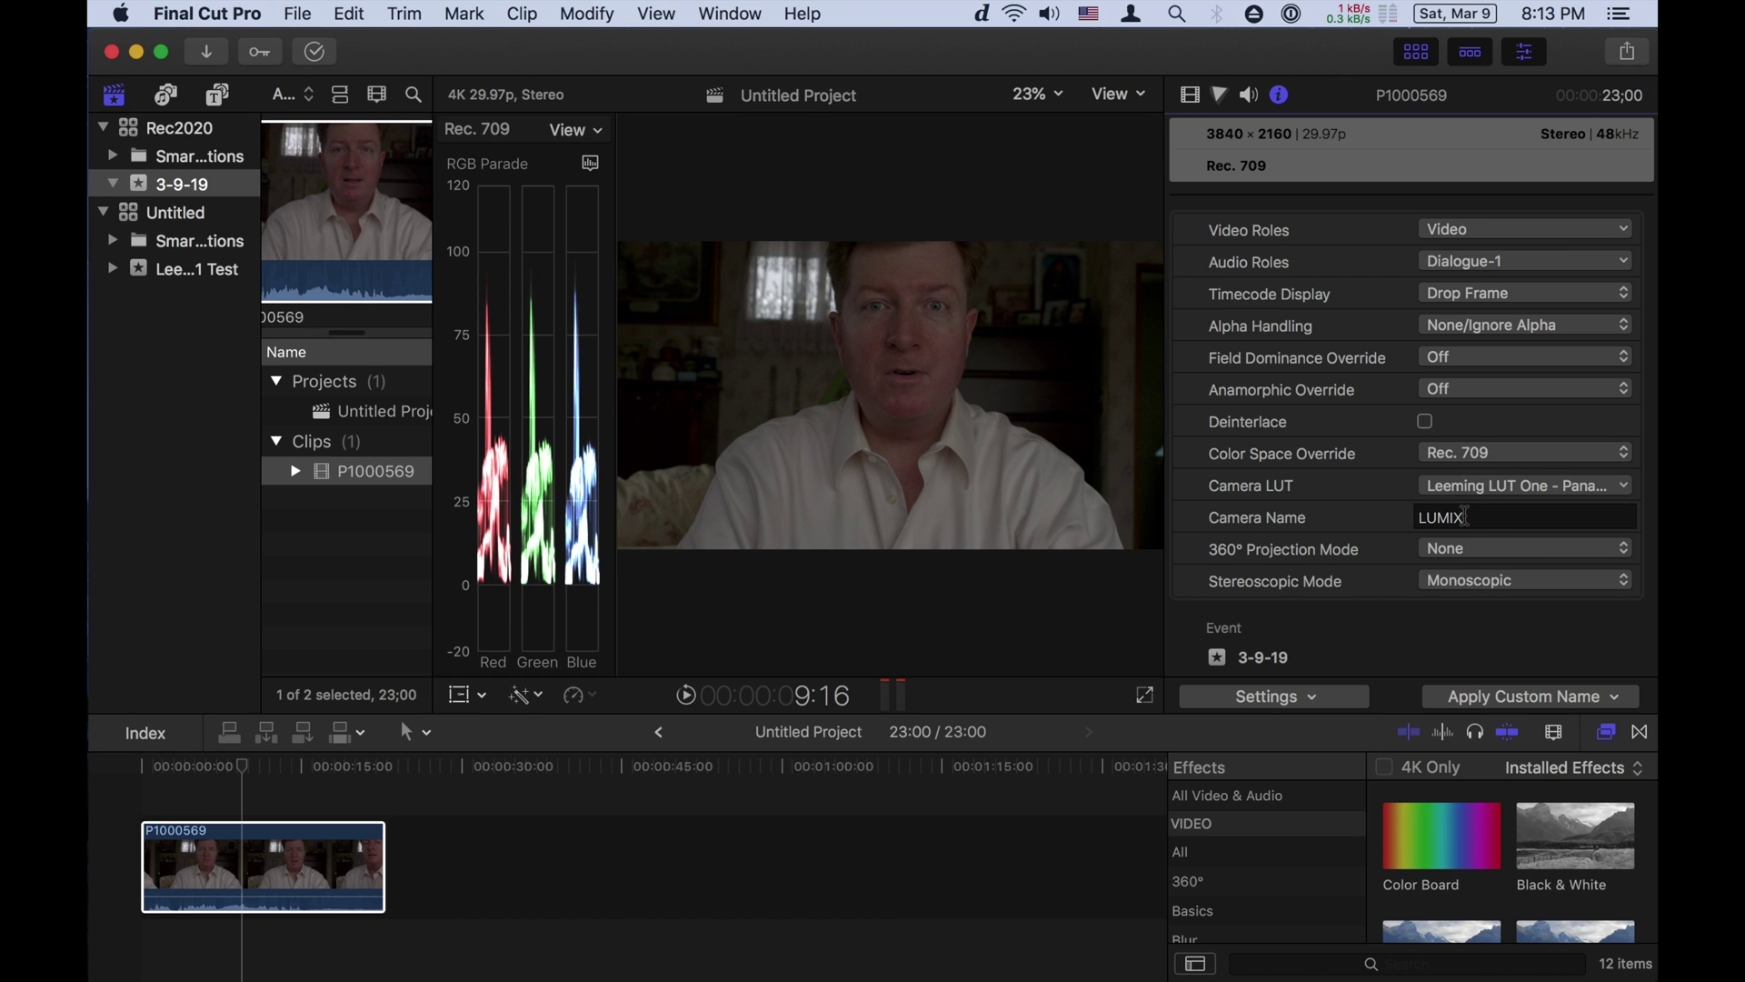
{"action": "left_click", "coordinate": [1483, 460]}
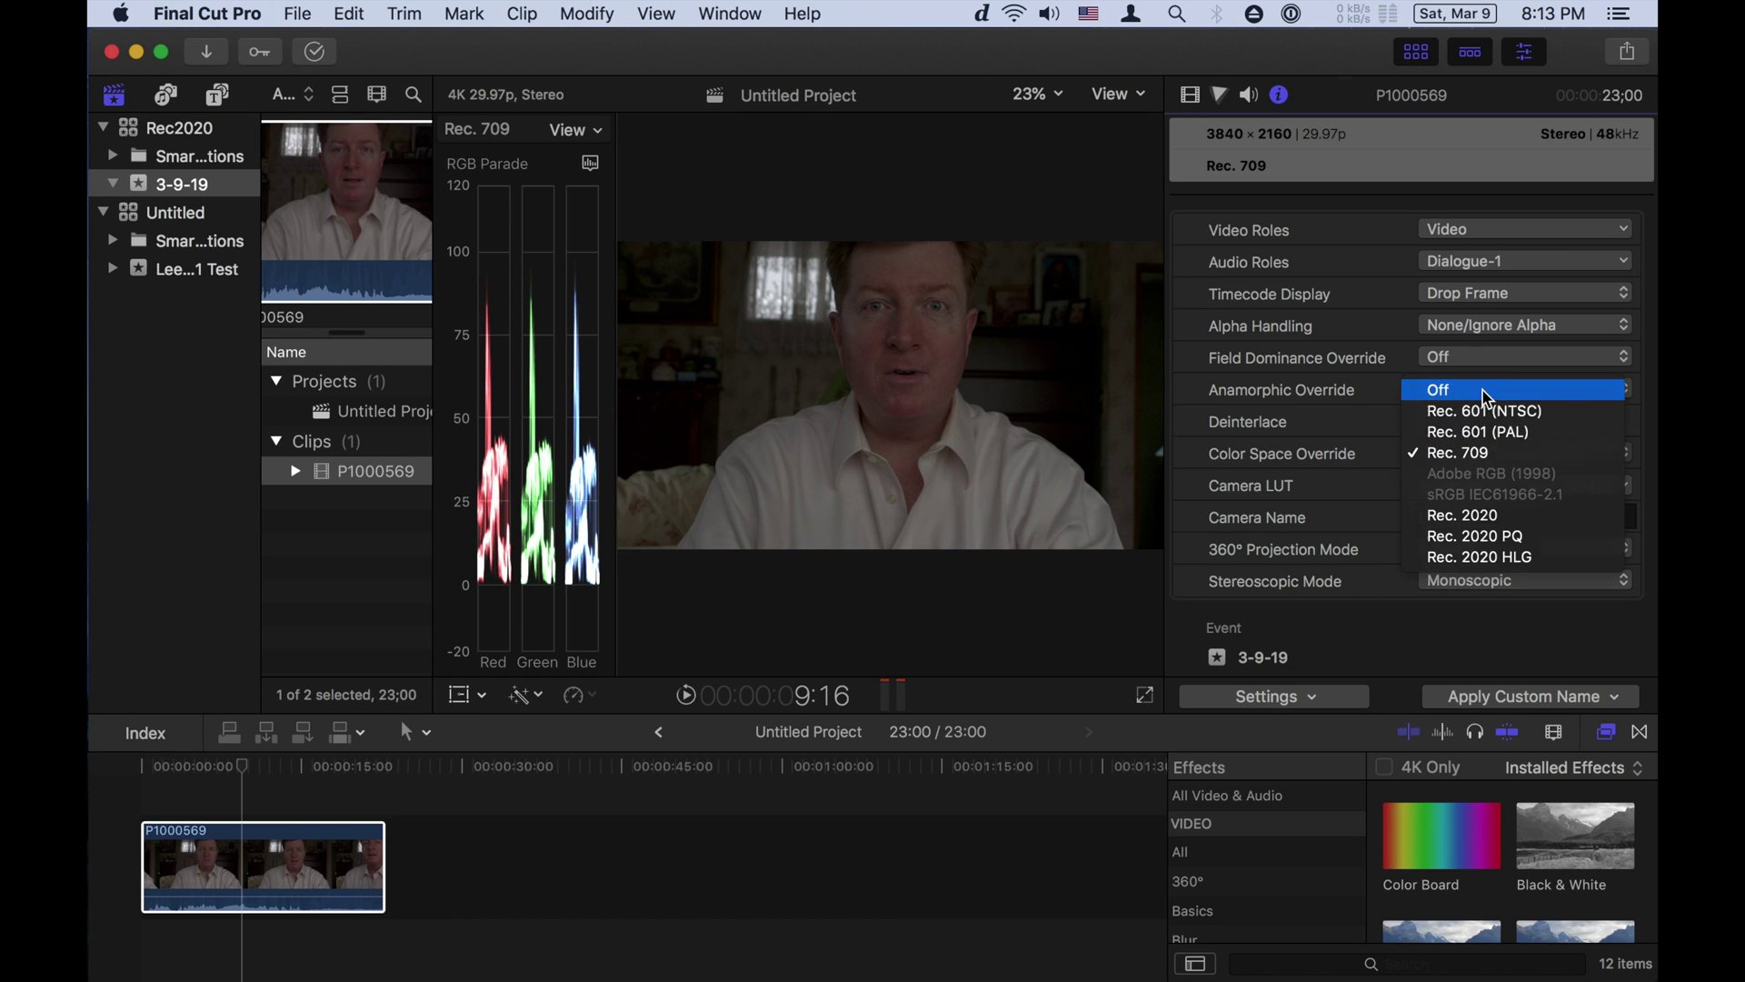
{"action": "left_click", "coordinate": [1484, 391]}
{"action": "left_click", "coordinate": [1483, 451]}
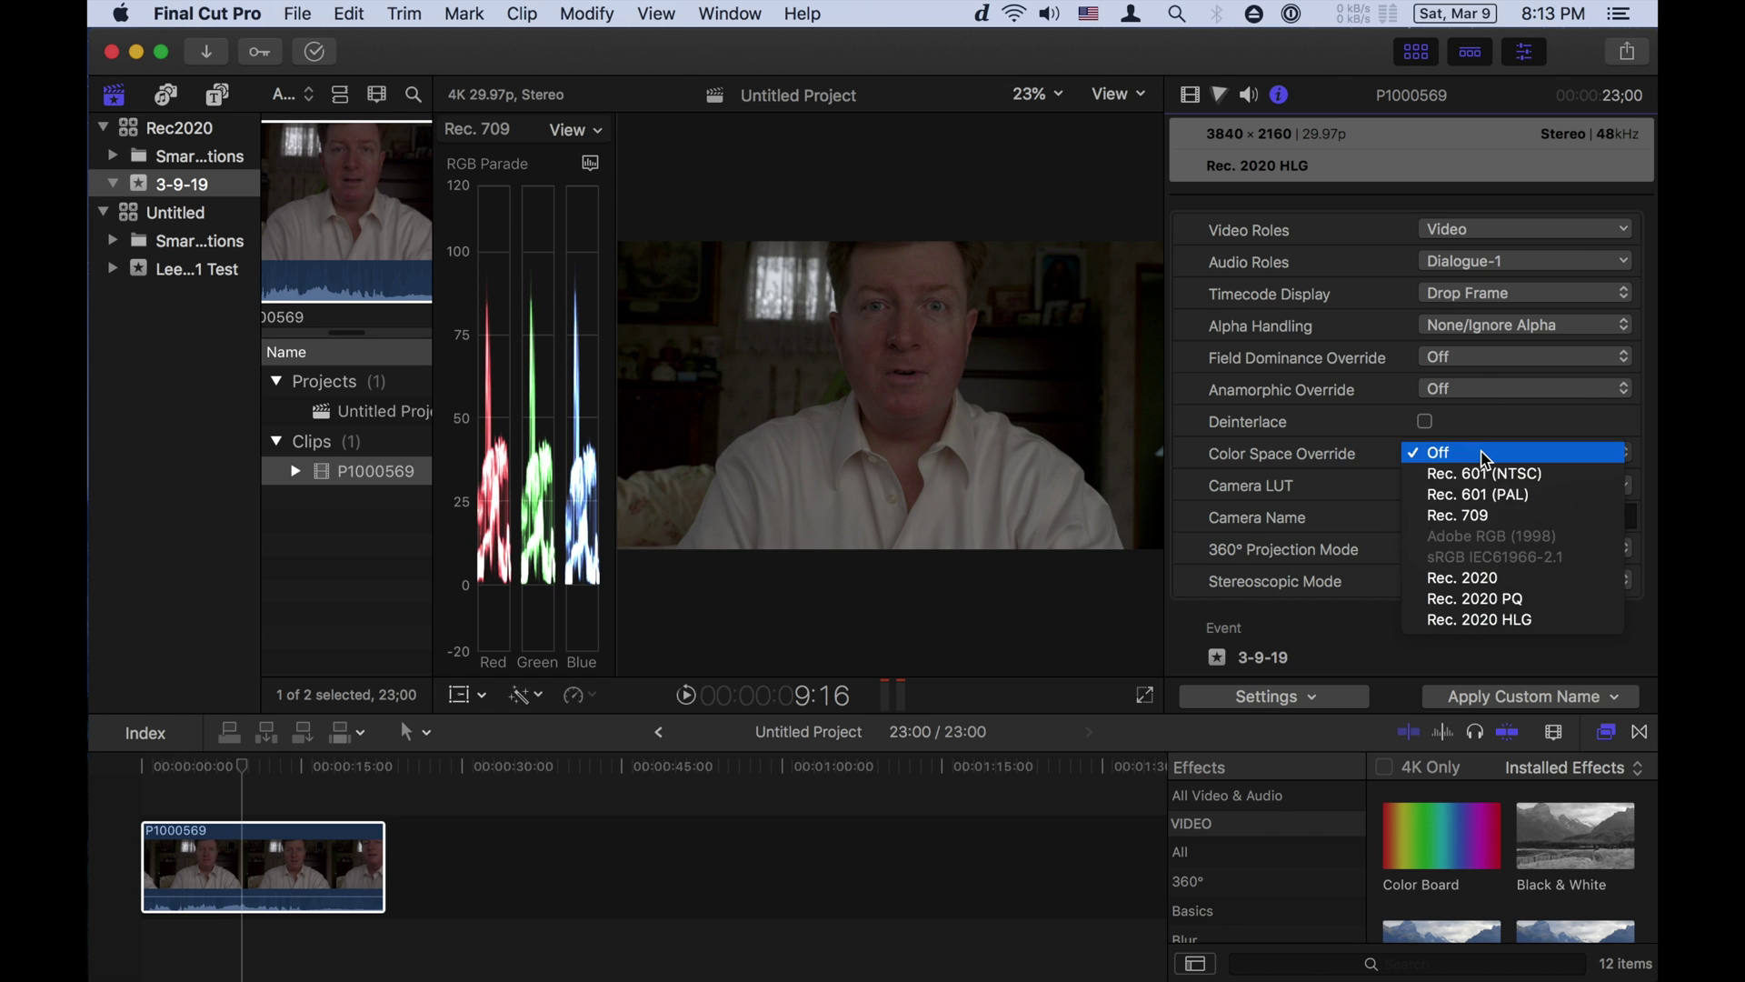
{"action": "left_click", "coordinate": [1484, 512]}
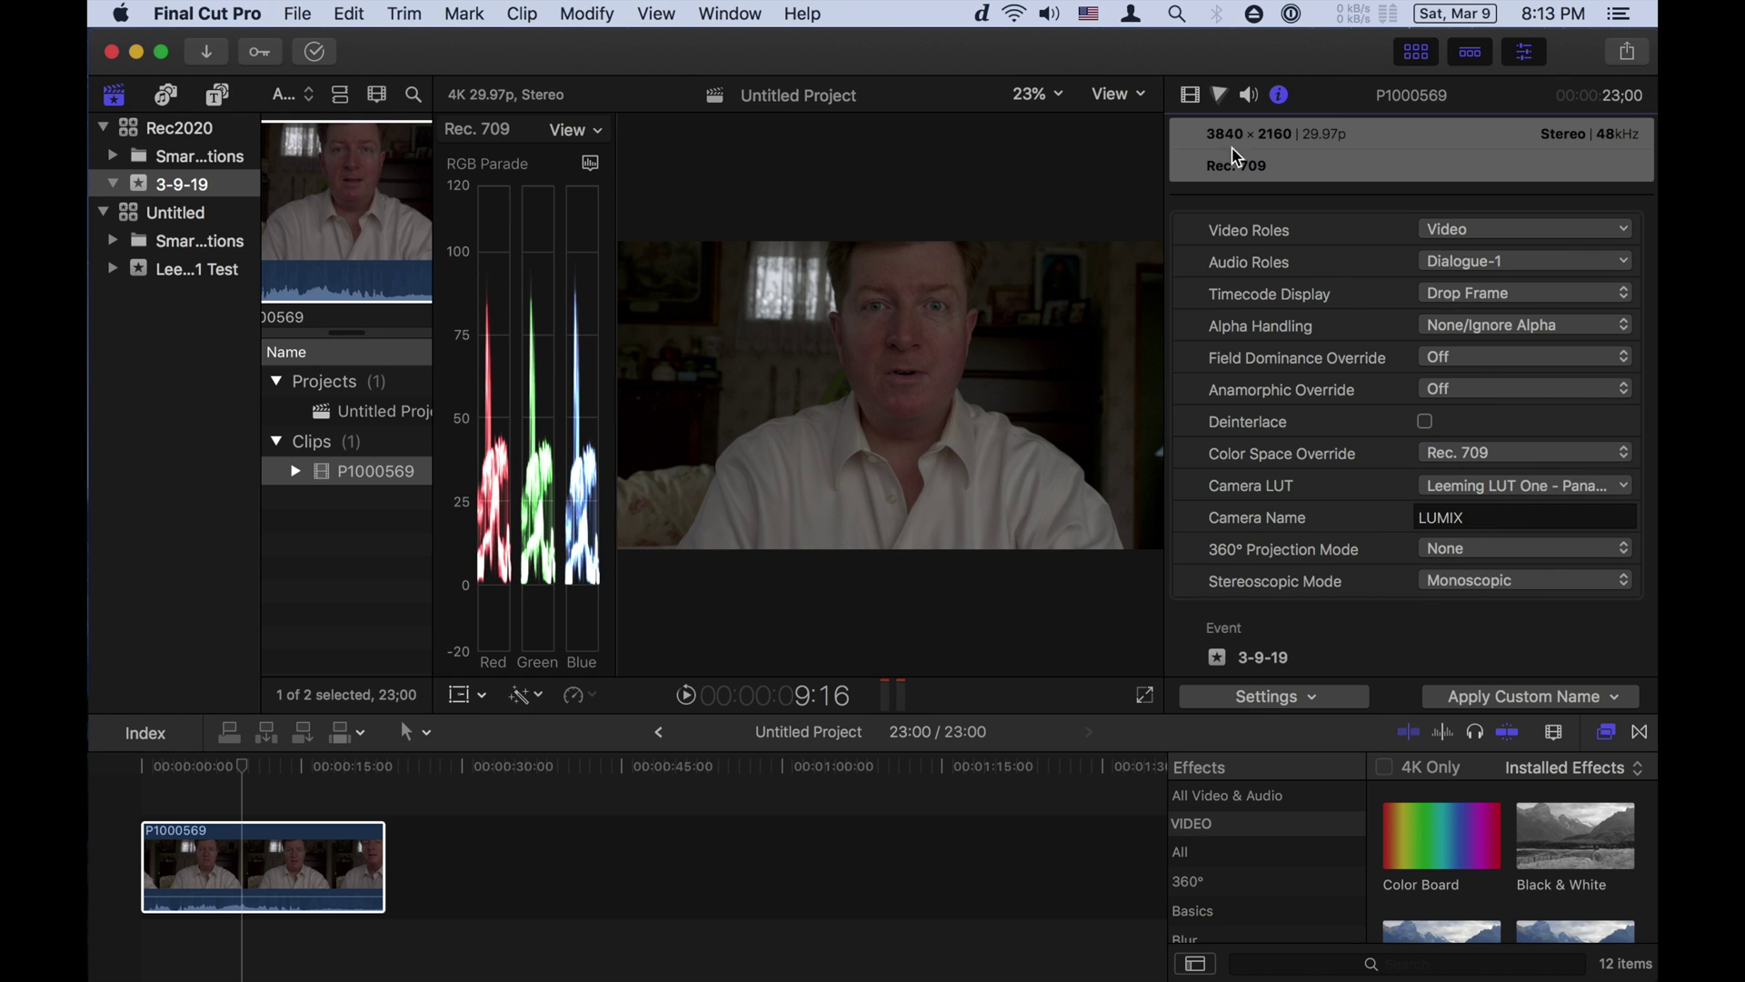
{"action": "left_click", "coordinate": [1440, 454]}
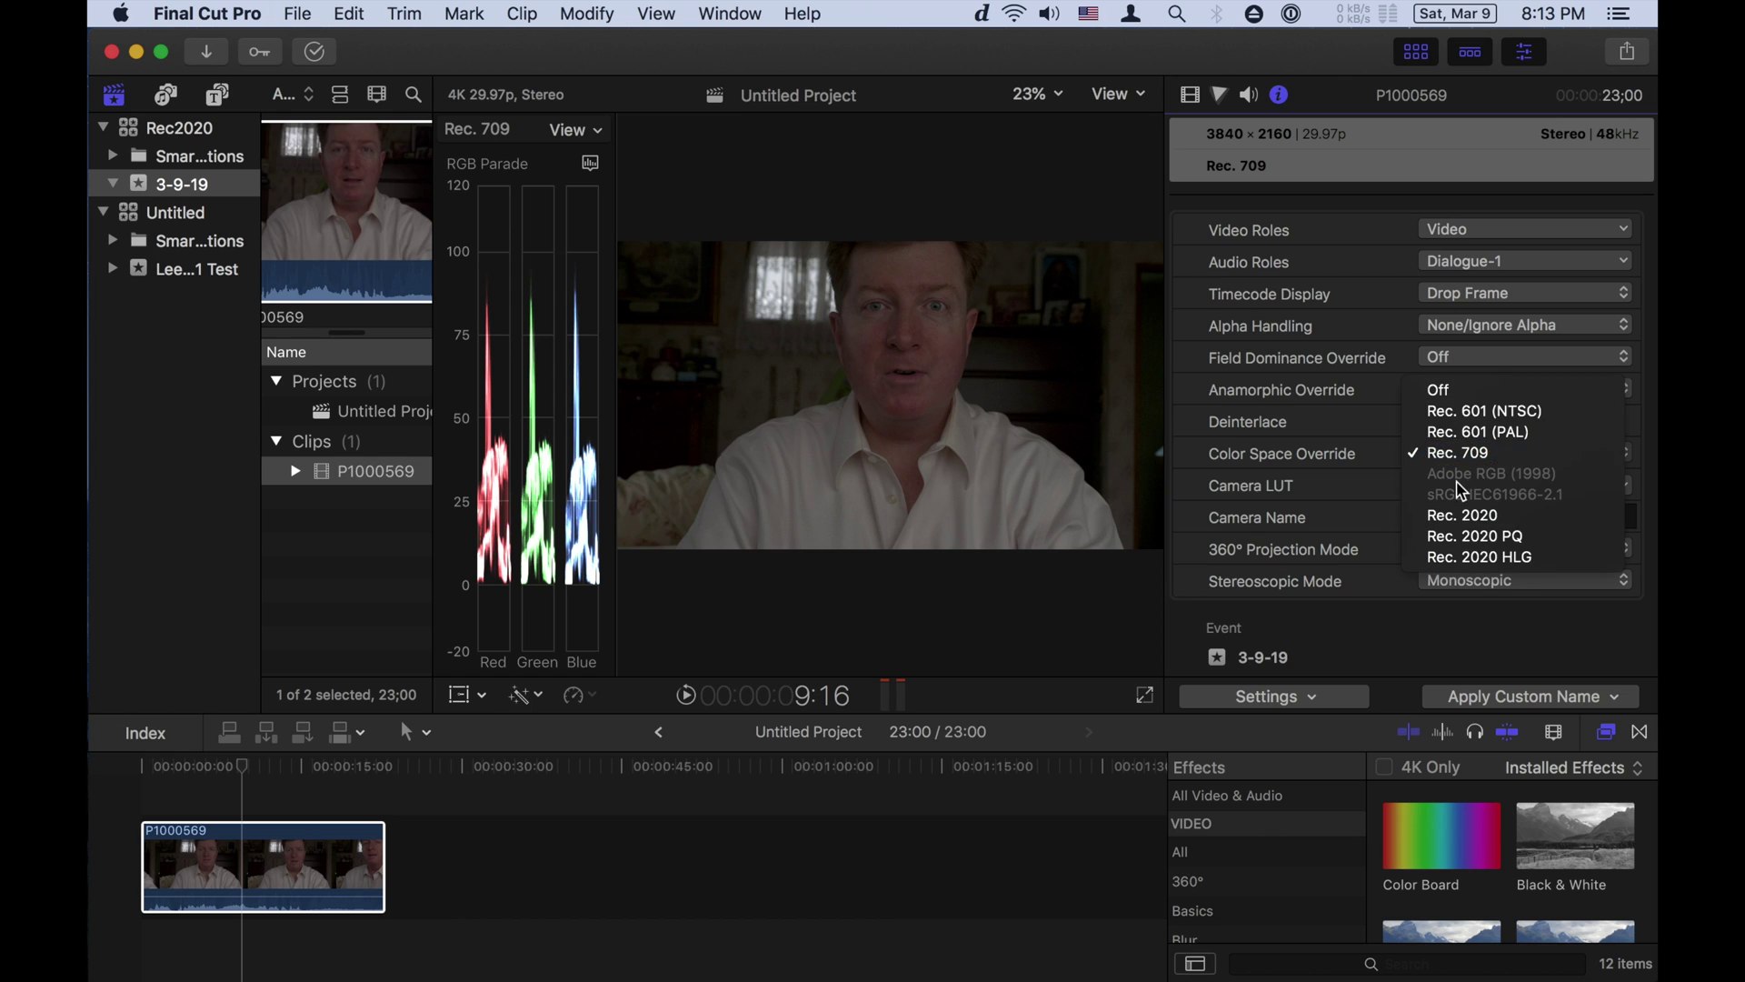
{"action": "left_click", "coordinate": [1462, 393]}
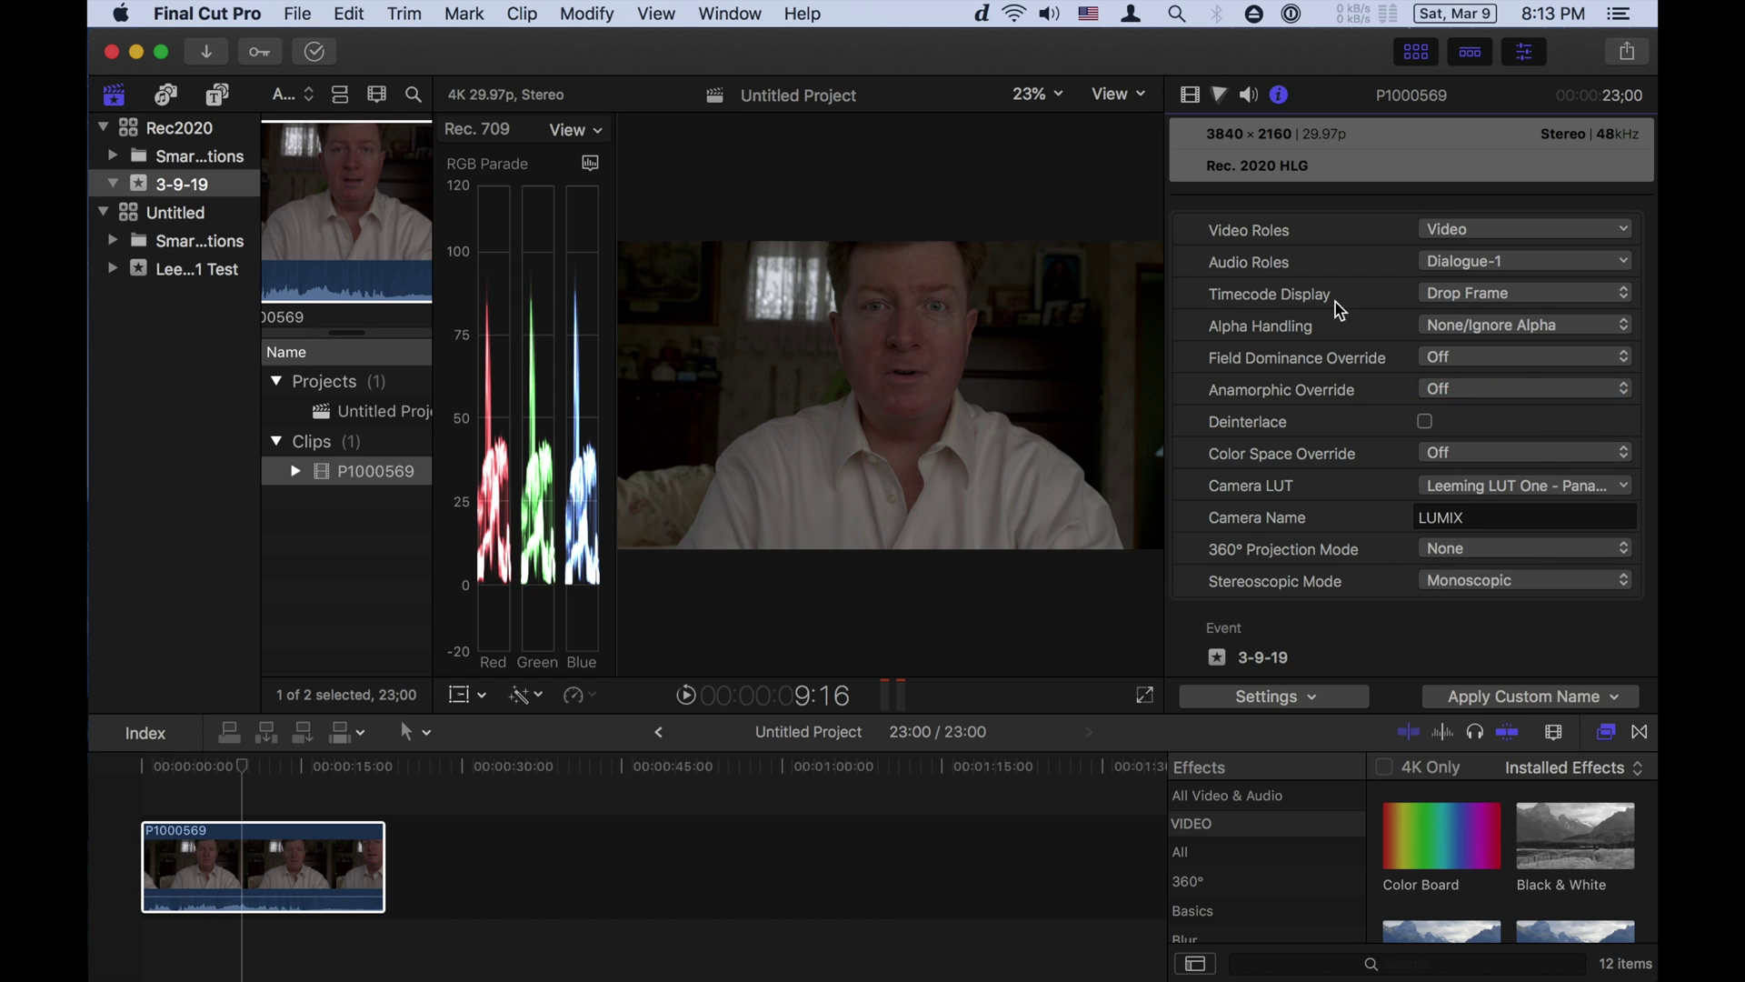
{"action": "left_click", "coordinate": [1463, 453]}
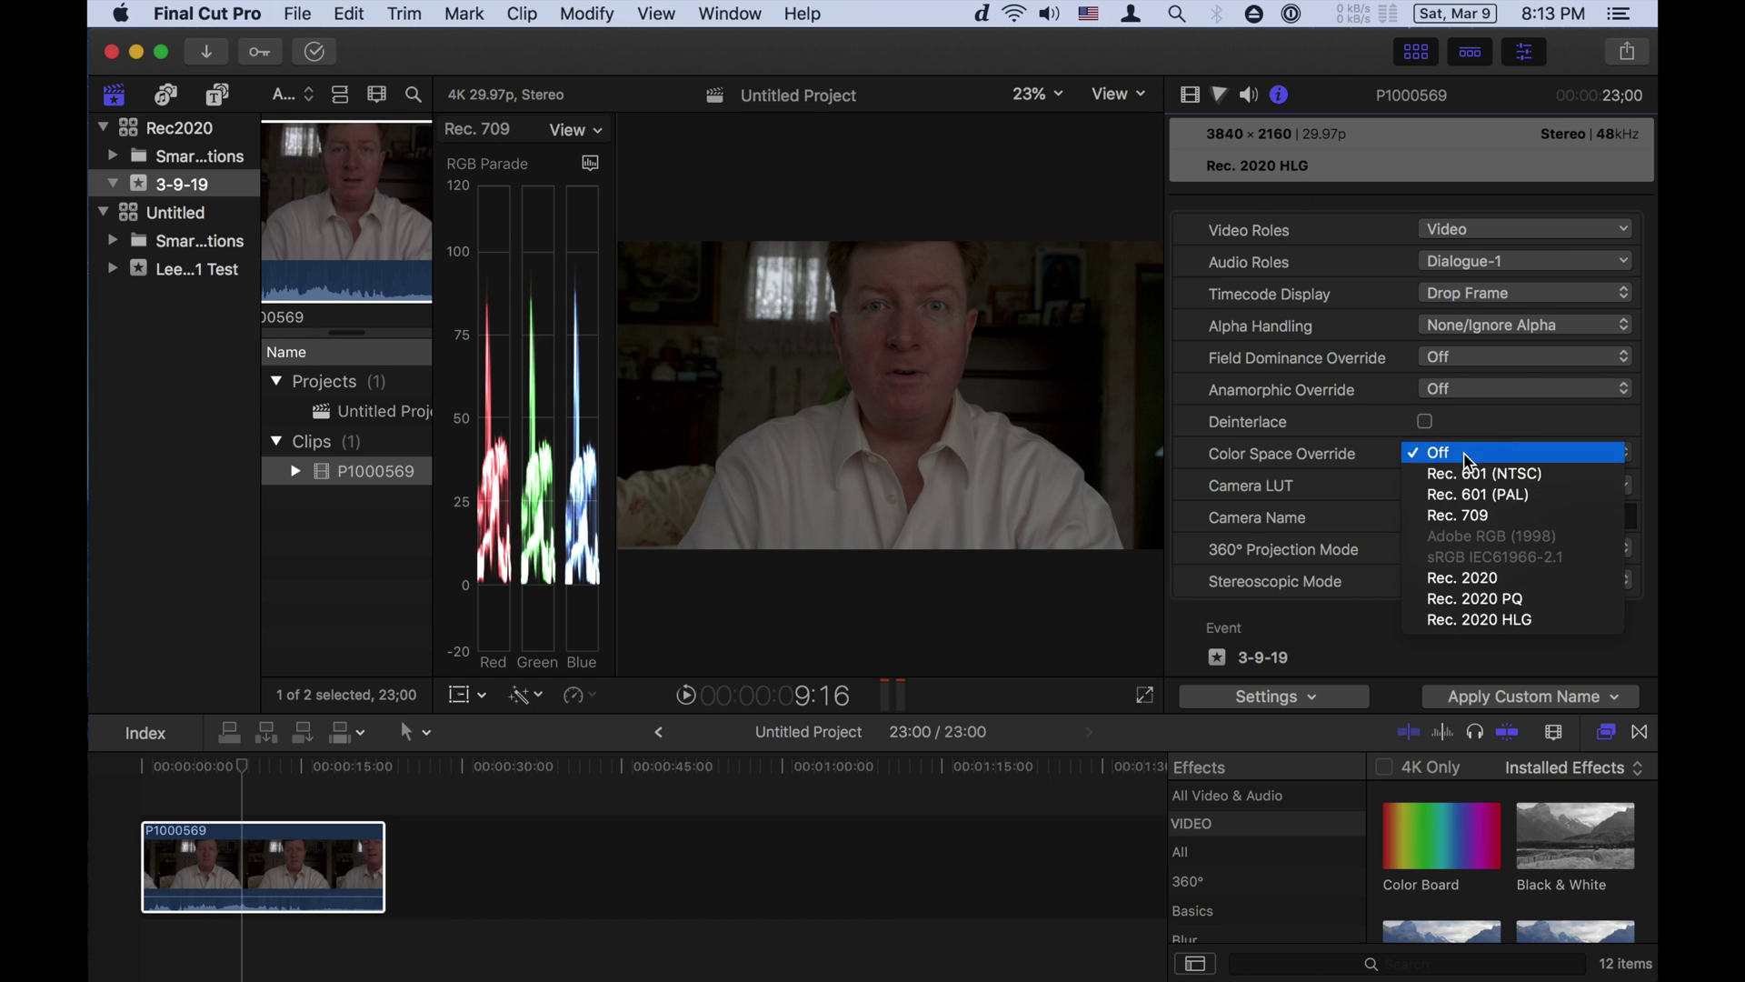
{"action": "left_click", "coordinate": [1459, 516]}
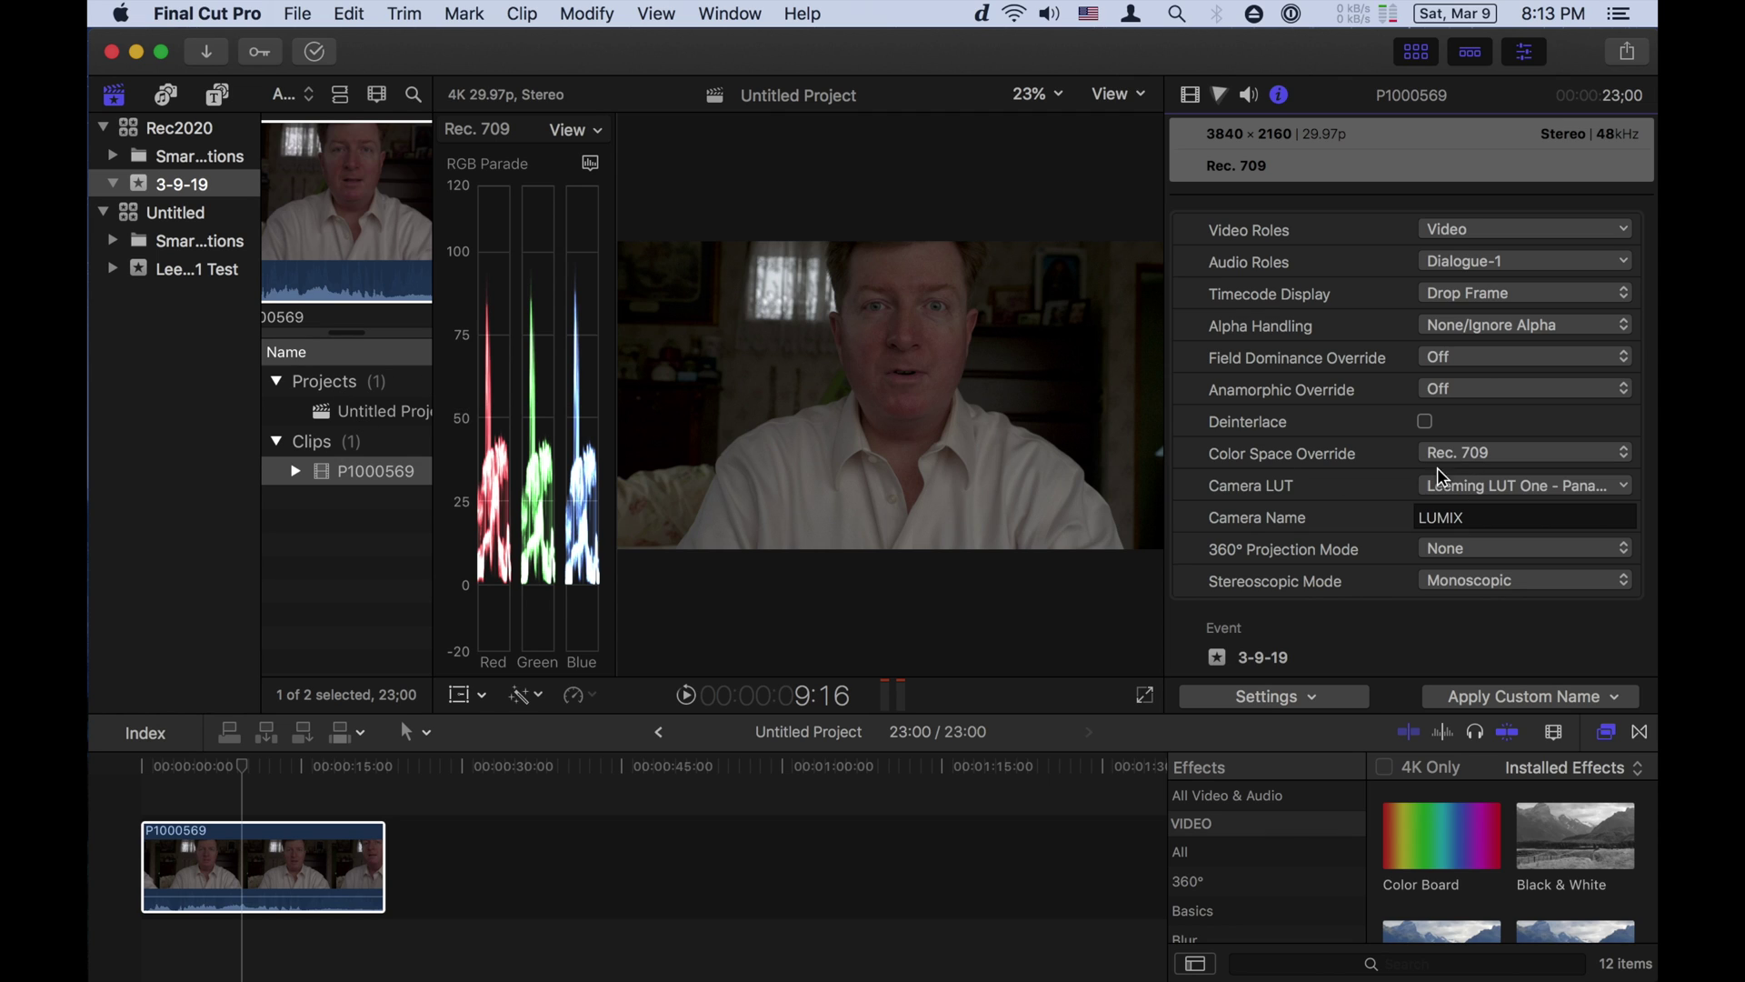
Review the Untitled and Rec2020 library properties, then inspect Untitled Project and clip P1000569
{"action": "left_click", "coordinate": [157, 219]}
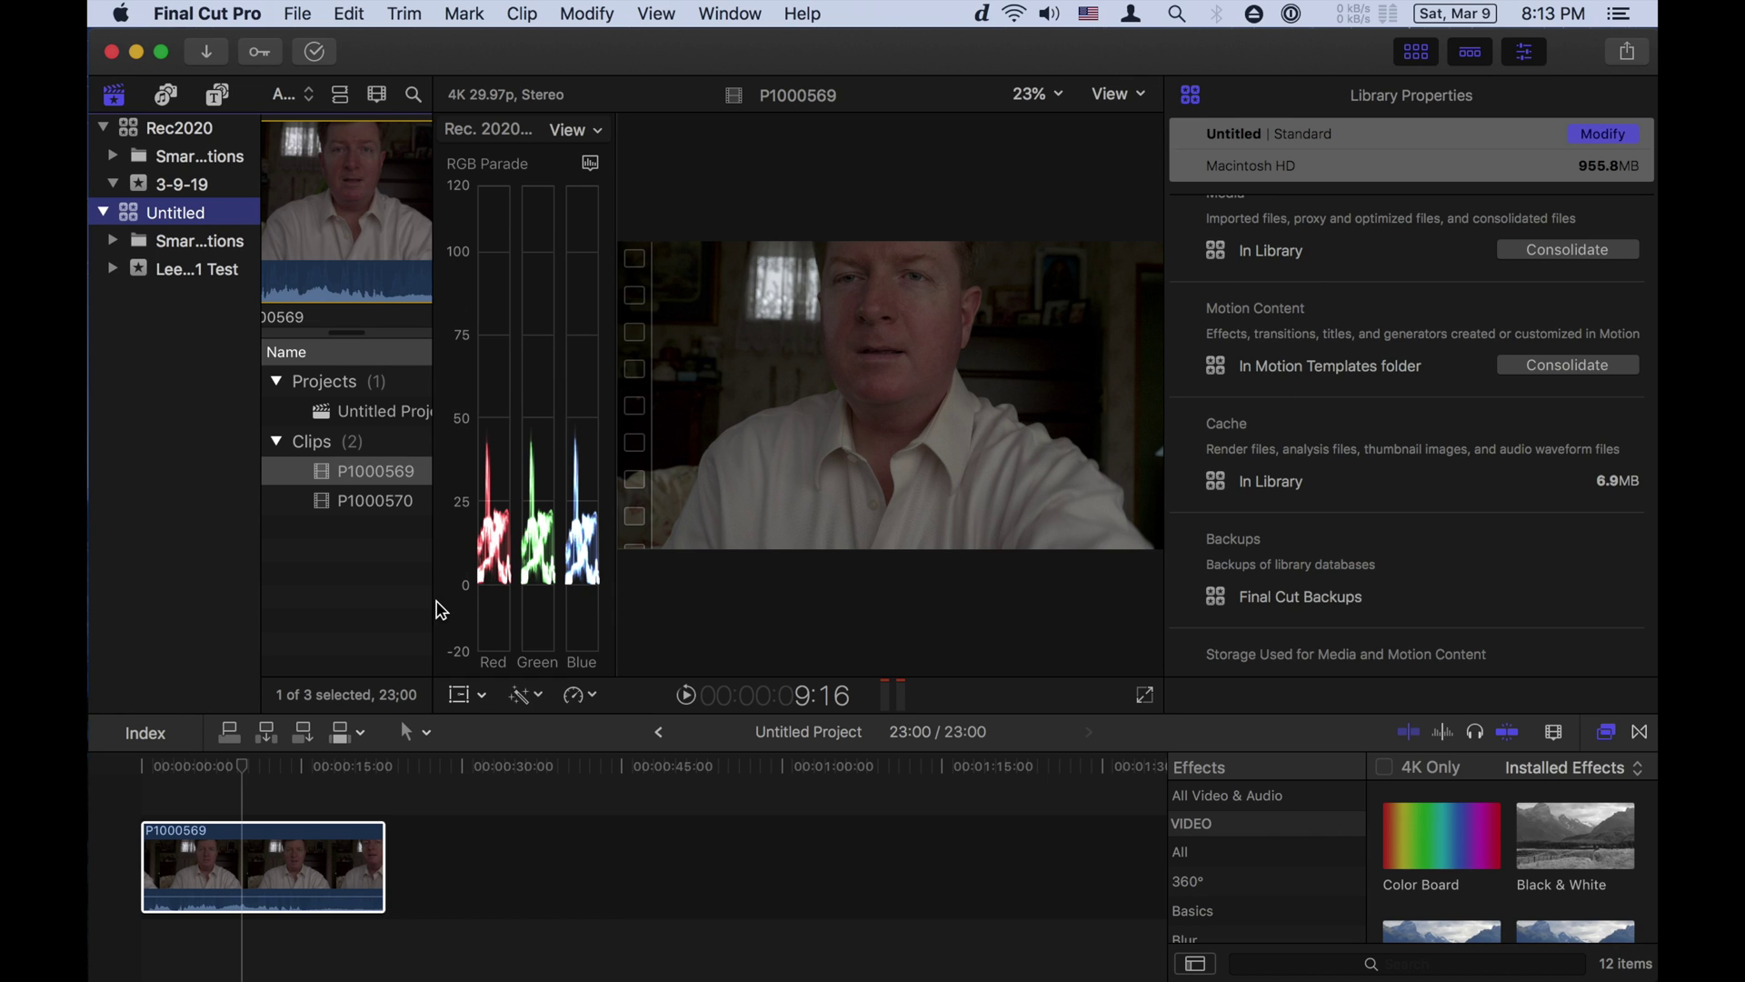
{"action": "left_click", "coordinate": [143, 127]}
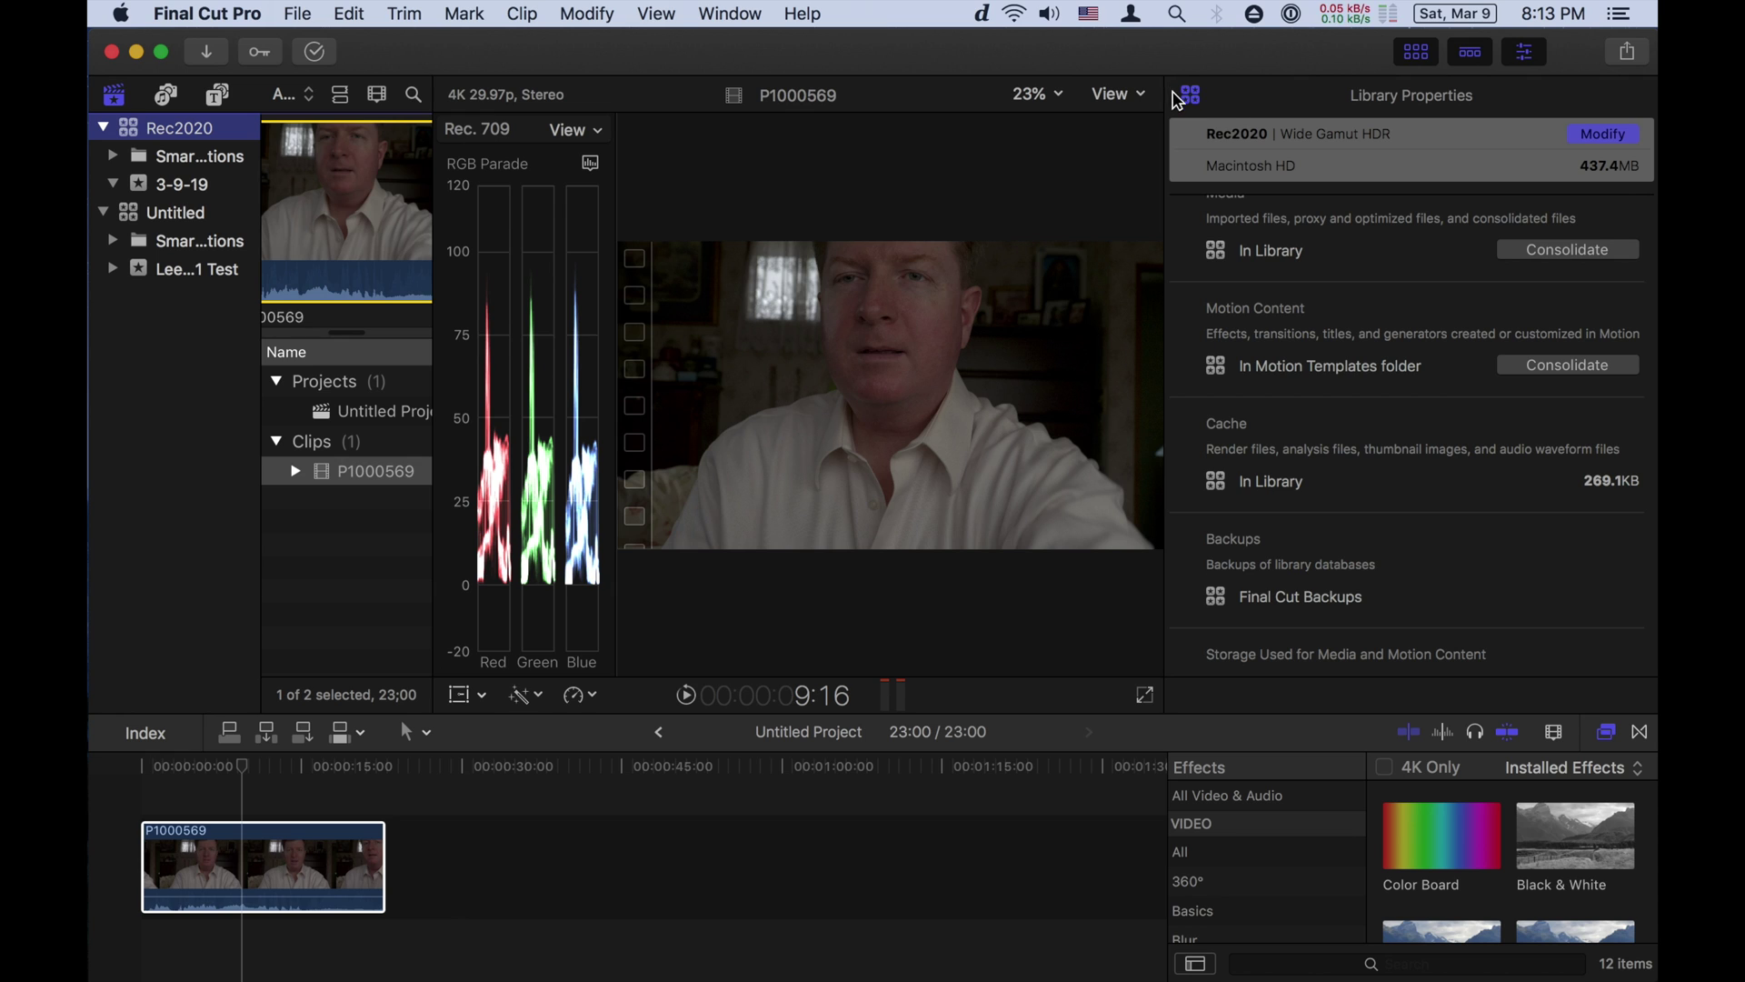
{"action": "left_click", "coordinate": [198, 183]}
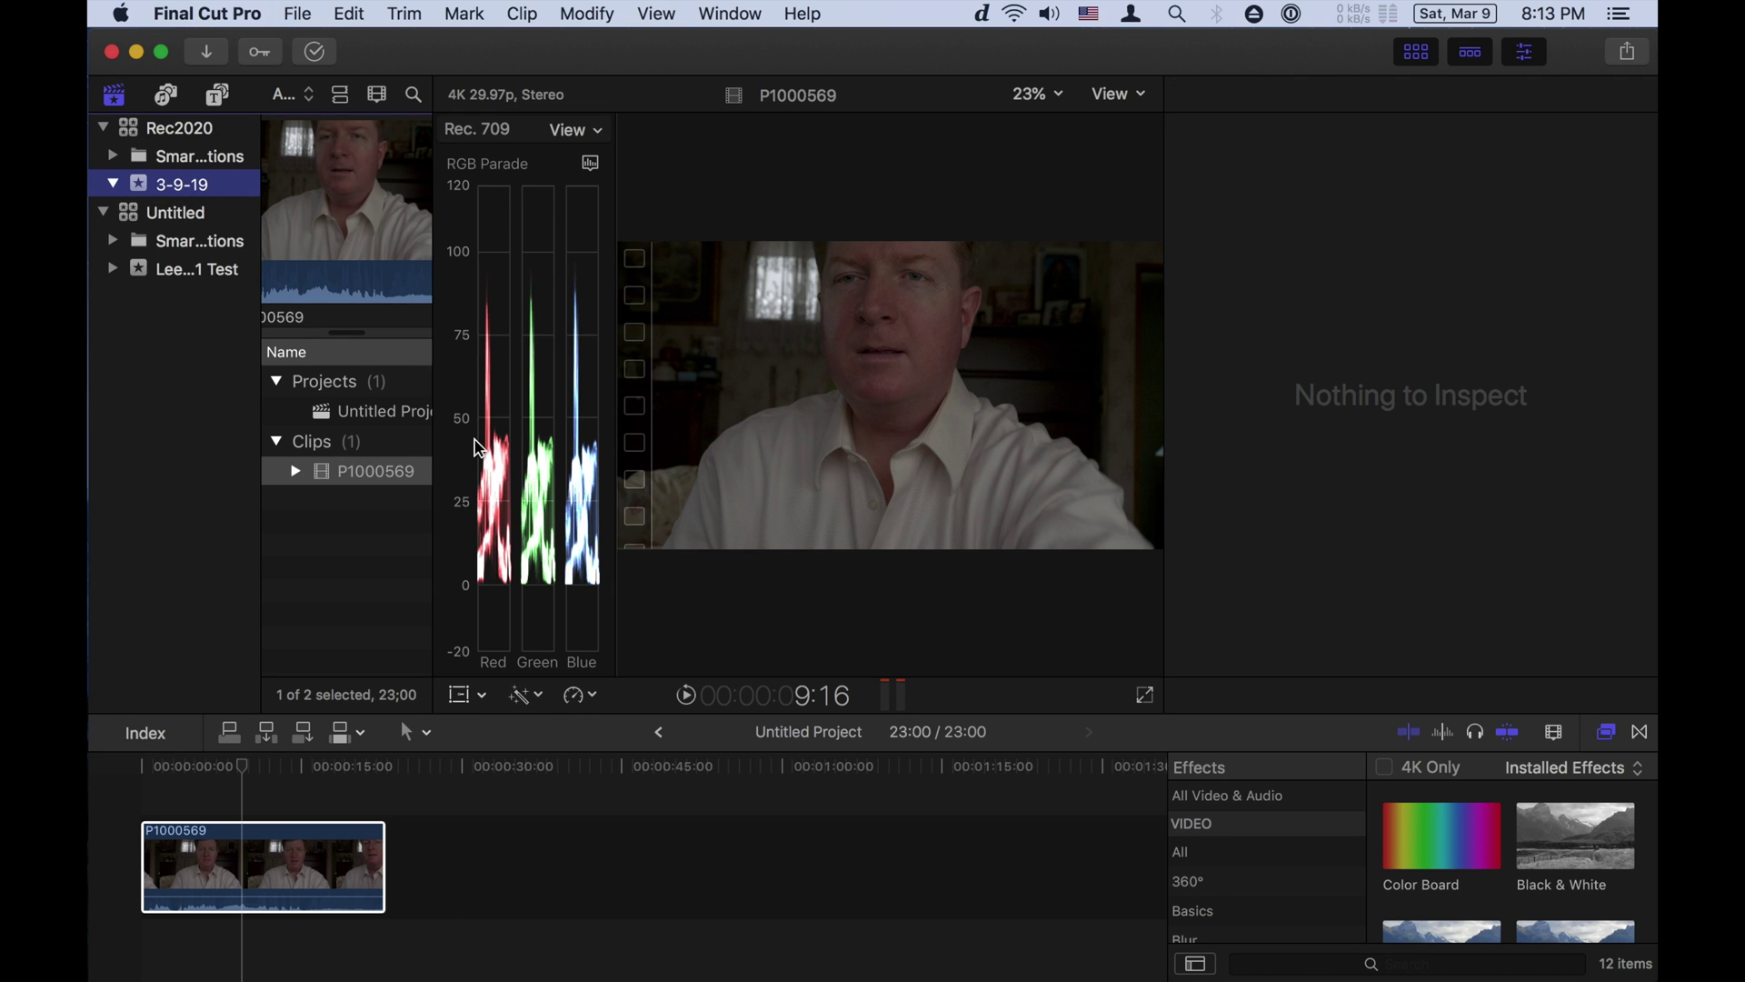
{"action": "left_click", "coordinate": [388, 410]}
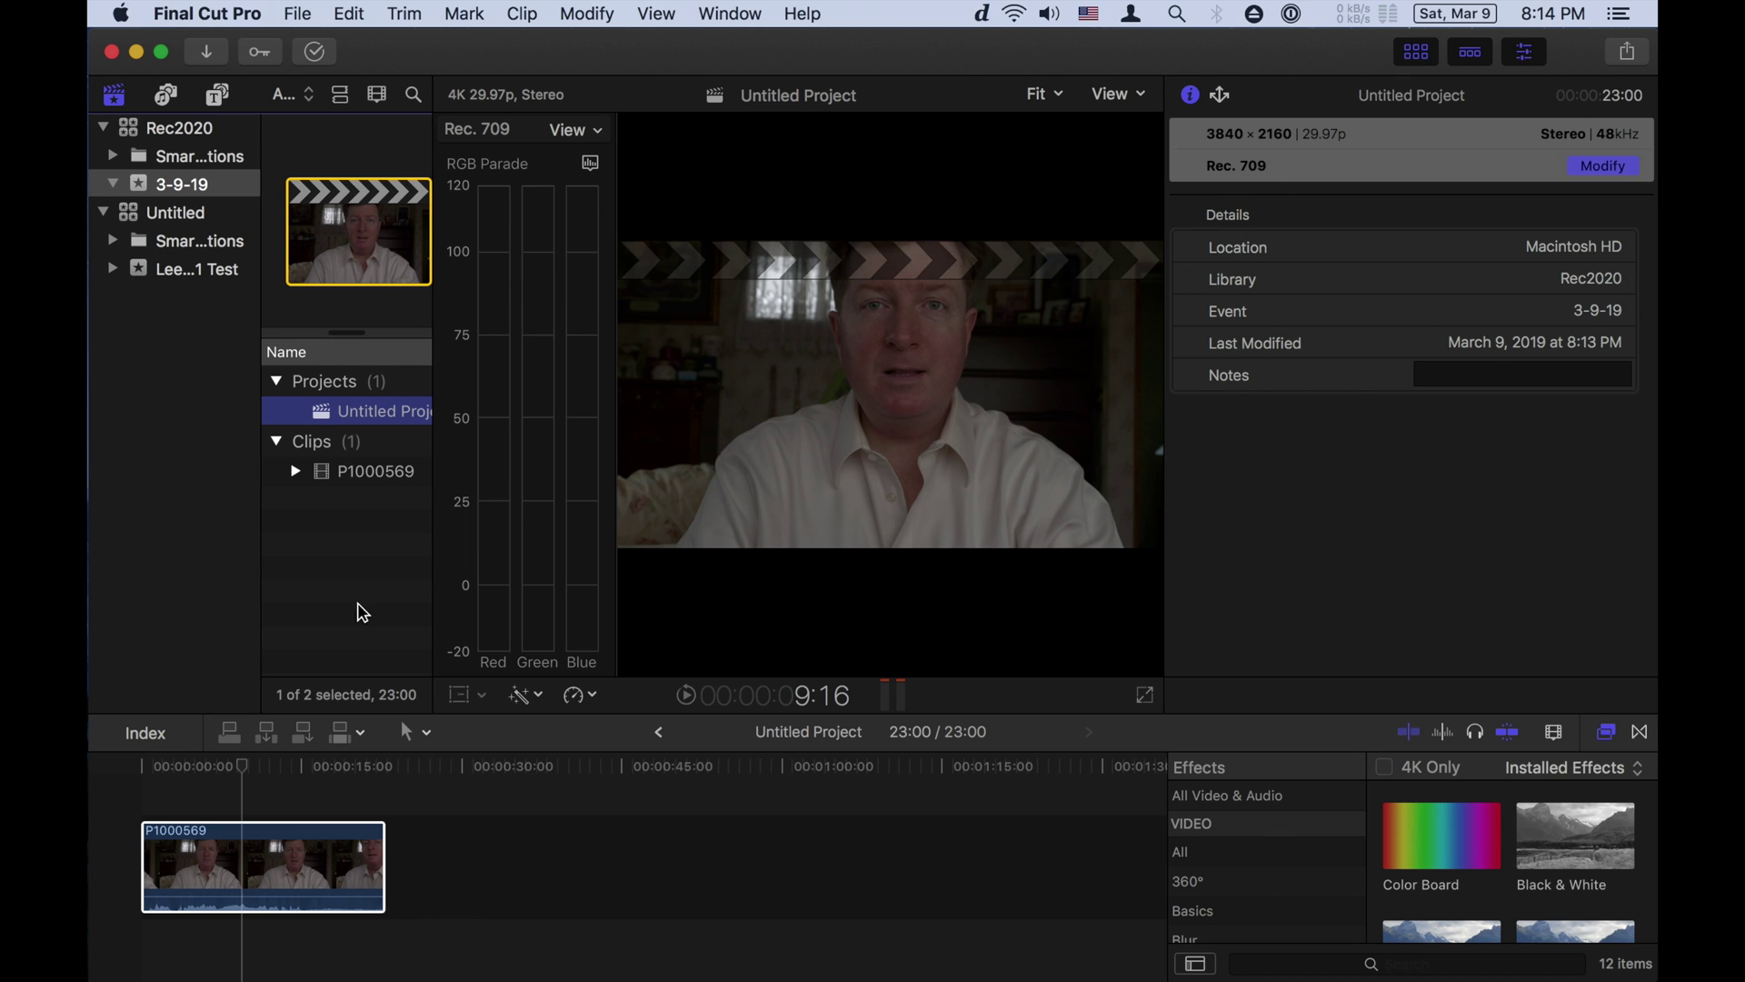
{"action": "left_click", "coordinate": [328, 859]}
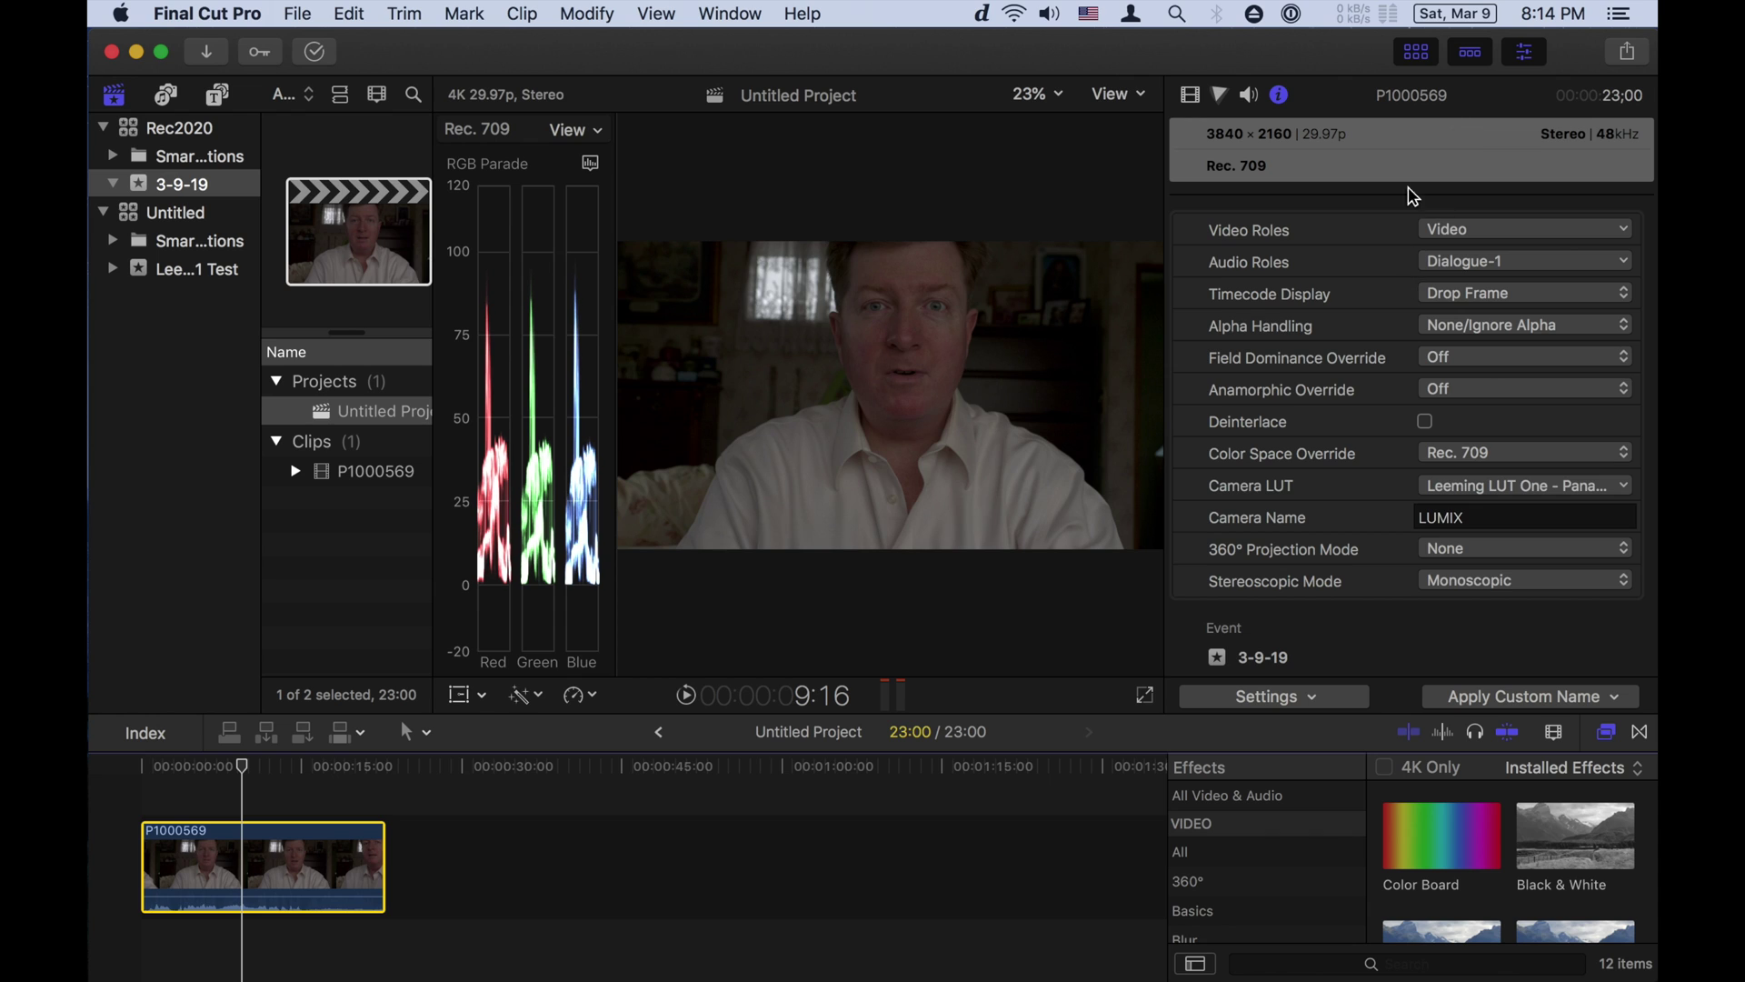
Confirm P1000569's override stays Rec. 709 and leave Untitled's colour processing unchanged
{"action": "left_click", "coordinate": [1437, 452]}
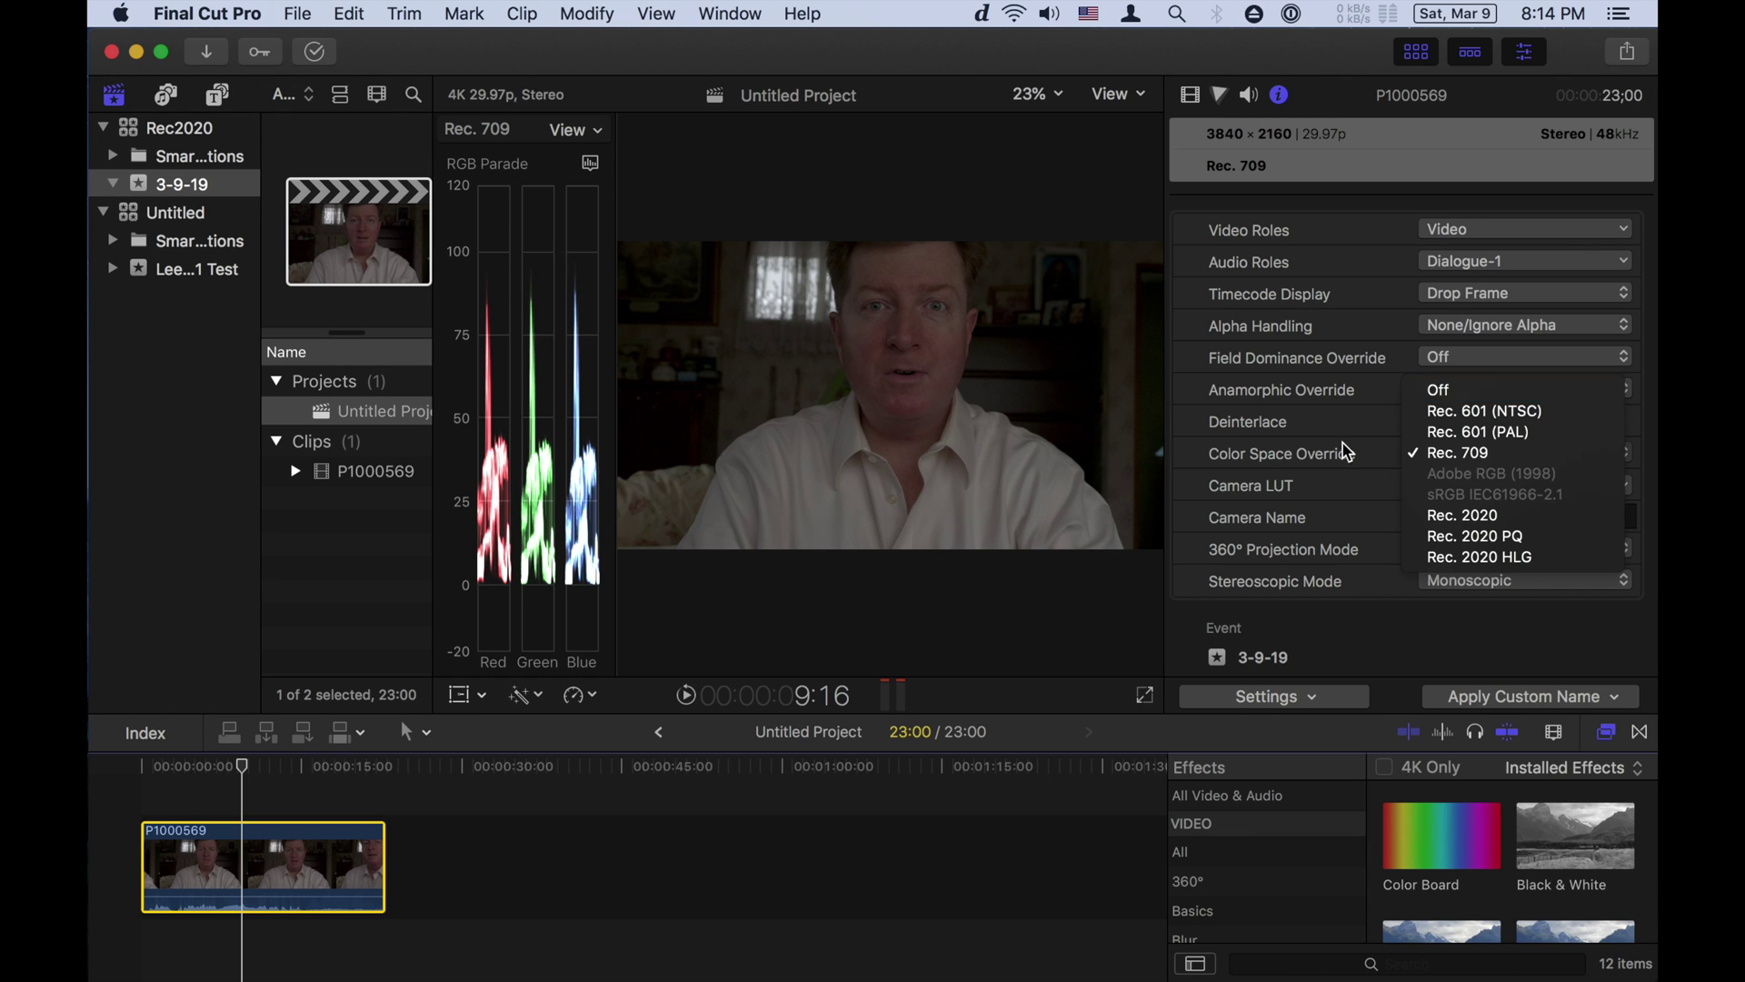
{"action": "left_click", "coordinate": [1321, 464]}
{"action": "left_click", "coordinate": [182, 214]}
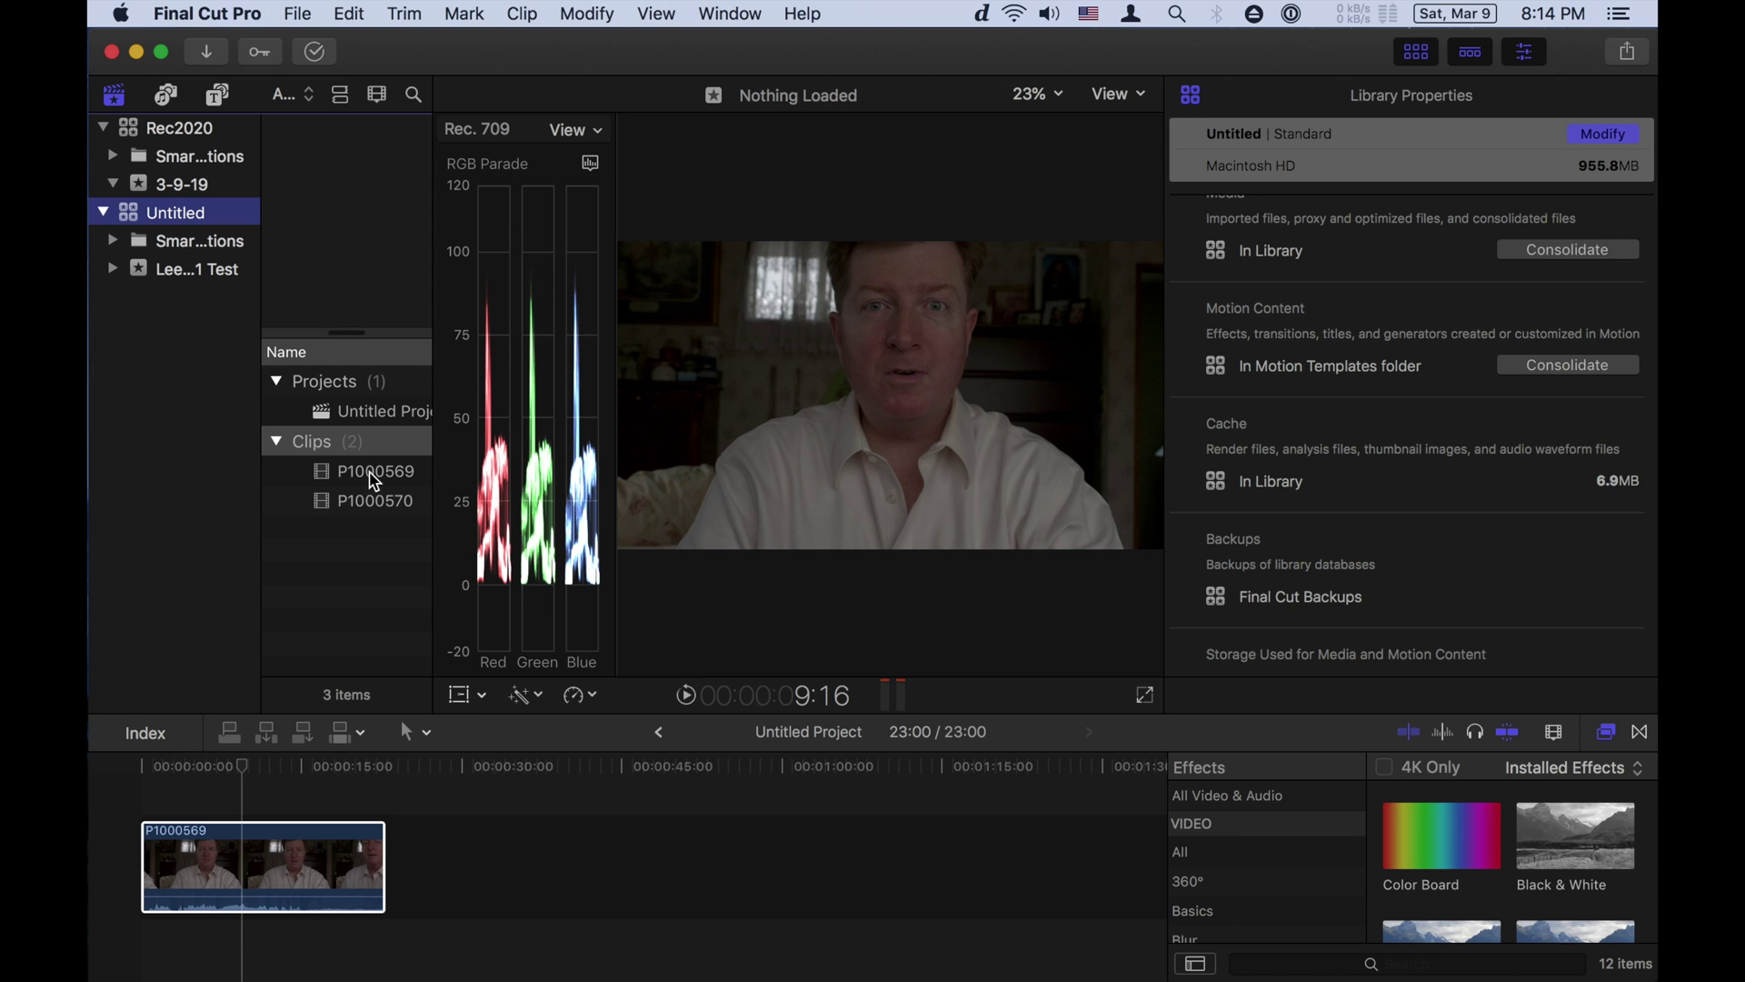
{"action": "left_click", "coordinate": [1604, 133]}
{"action": "left_click", "coordinate": [970, 327]}
Return to Rec2020's 3-9-19 event and select clip P1000569
{"action": "left_click", "coordinate": [202, 131]}
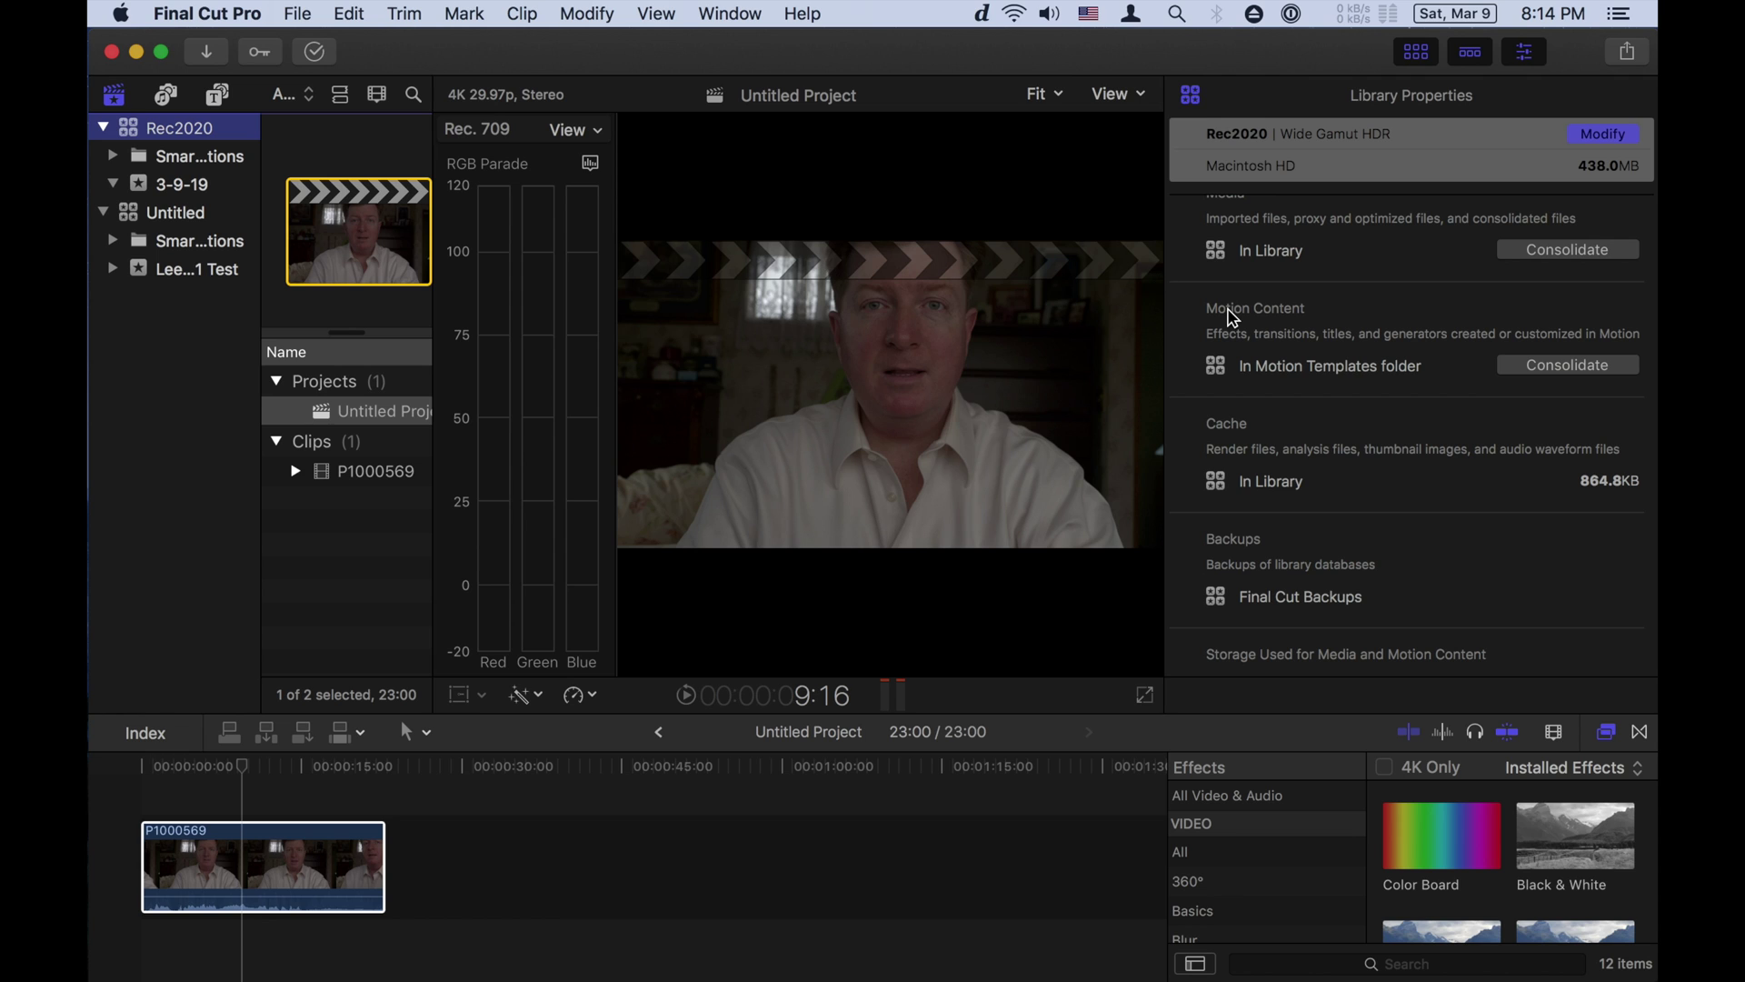
{"action": "left_click", "coordinate": [150, 189]}
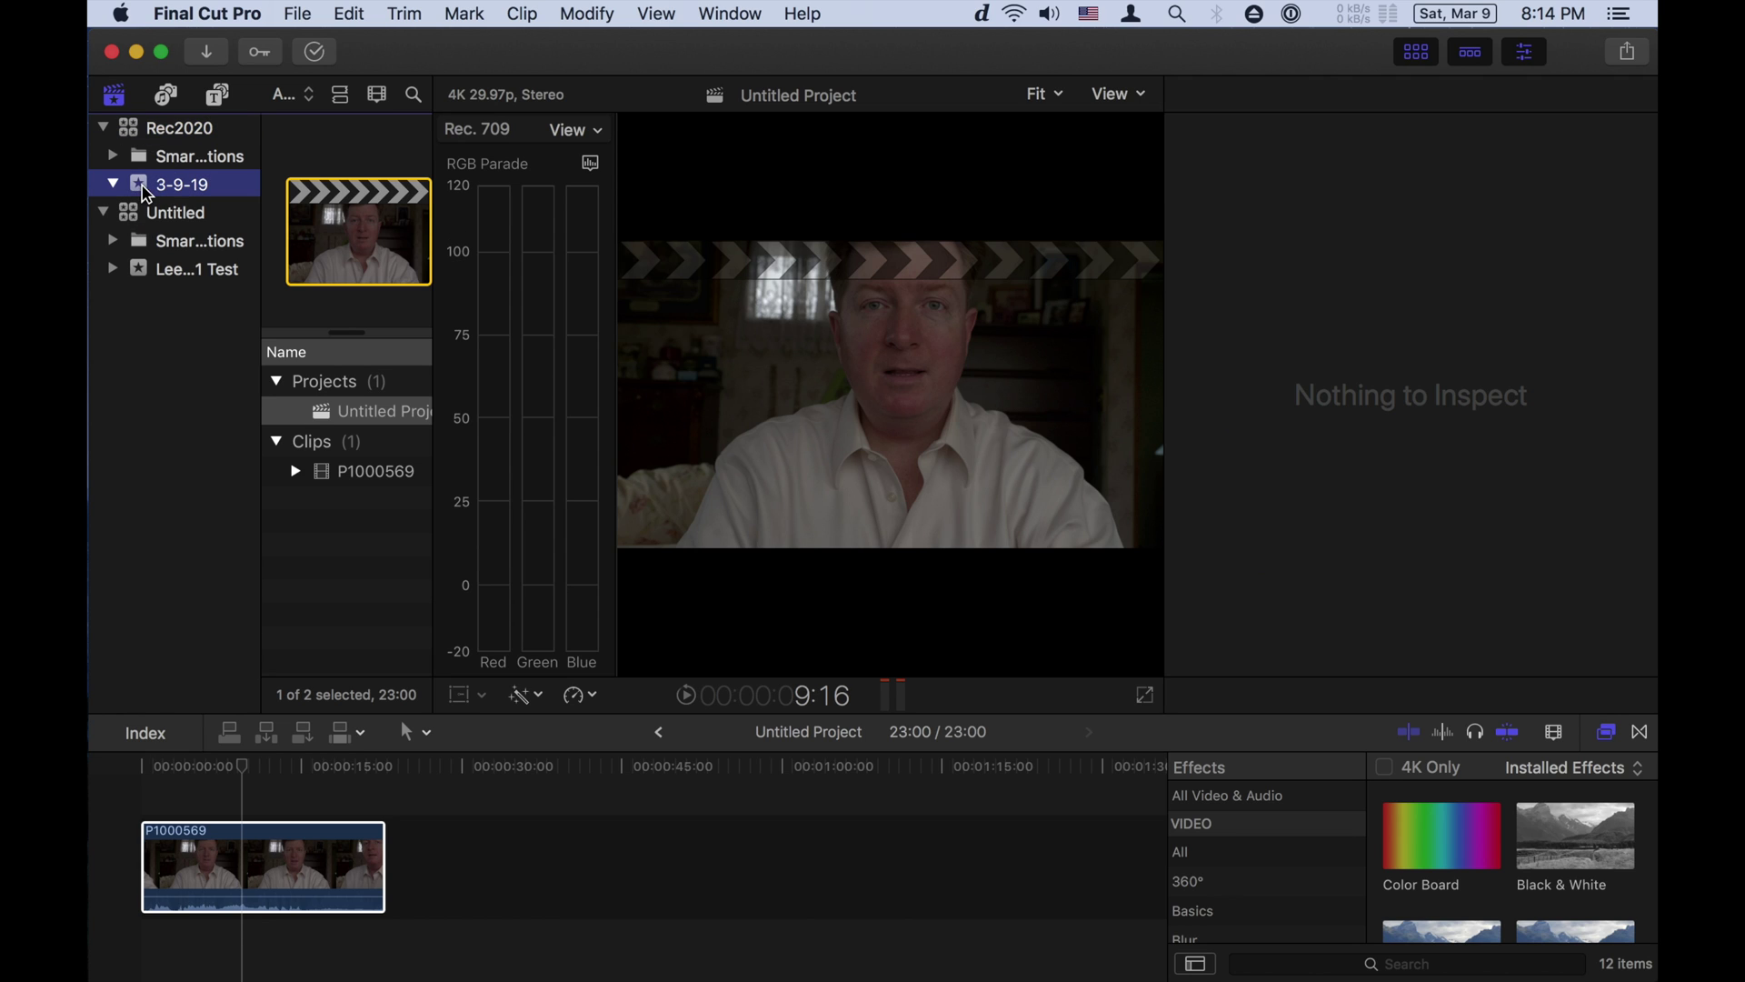
{"action": "left_click", "coordinate": [328, 473]}
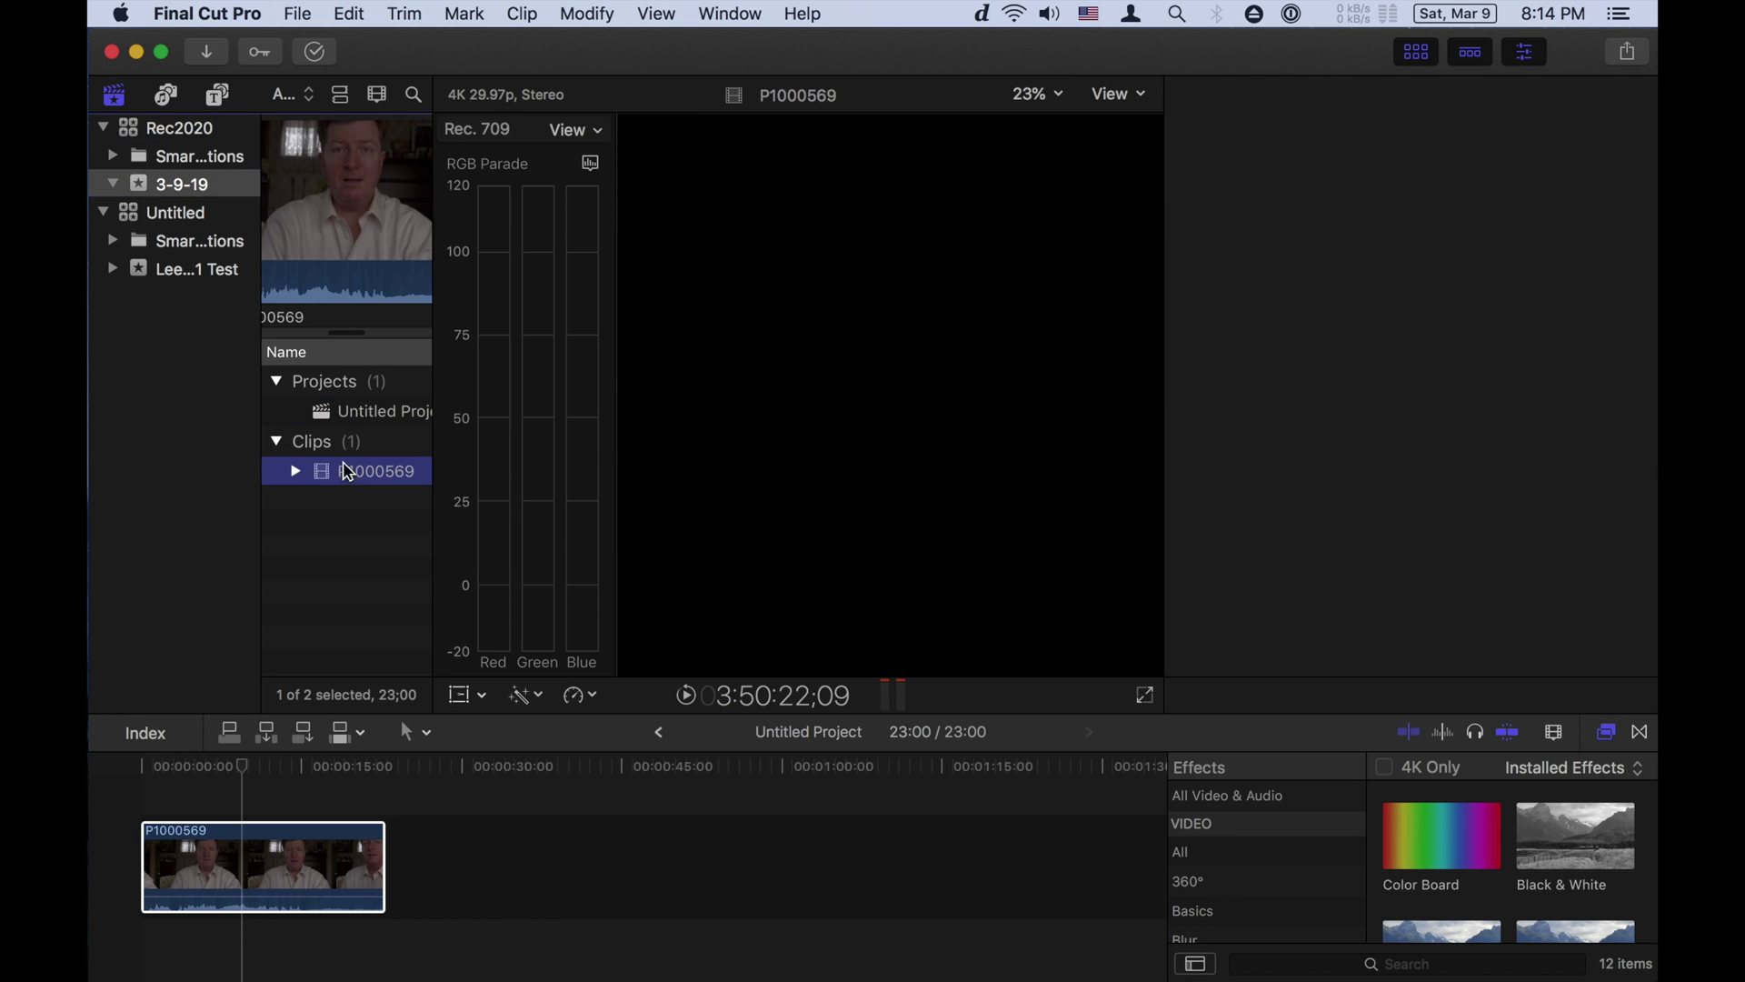
Keep P1000569 at Rec. 709, reapply Leeming LUT One Panasonic, and go to the Leeming test event
{"action": "left_click", "coordinate": [1481, 454]}
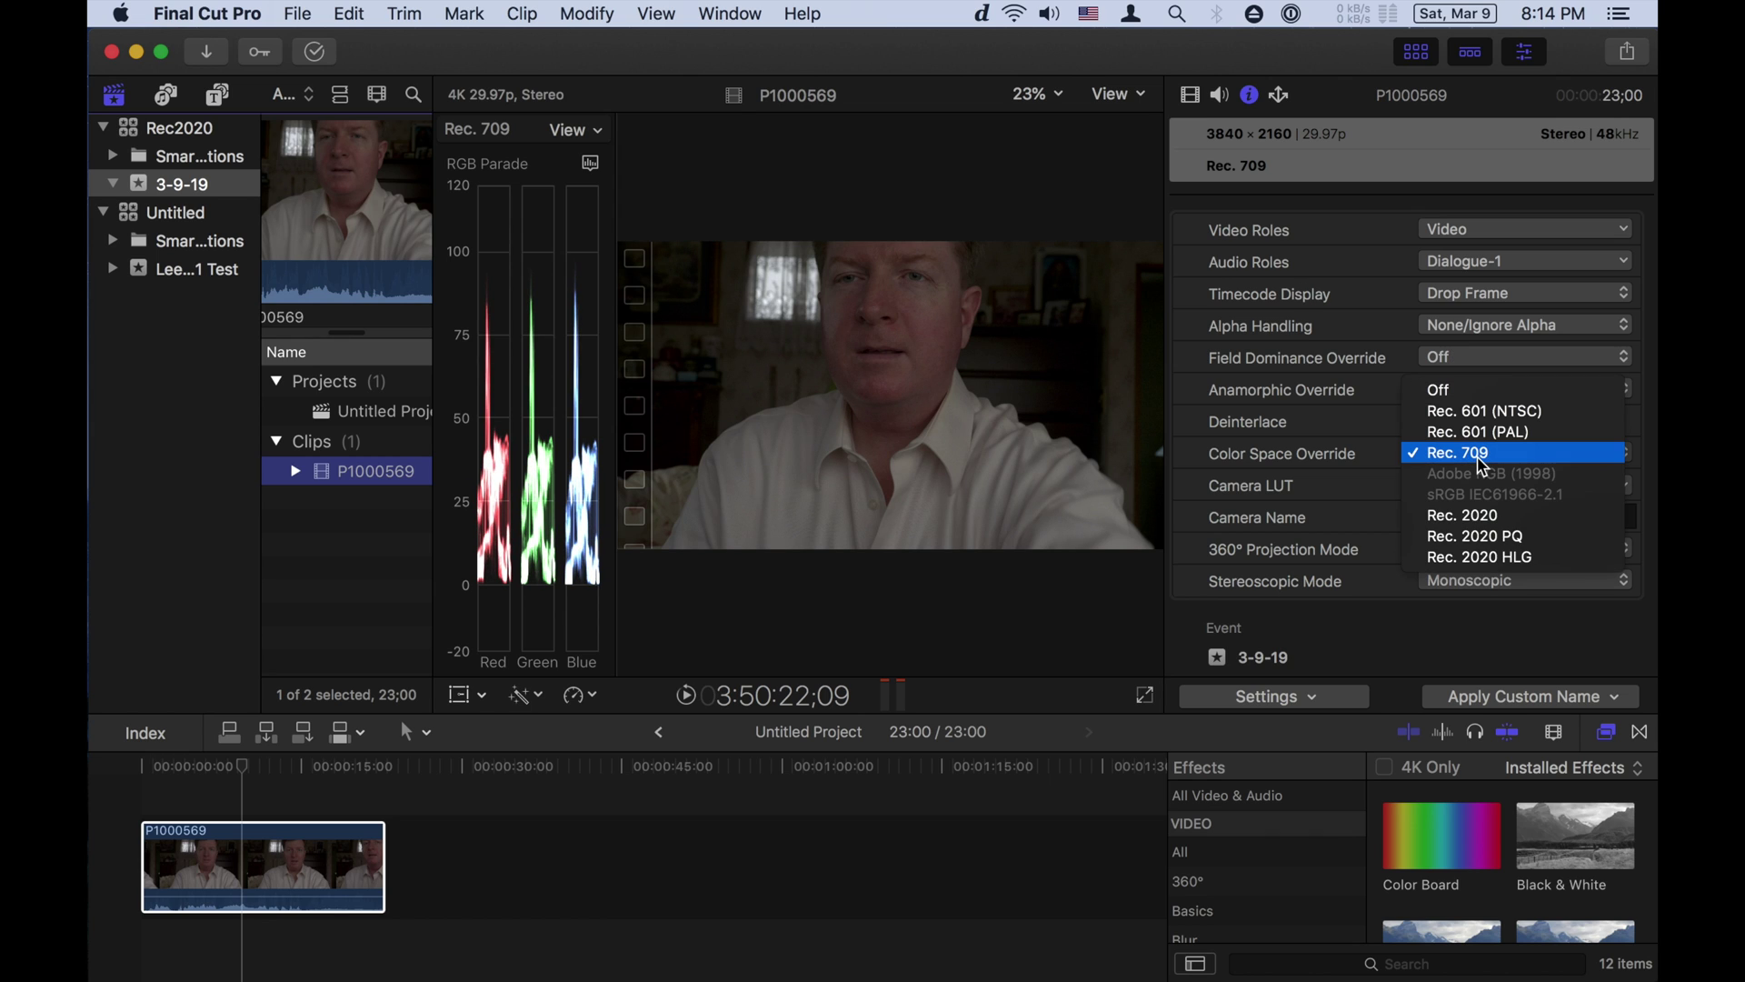
{"action": "left_click", "coordinate": [1470, 464]}
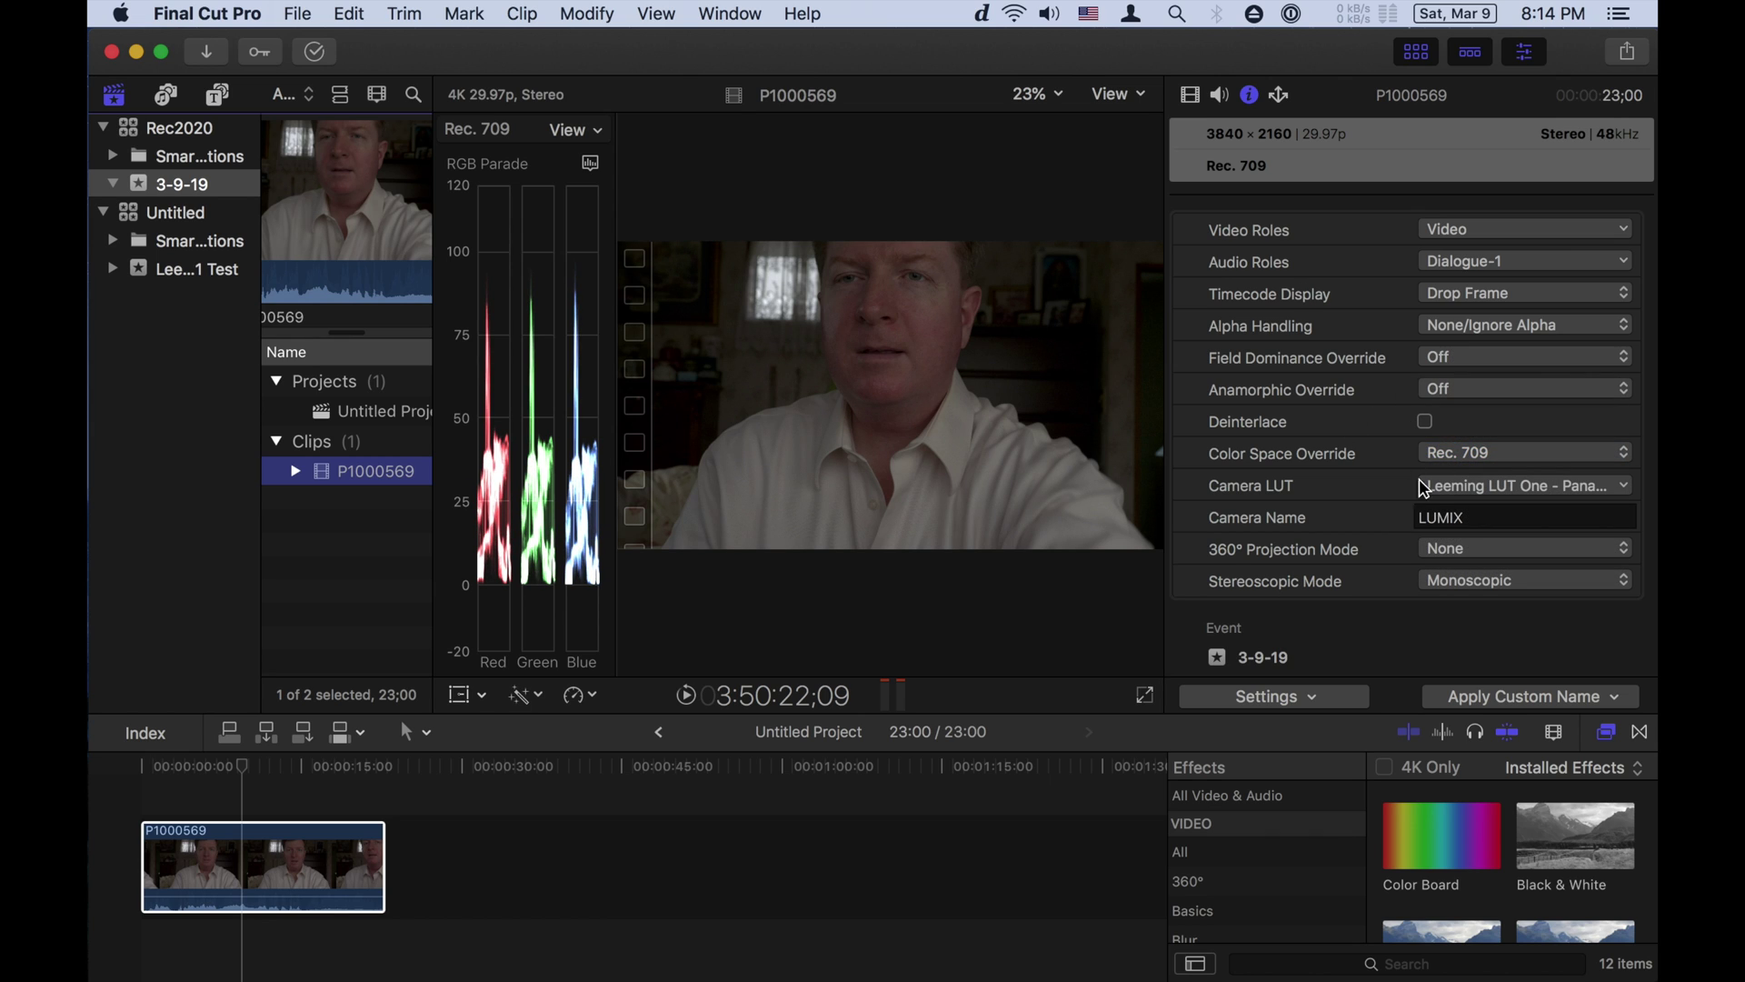
{"action": "left_click", "coordinate": [1475, 493]}
{"action": "left_click", "coordinate": [1463, 507]}
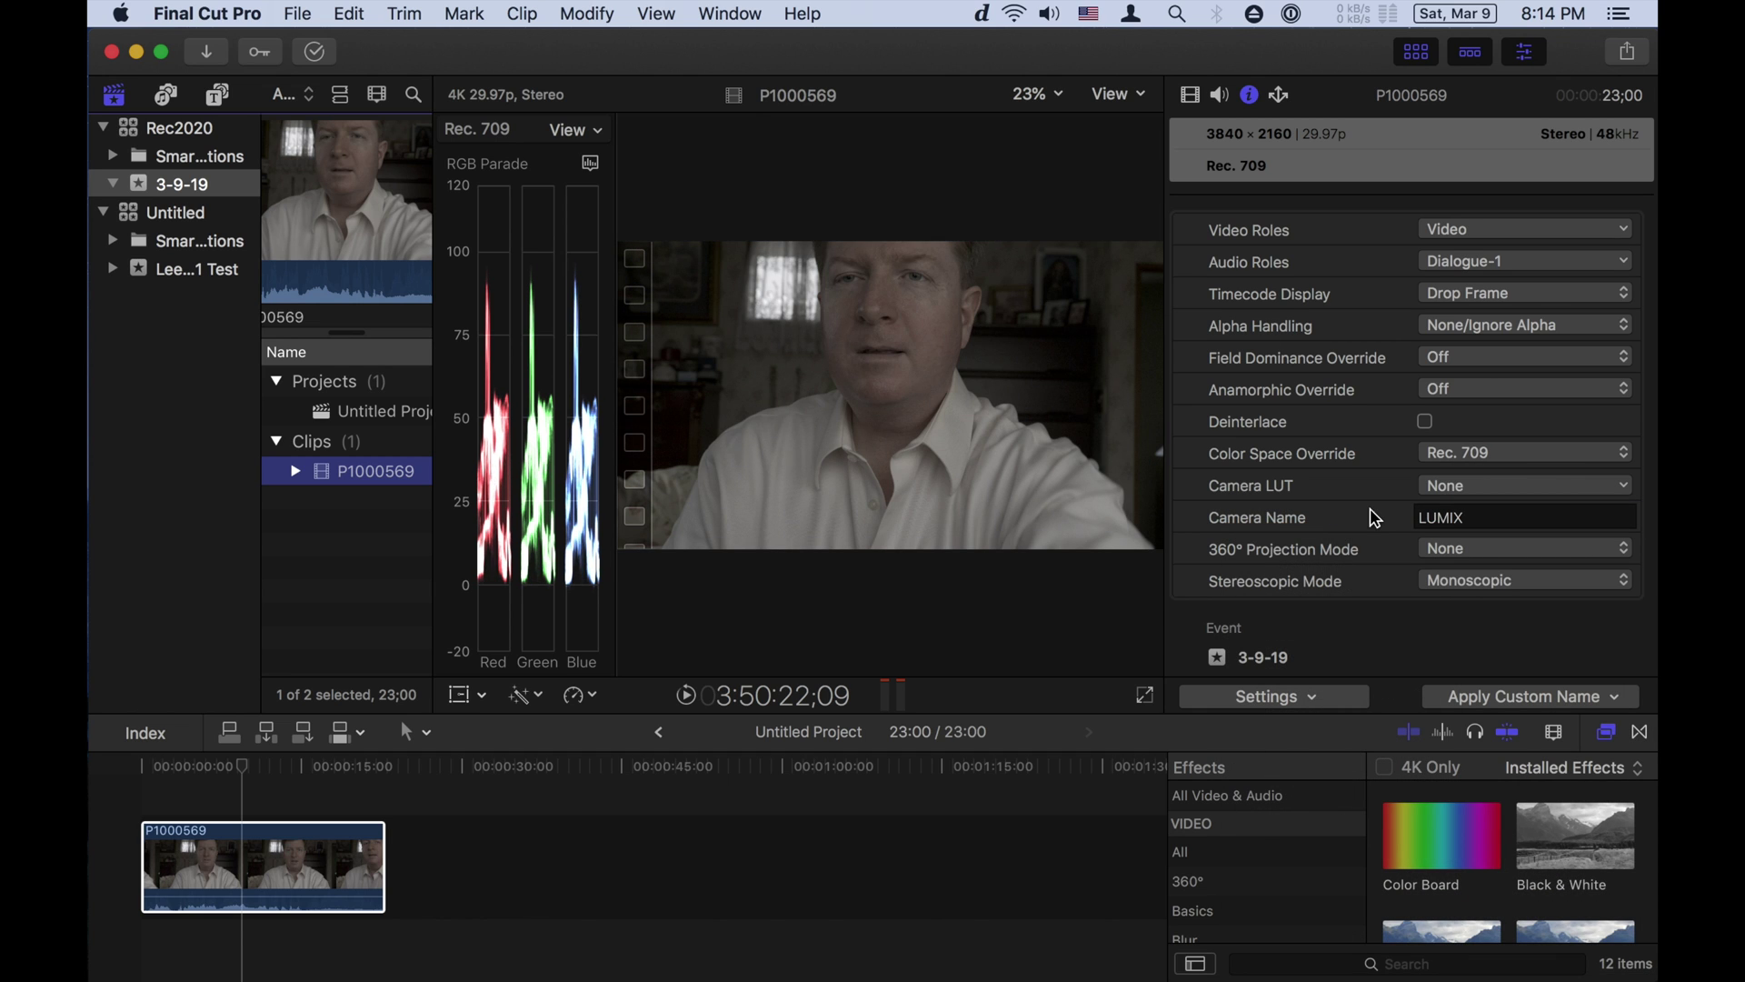
{"action": "left_click", "coordinate": [1459, 485]}
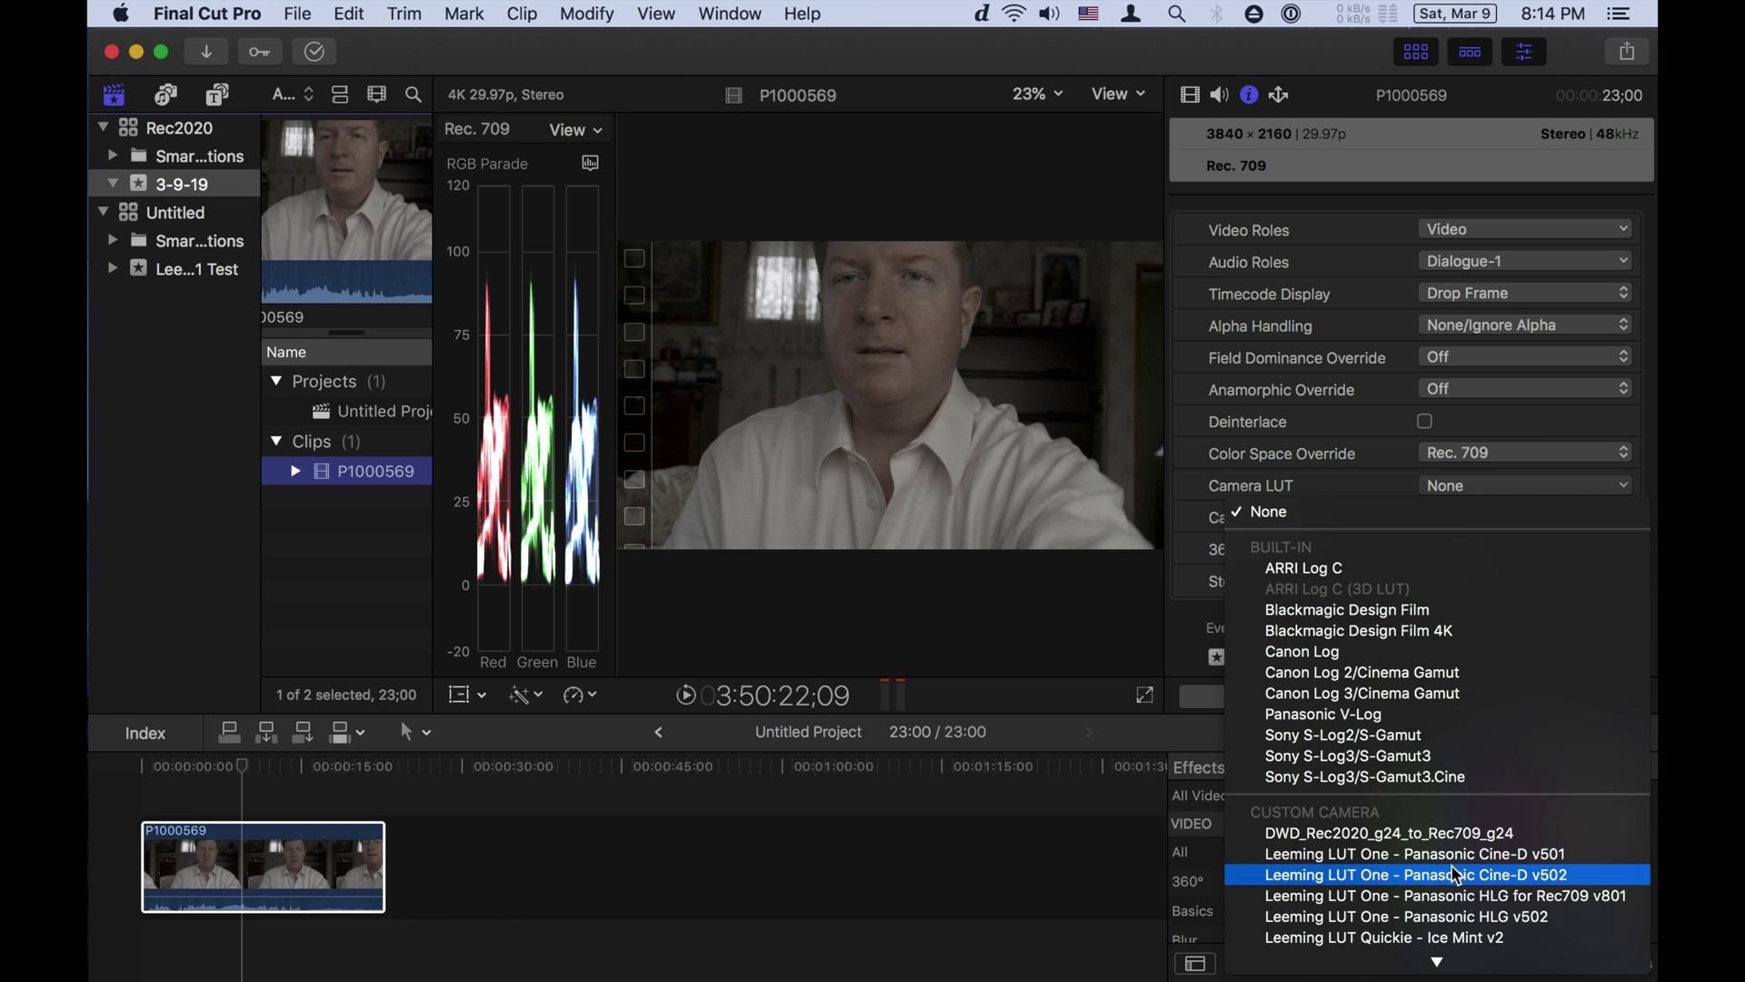
{"action": "left_click", "coordinate": [1466, 896]}
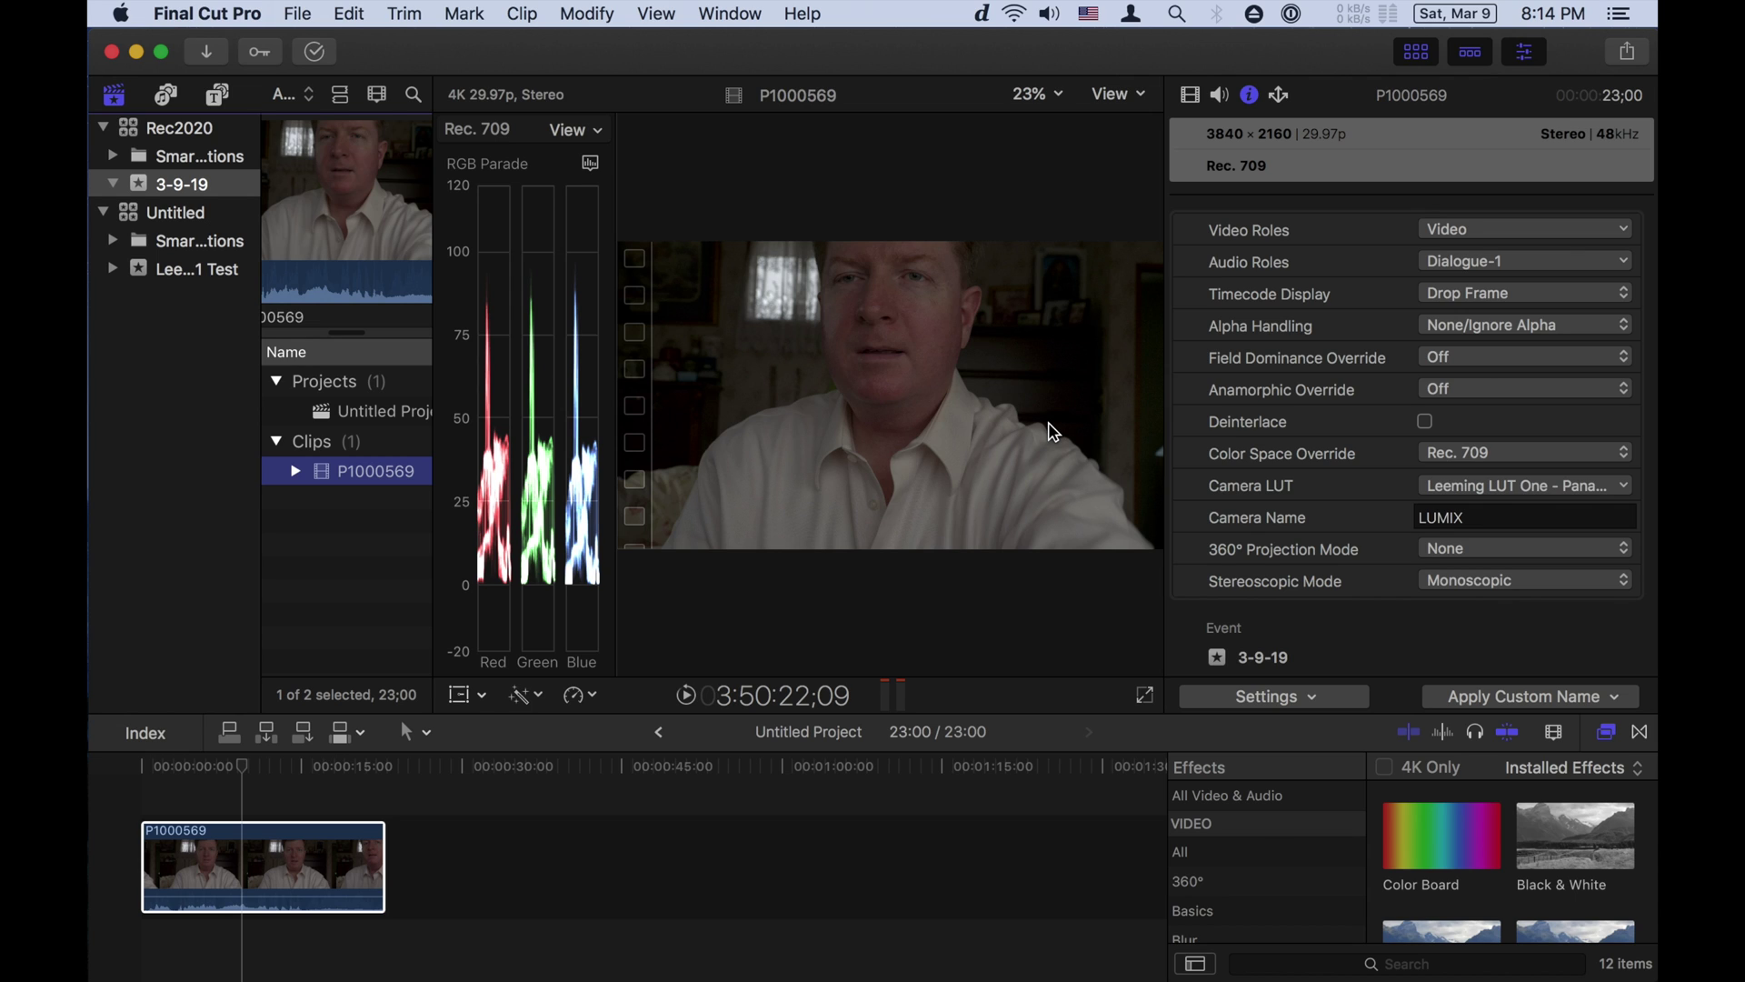
{"action": "left_click", "coordinate": [134, 271]}
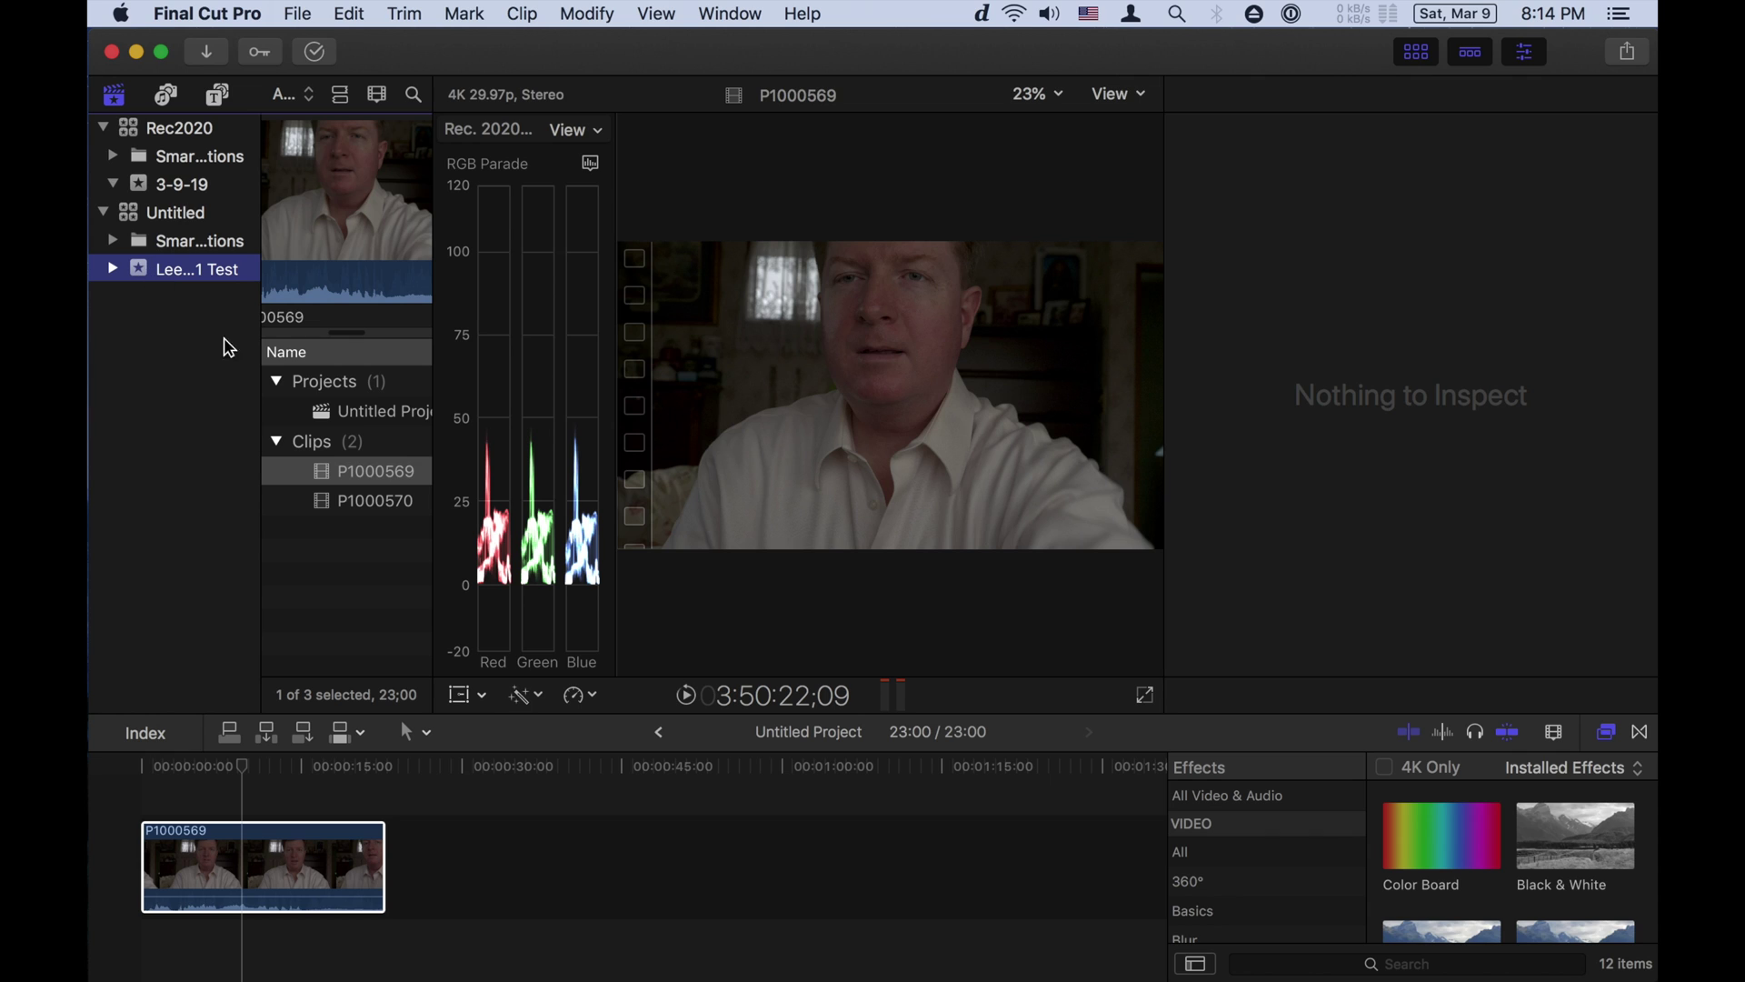
Open the Leeming test event's Untitled Project, inspect P1000569's Custom LUT, then select P1000570
{"action": "left_click", "coordinate": [112, 269]}
{"action": "double_click", "coordinate": [322, 416]}
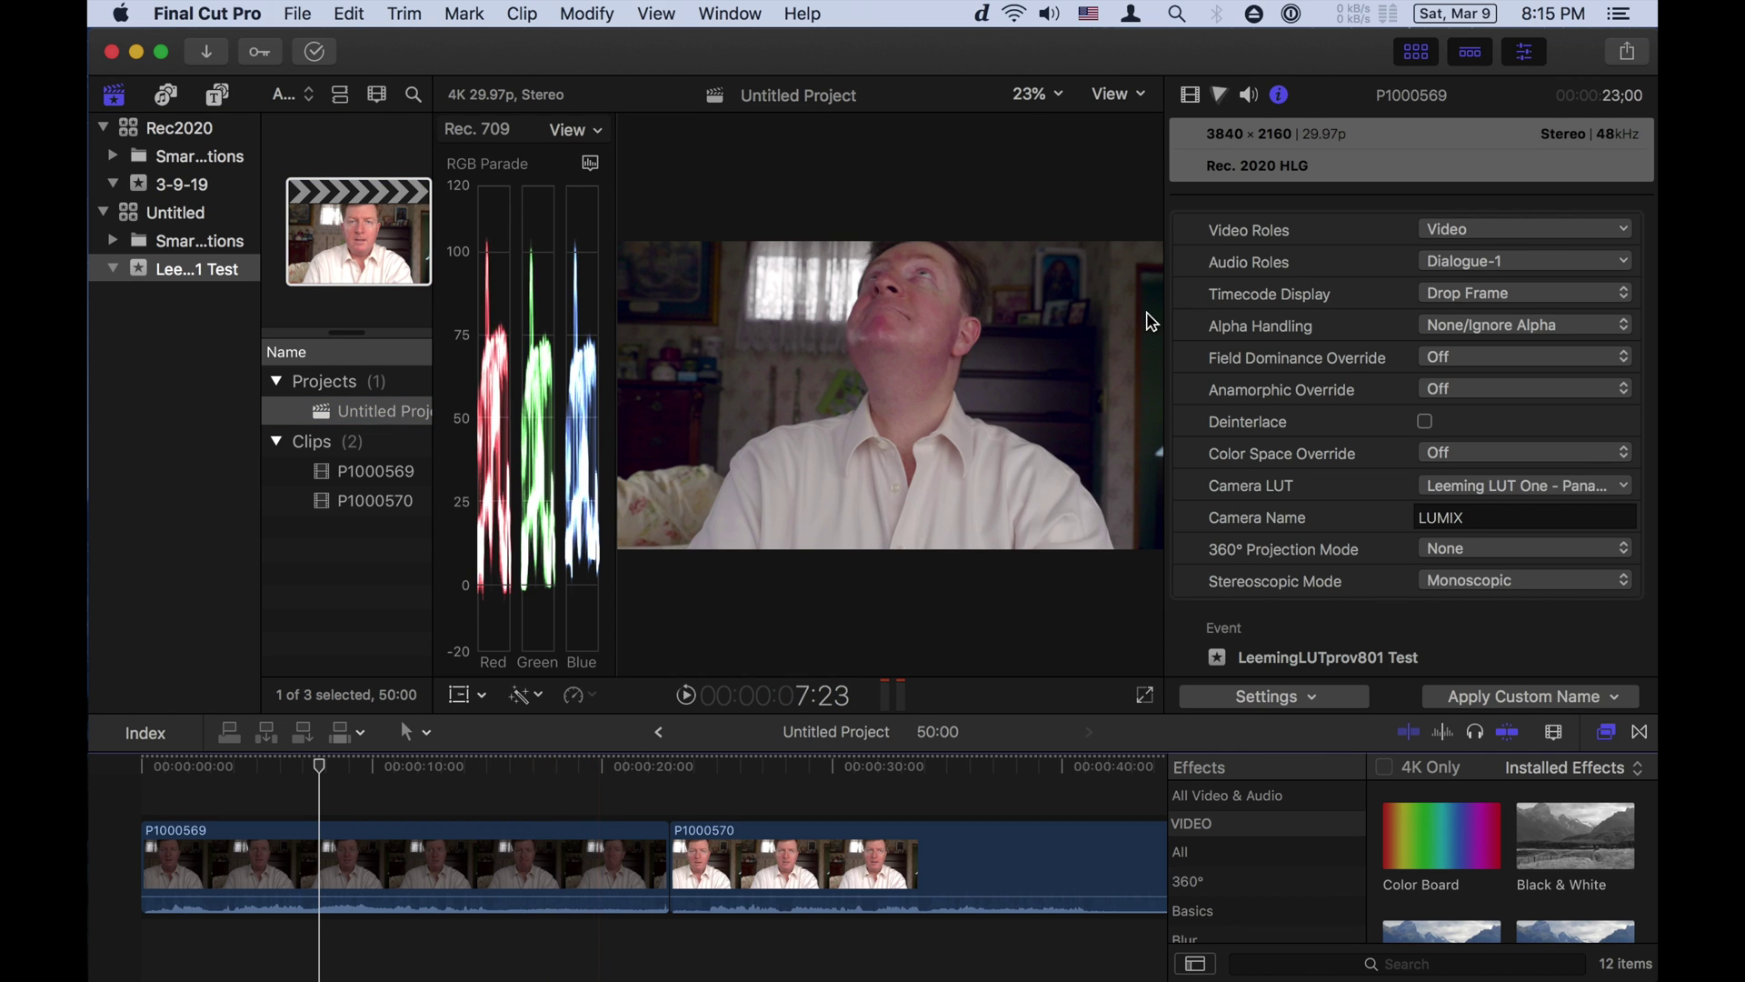
{"action": "left_click", "coordinate": [1189, 95]}
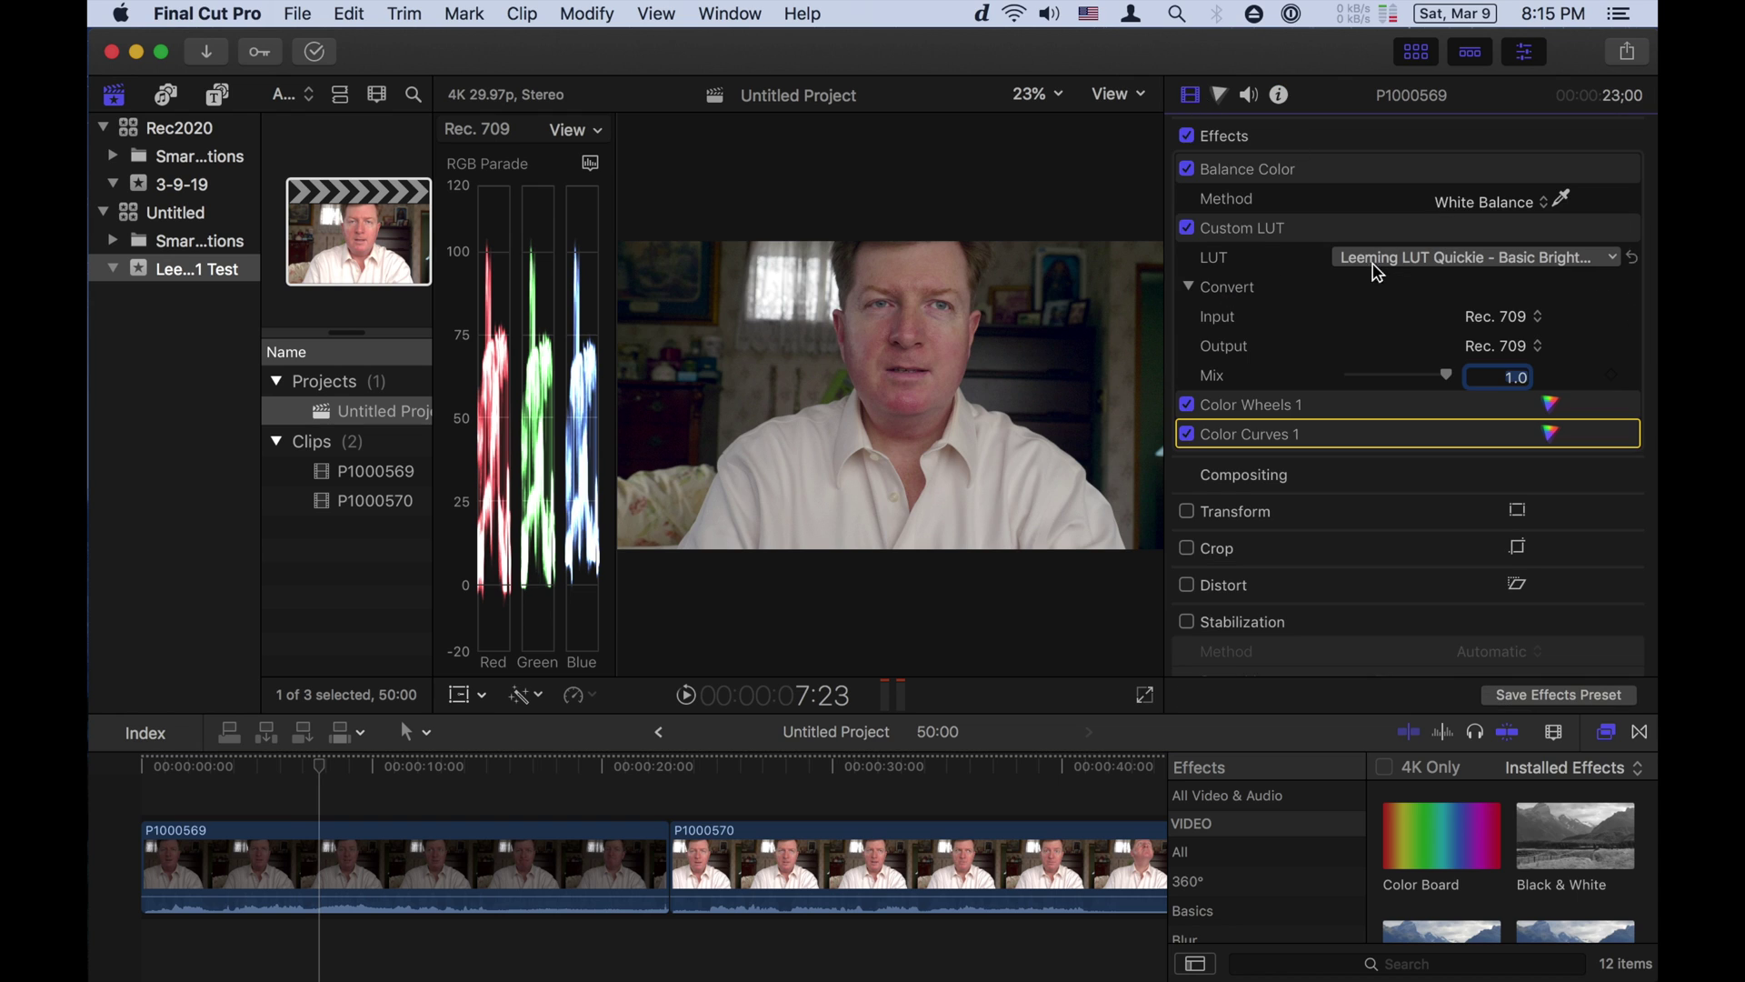
{"action": "mouse_move", "coordinate": [1241, 226]}
{"action": "left_click", "coordinate": [1276, 96]}
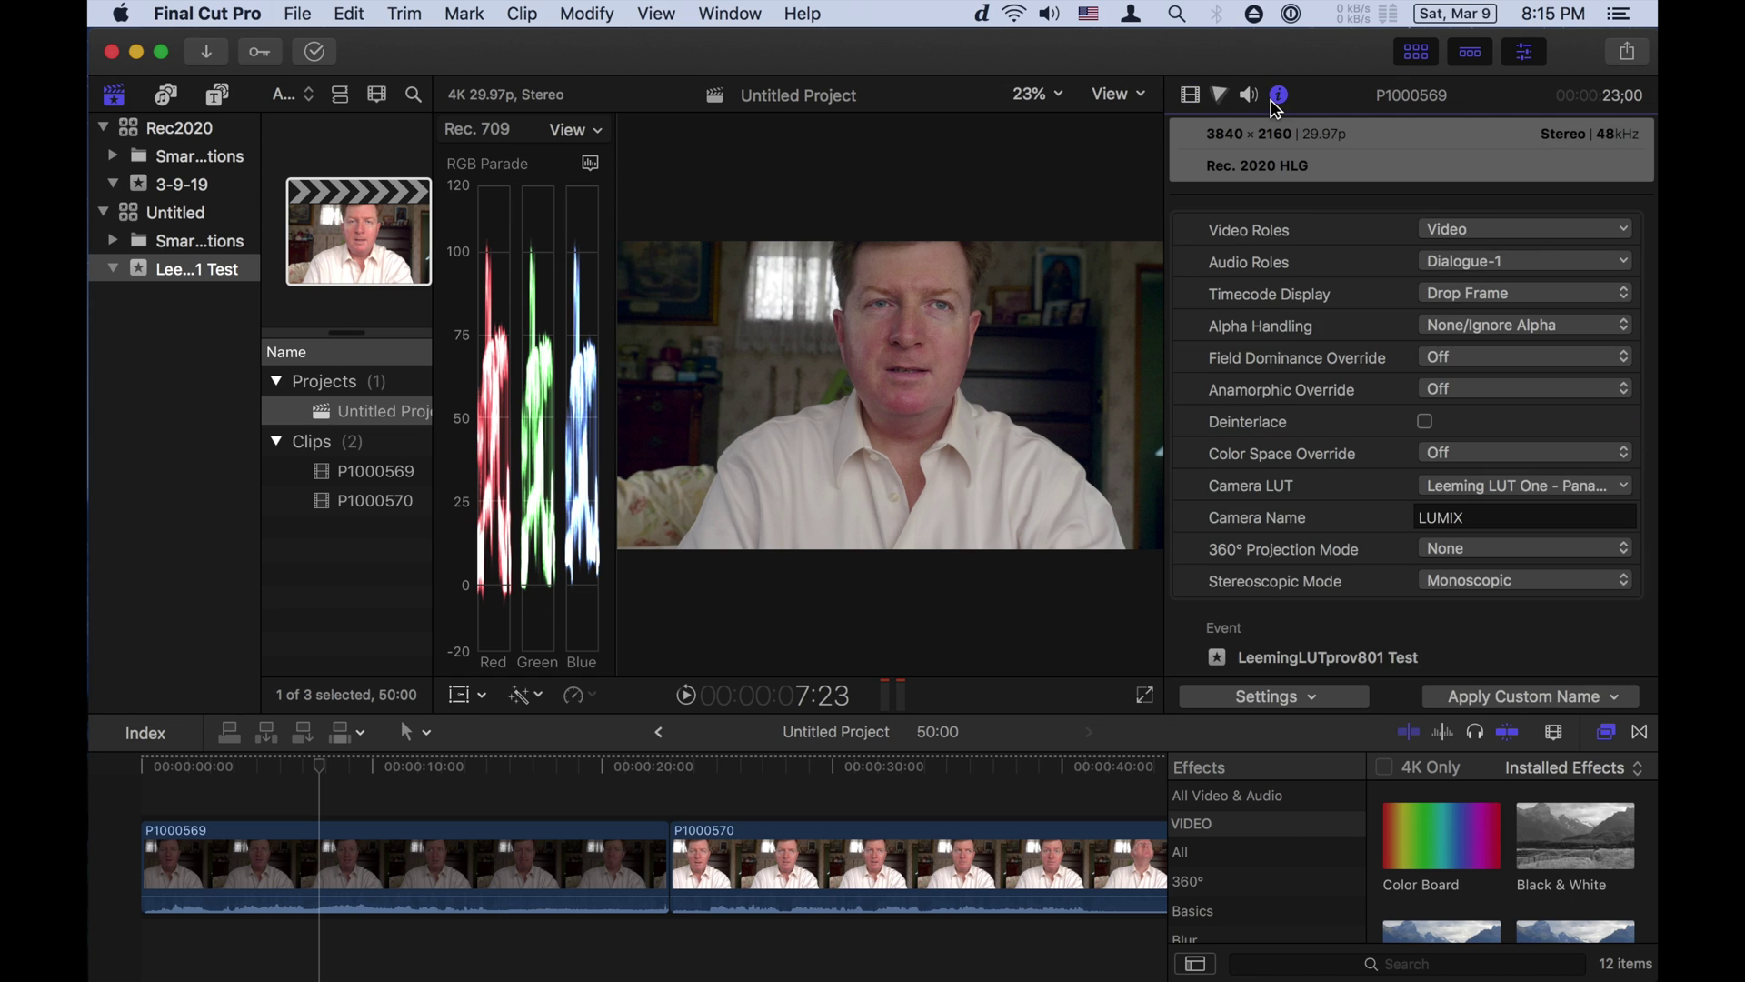
{"action": "left_click", "coordinate": [1190, 95]}
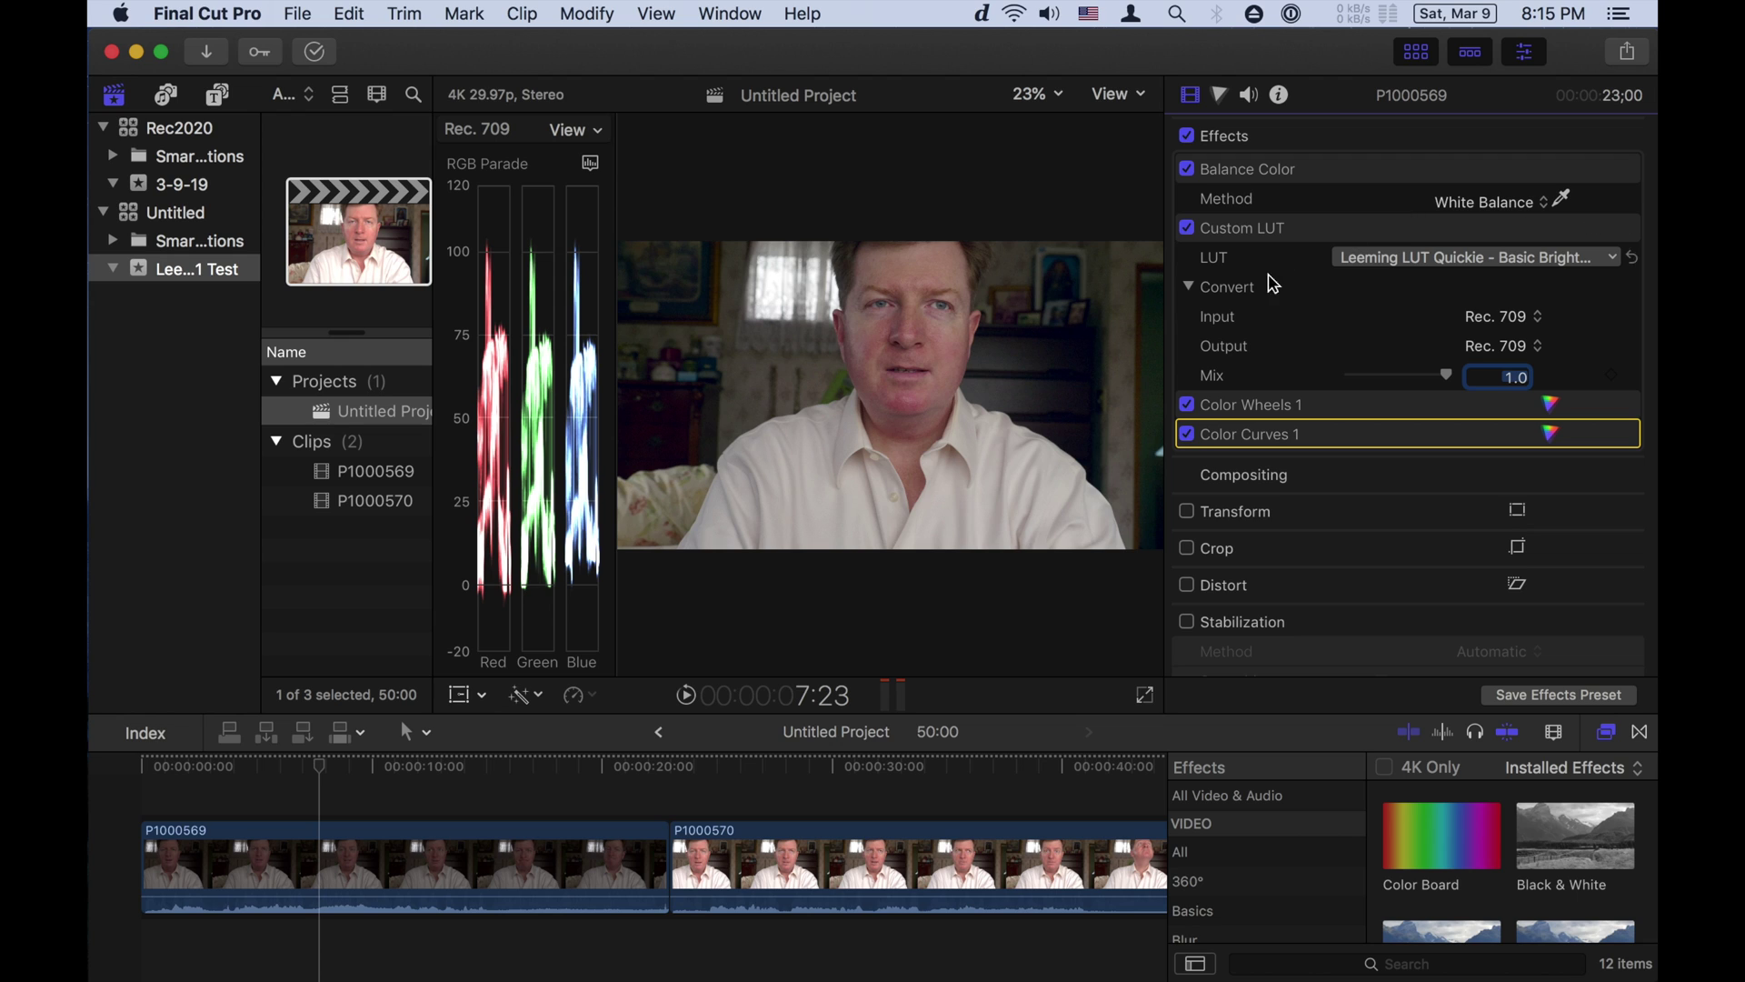
{"action": "left_click", "coordinate": [1238, 238]}
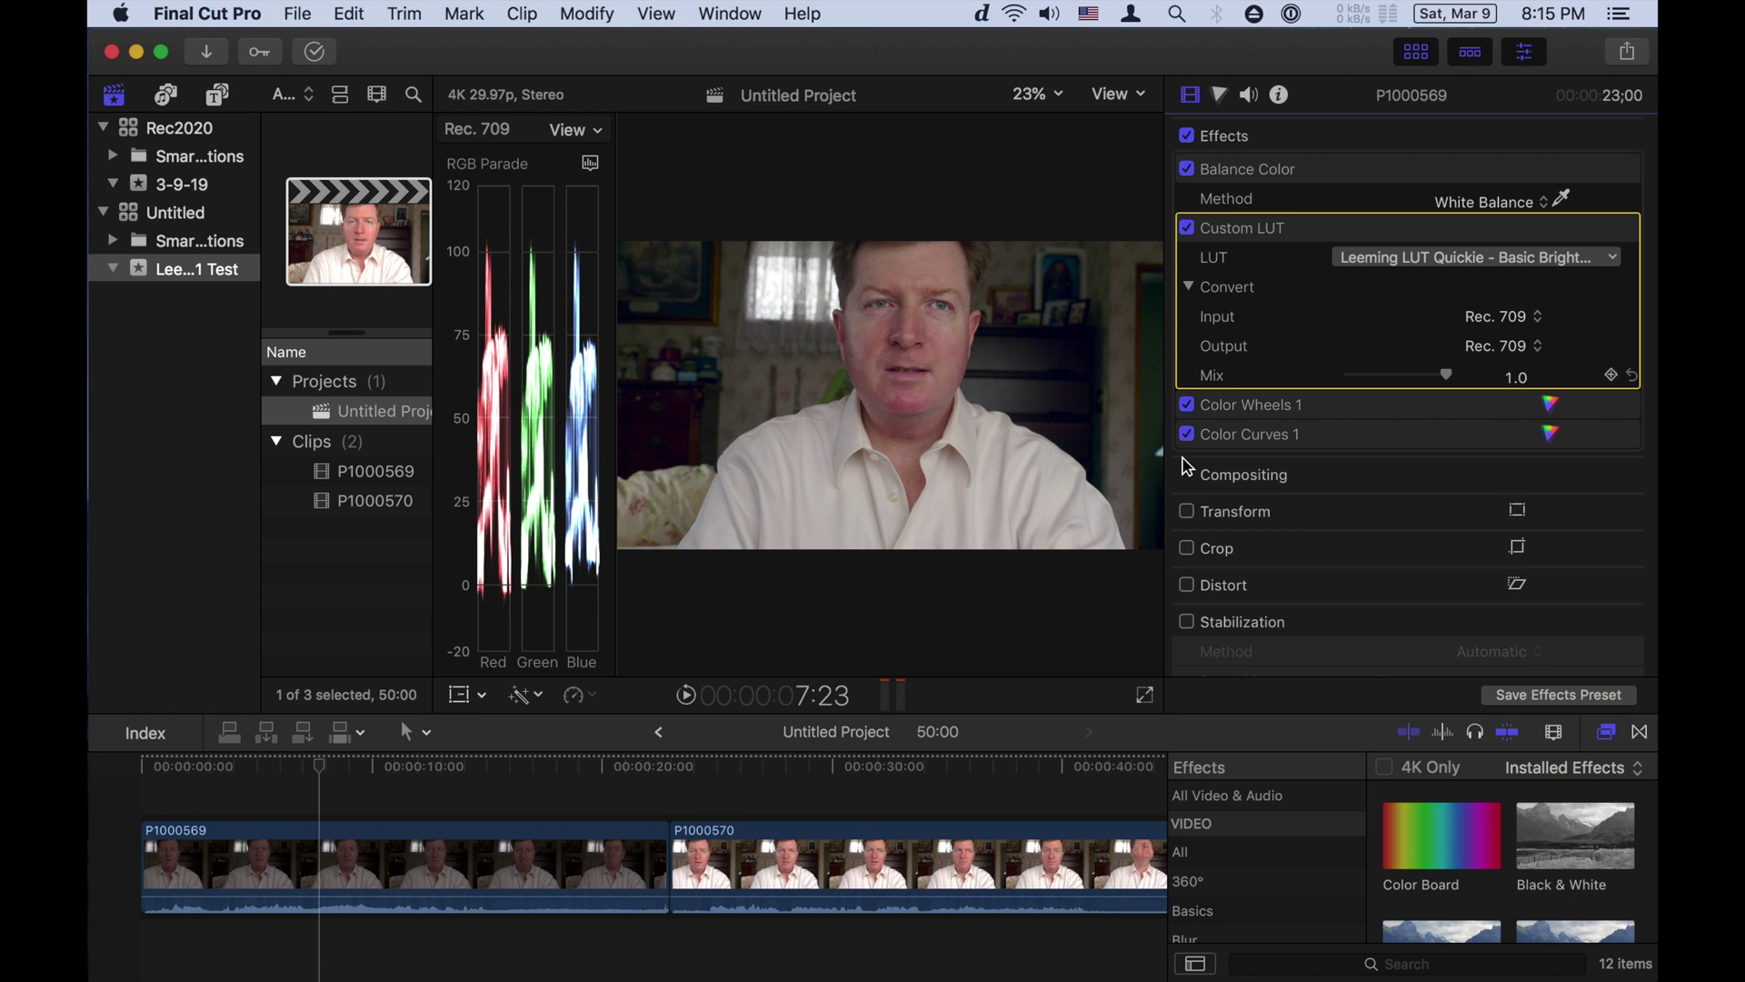
{"action": "left_click", "coordinate": [833, 768]}
{"action": "left_click", "coordinate": [846, 859]}
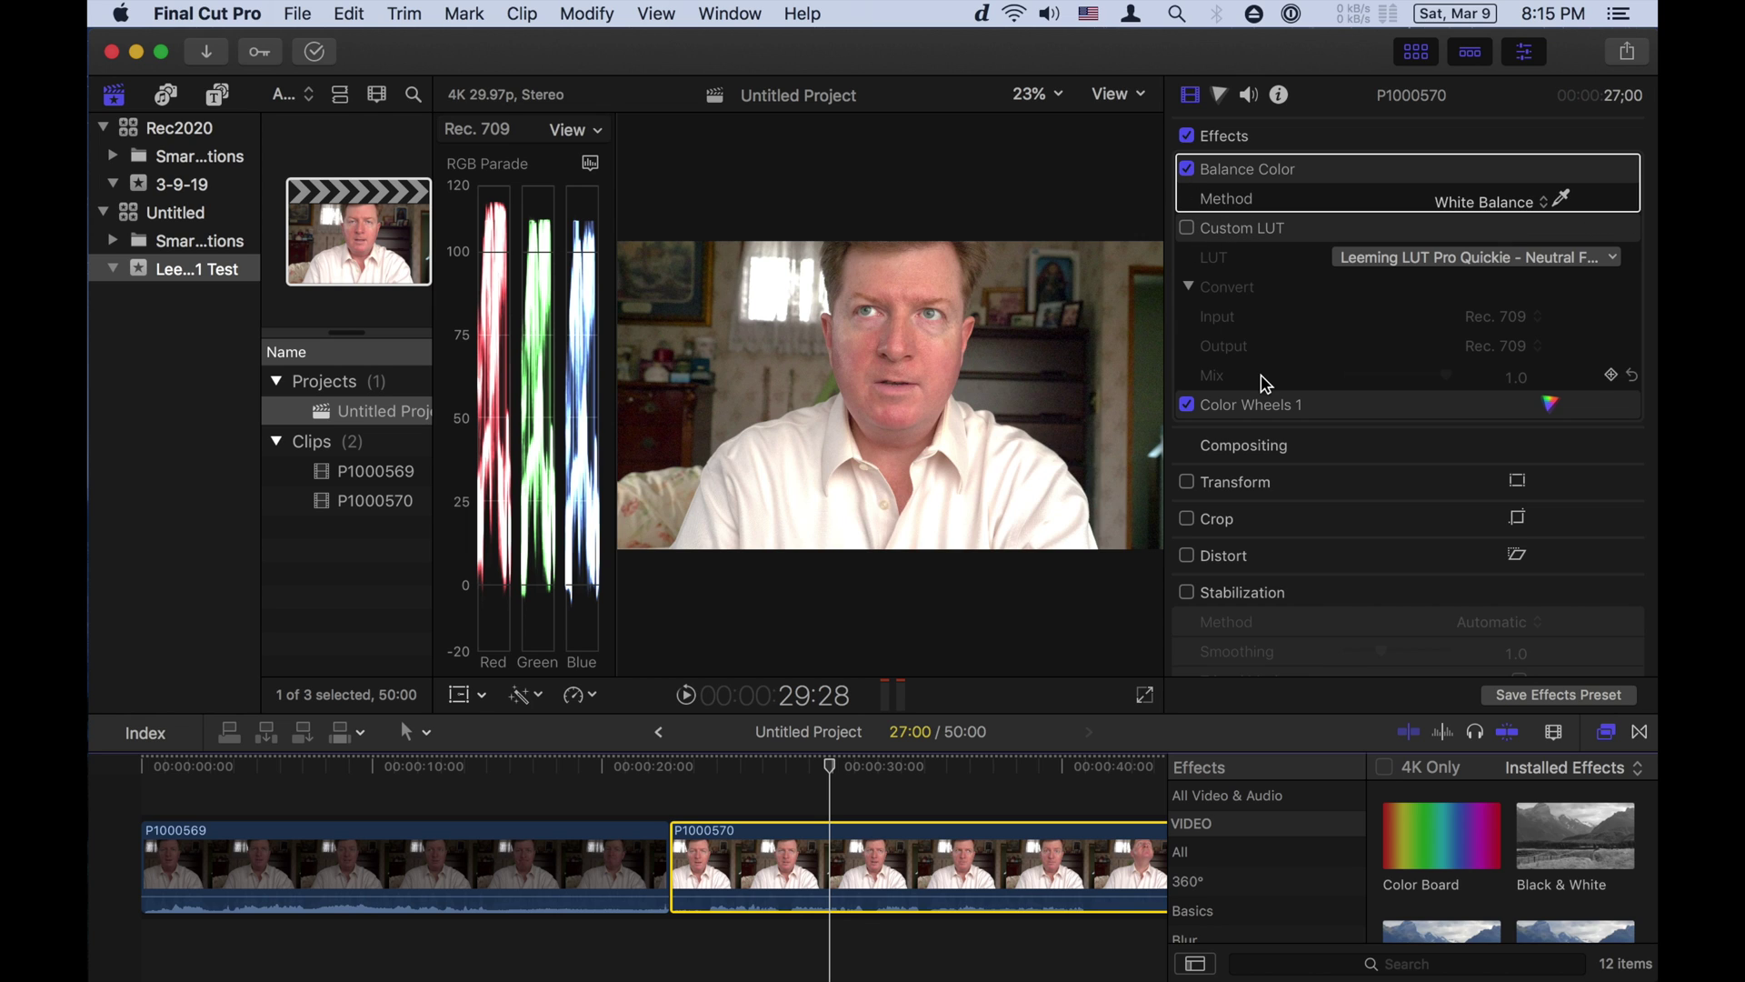
Set P1000570's camera LUT to Leeming LUT One - Panasonic HLG v502
{"action": "left_click", "coordinate": [1279, 94]}
{"action": "left_click", "coordinate": [1441, 491]}
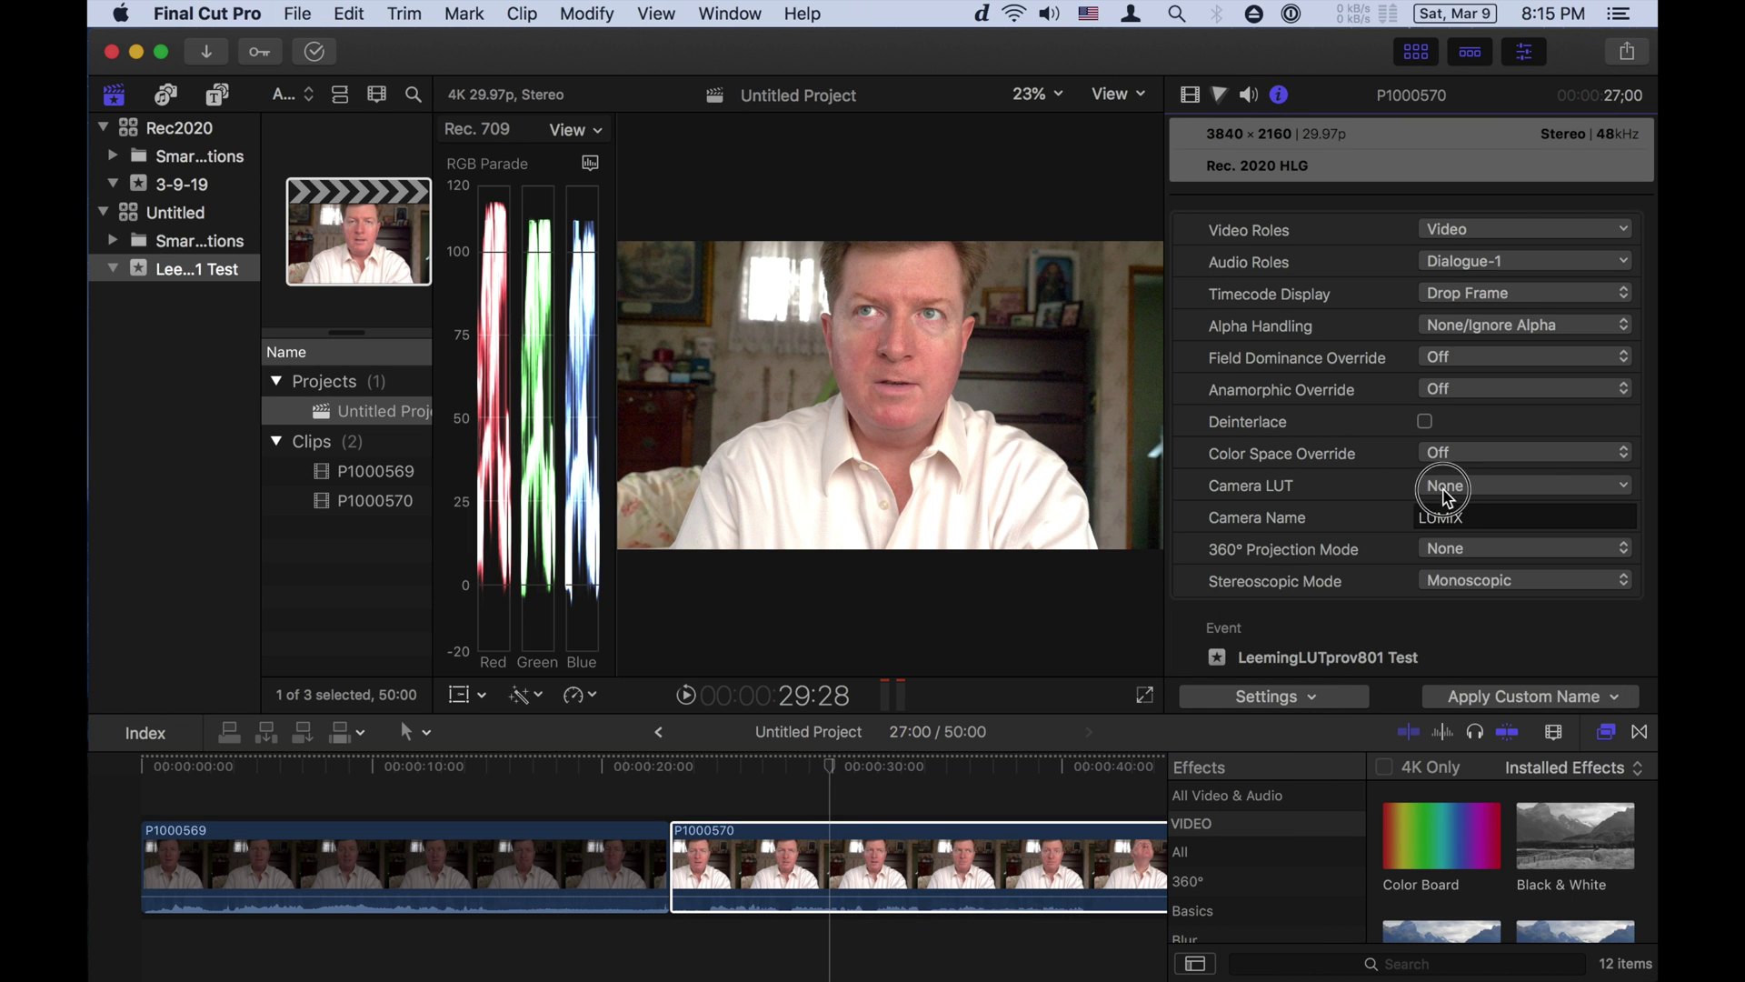
{"action": "left_click", "coordinate": [1472, 916]}
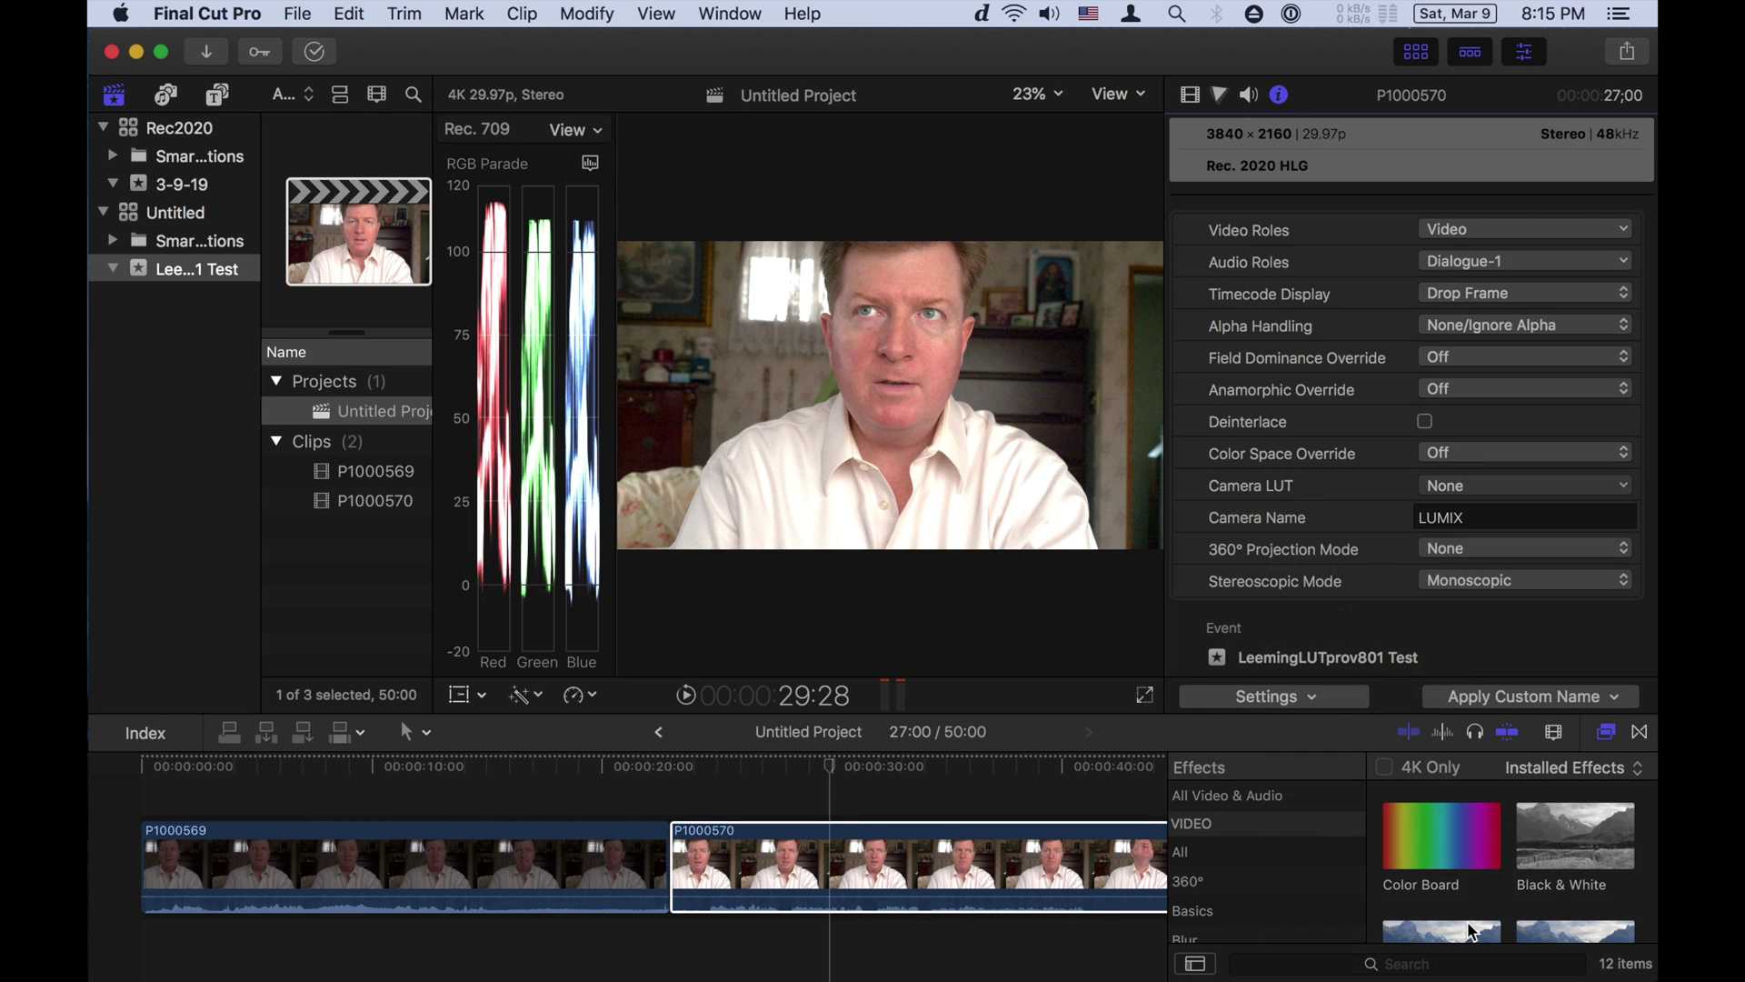
{"action": "left_click", "coordinate": [1536, 486]}
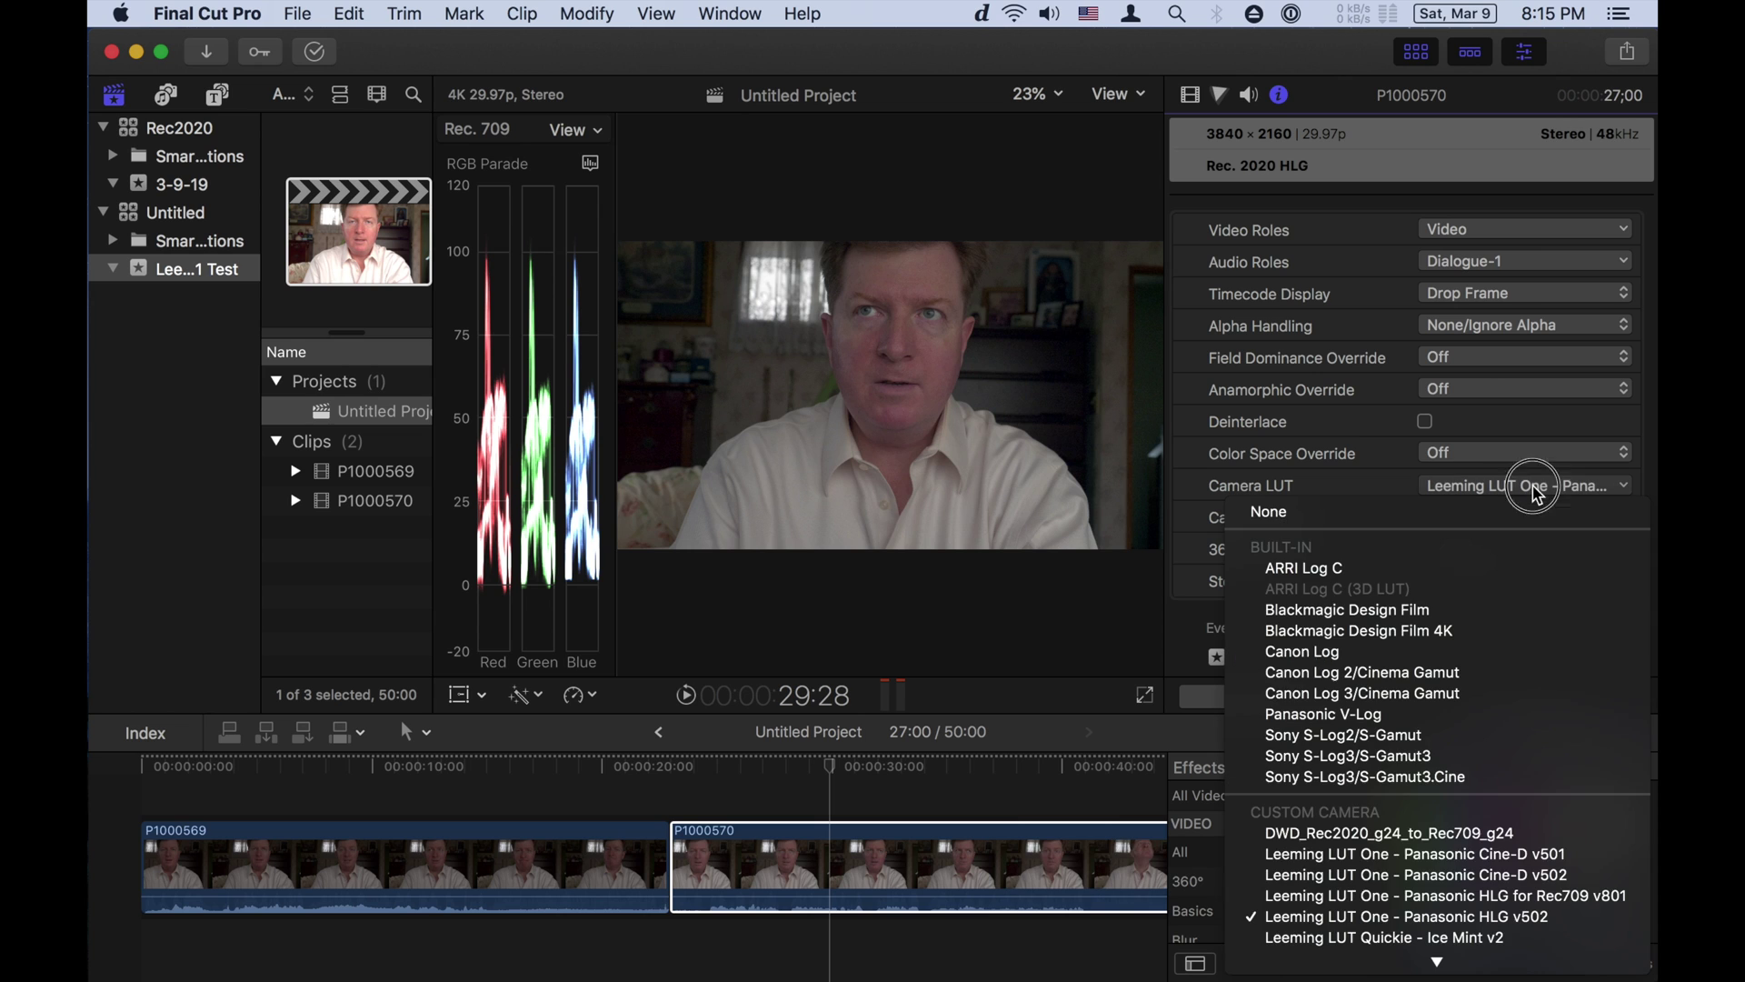
{"action": "left_click", "coordinate": [1364, 393]}
Compare P1000570 with Color Wheels 1 off and on, then open its wheel controls
{"action": "left_click", "coordinate": [1194, 98]}
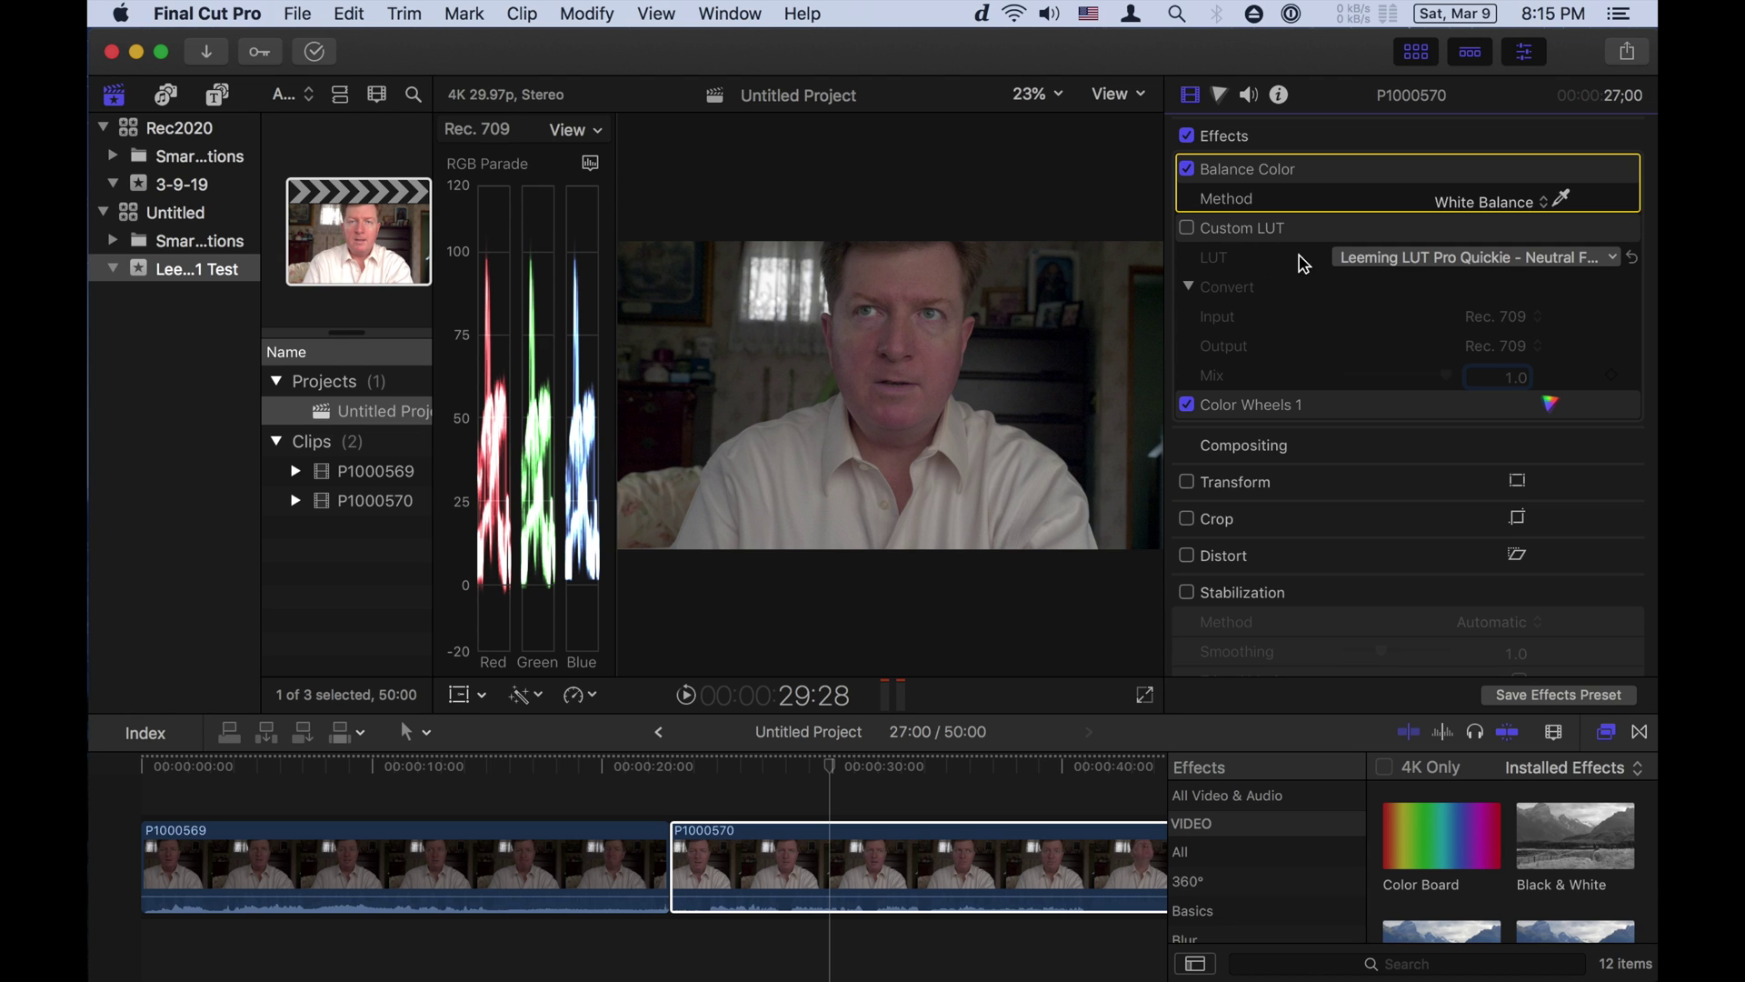
{"action": "mouse_move", "coordinate": [1252, 405]}
{"action": "left_click", "coordinate": [1184, 405]}
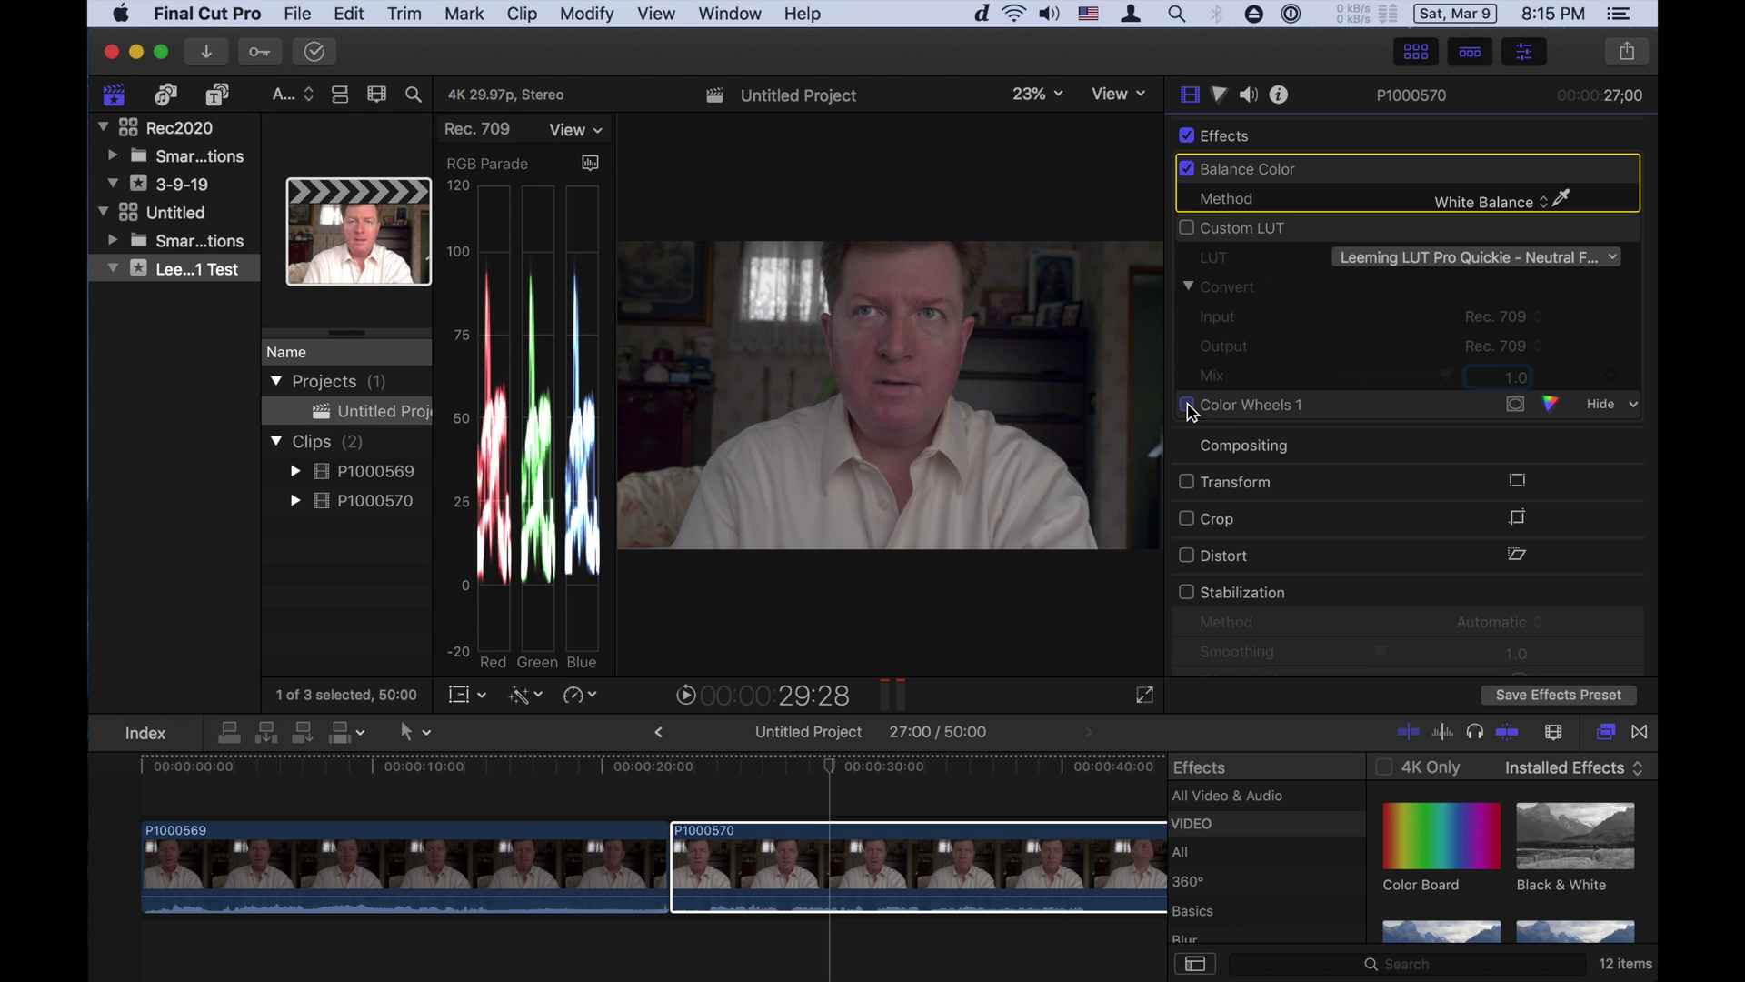
{"action": "left_click", "coordinate": [1184, 406]}
{"action": "double_click", "coordinate": [1248, 407]}
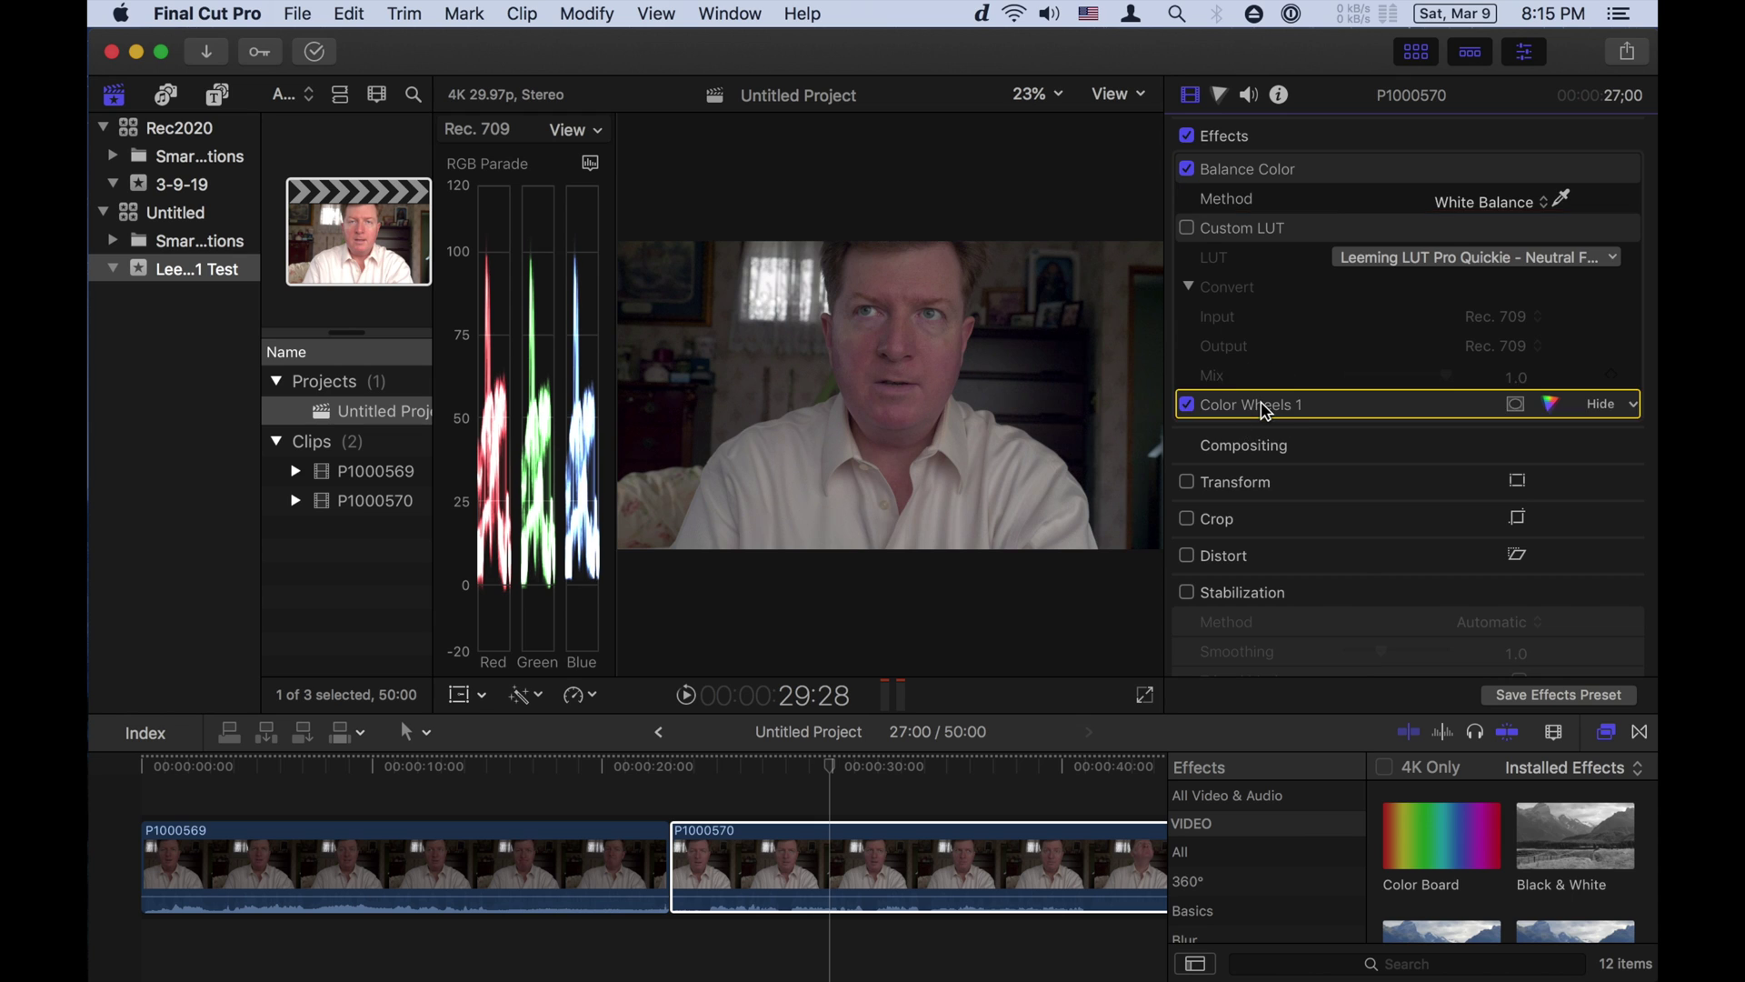
{"action": "left_click", "coordinate": [1189, 94]}
Toggle P1000570's Custom LUT and slightly lift the highlights in Color Wheels 1
{"action": "left_click", "coordinate": [1186, 228]}
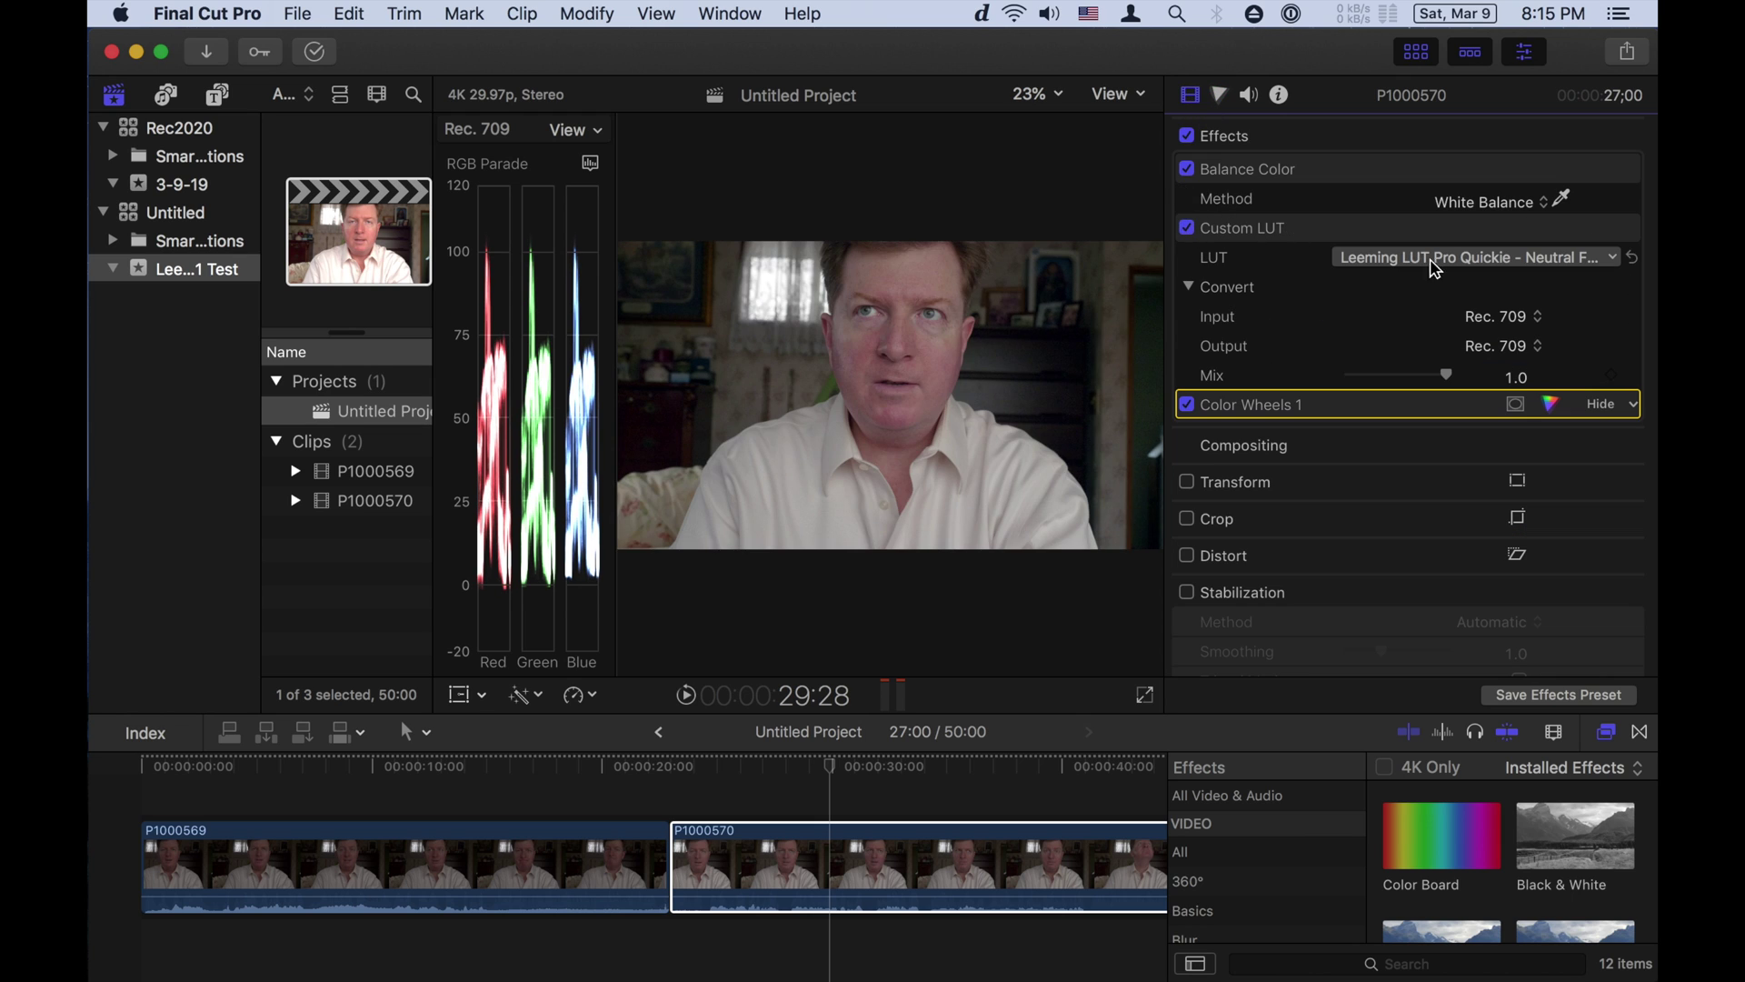
{"action": "left_click", "coordinate": [1186, 229]}
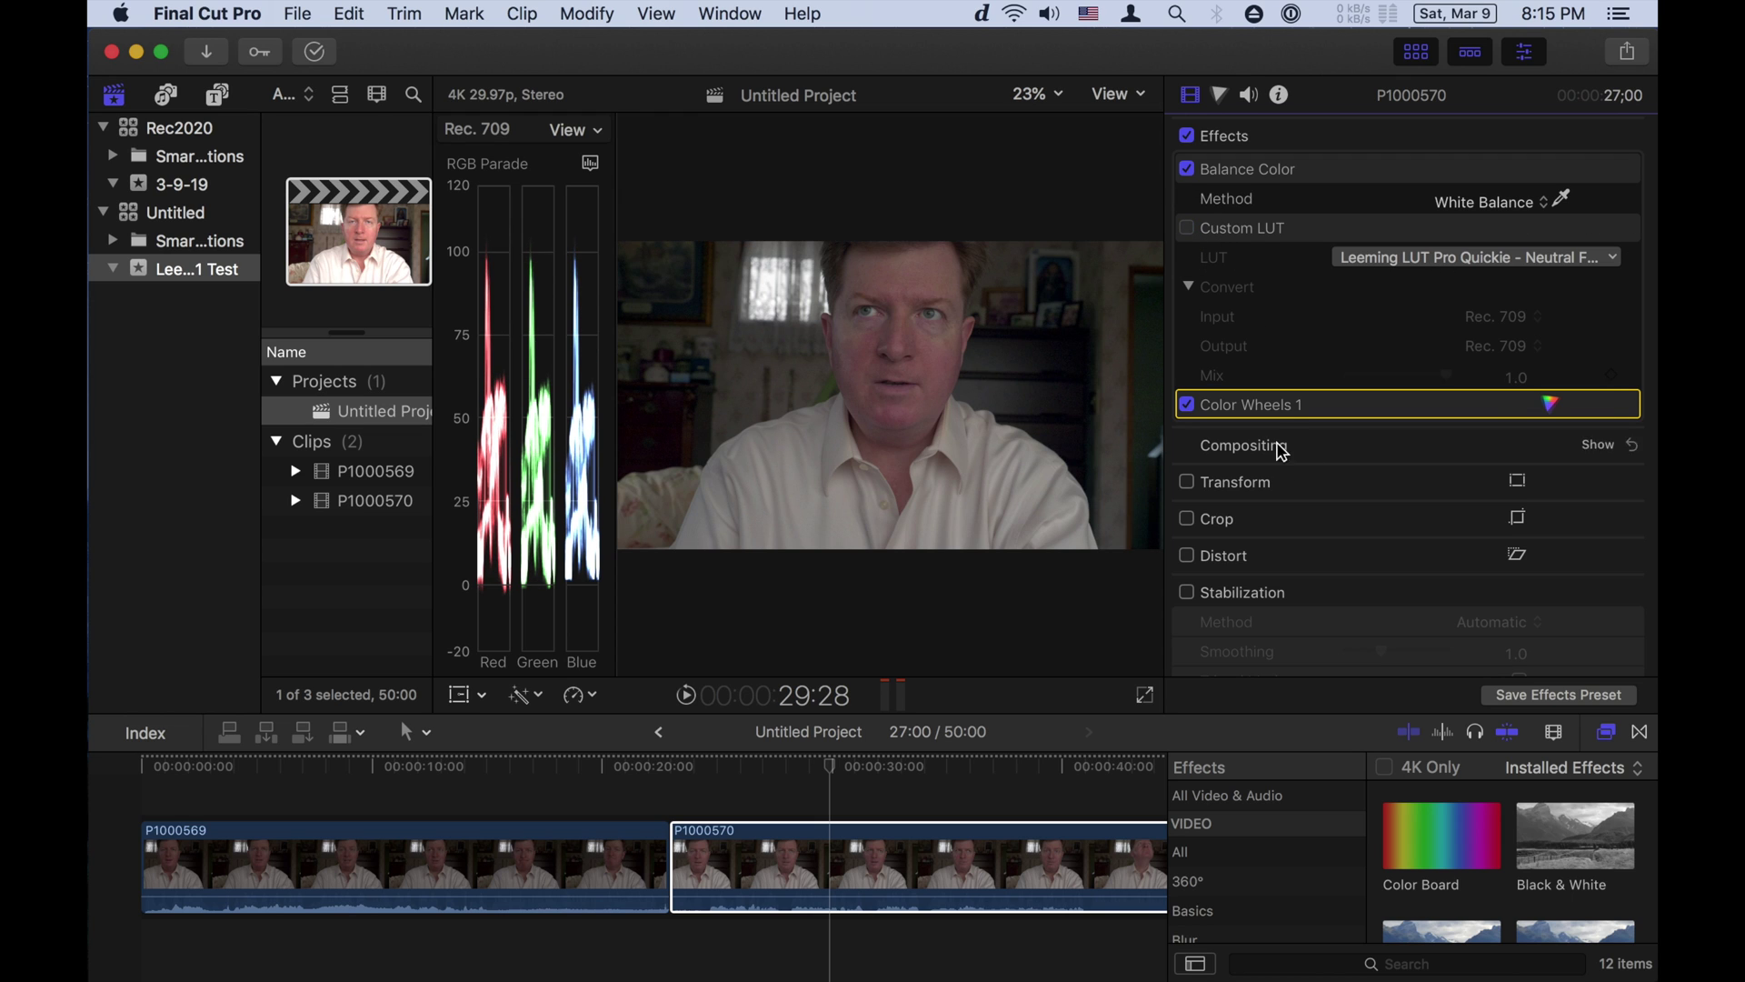
{"action": "double_click", "coordinate": [1259, 404]}
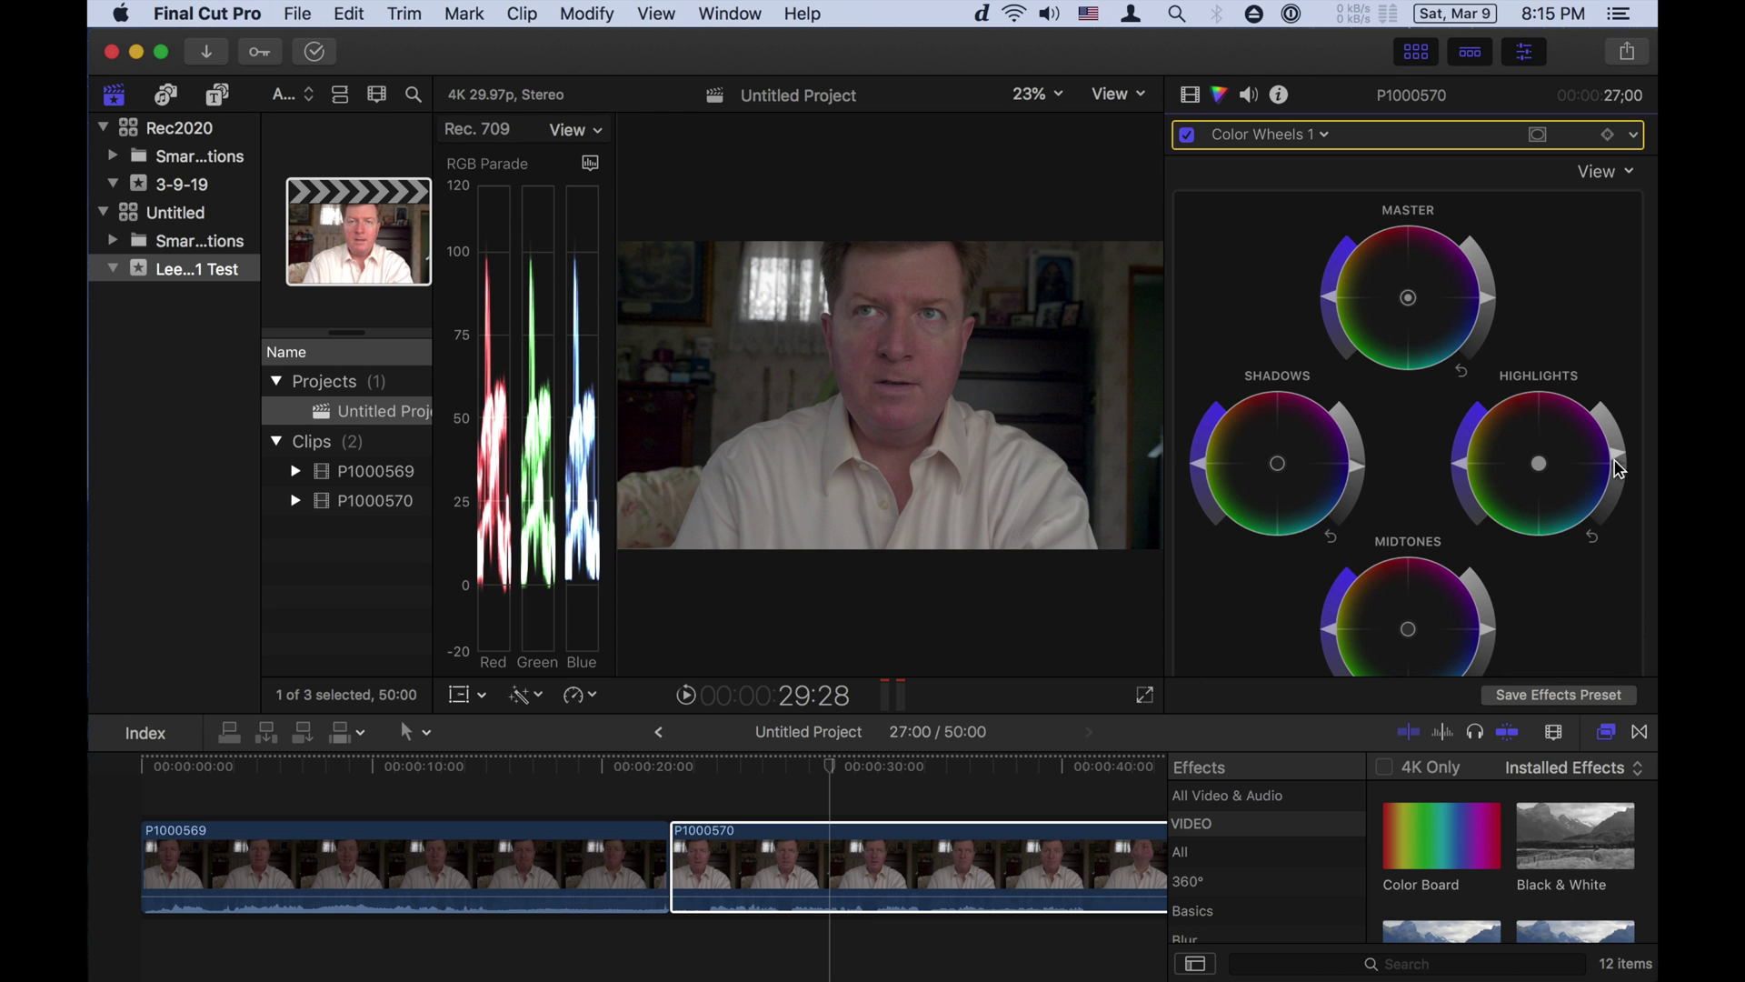
{"action": "mouse_move", "coordinate": [1617, 468]}
{"action": "left_mouse_down"}
{"action": "mouse_move", "coordinate": [1605, 436]}
{"action": "mouse_move", "coordinate": [1613, 459]}
{"action": "left_mouse_up"}
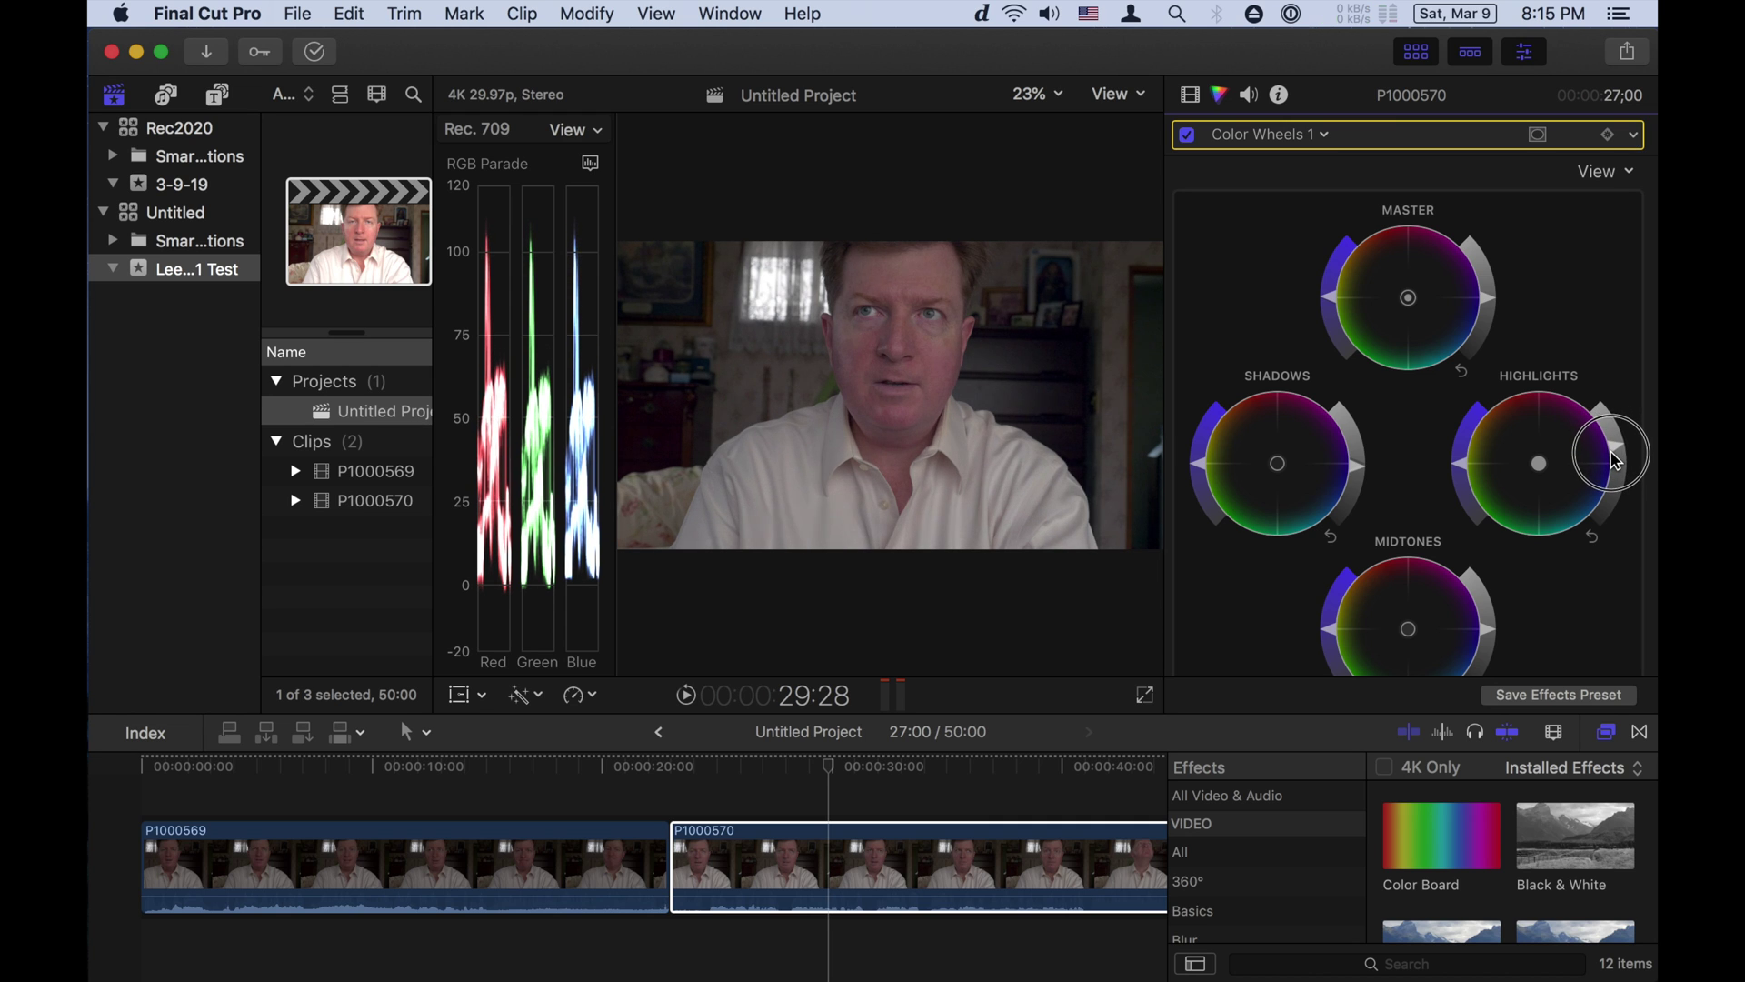
Add Color Curves and shape the luma curve into an S with shadow and highlight points
{"action": "left_click", "coordinate": [1286, 137]}
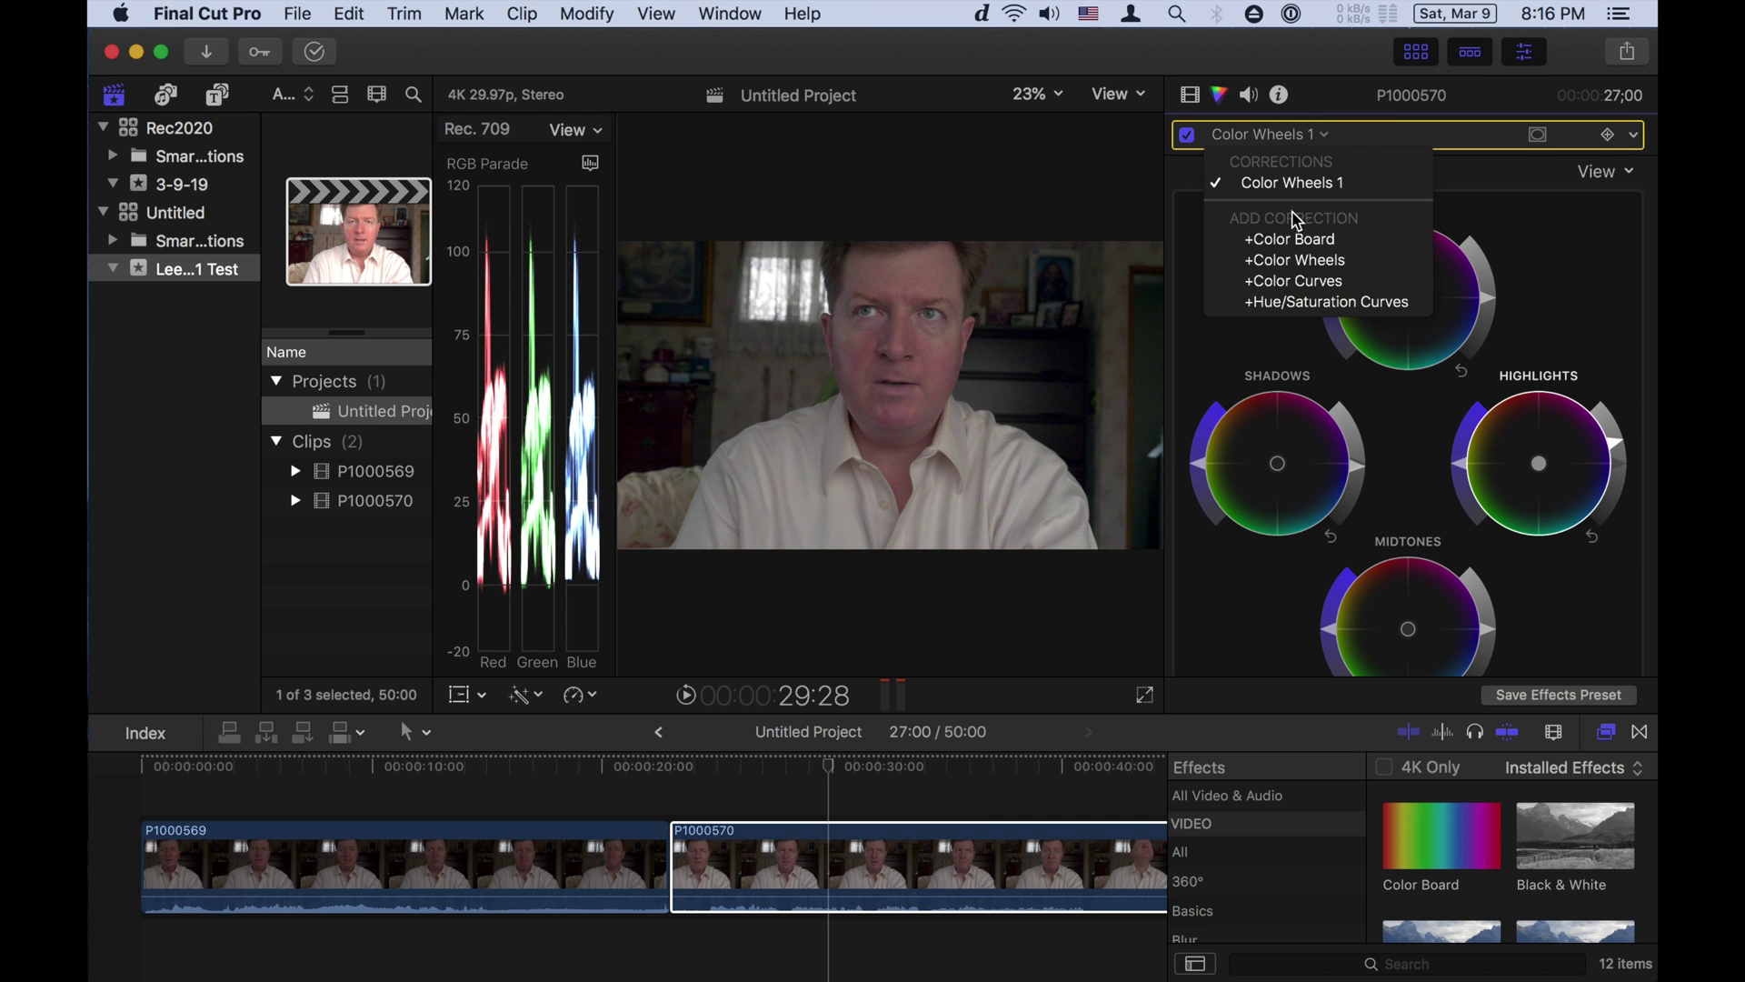
{"action": "left_click", "coordinate": [1296, 281]}
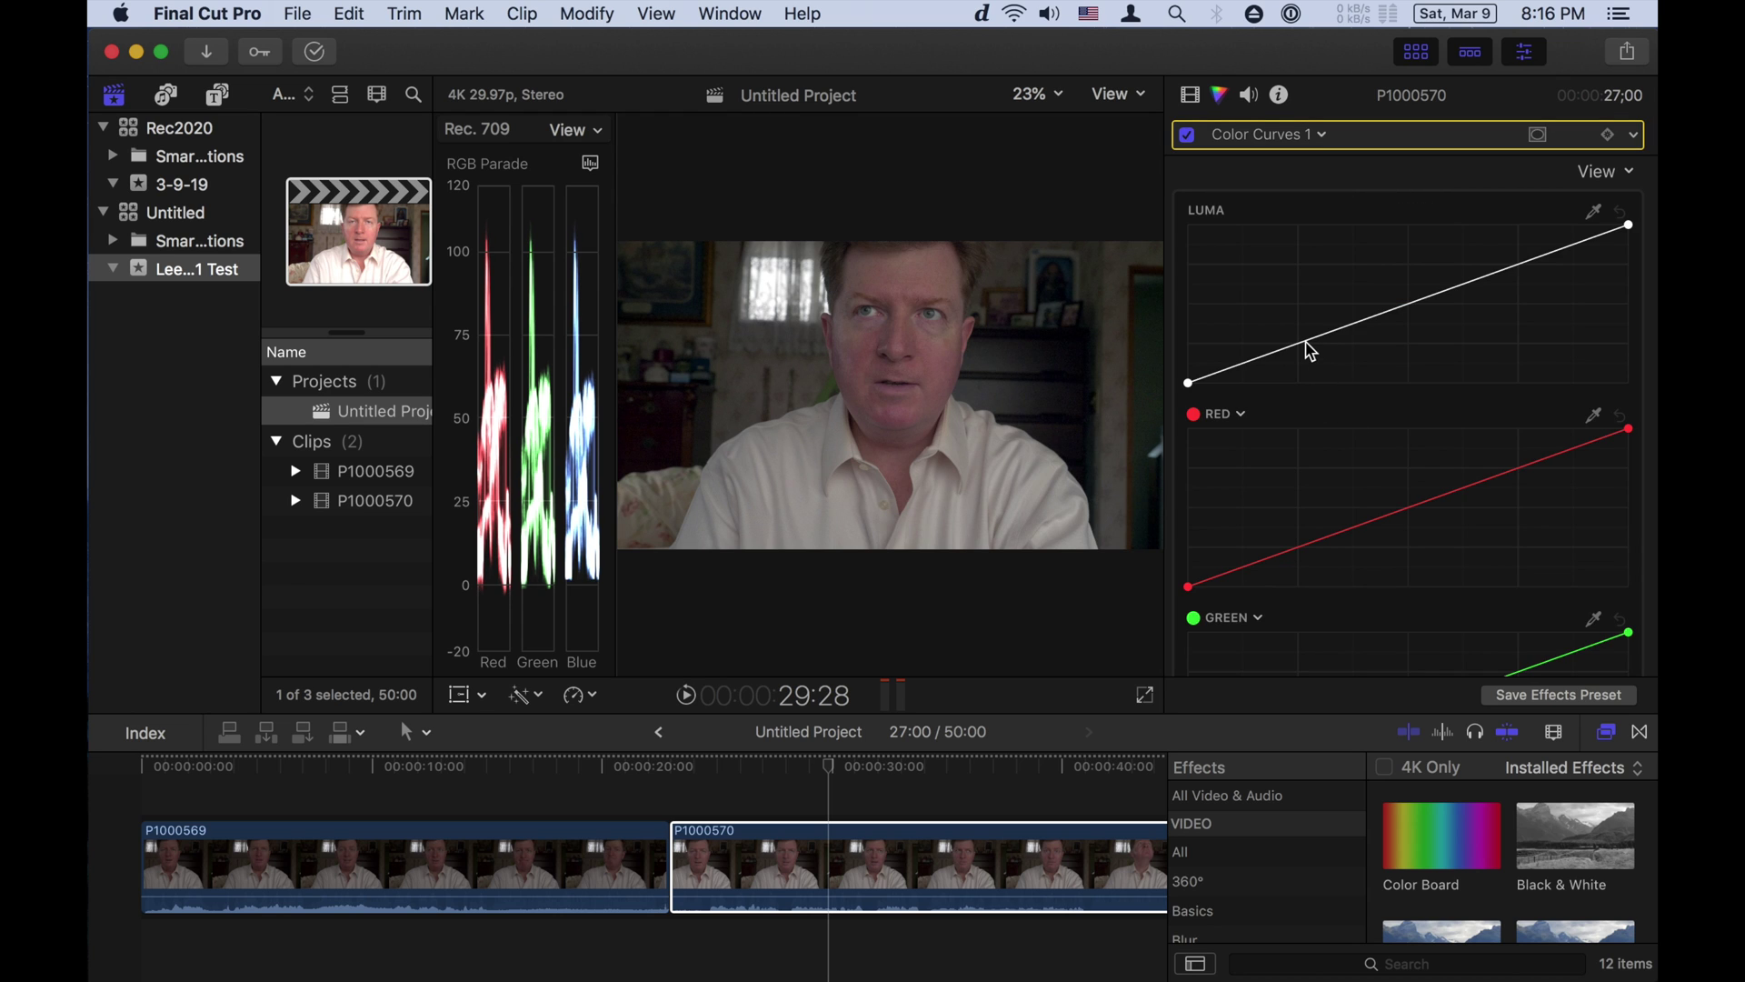
{"action": "left_click_drag", "start_coordinate": [1305, 345], "coordinate": [1305, 351]}
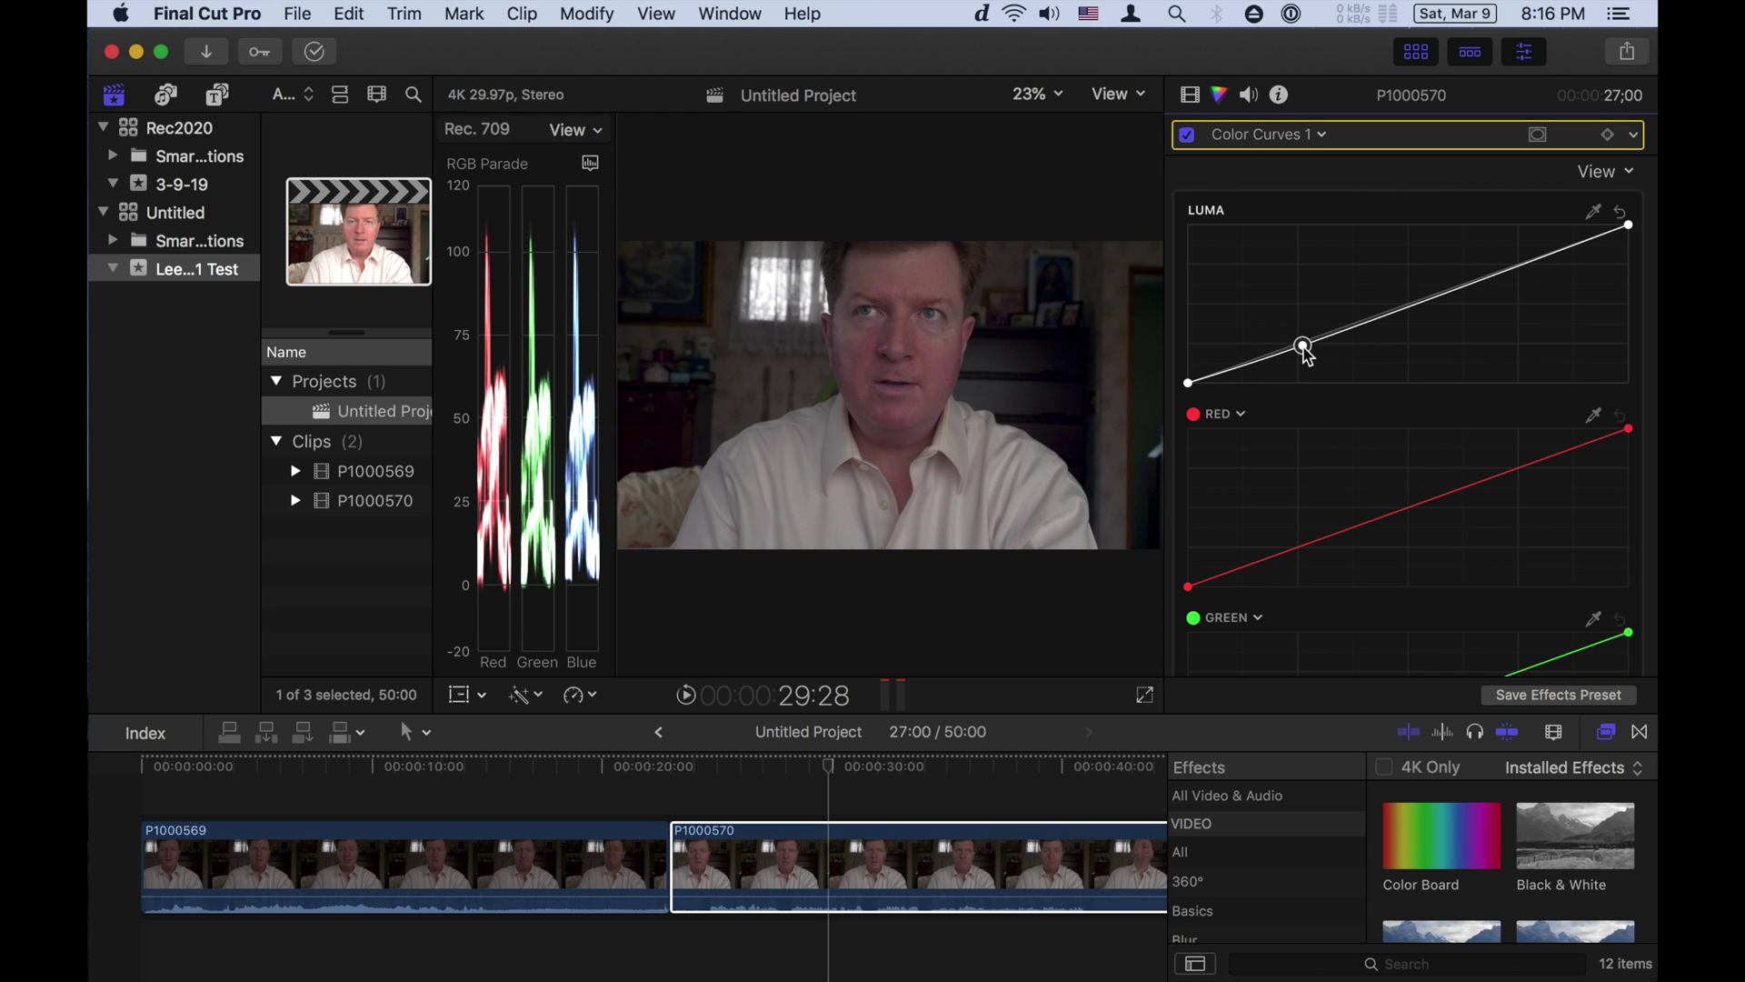
{"action": "left_click_drag", "start_coordinate": [1519, 266], "coordinate": [1515, 257]}
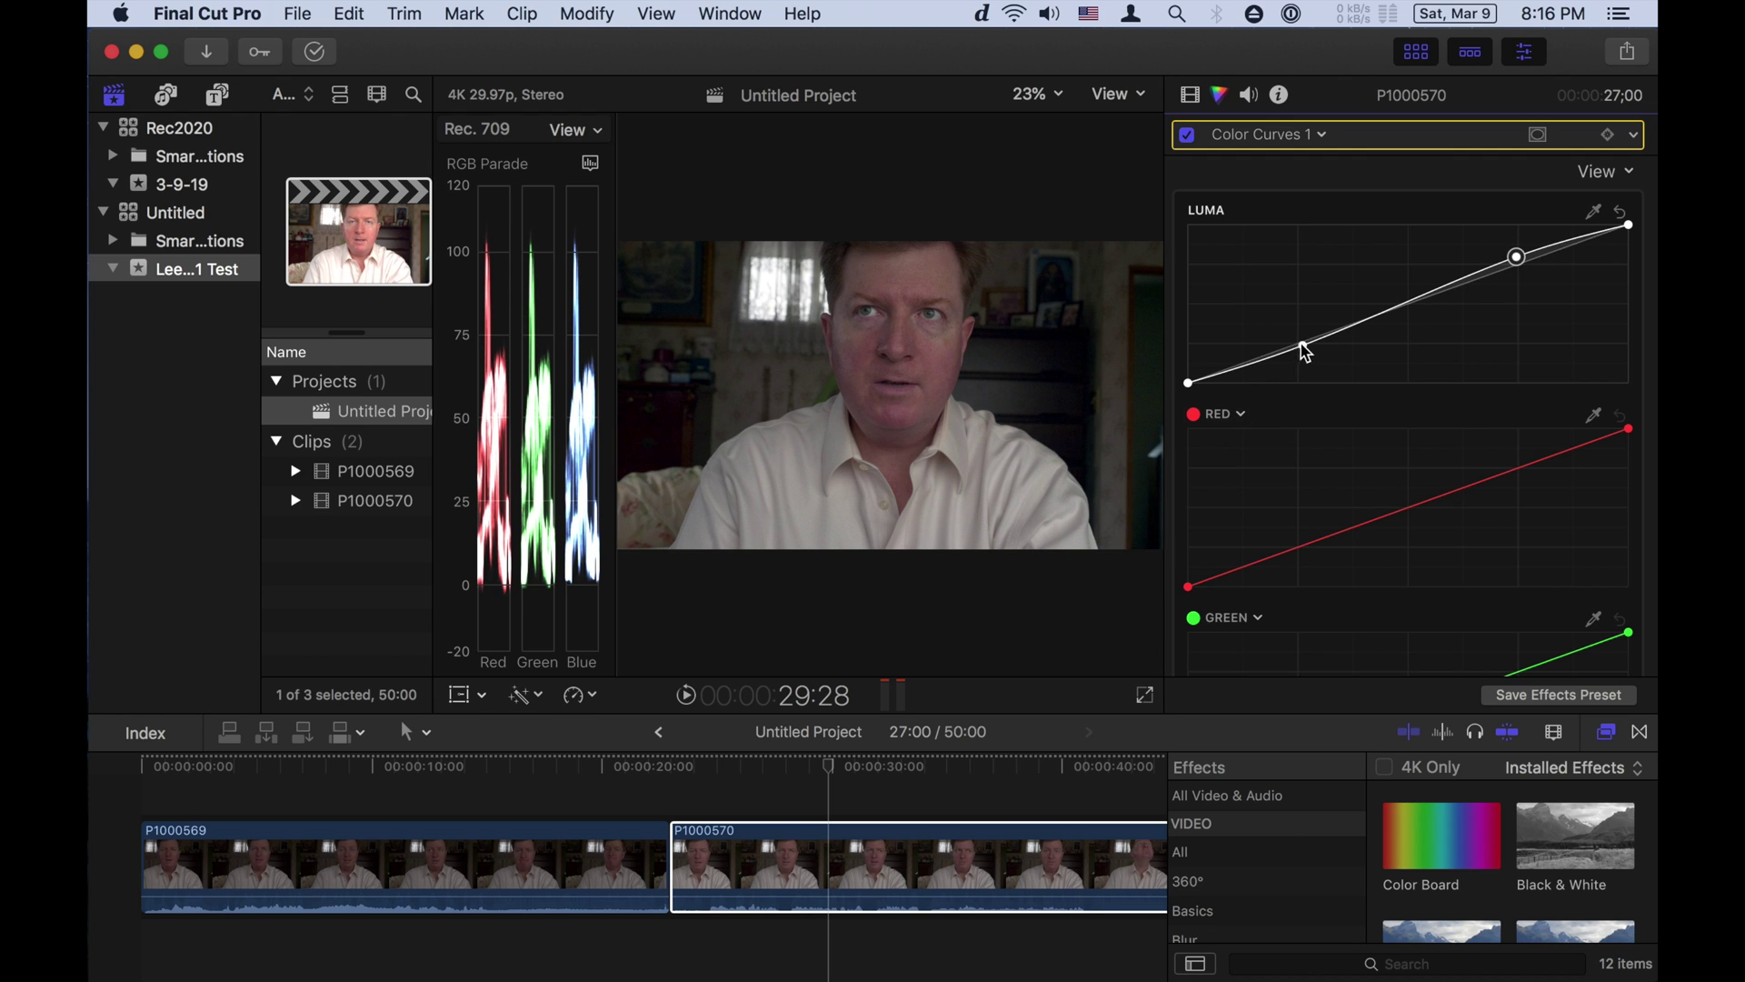
{"action": "left_click_drag", "start_coordinate": [1303, 348], "coordinate": [1304, 352]}
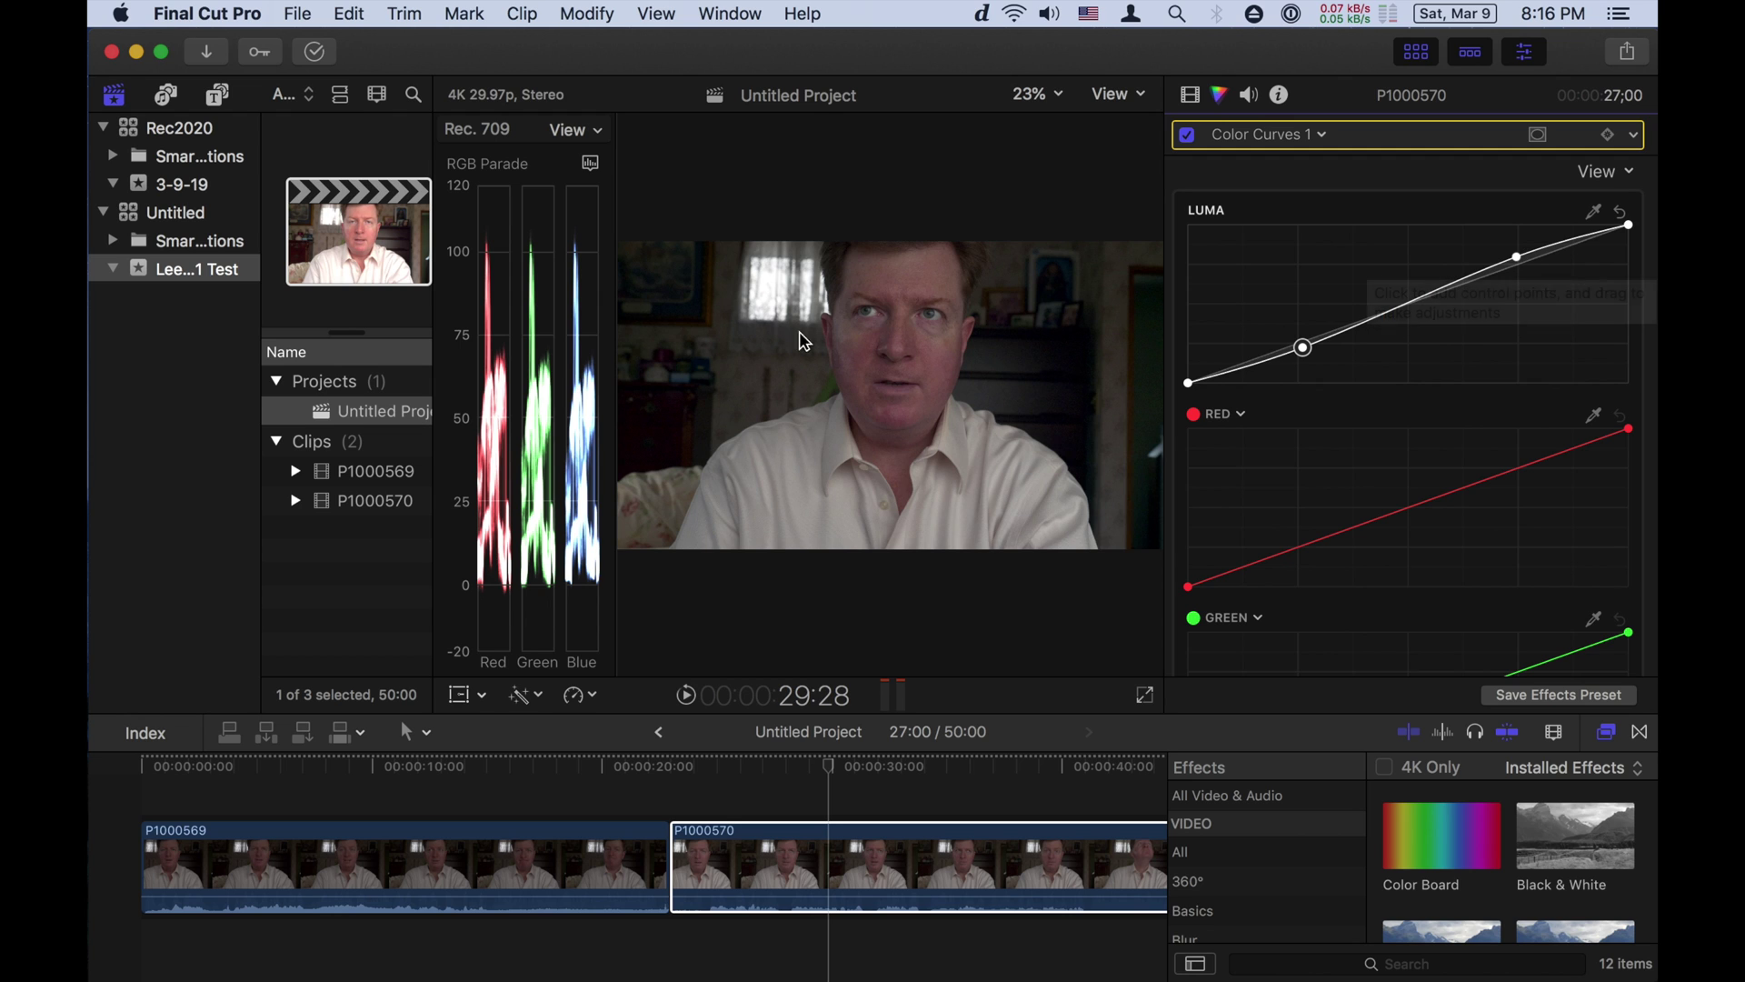
{"action": "left_click", "coordinate": [860, 859]}
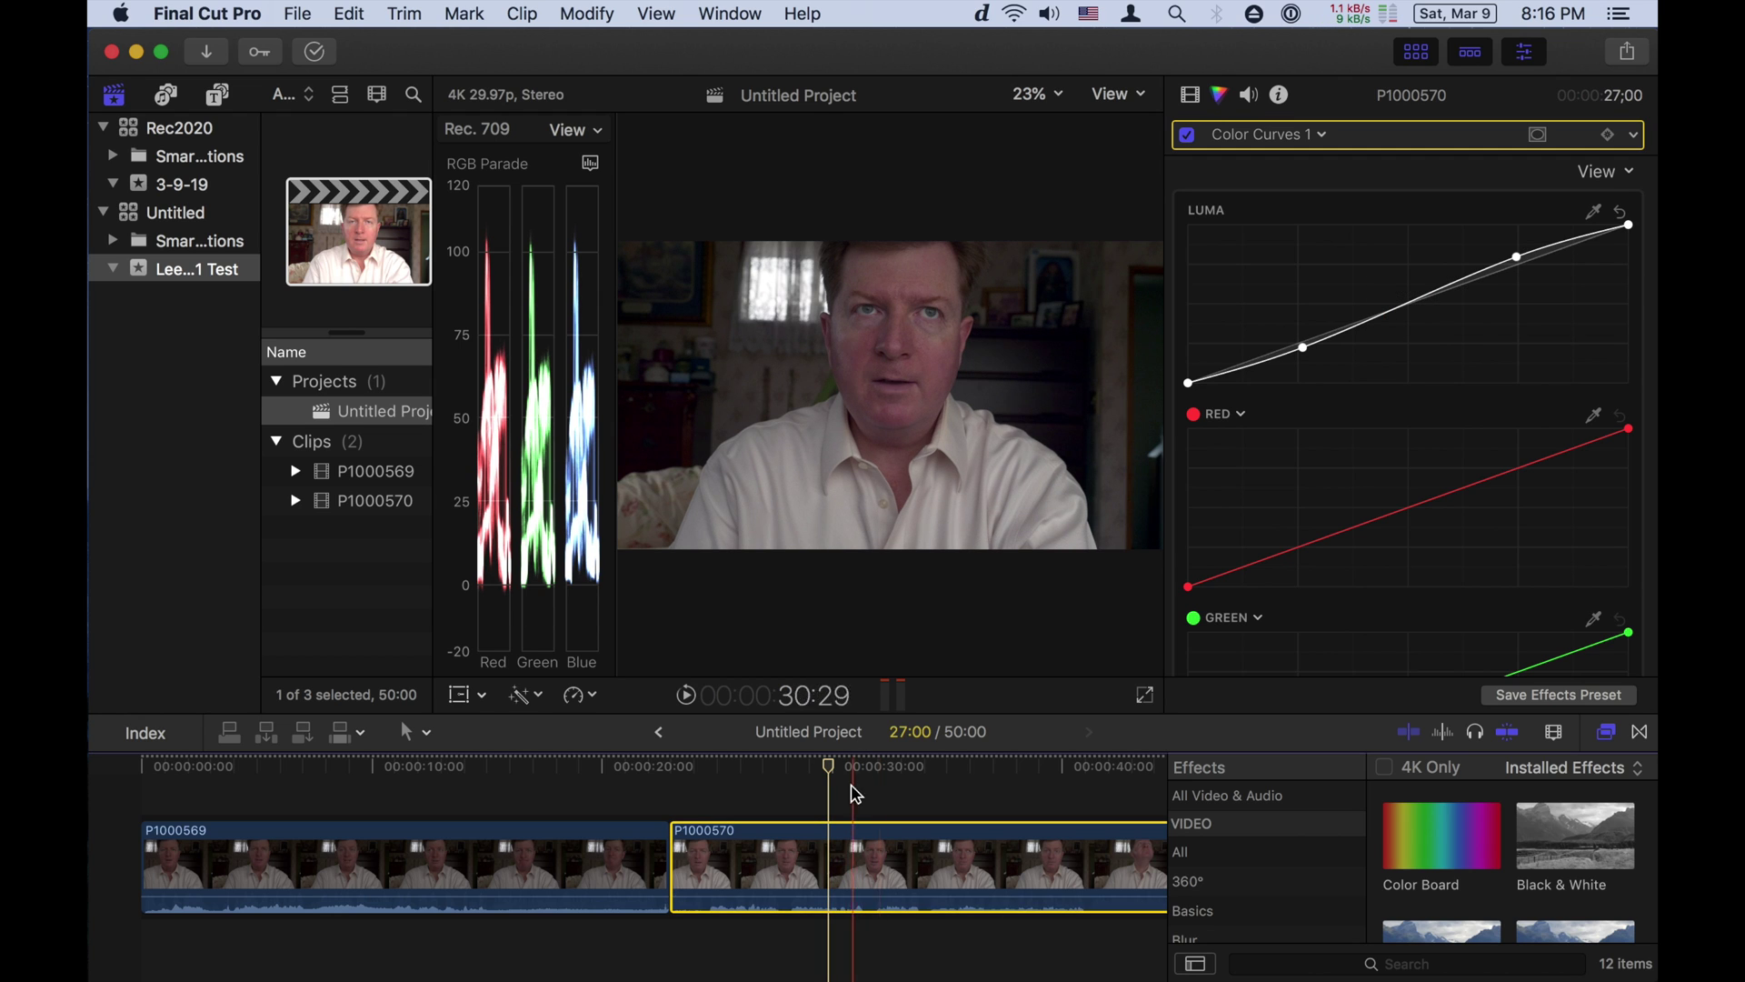
{"action": "key", "text": "s"}
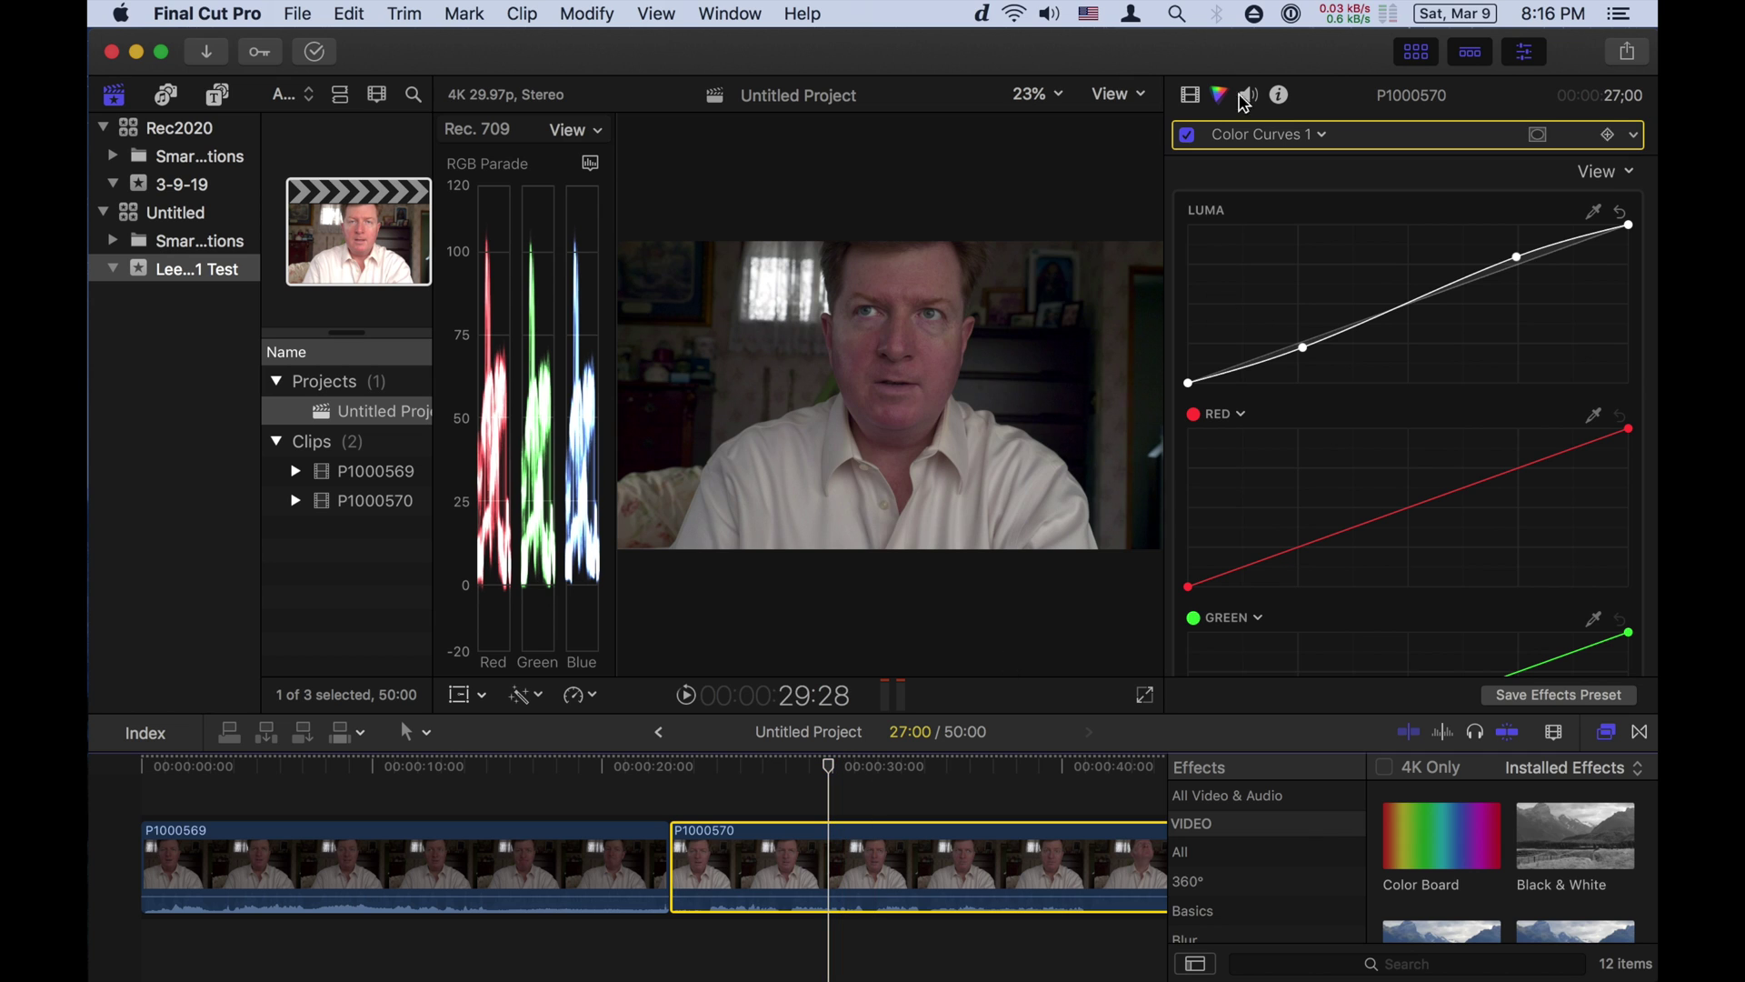
Check that P1000570's camera LUT is Leeming LUT One HLG v502, leaving it unchanged
{"action": "left_click", "coordinate": [1218, 96]}
{"action": "left_click", "coordinate": [1279, 95]}
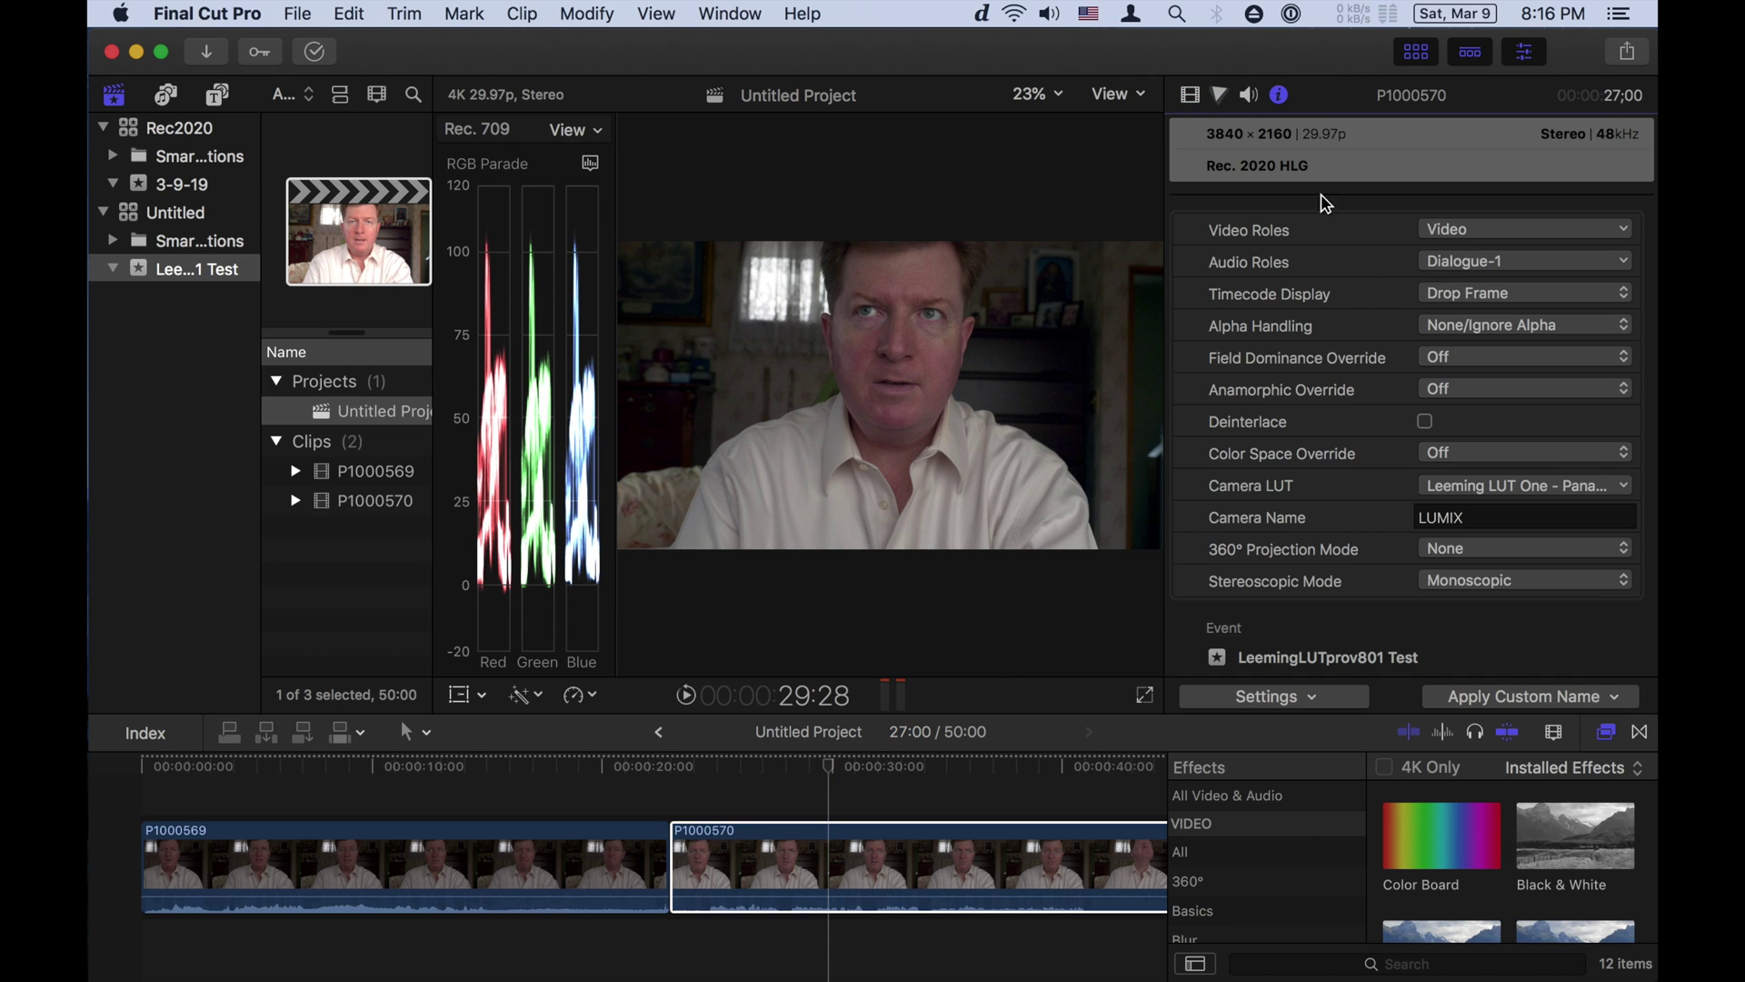
{"action": "left_click", "coordinate": [1484, 489]}
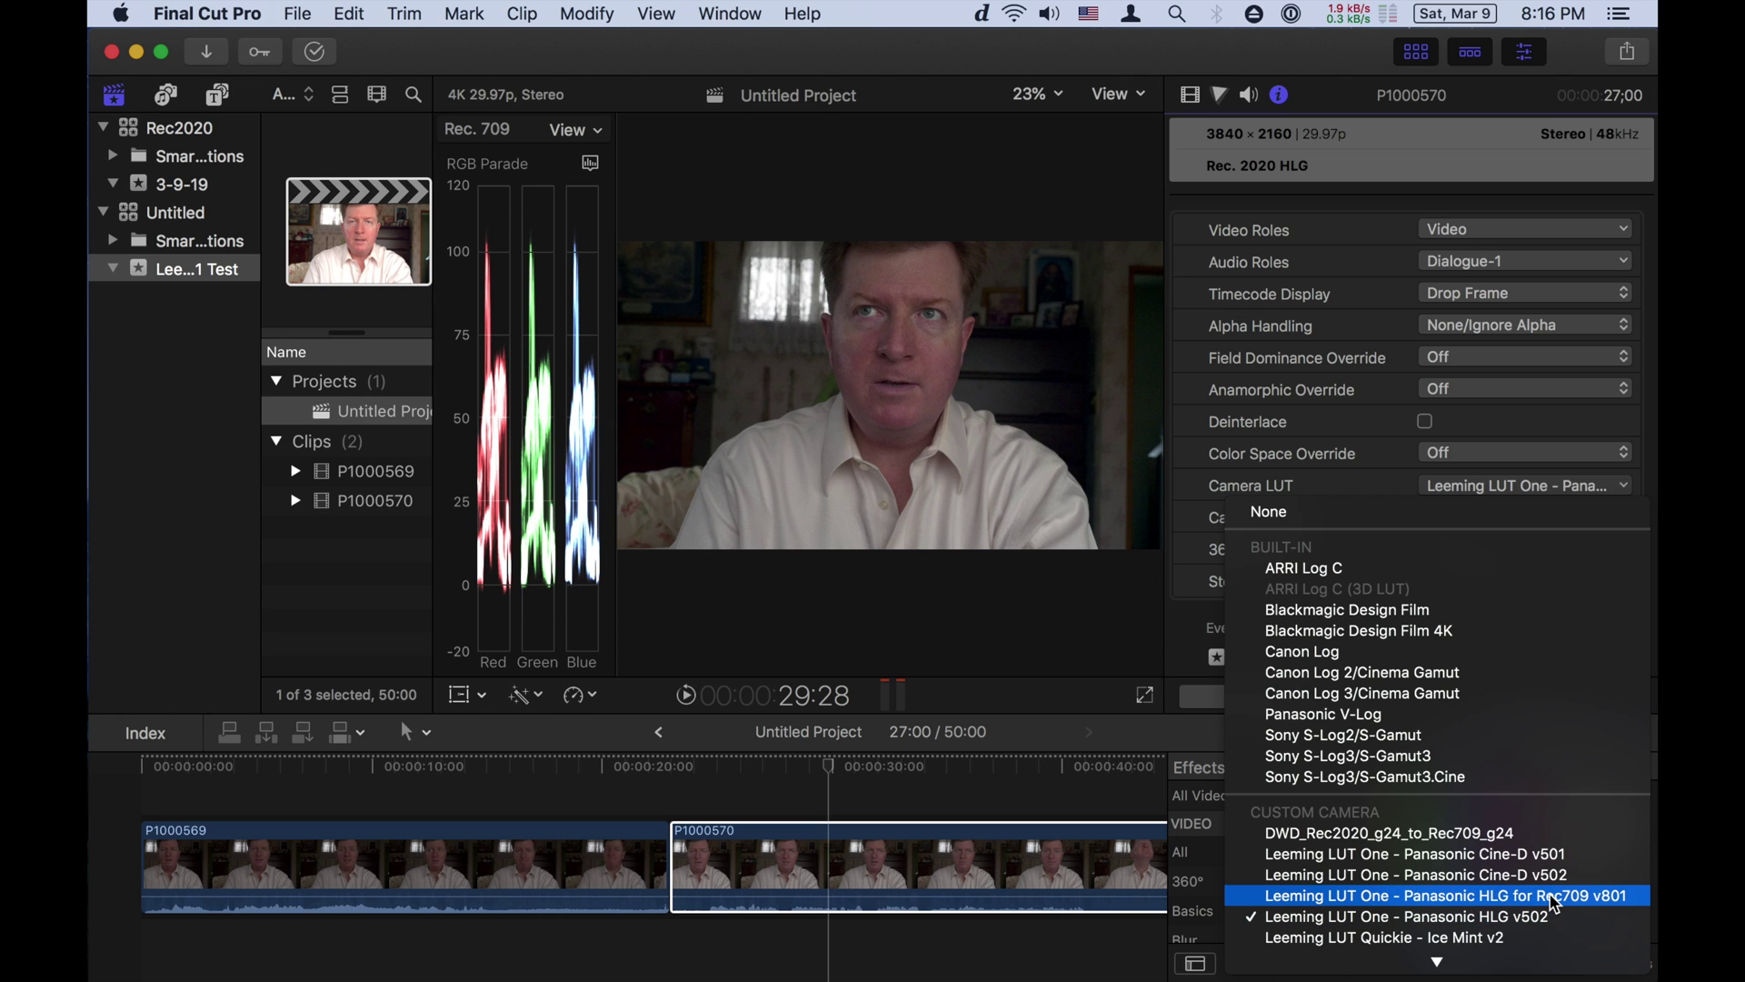
{"action": "left_click", "coordinate": [858, 792]}
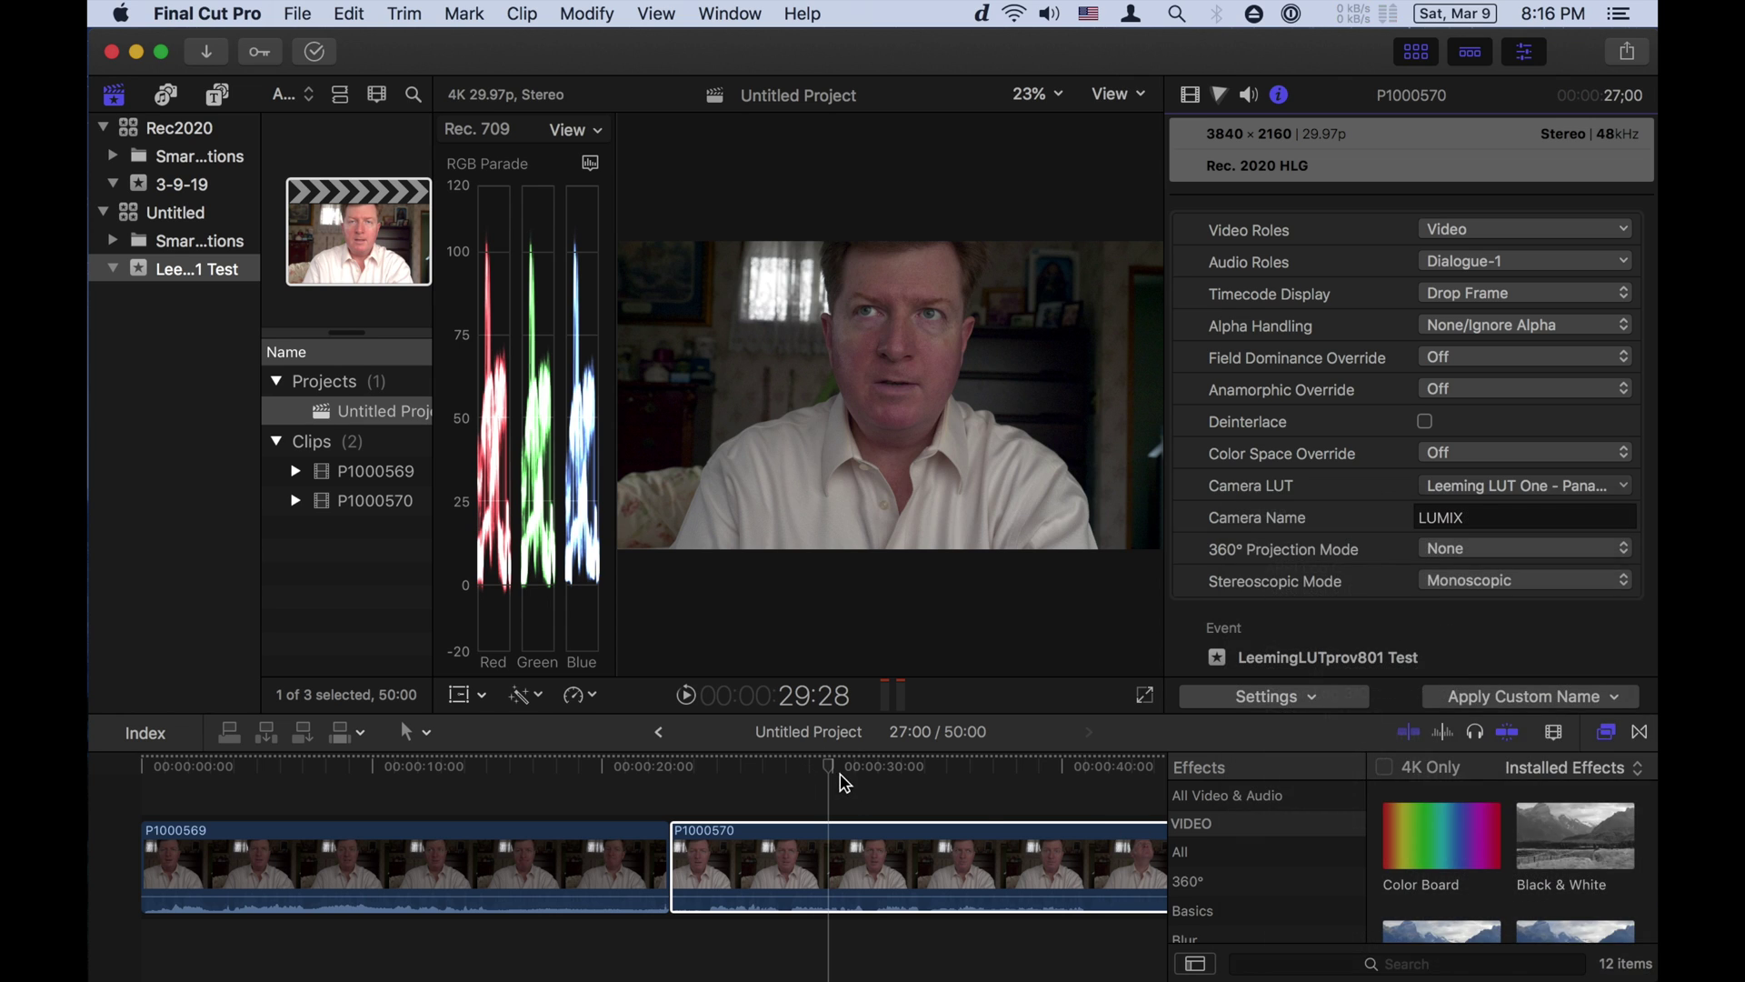
Select clip P1000569 in the timeline and move the playhead into it
{"action": "left_click", "coordinate": [821, 834]}
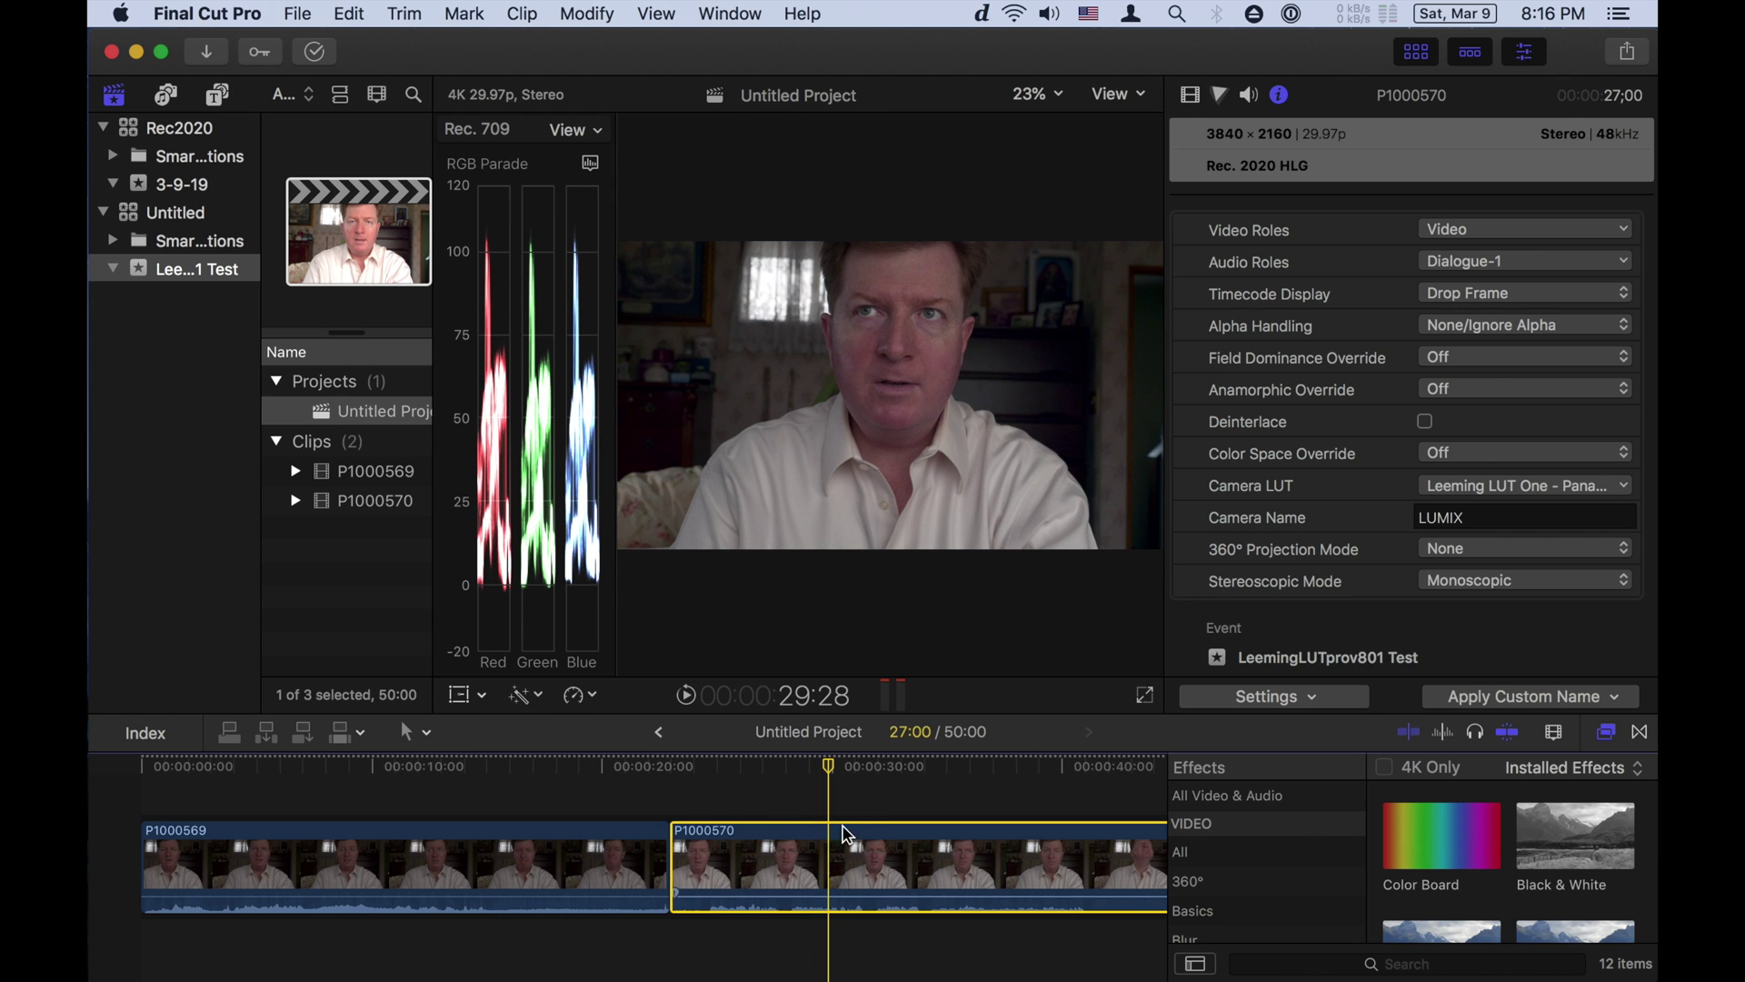
{"action": "left_click", "coordinate": [576, 772]}
{"action": "left_click", "coordinate": [575, 832]}
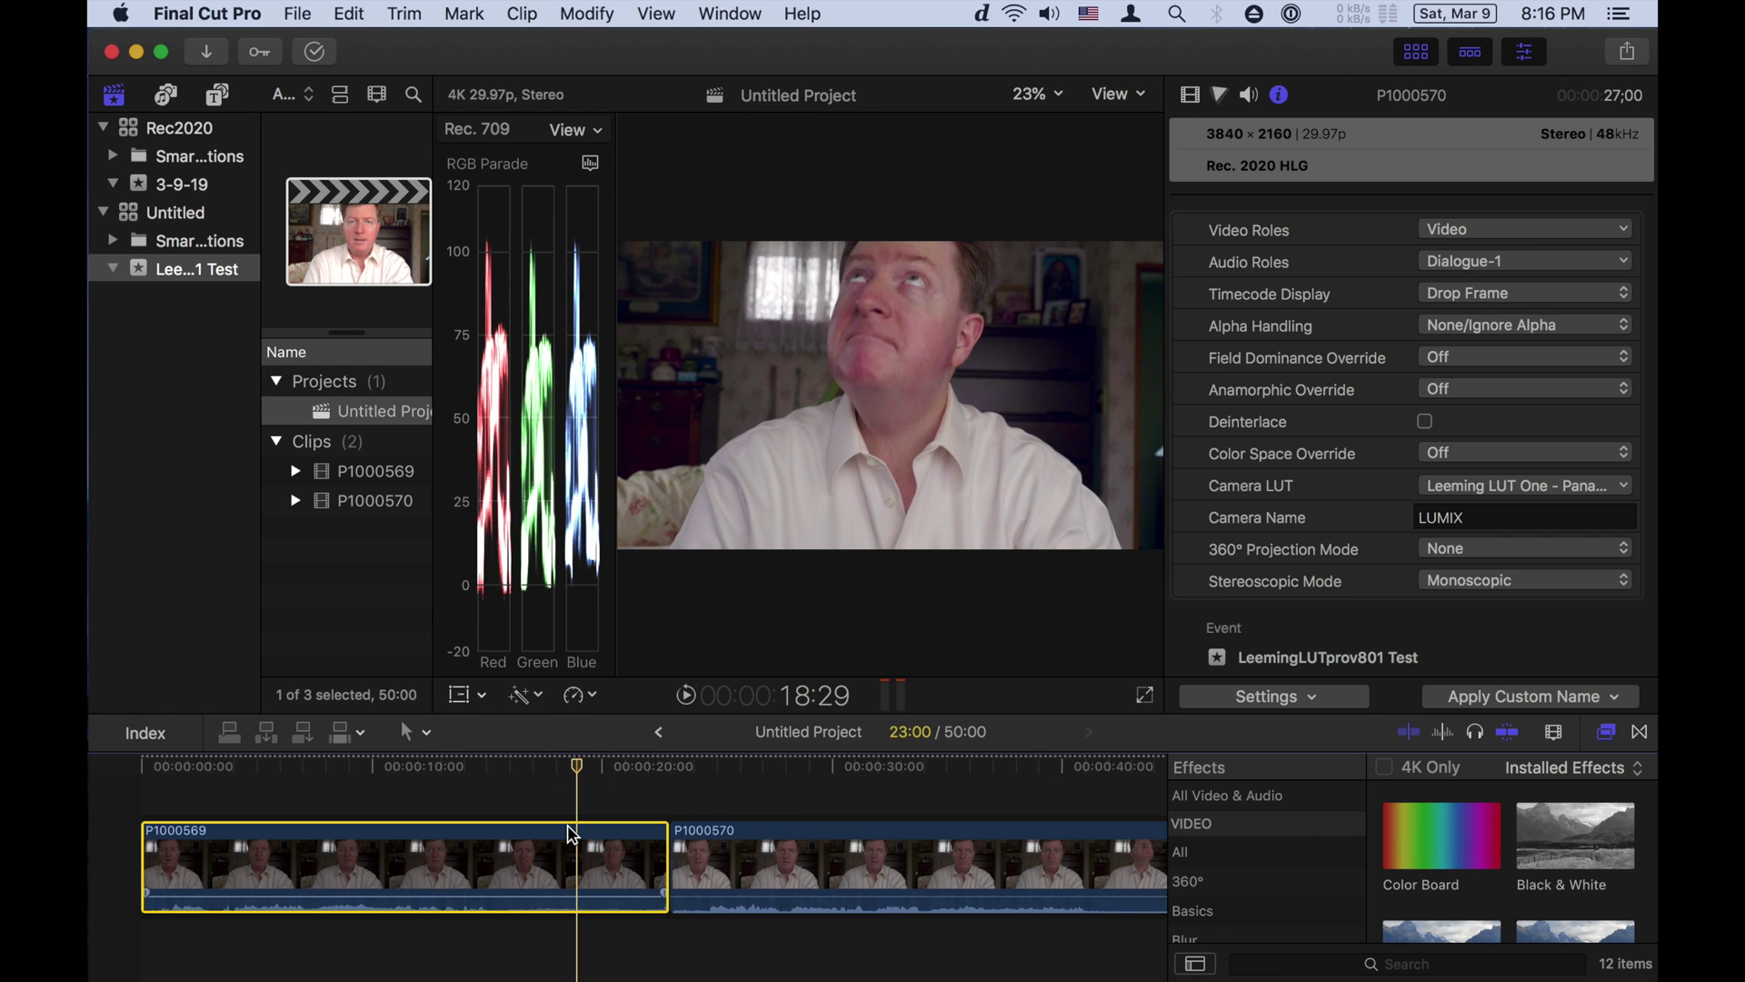
{"action": "left_click", "coordinate": [405, 766]}
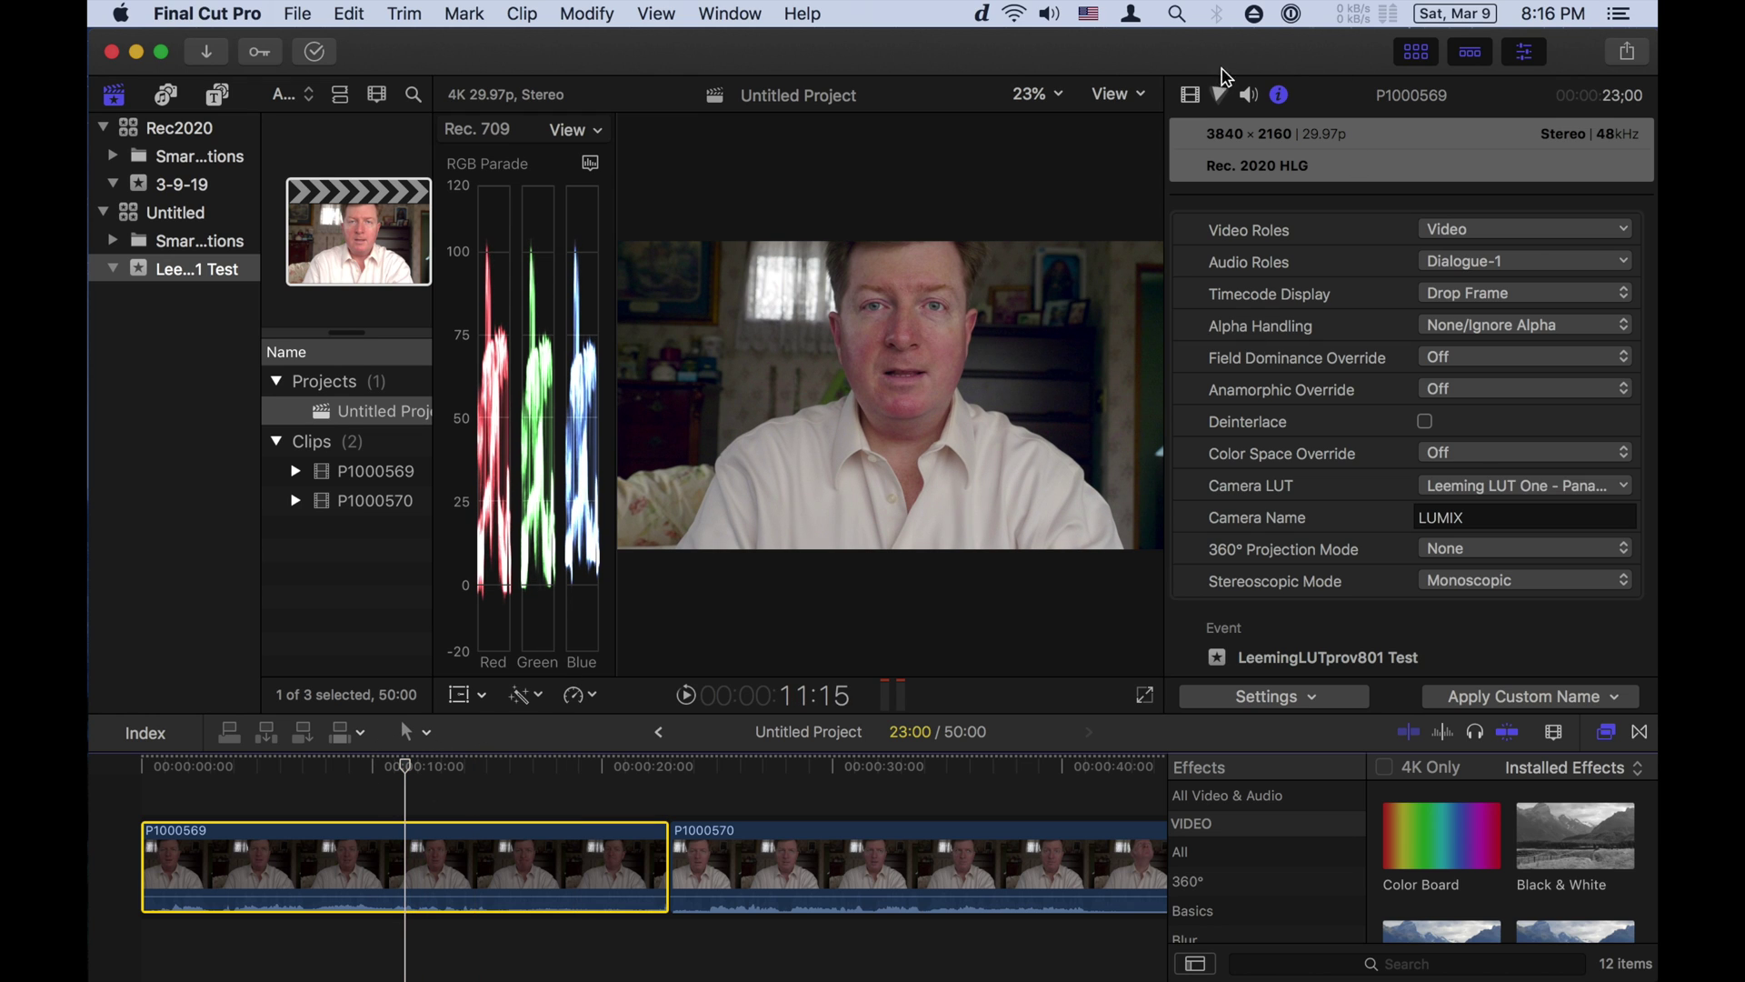
Disable P1000569's Custom LUT effect, keeping Mix at 1.0, and return to its Info settings
{"action": "left_click", "coordinate": [1189, 94]}
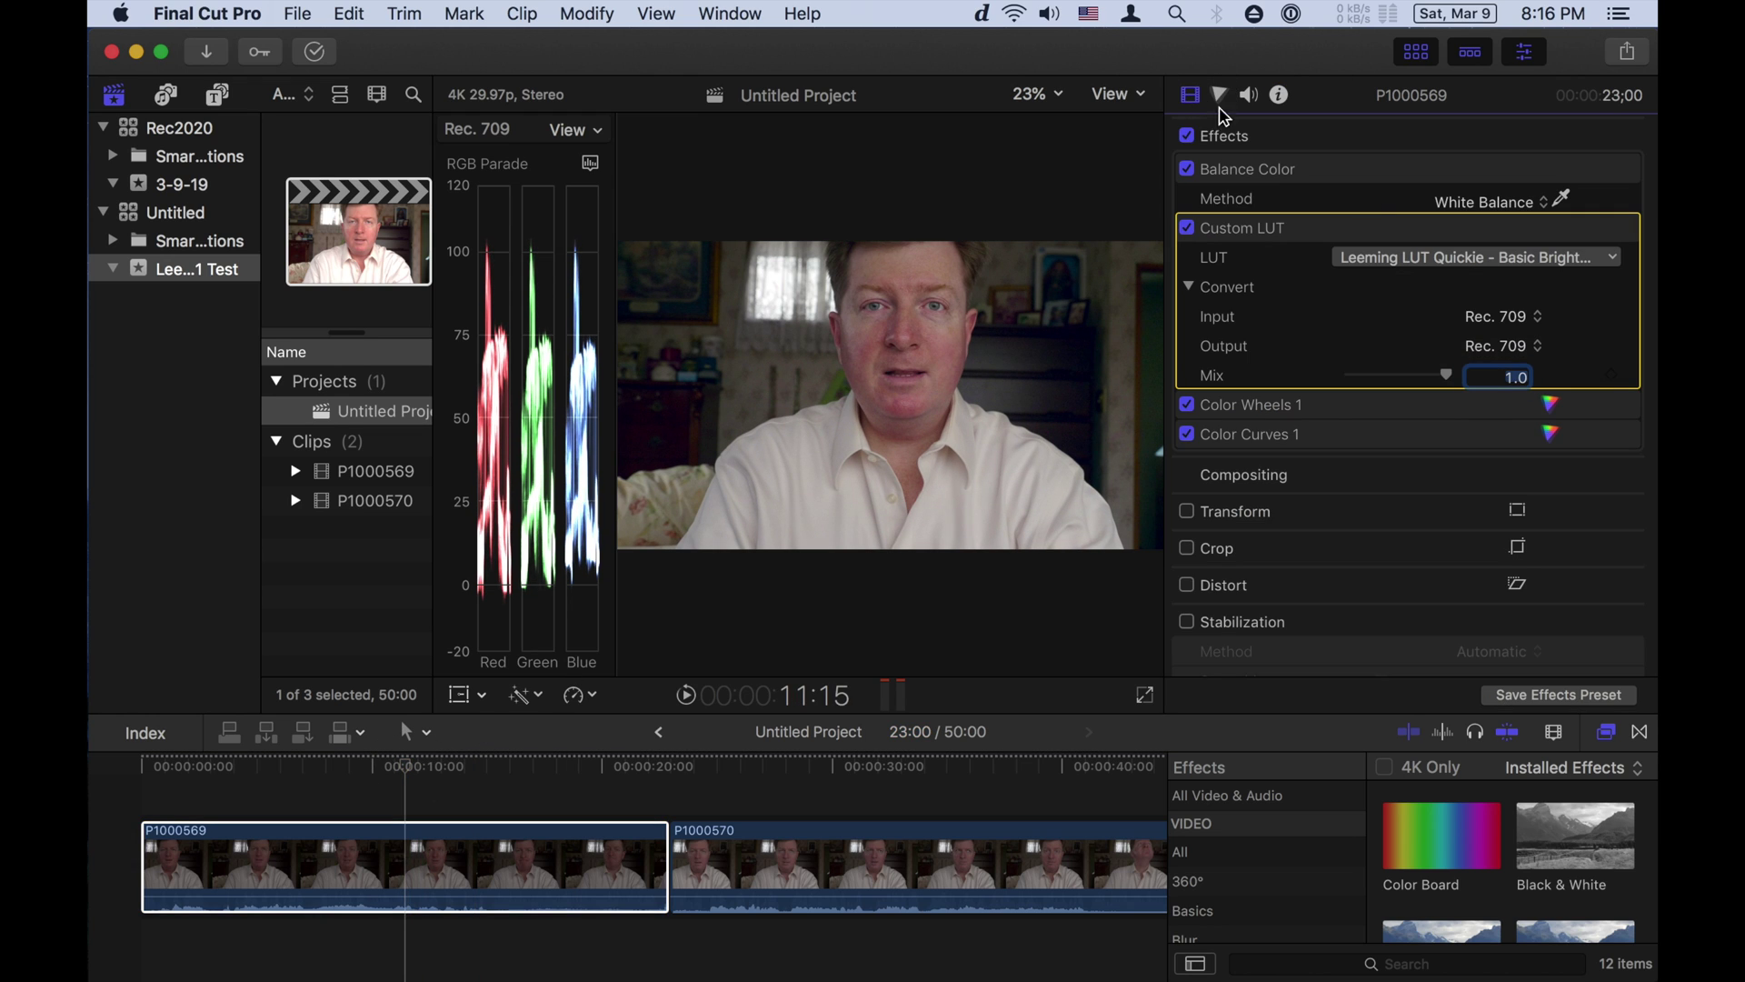
{"action": "left_click", "coordinate": [1223, 236]}
{"action": "left_click", "coordinate": [1186, 228]}
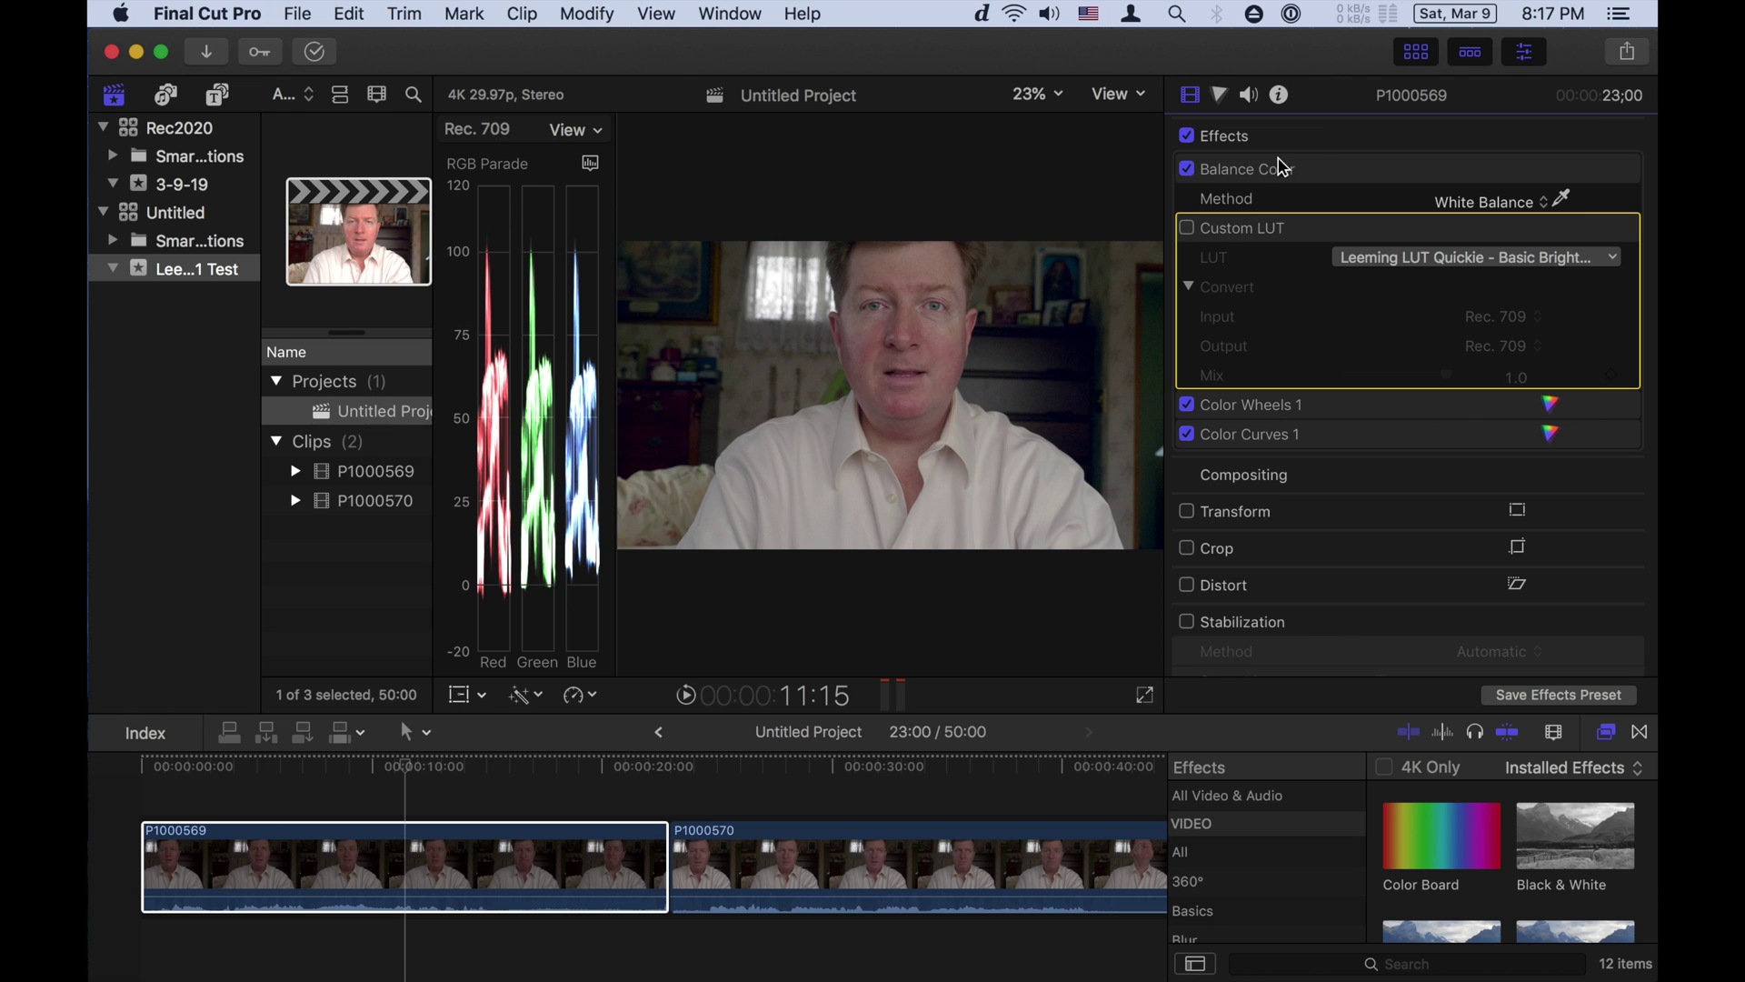
{"action": "left_click", "coordinate": [1279, 95]}
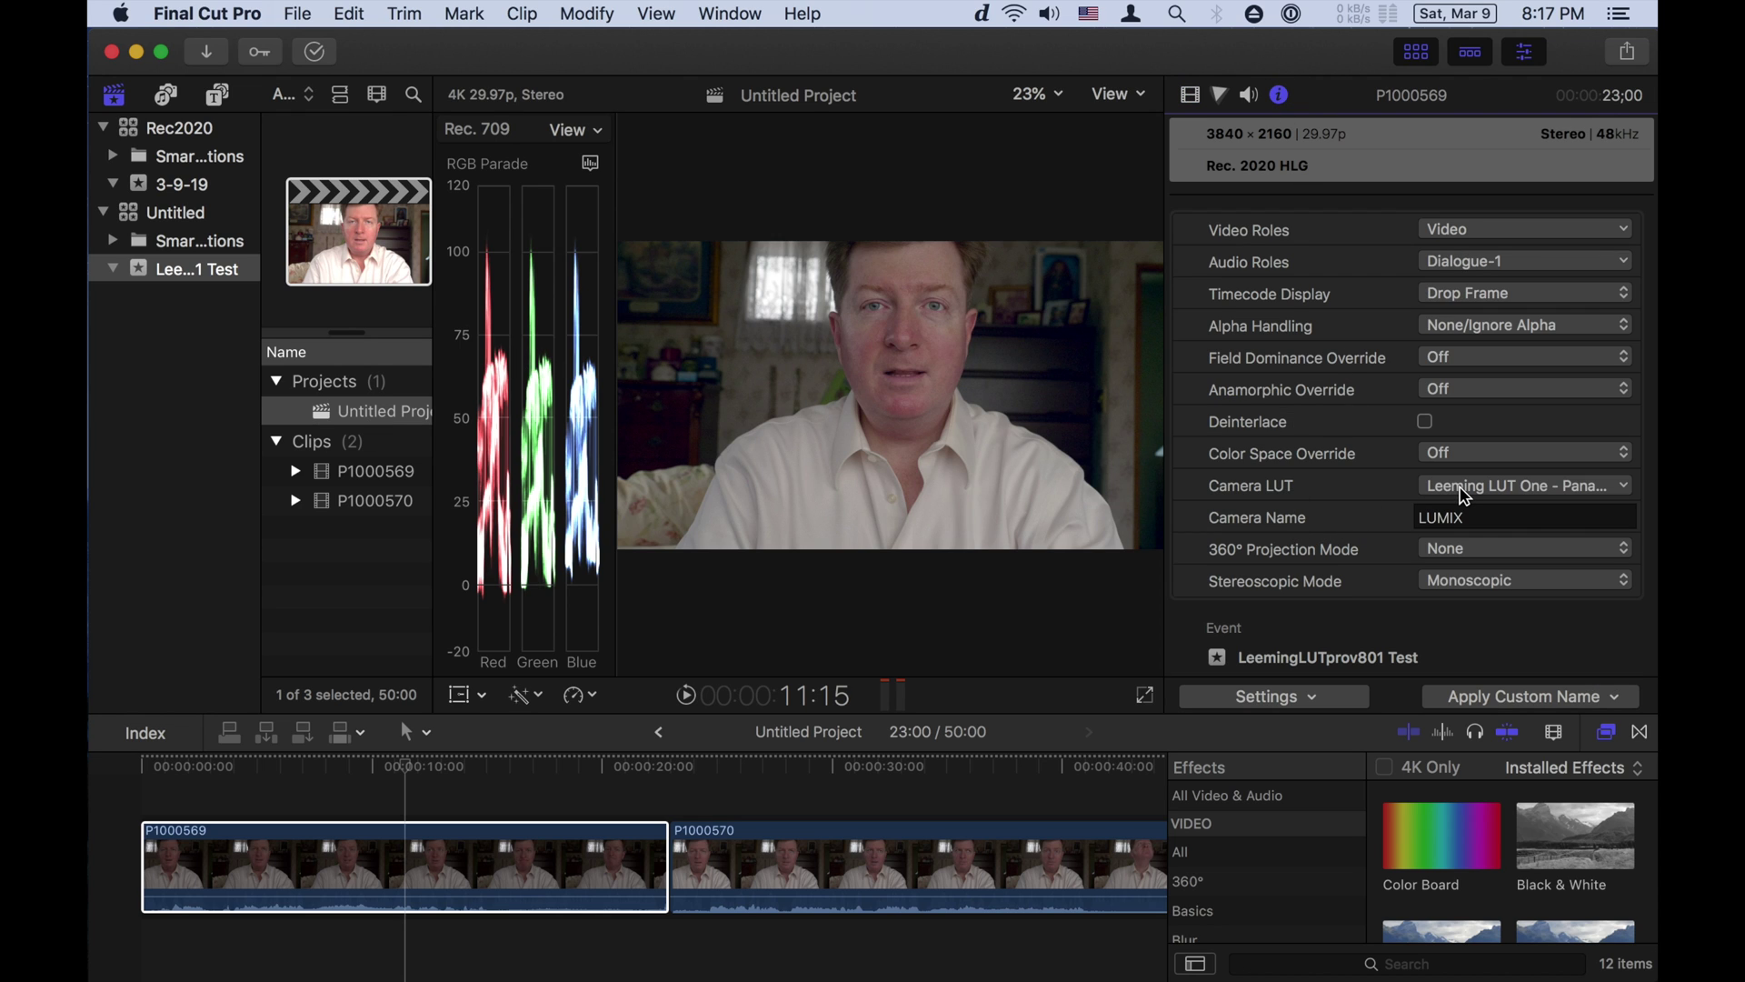
{"action": "left_click", "coordinate": [1190, 96]}
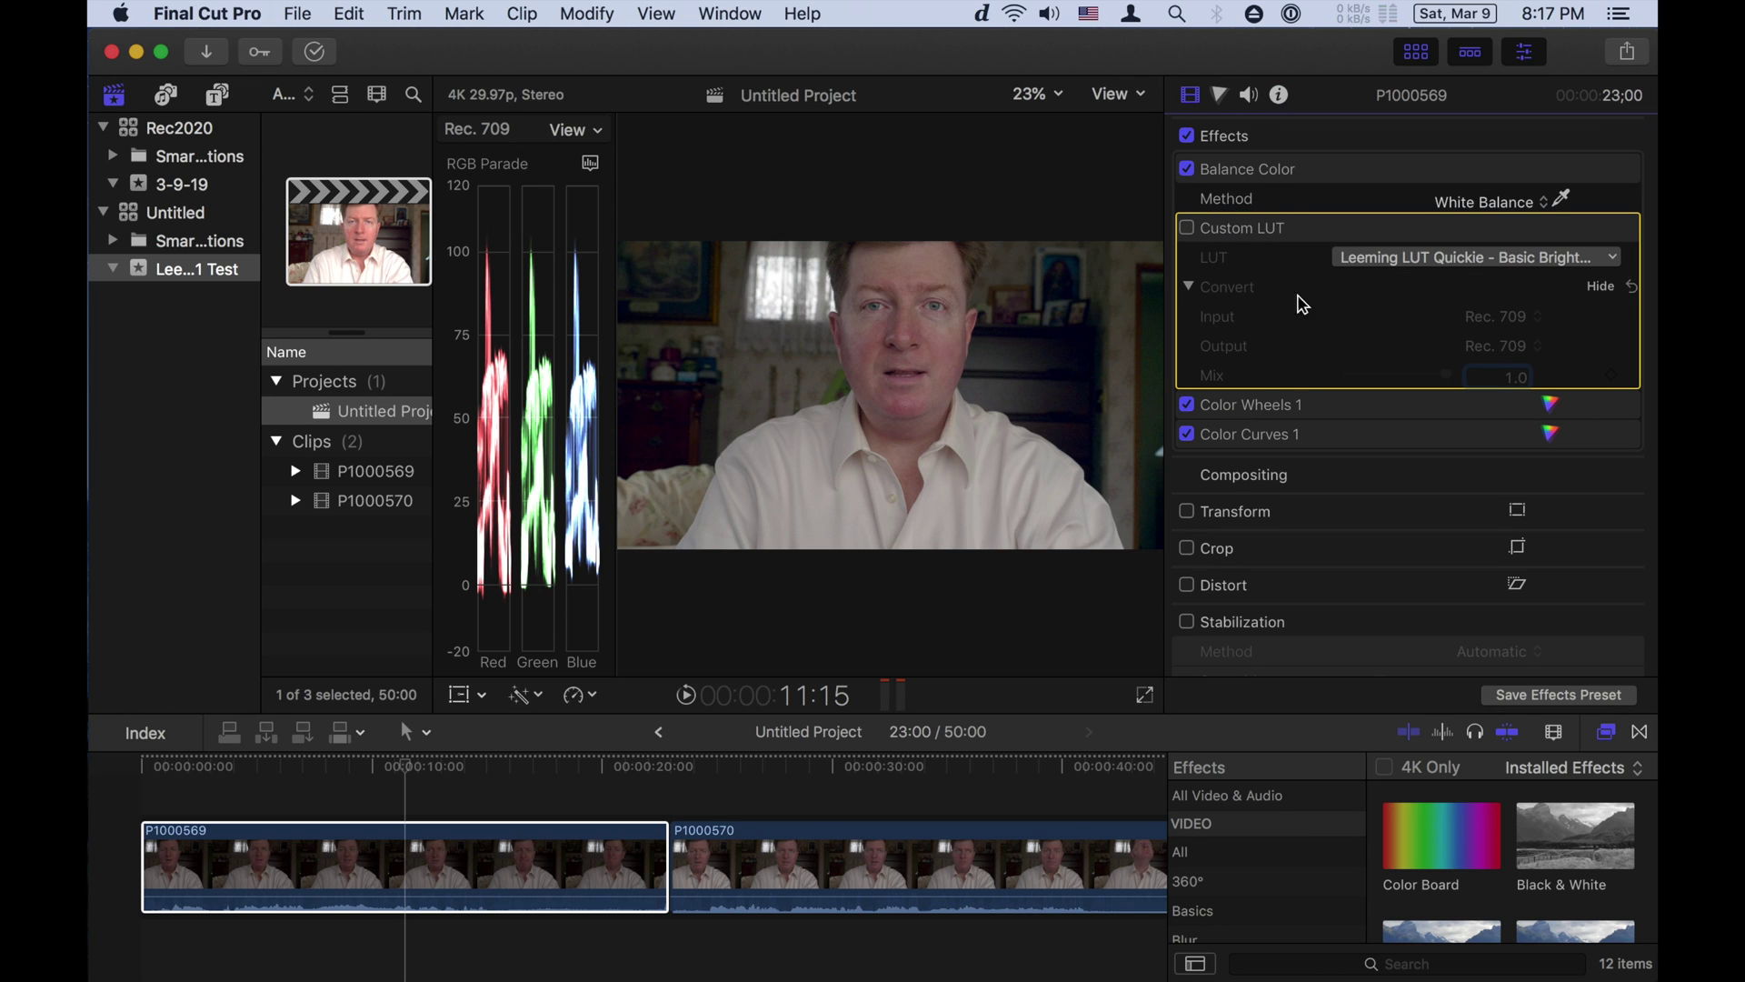
{"action": "left_click", "coordinate": [1279, 93]}
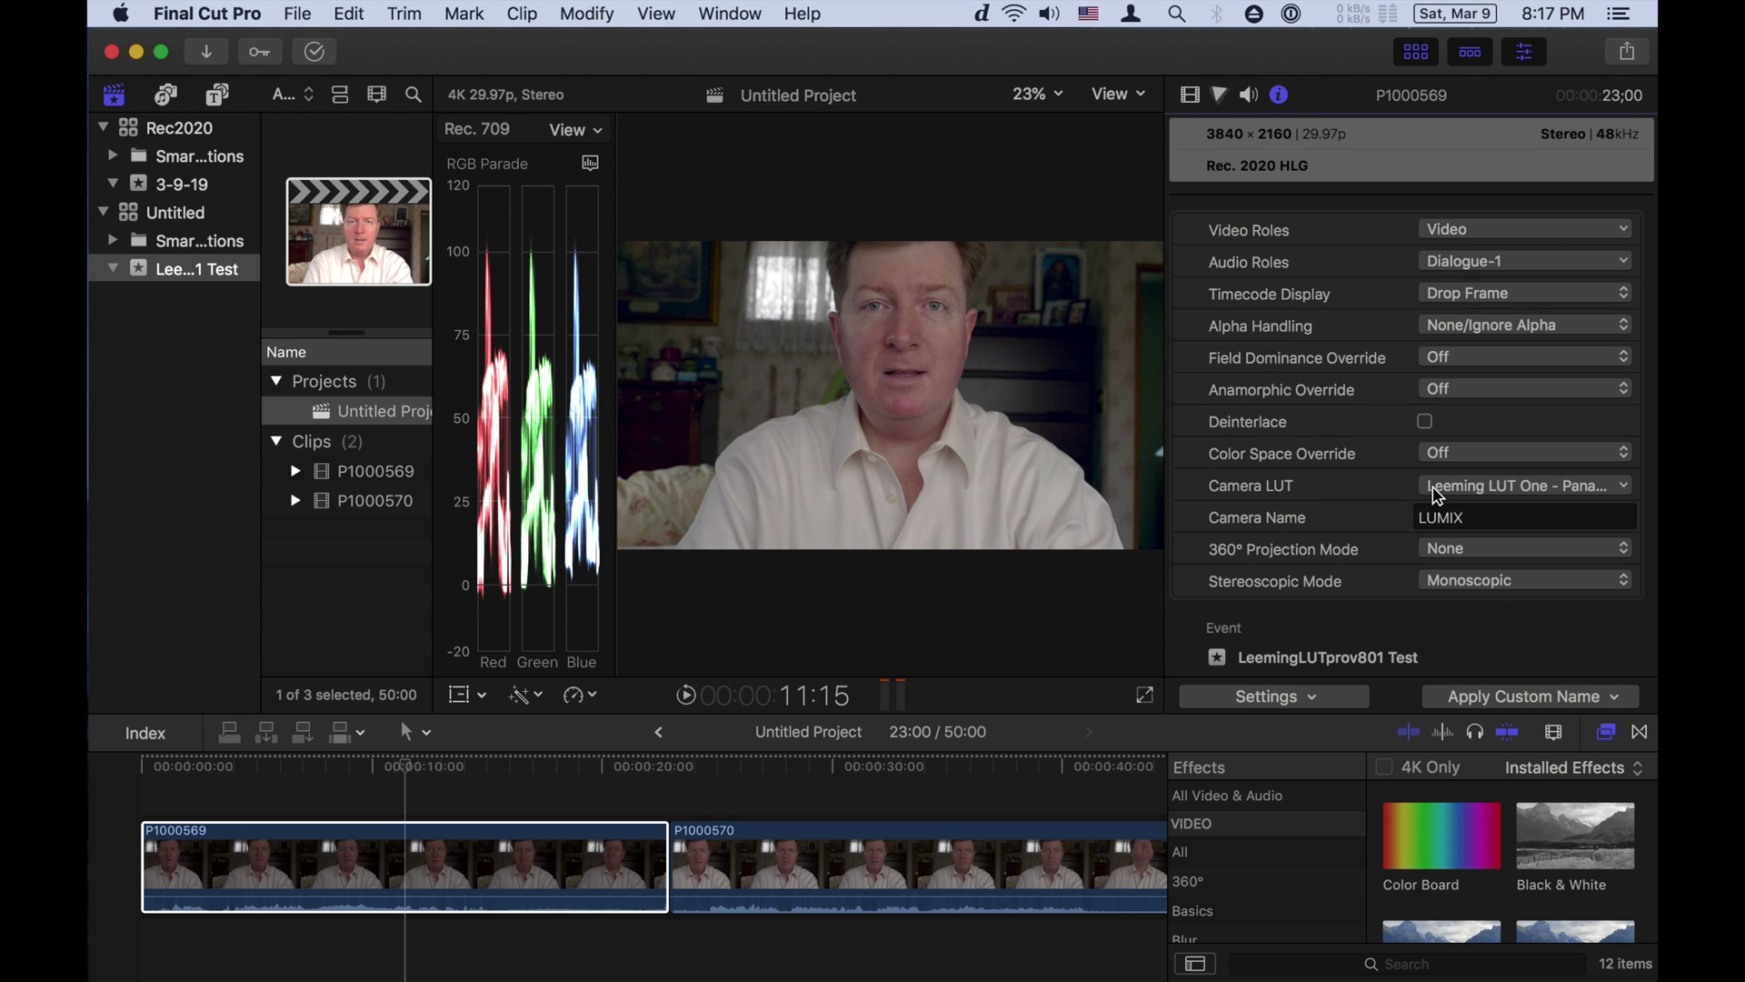
Leave P1000569's color space override Off and show the Rec2020 library's Wide Gamut HDR properties
{"action": "left_click", "coordinate": [1448, 454]}
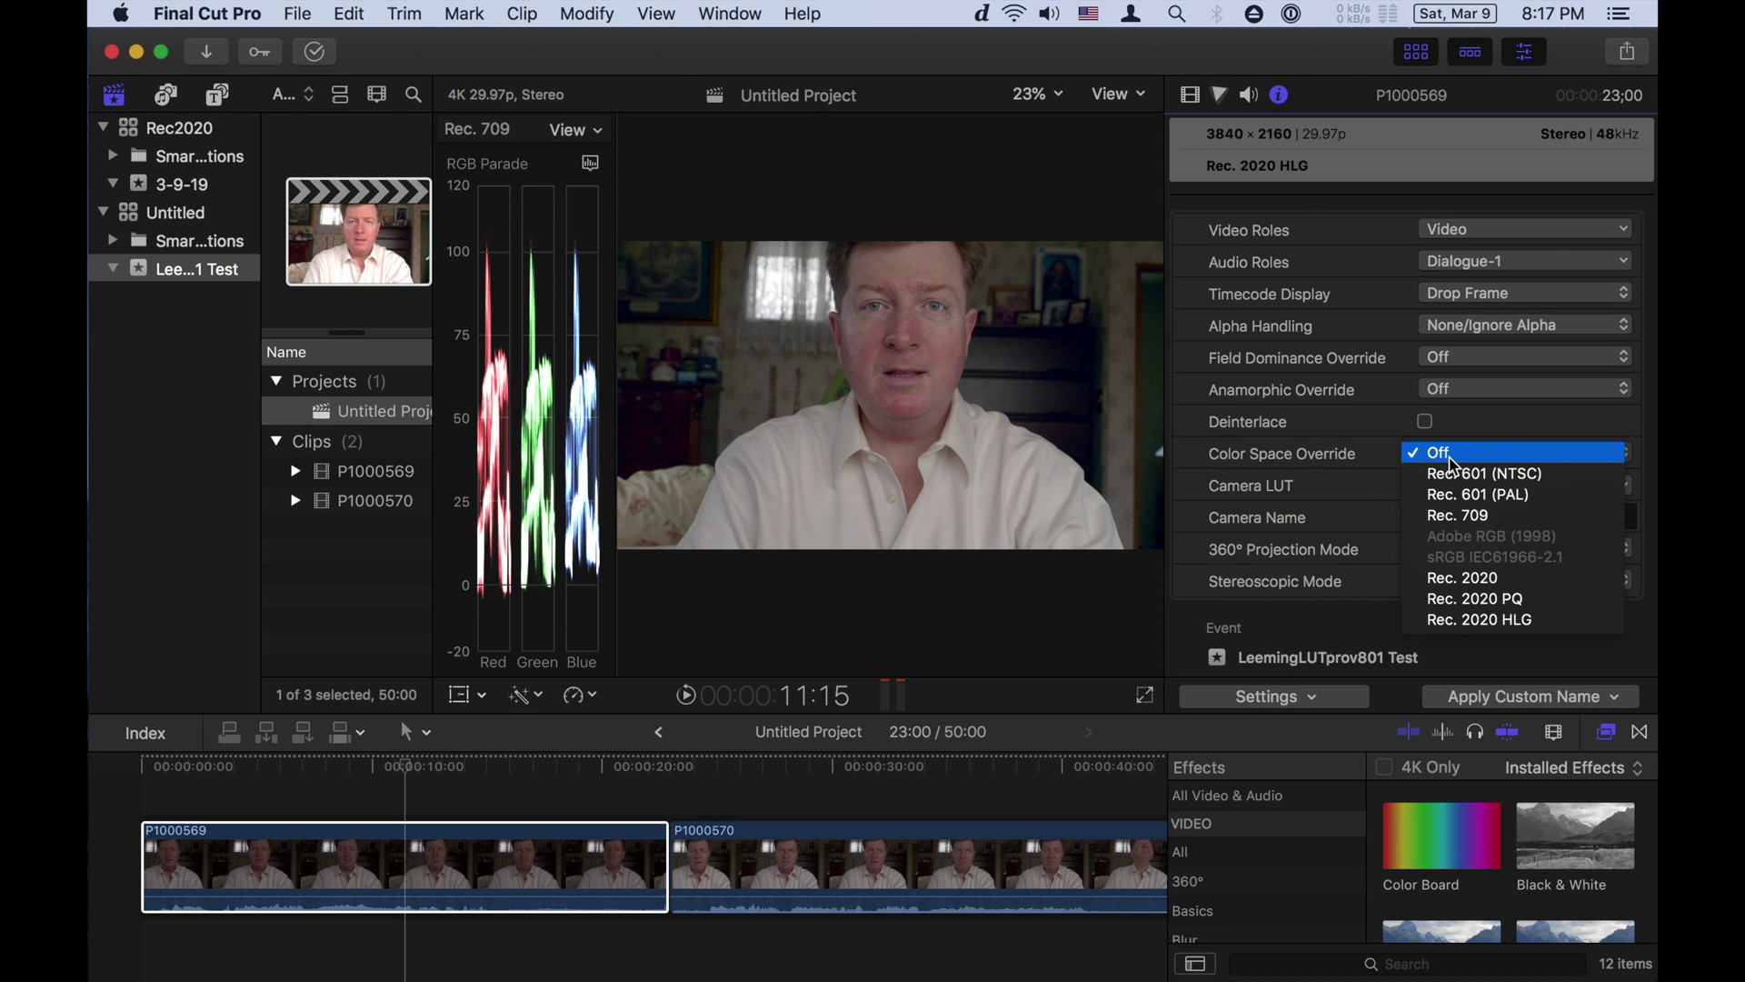
{"action": "left_click", "coordinate": [1450, 456]}
{"action": "left_click", "coordinate": [1453, 452]}
{"action": "left_click", "coordinate": [1388, 456]}
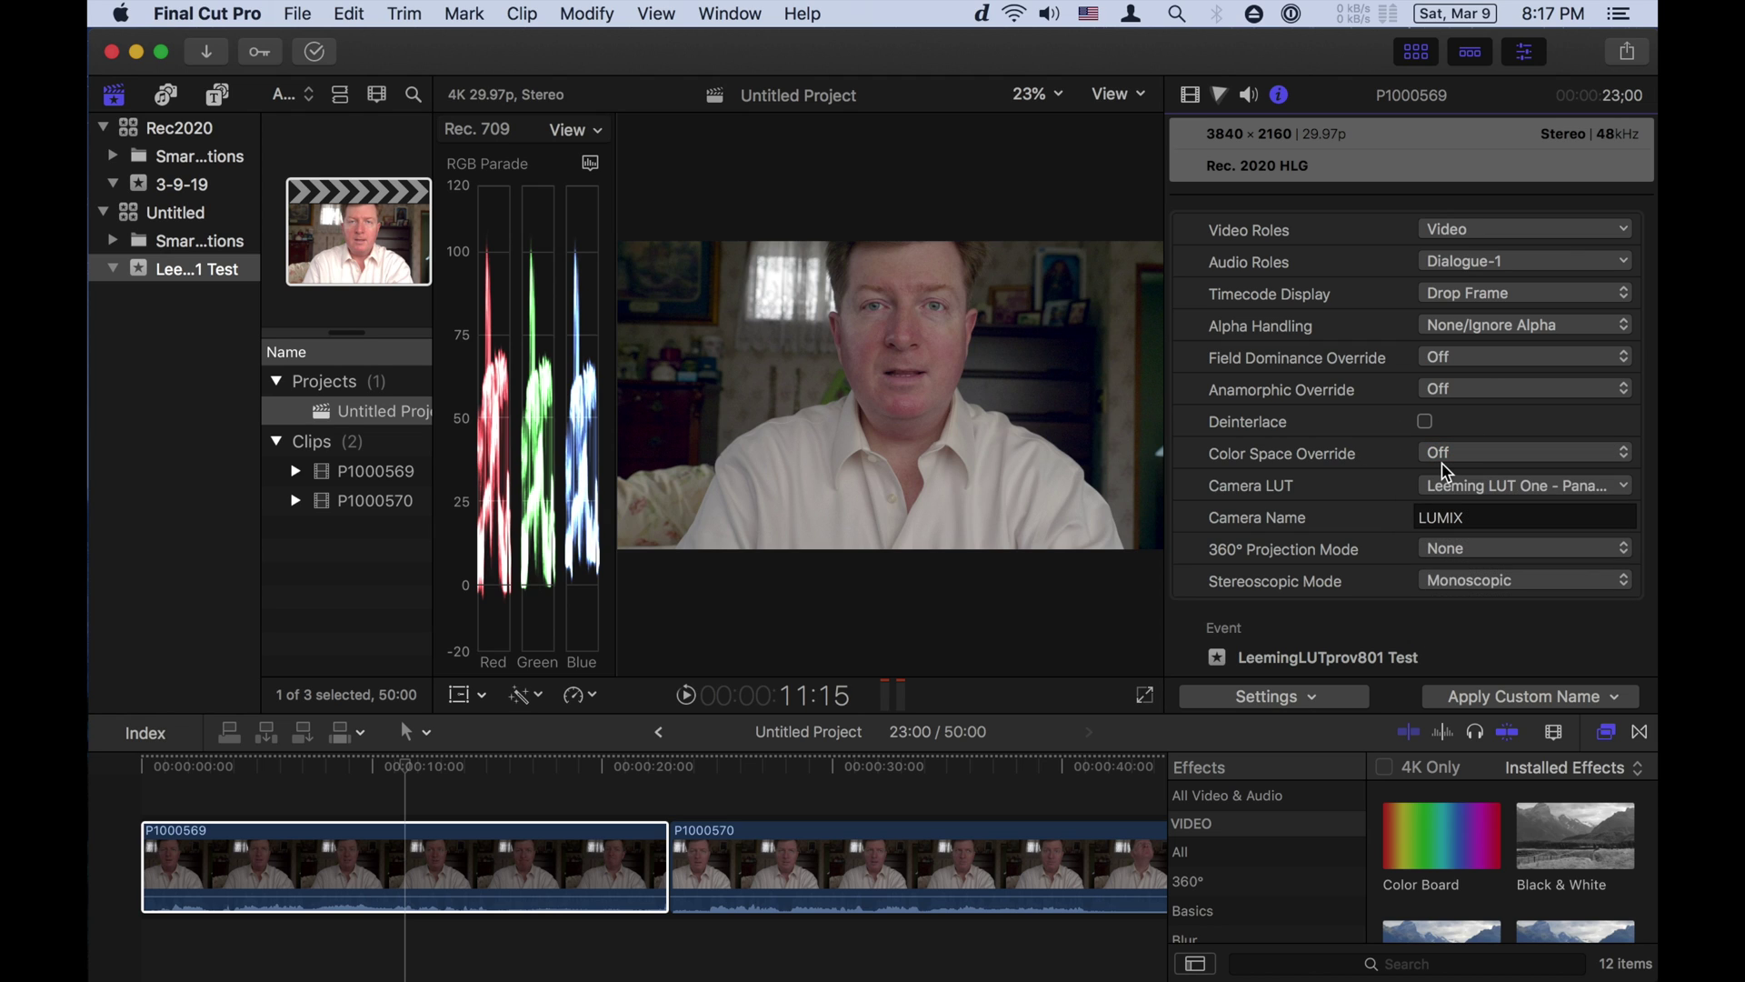
{"action": "left_click", "coordinate": [161, 128]}
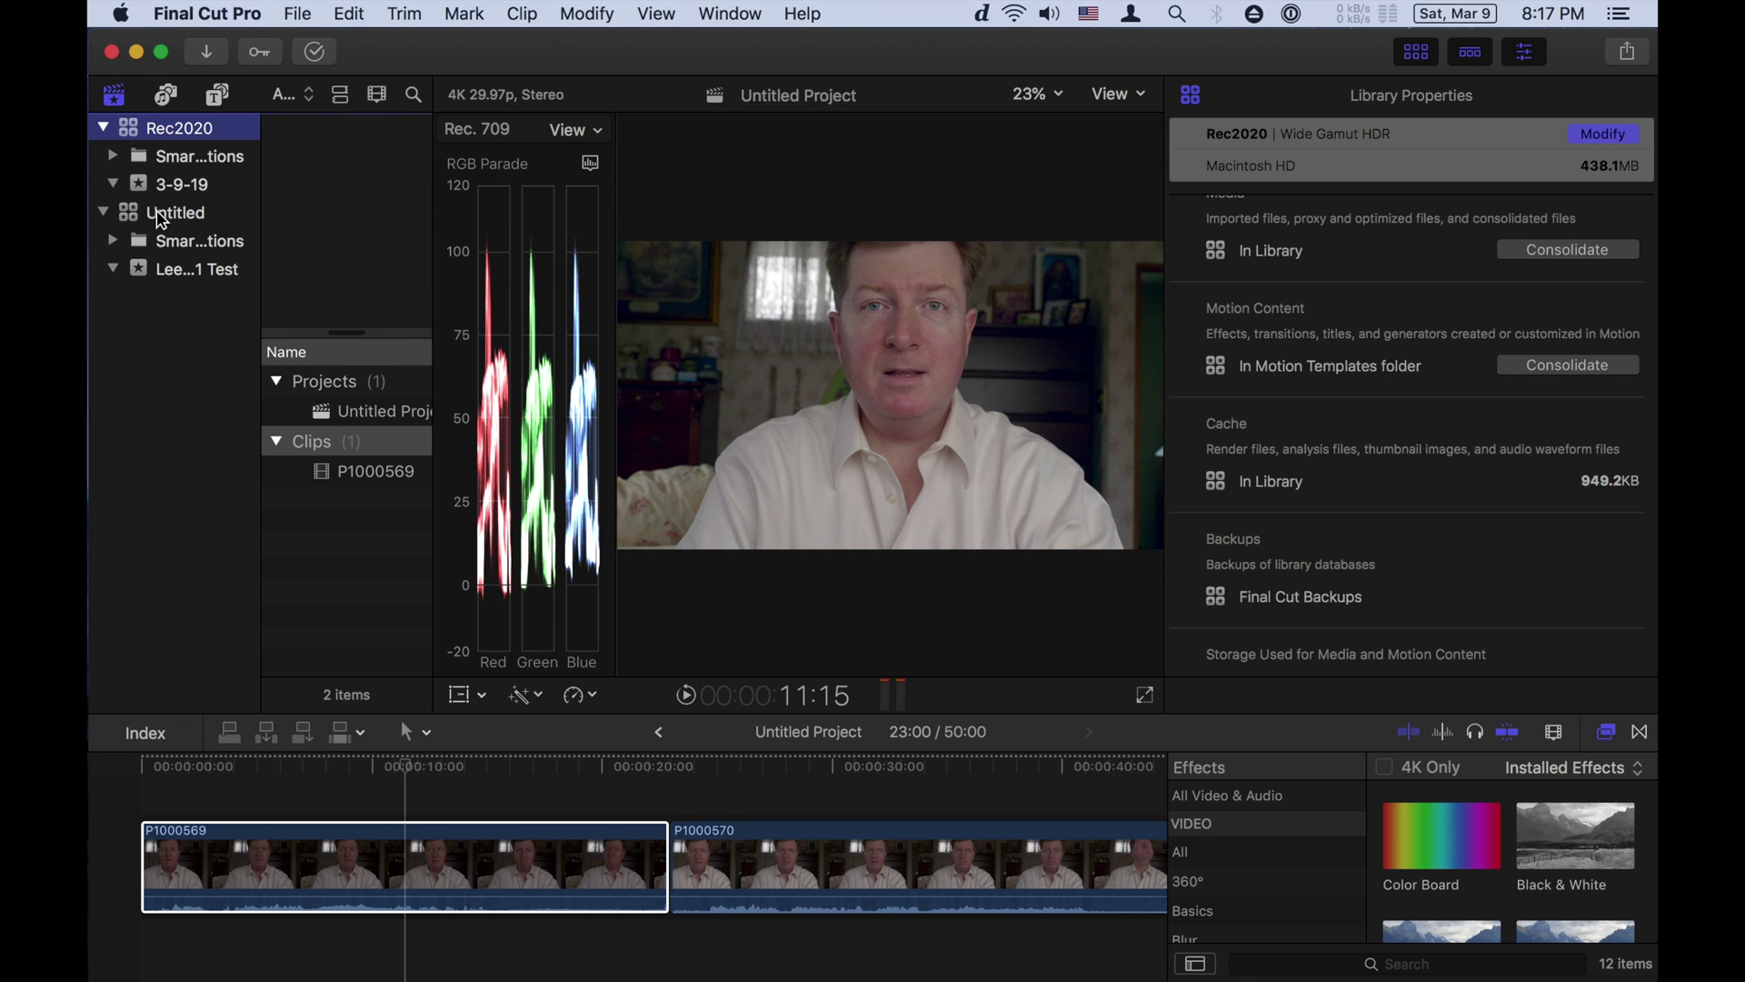
{"action": "left_click", "coordinate": [160, 186]}
Select Untitled Project, then view P1000569's Rec. 709 override and Leeming LUT One info
{"action": "left_click", "coordinate": [334, 412]}
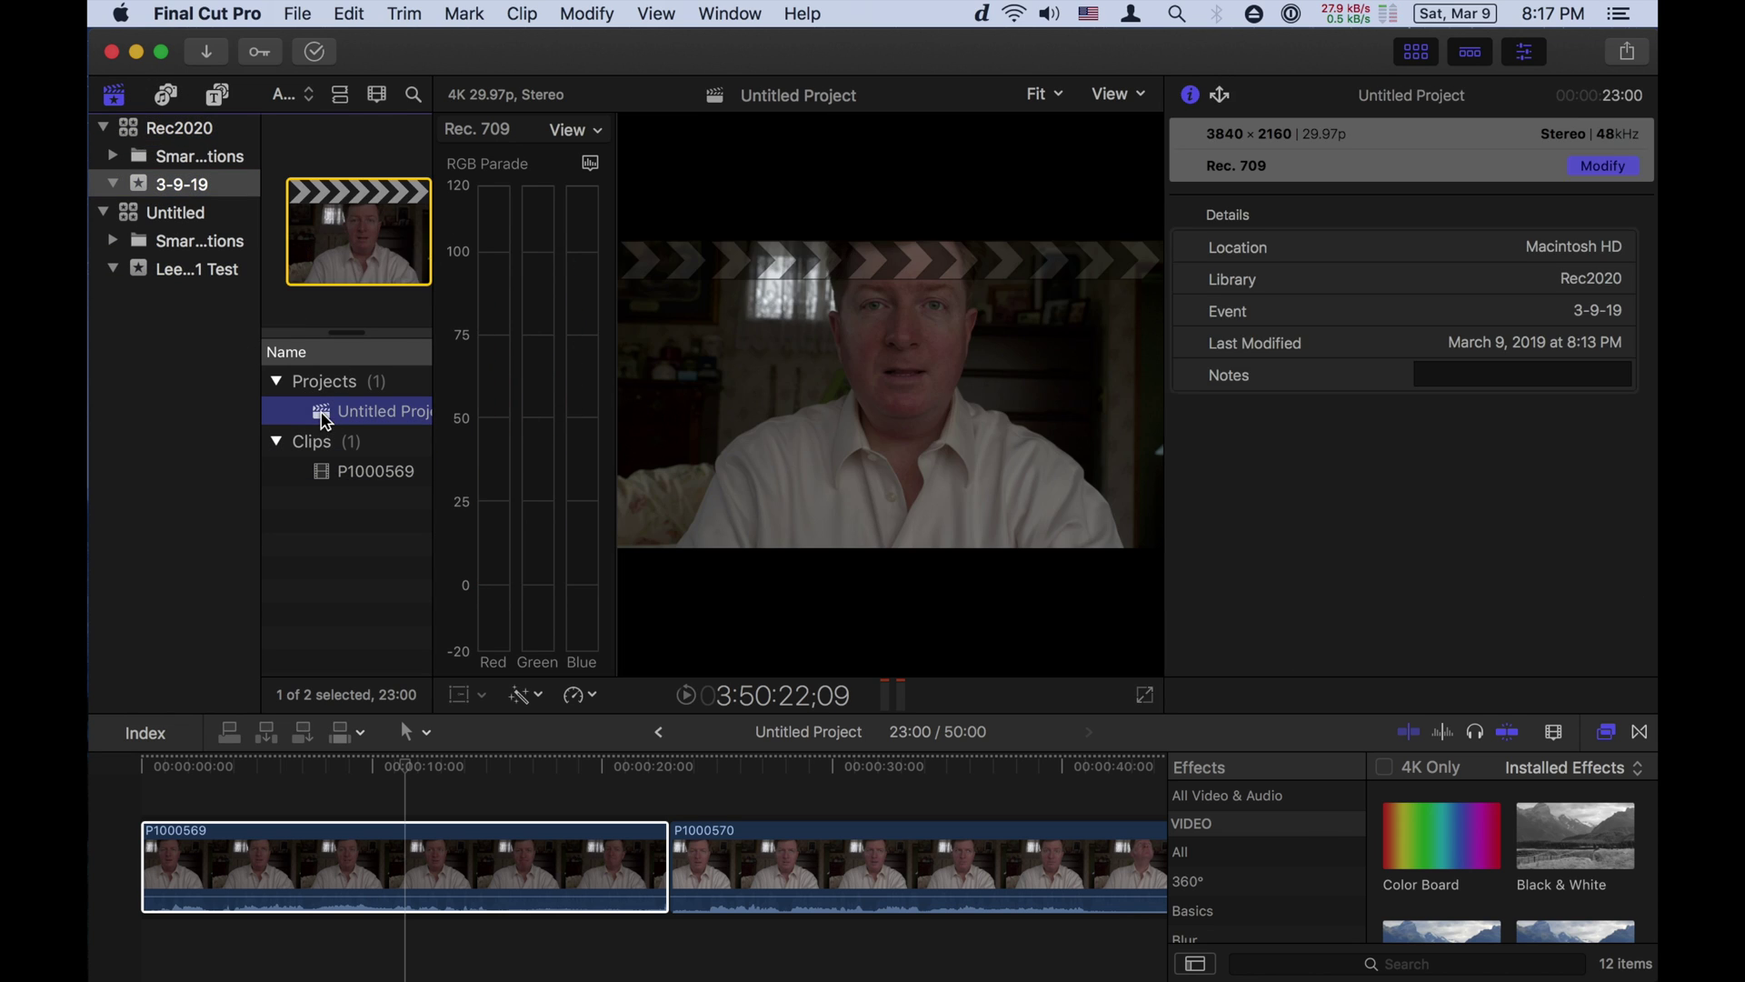
{"action": "left_click", "coordinate": [378, 476]}
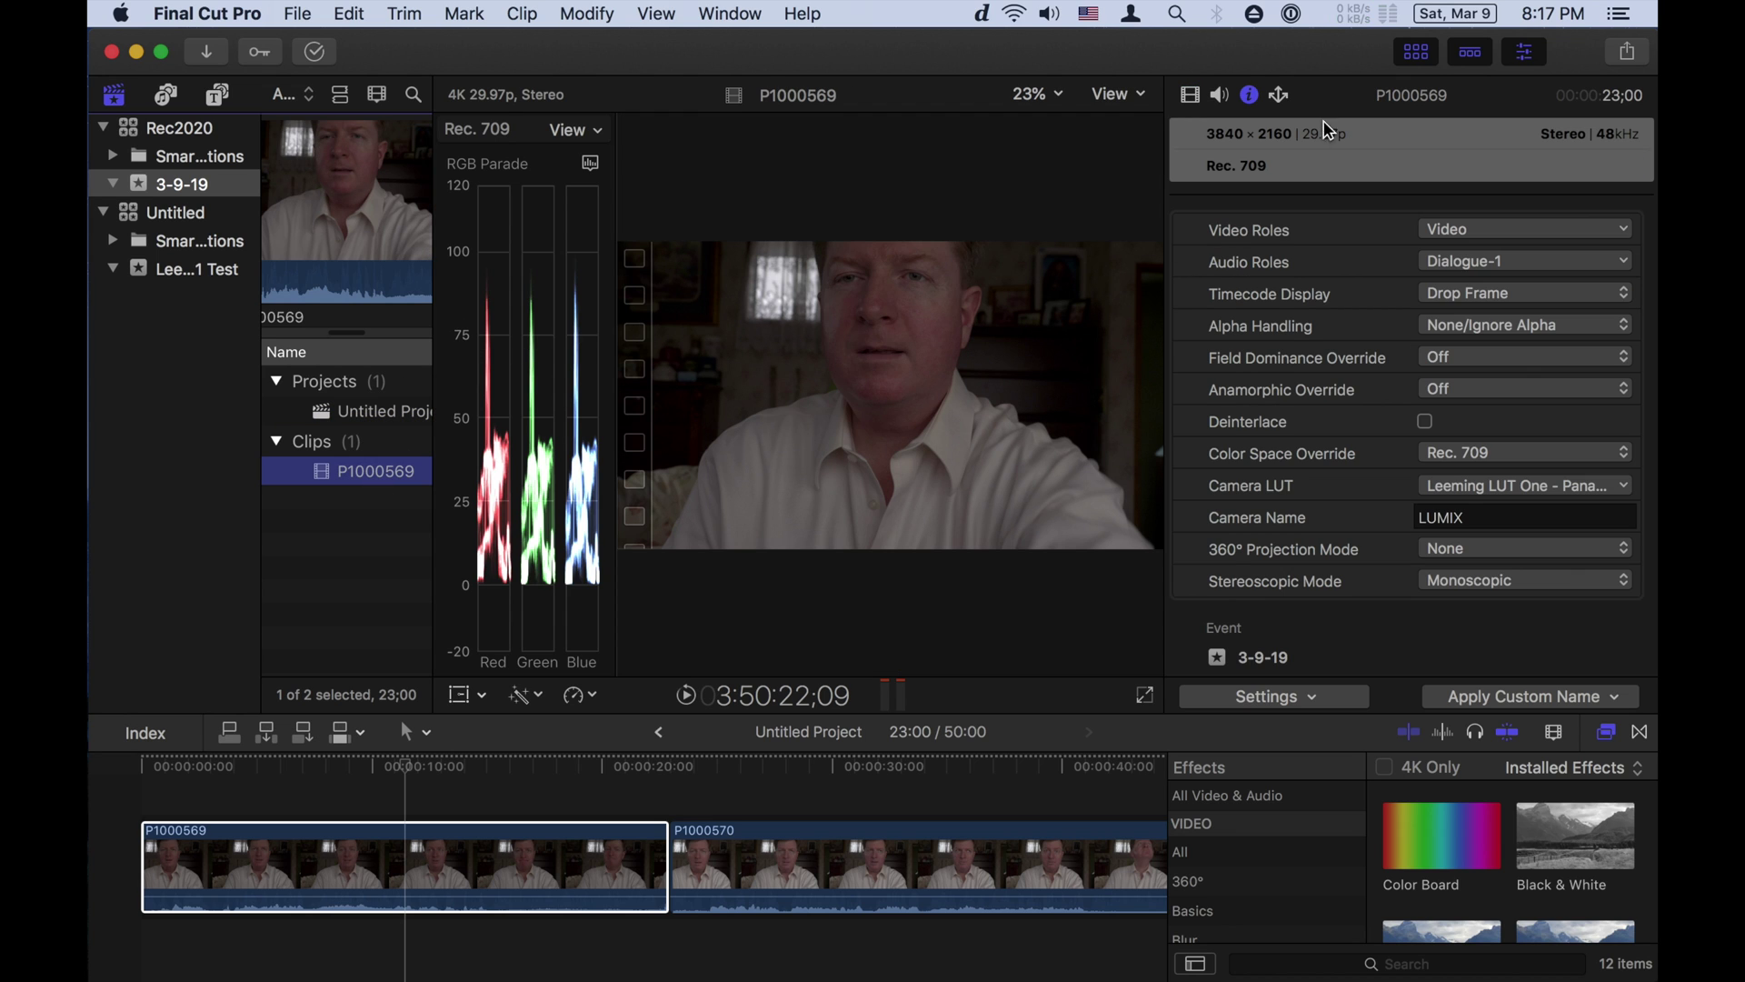